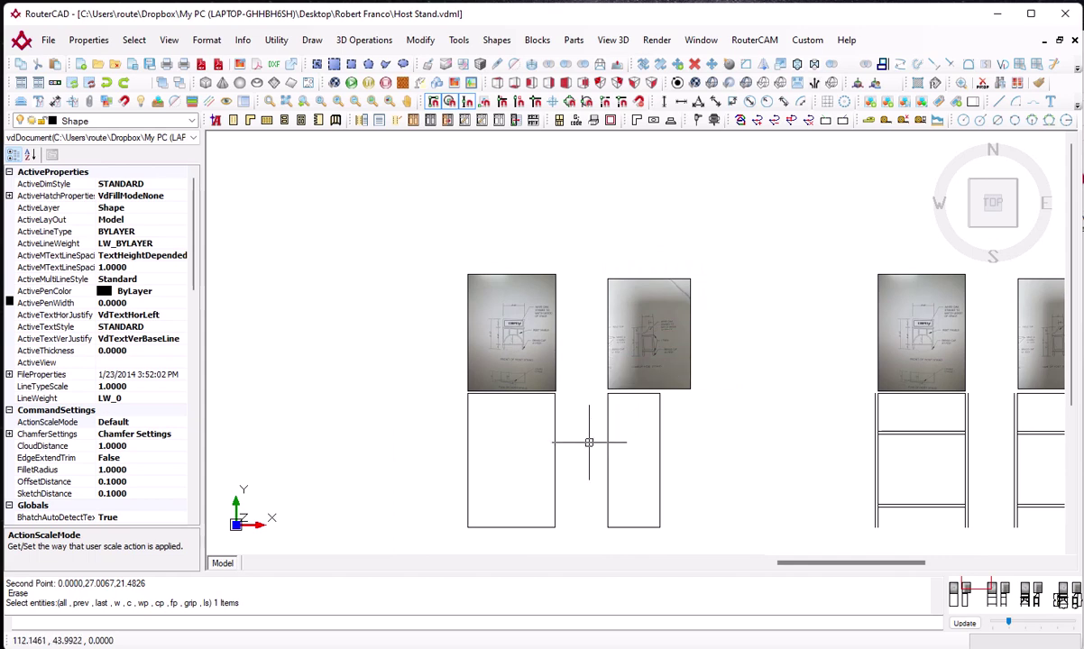
Examine the successive stages of the host stand front and side views, from plain outlines through to the dimensioned version
middle_click_drag(588, 439, 550, 388)
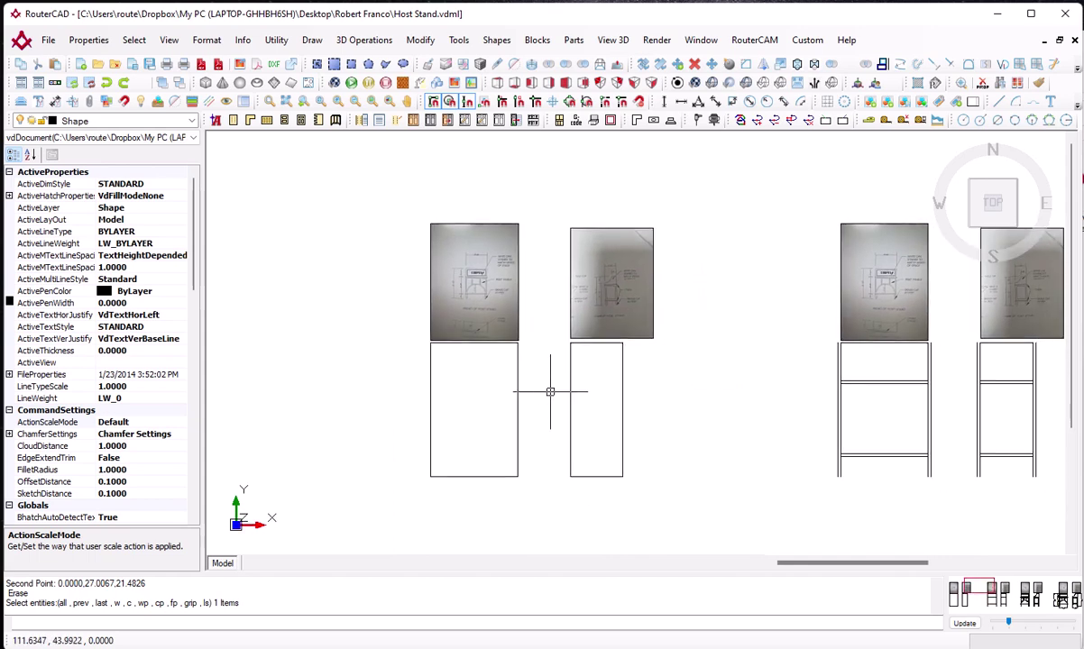
middle_click_drag(630, 356, 469, 359)
middle_click_drag(745, 359, 535, 359)
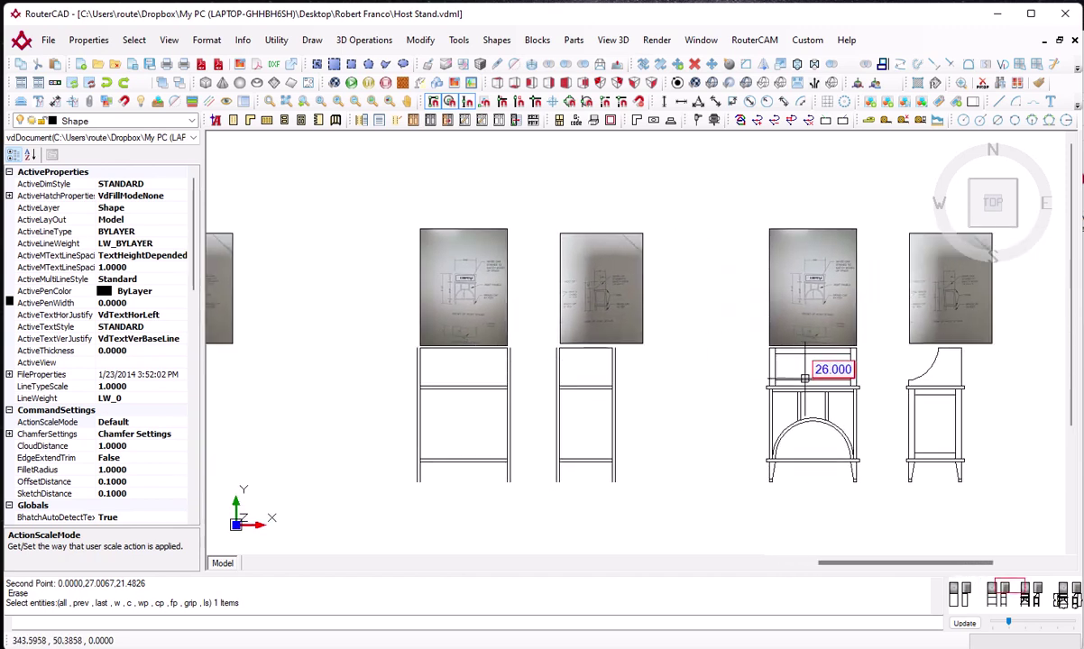
middle_click_drag(809, 371, 620, 381)
scroll(620, 382, "up", 3)
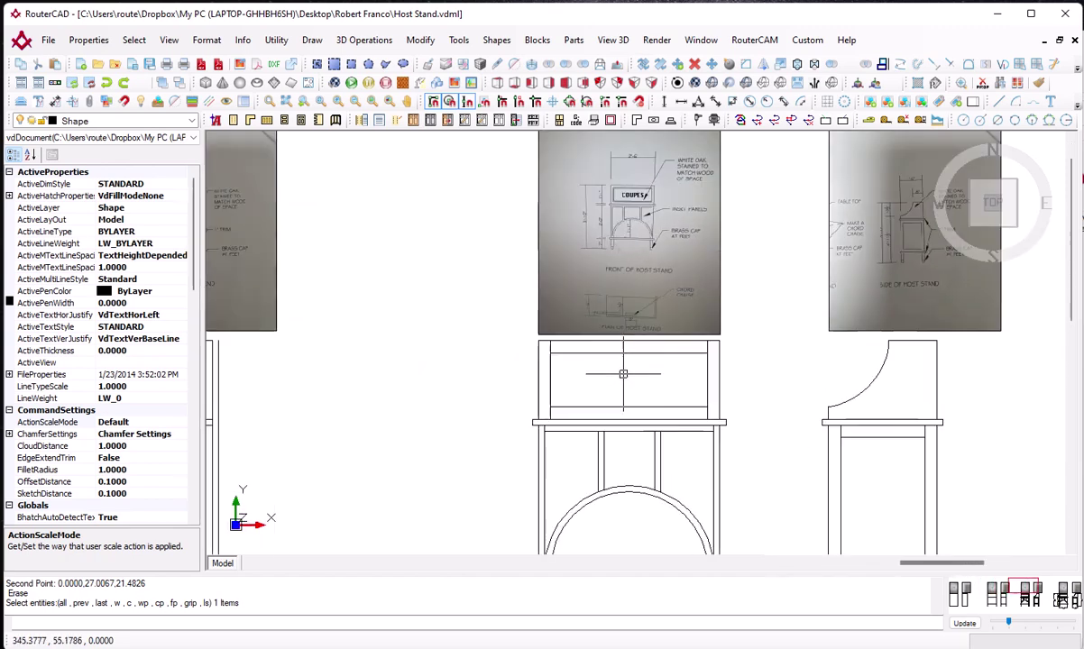
scroll(623, 374, "down", 3)
middle_click_drag(765, 368, 339, 407)
scroll(571, 454, "up", 4)
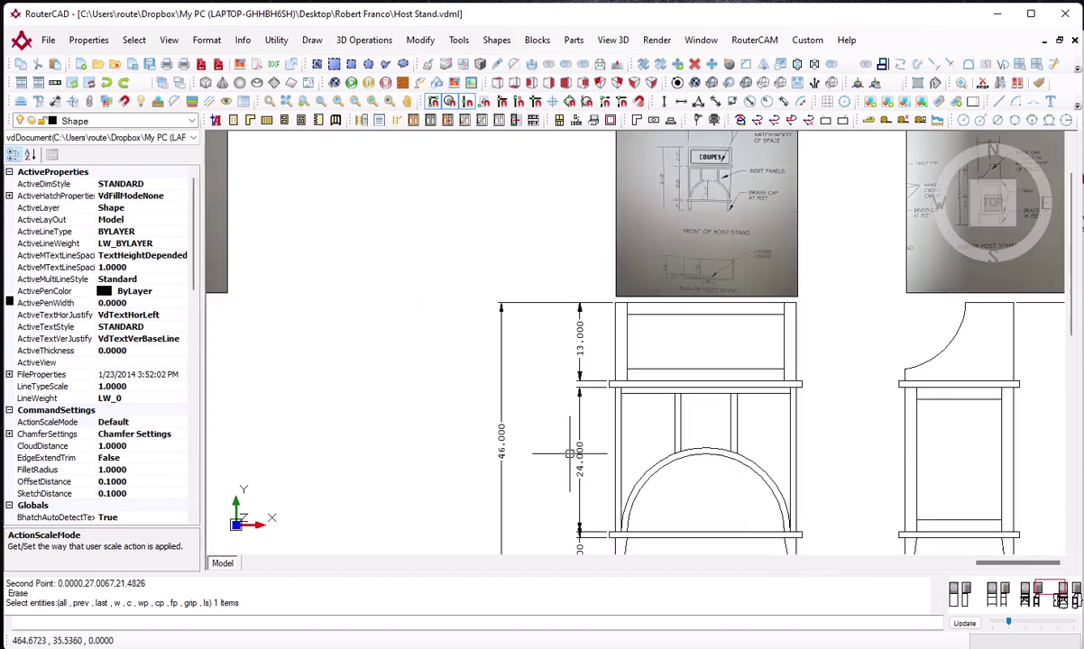
mouse_move(571, 454)
middle_mouse_down()
mouse_move(552, 364)
mouse_move(538, 368)
middle_mouse_up()
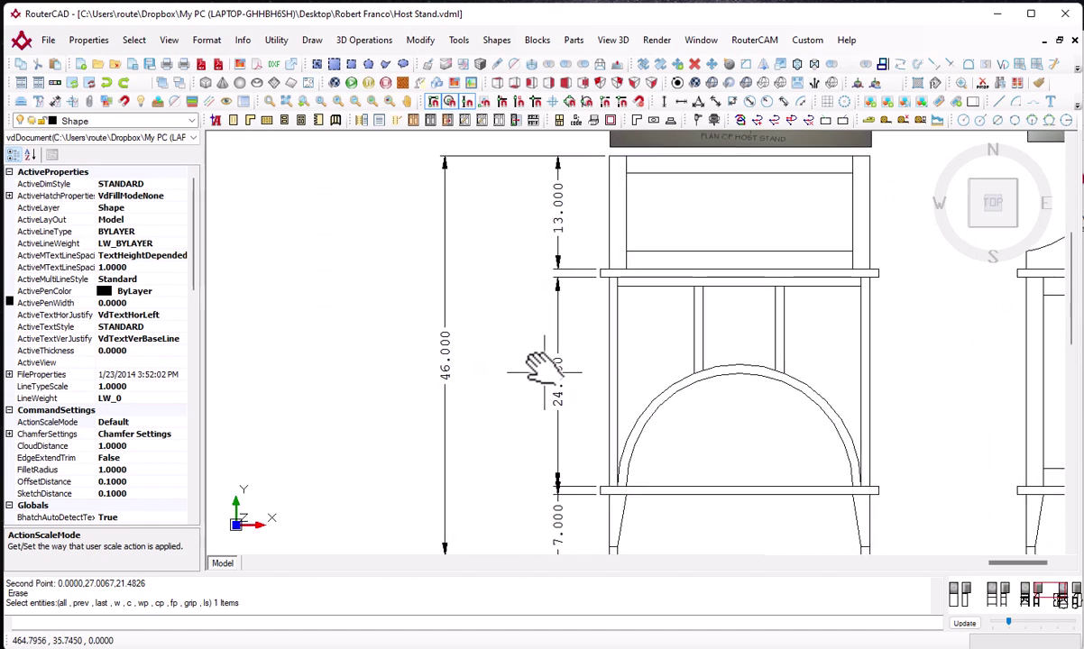
scroll(547, 372, "down", 2)
middle_click_drag(784, 396, 690, 416)
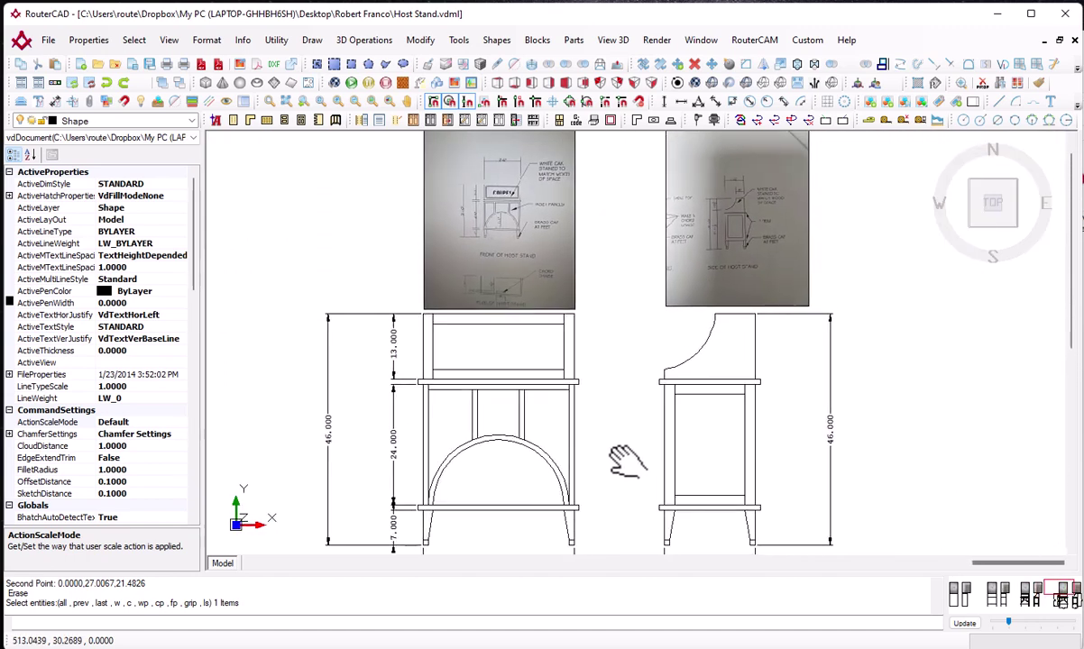
scroll(627, 463, "down", 3)
scroll(628, 464, "down", 2)
middle_click_drag(361, 417, 701, 374)
middle_click_drag(472, 388, 771, 369)
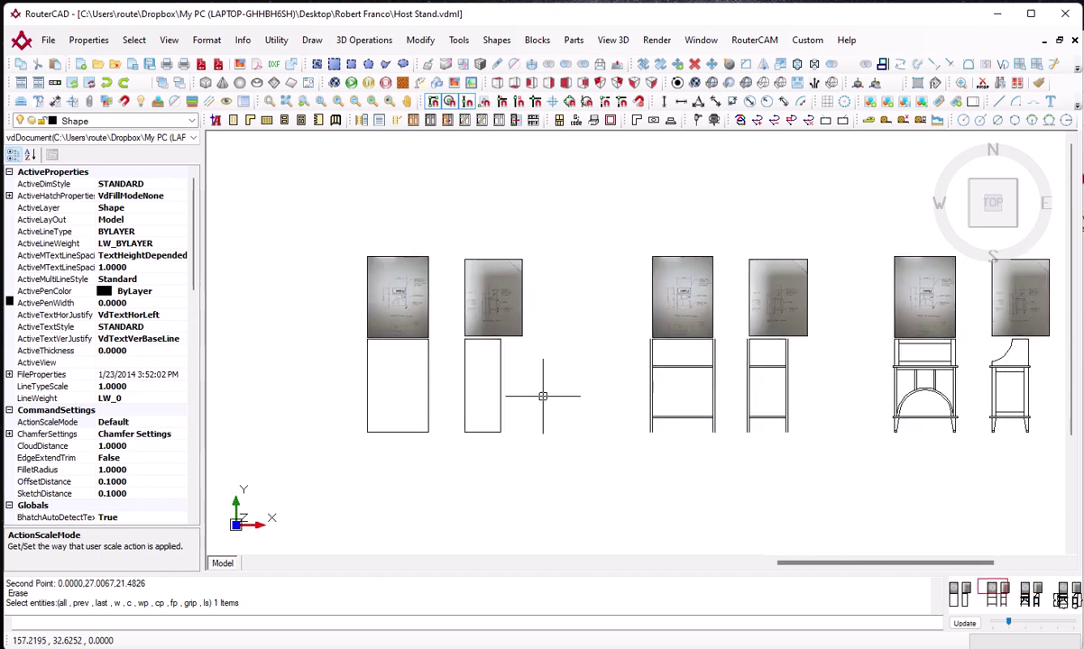
Examine the overall width and height dimensions in the first front-view reference photo of the host stand
middle_click_drag(376, 406, 422, 399)
scroll(438, 372, "up", 6)
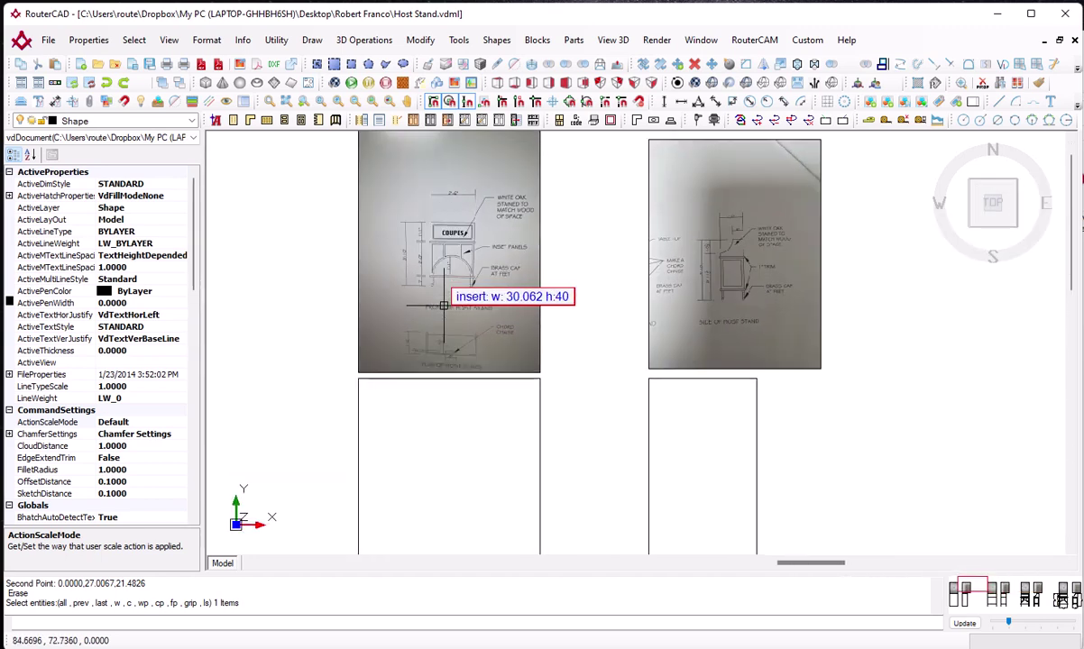
middle_click_drag(463, 292, 464, 327)
scroll(478, 225, "up", 4)
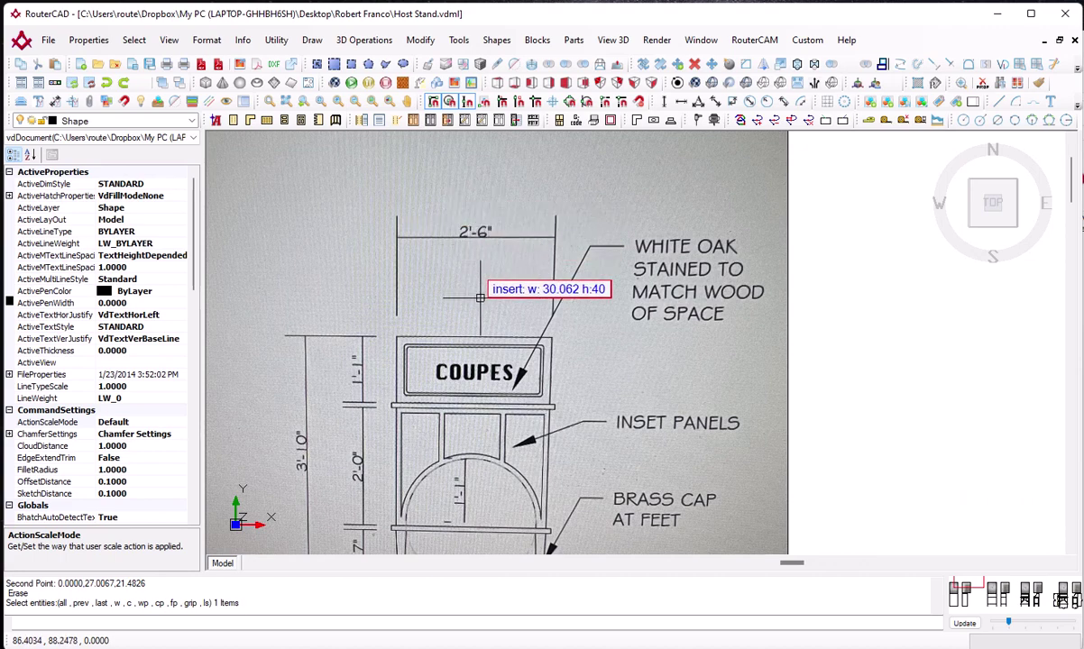
middle_click_drag(480, 291, 504, 209)
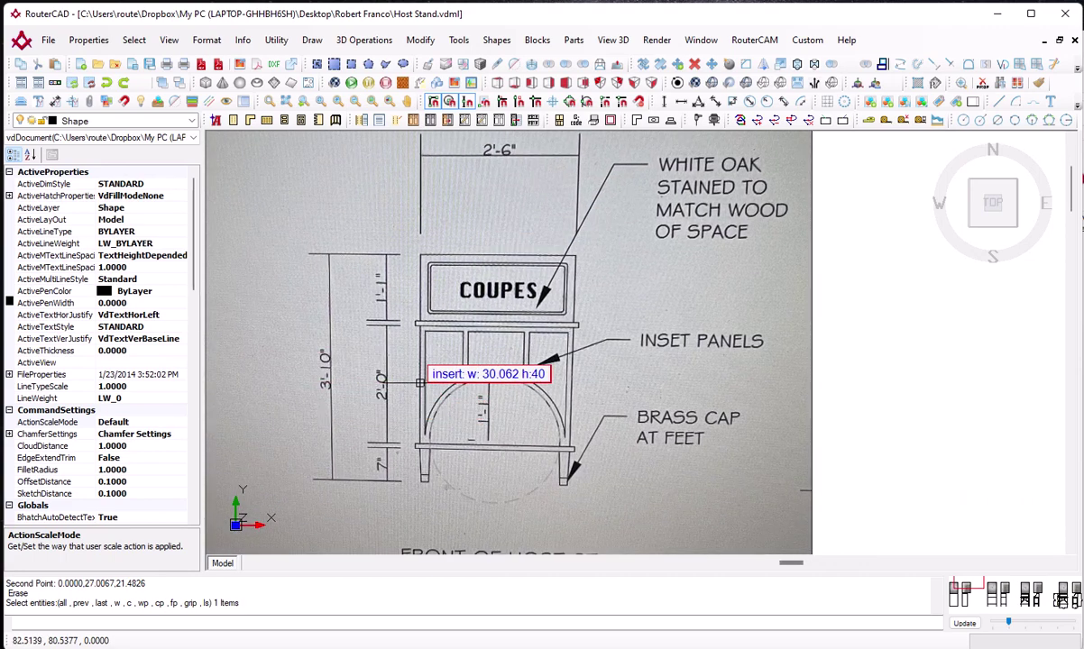
scroll(431, 373, "down", 6)
scroll(430, 373, "down", 6)
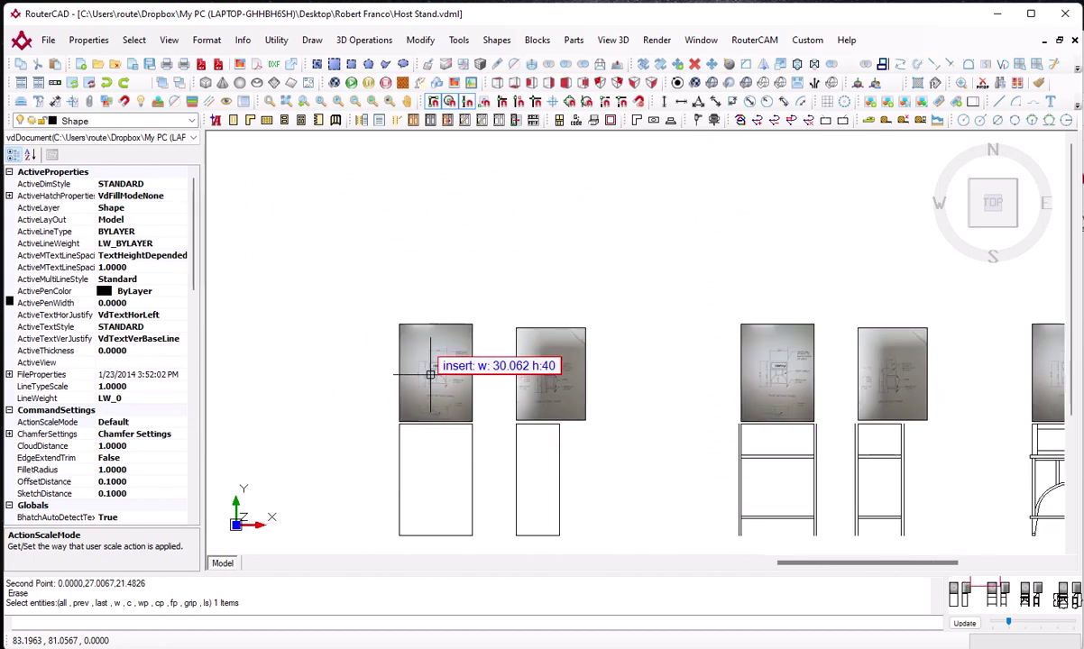
Check the width and height properties of the outline rectangle beneath the first front-view photo
middle_click_drag(424, 479, 492, 389)
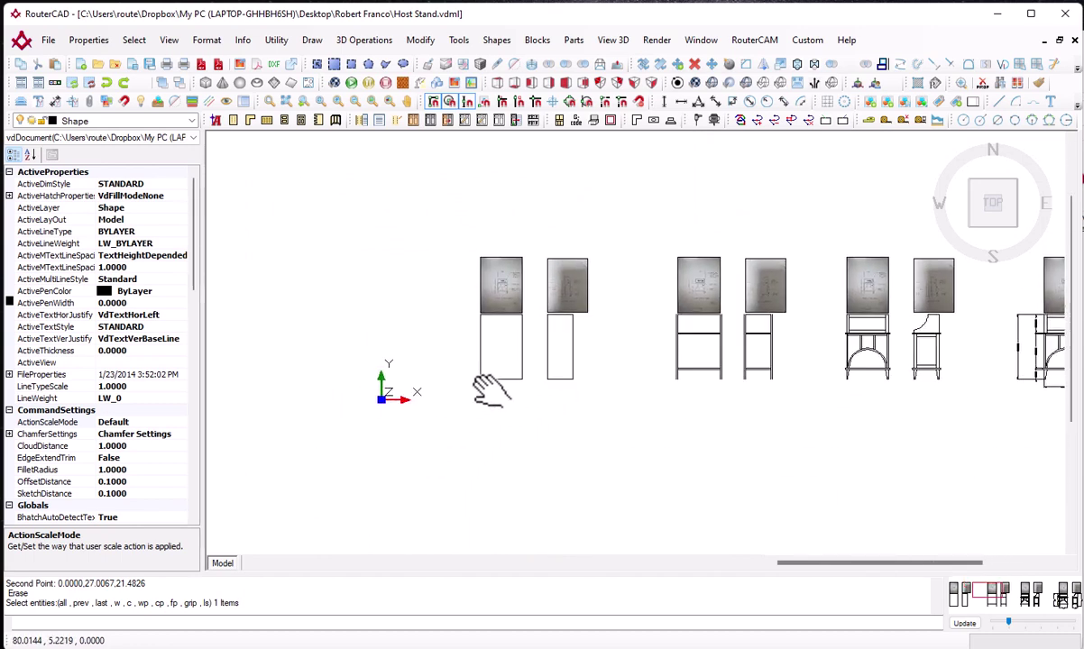
left_click(496, 379)
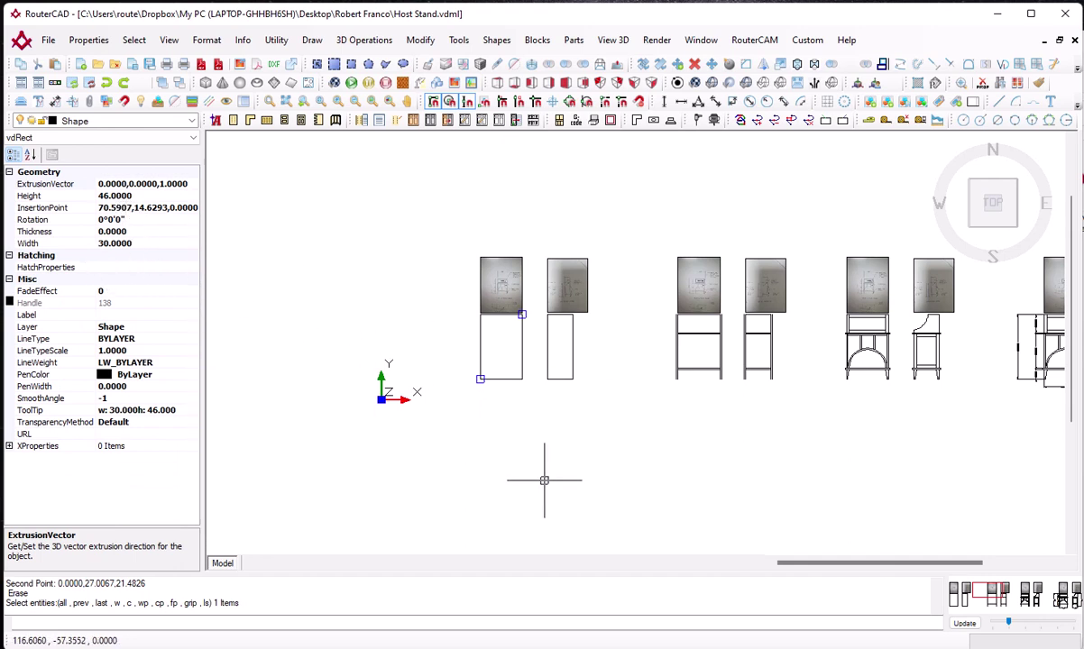
middle_click_drag(545, 477, 545, 462)
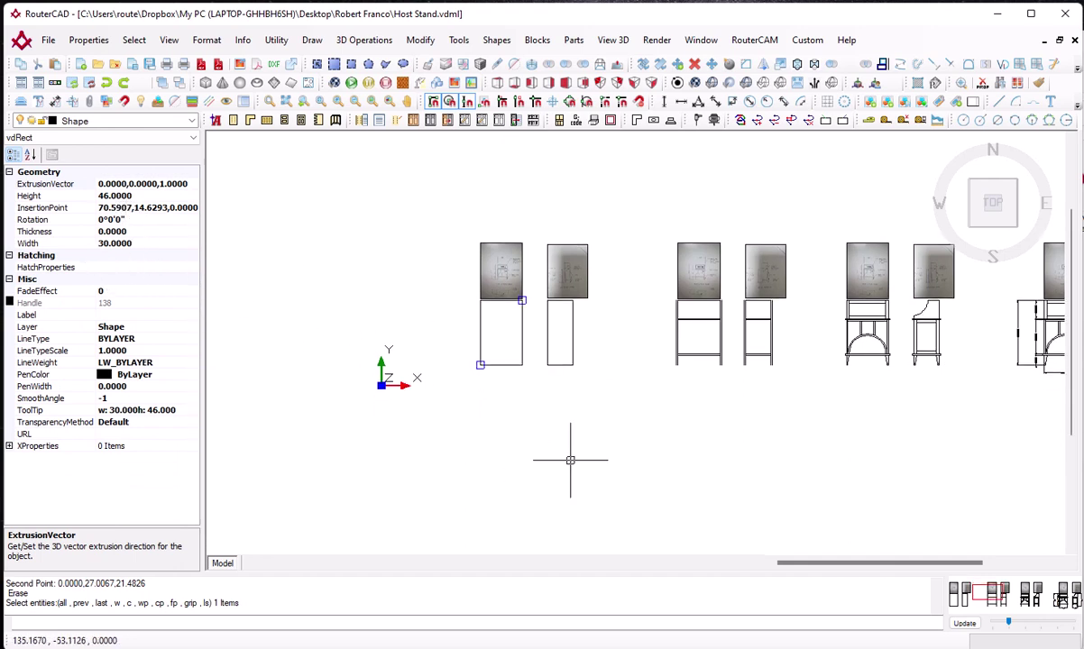
key("Escape")
key("Escape")
key("Escape")
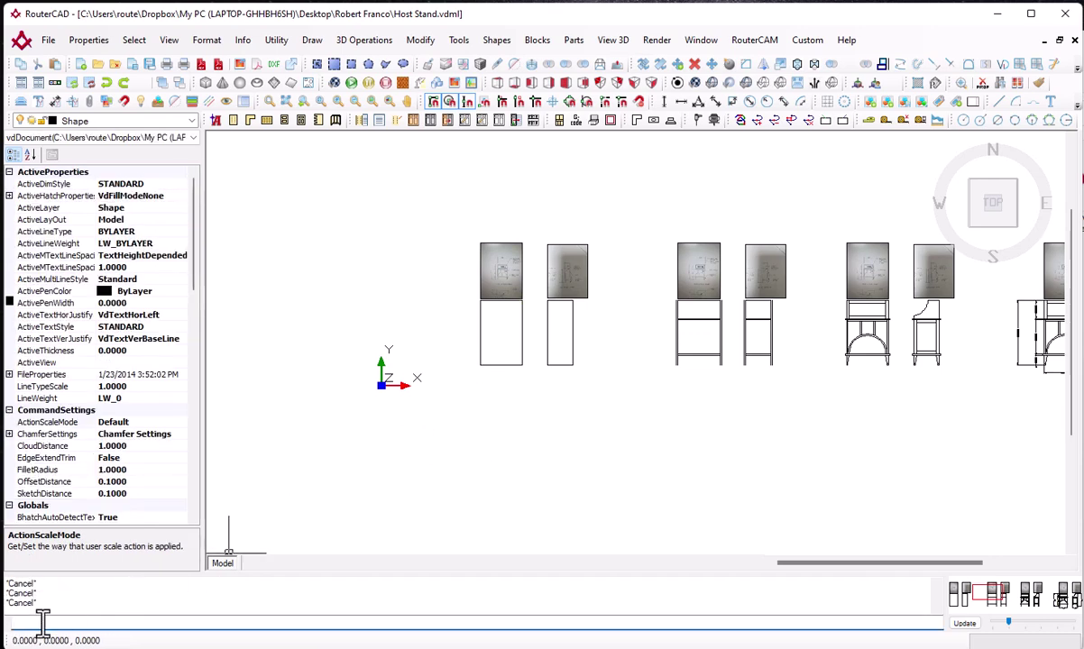
Draw a rectangle 30 wide and 46 high in the empty area below the first front-view outline
type("rect")
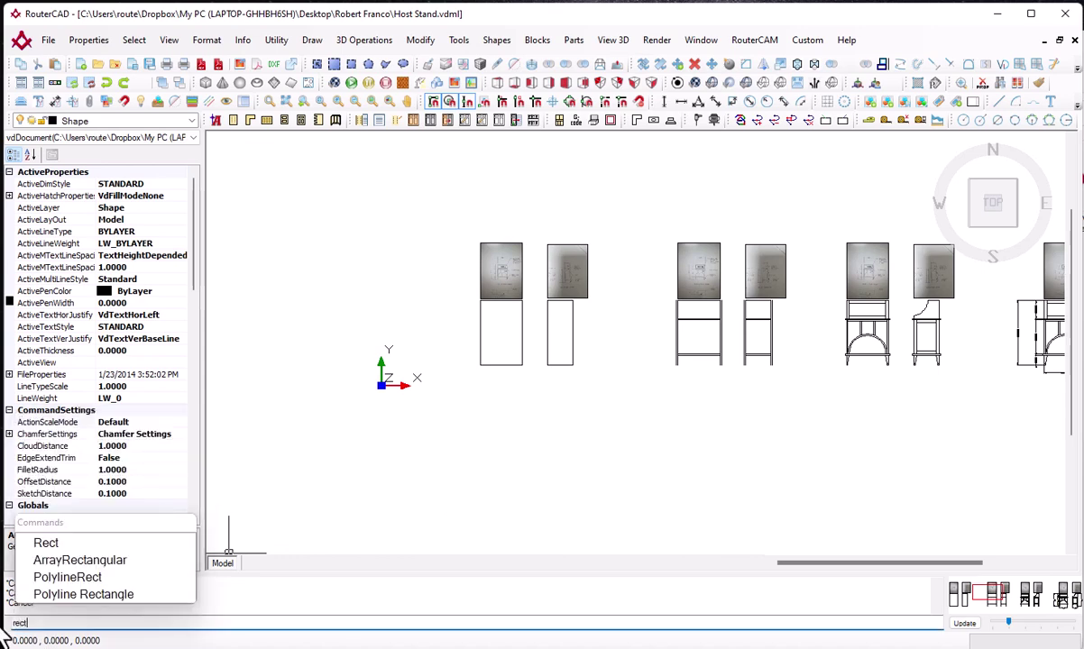
left_click(46, 543)
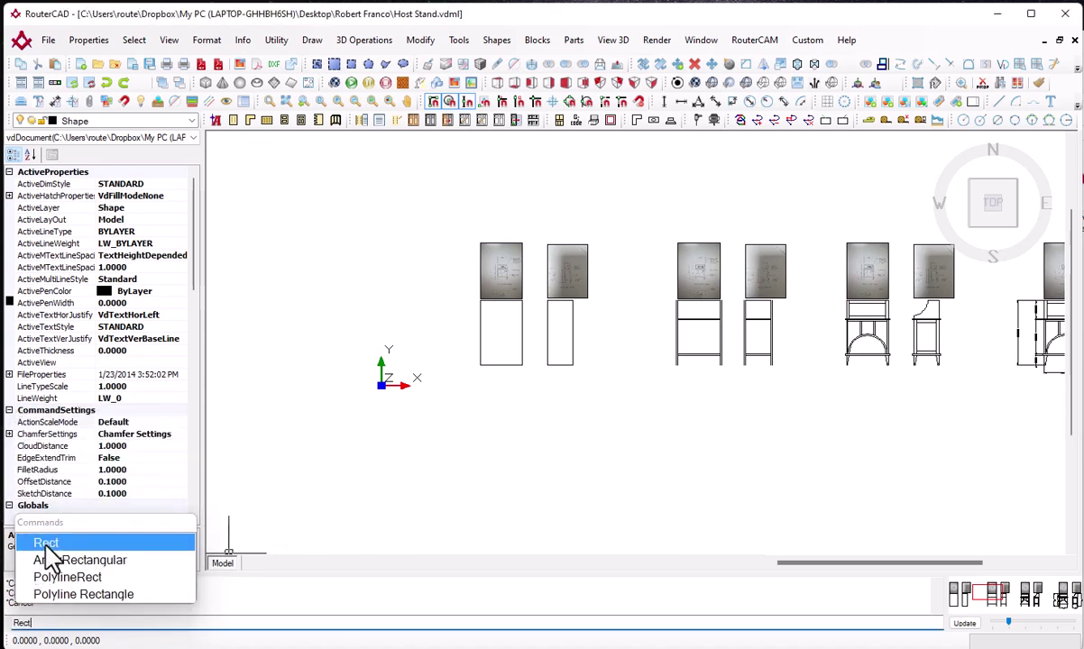
key("Return")
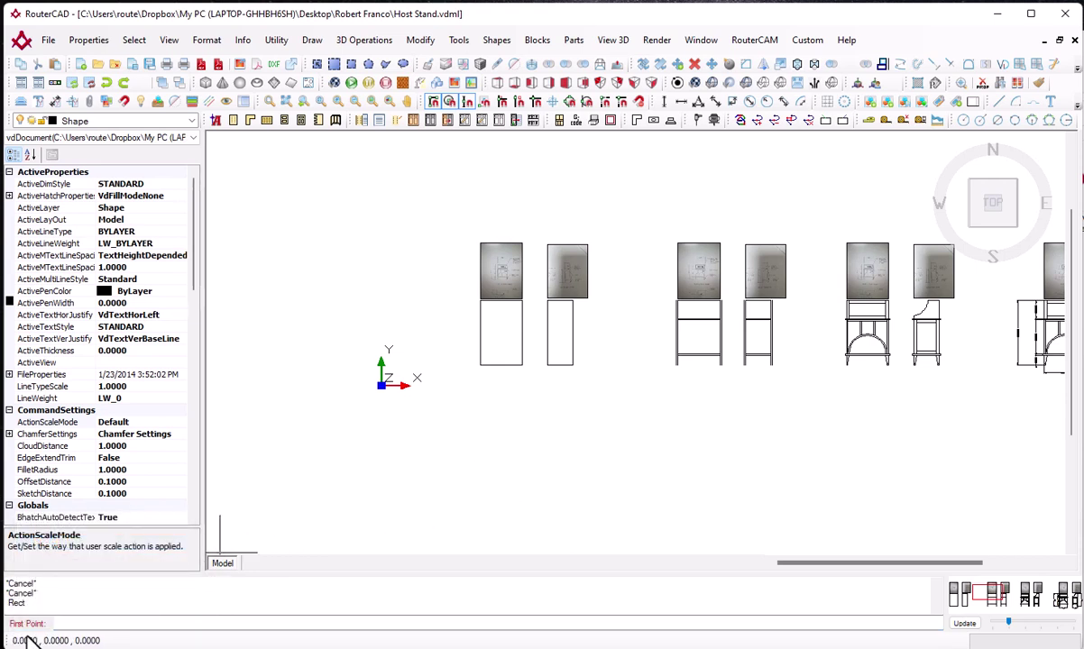
left_click(469, 483)
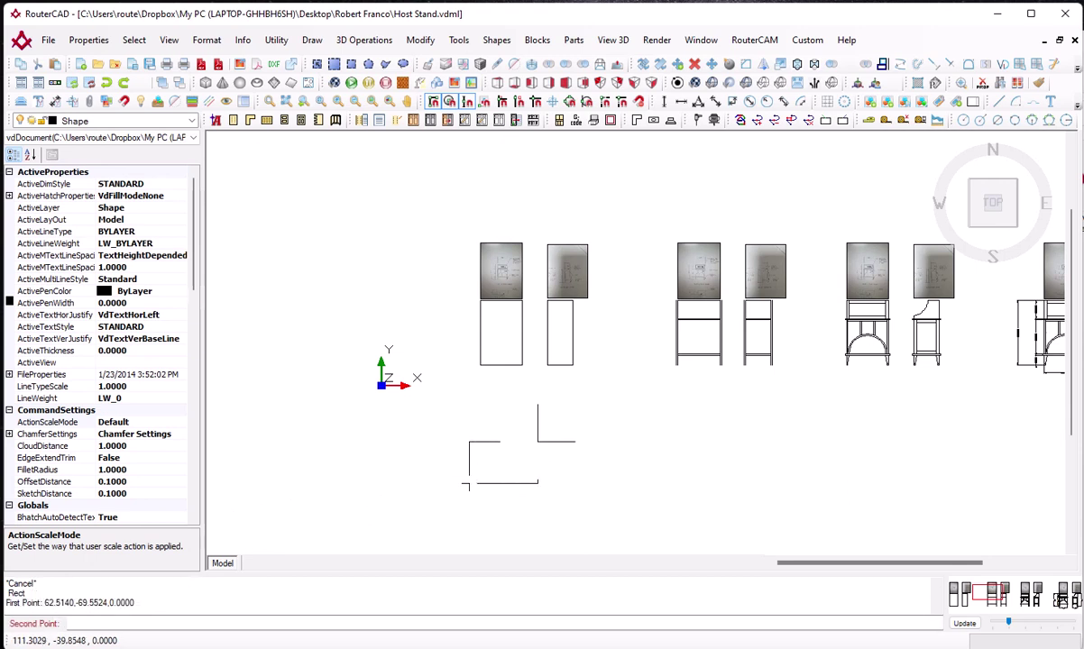
type("@30,")
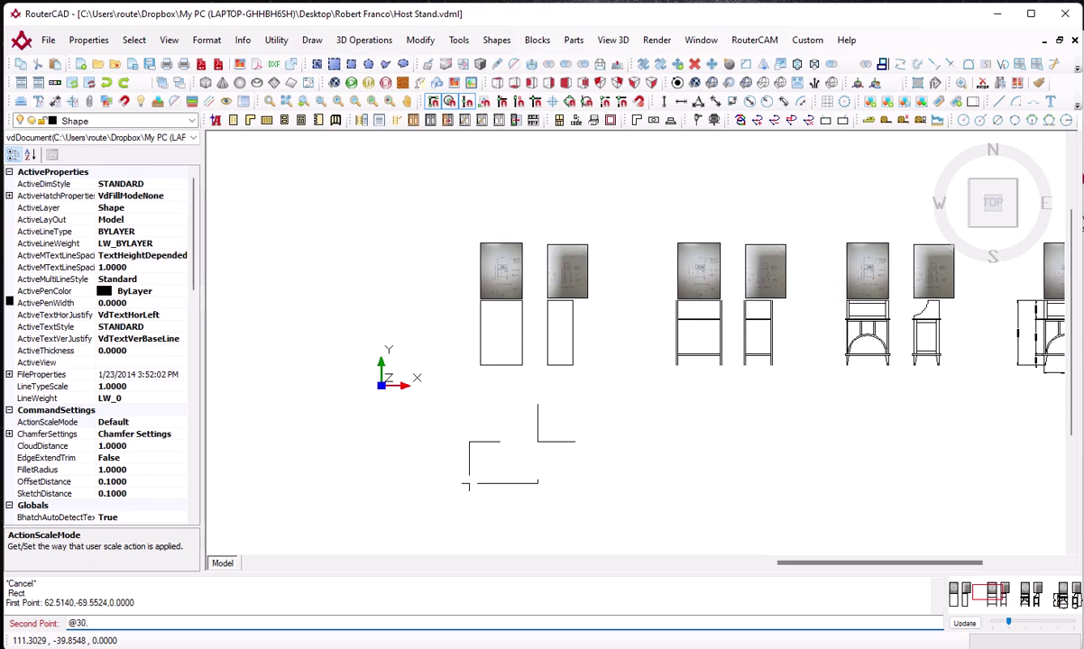
type("46")
key("Return")
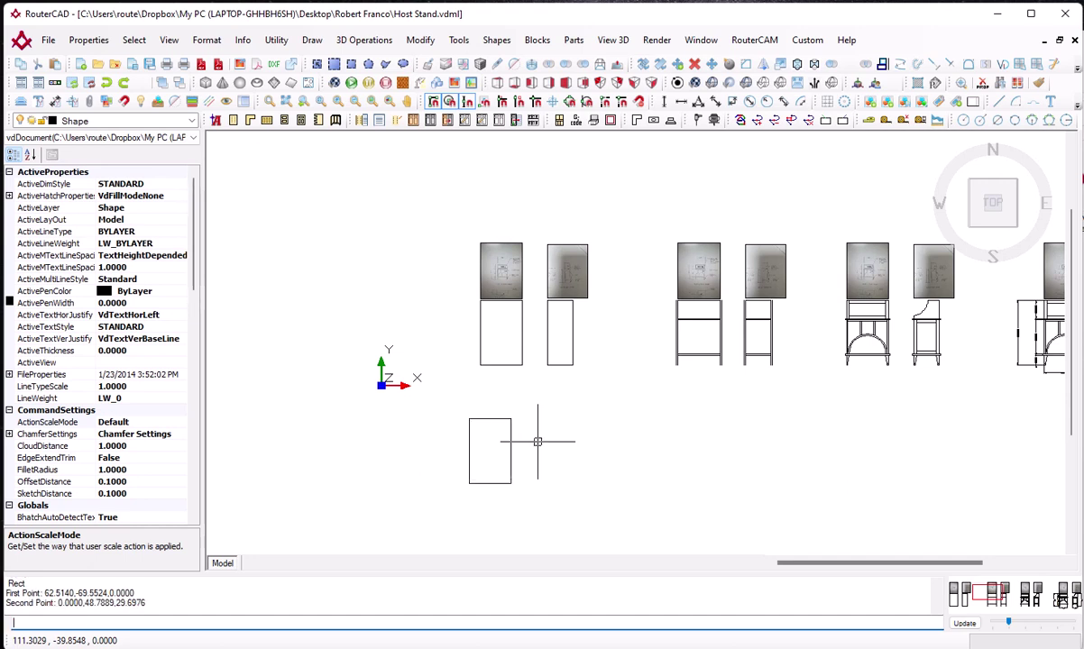
Copy the new 30 by 46 rectangle 60 units horizontally to the right from its lower-left corner
scroll(492, 451, "up", 4)
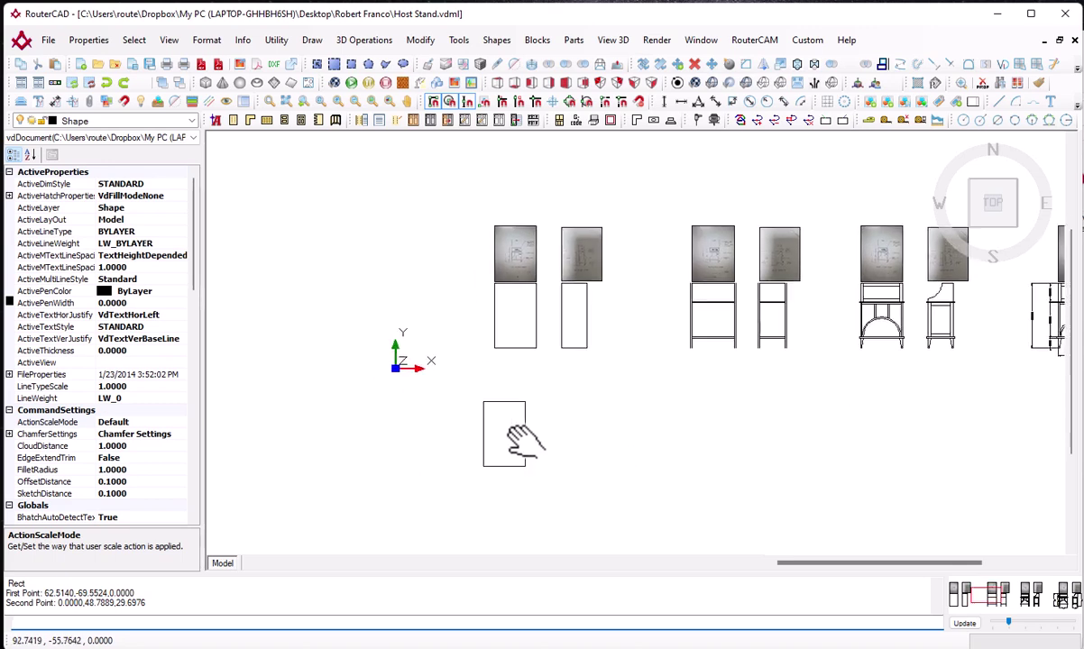
scroll(488, 405, "up", 2)
middle_click_drag(486, 400, 526, 356)
scroll(526, 358, "down", 4)
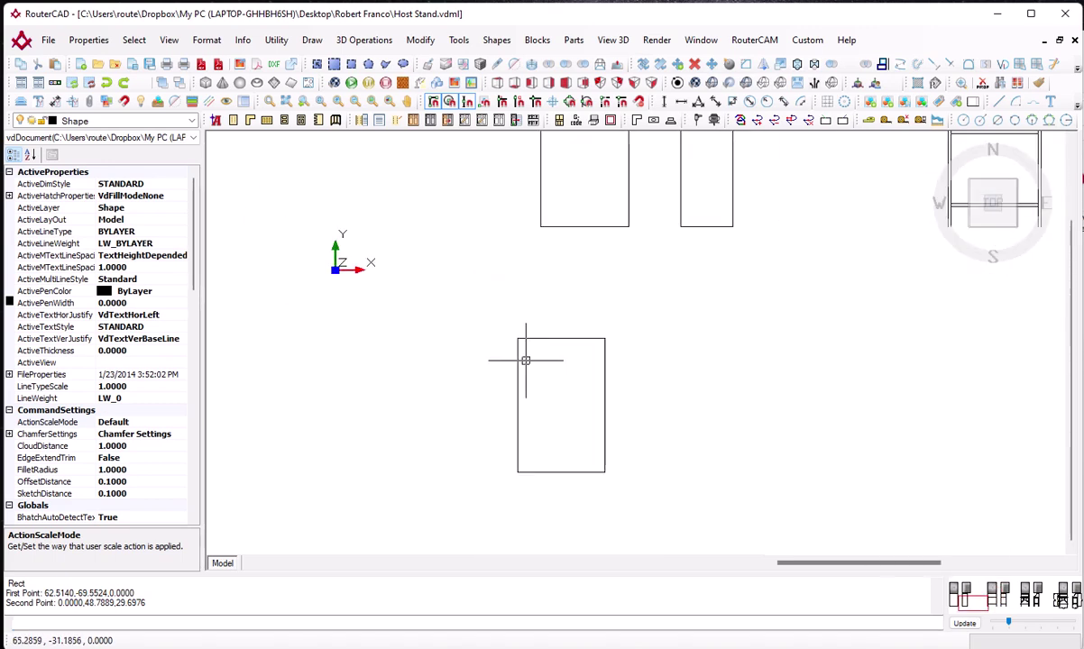
middle_click_drag(558, 429, 521, 453)
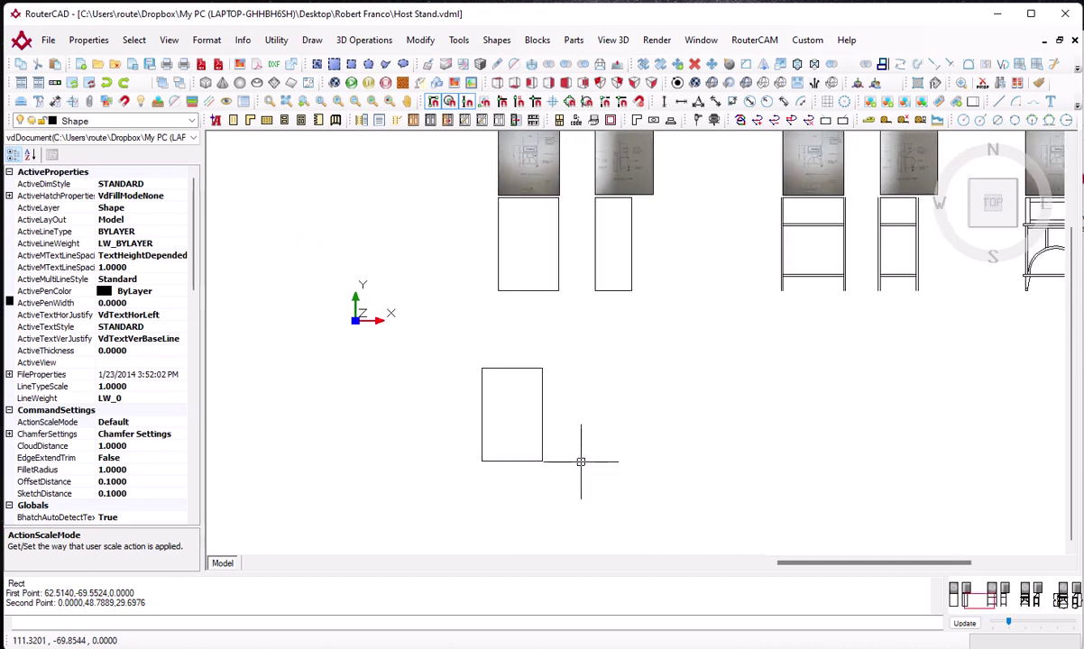
type("copy")
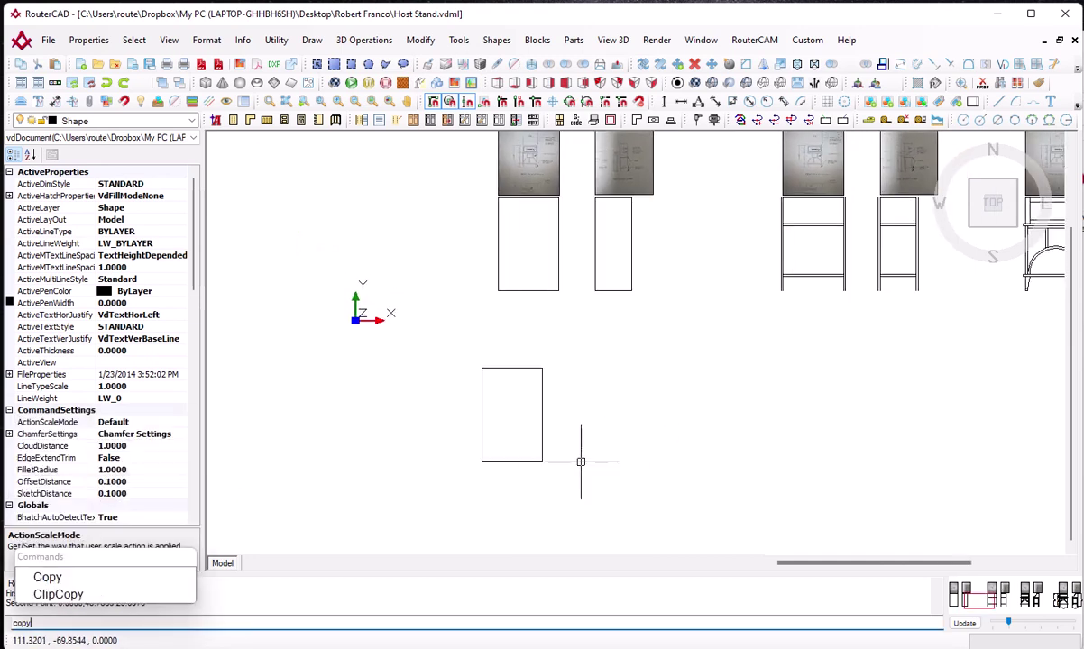
key("Return")
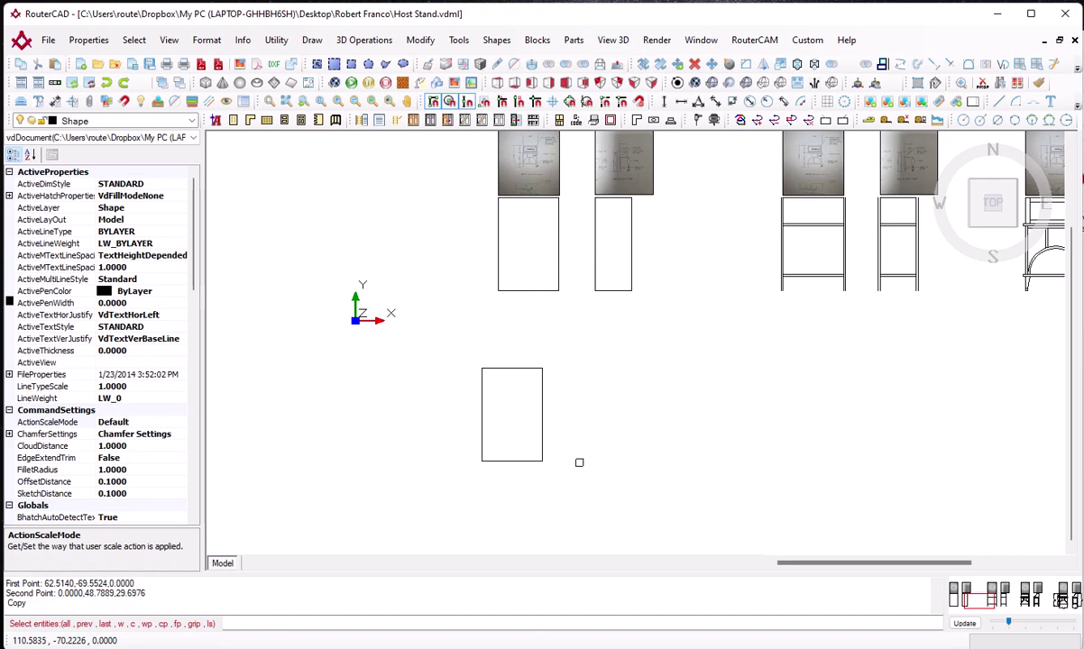
left_click(542, 447)
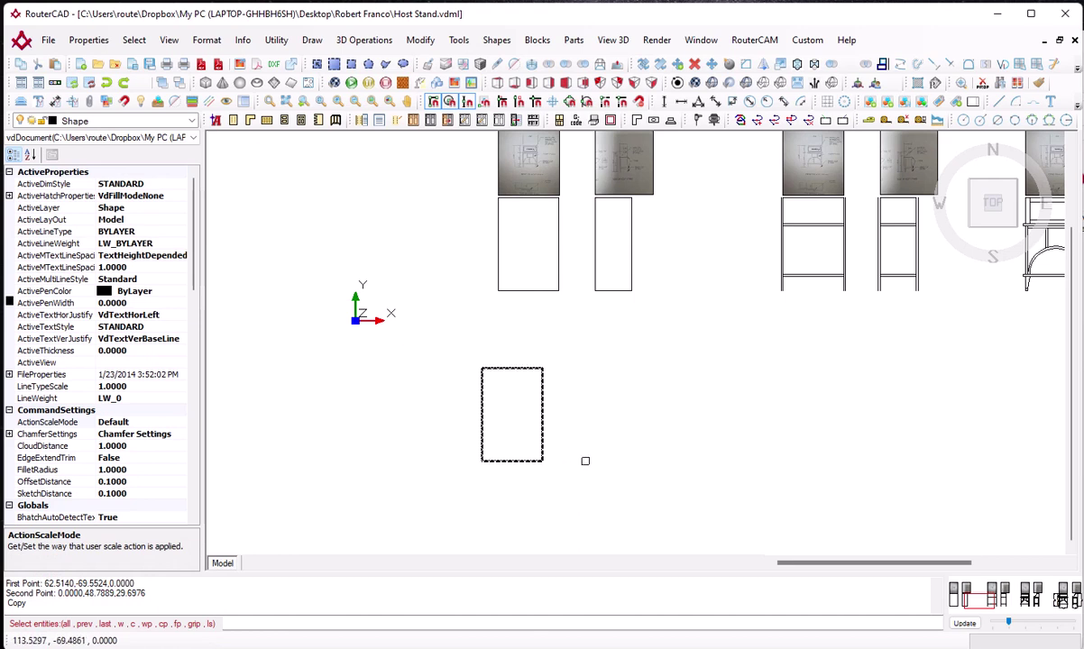
key("Return")
left_click(482, 462)
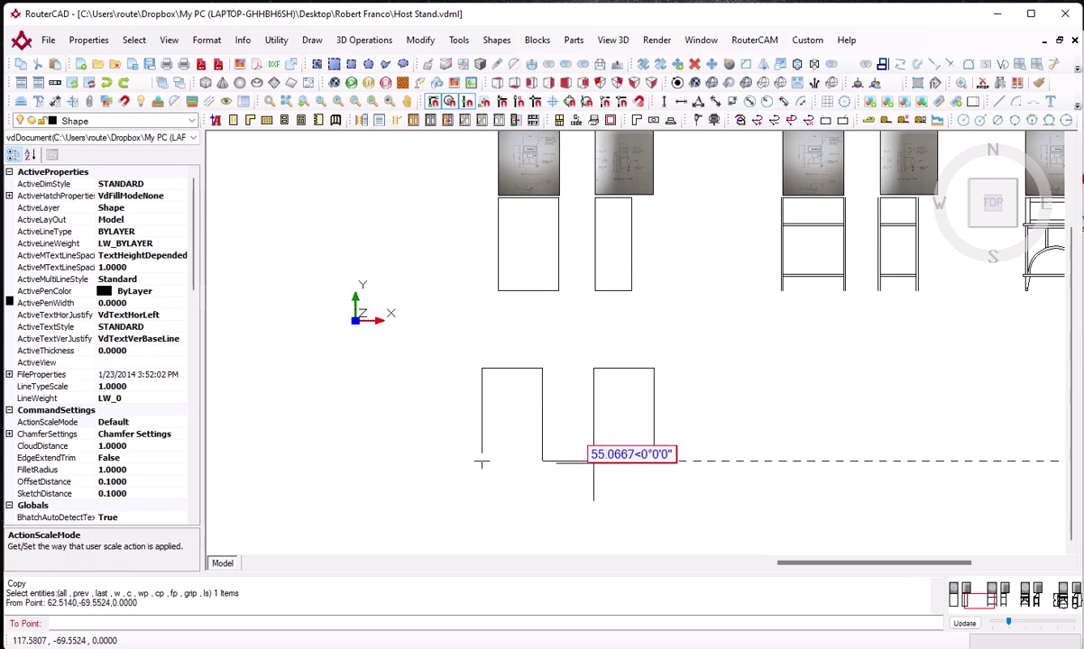
type("60")
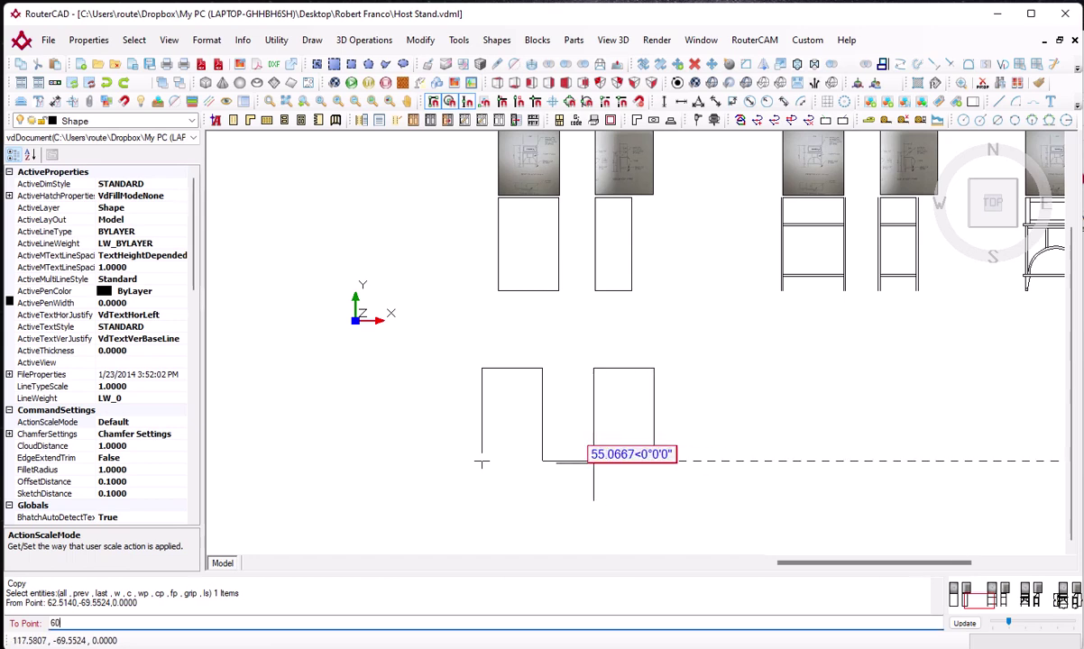
key("Return")
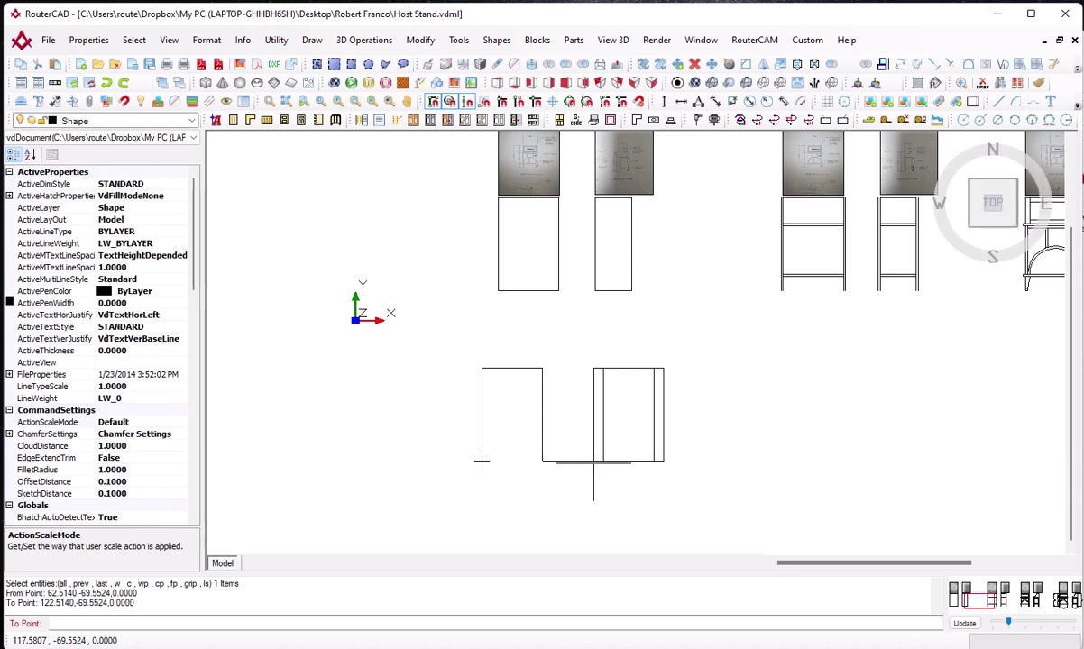
key("Escape")
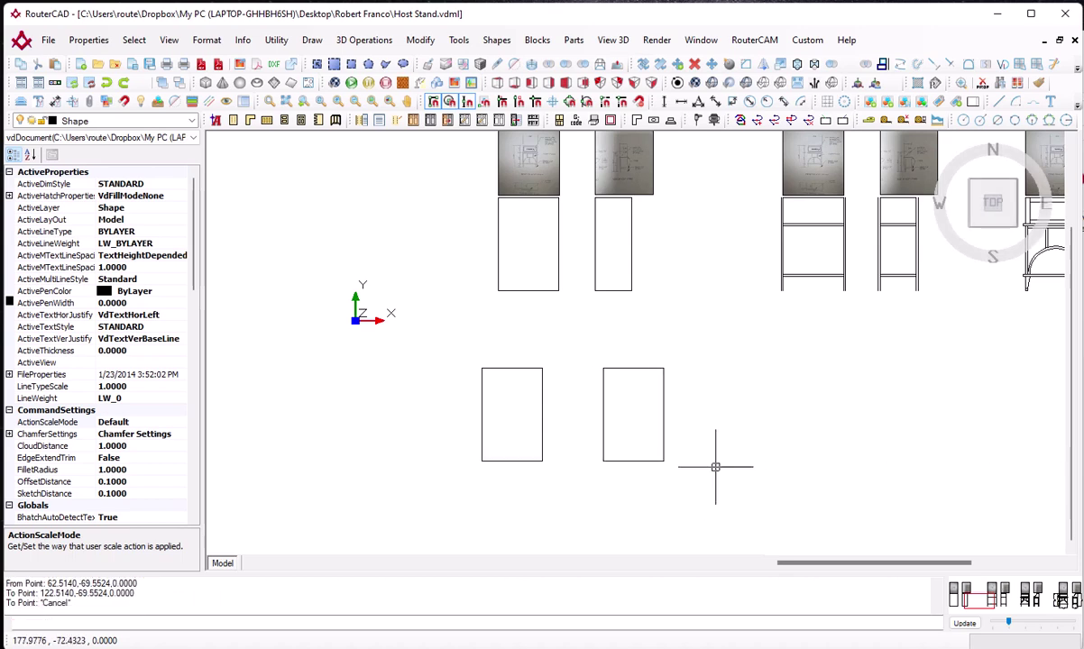
Set the copied rectangle's width to 18, following the overall width dimension in the first side-view reference photo
left_click(653, 462)
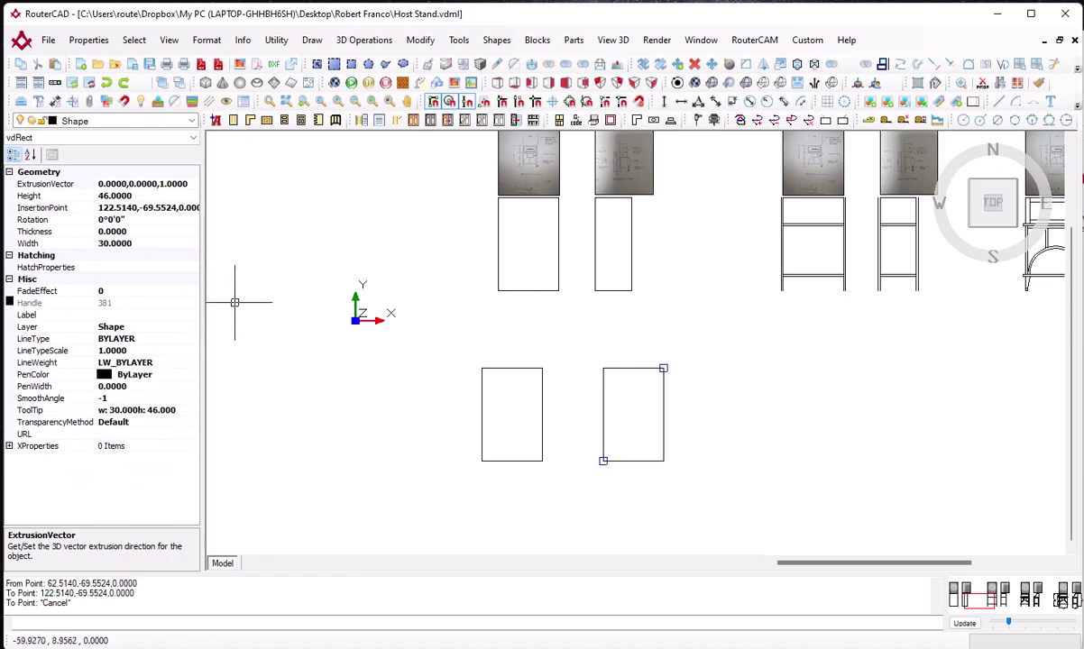
middle_click_drag(527, 228, 528, 285)
scroll(576, 326, "up", 6)
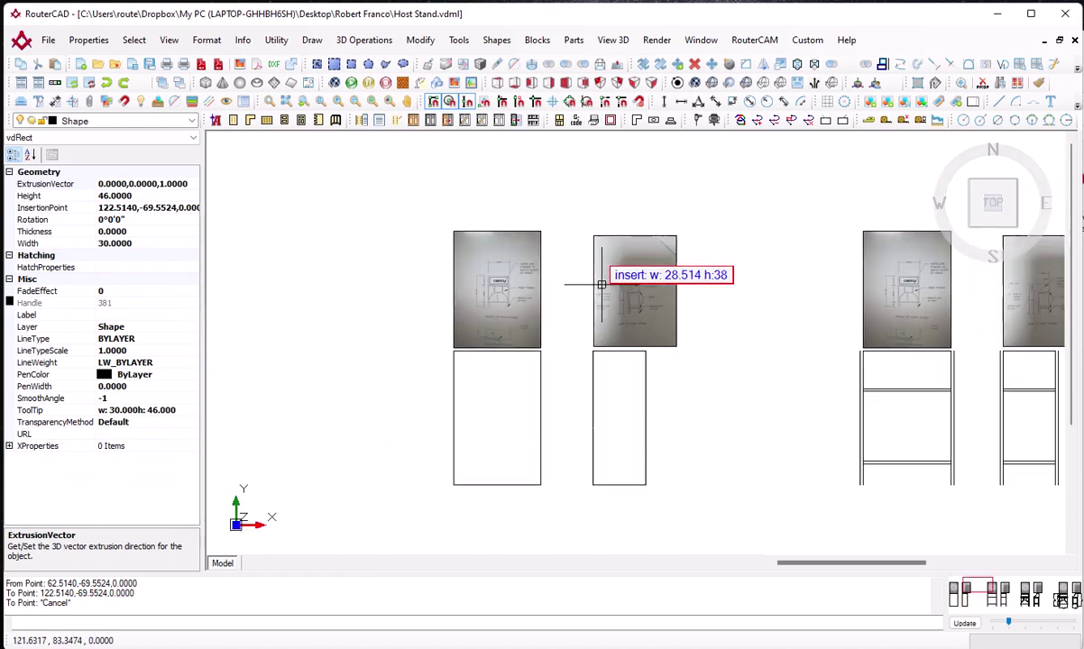
scroll(671, 259, "up", 5)
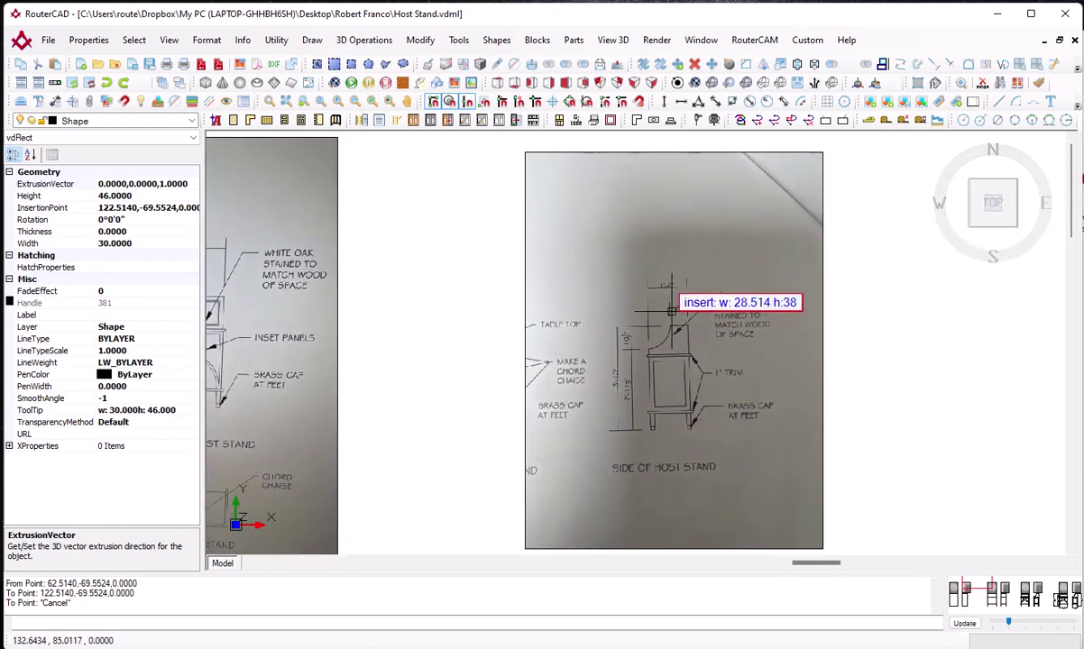
scroll(671, 260, "down", 6)
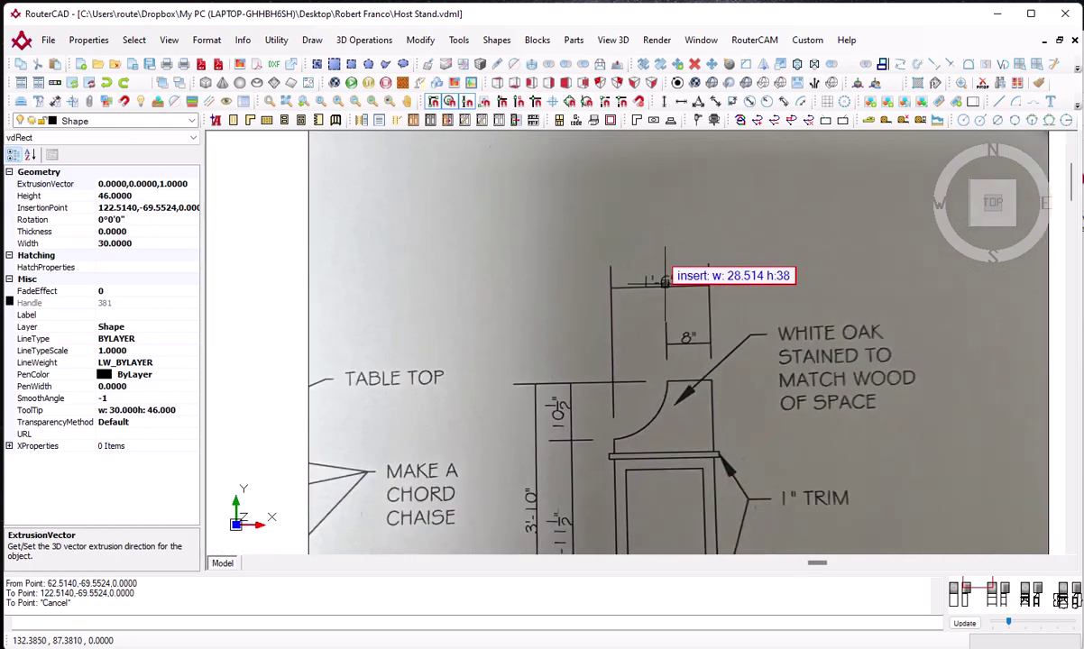
scroll(666, 285, "down", 5)
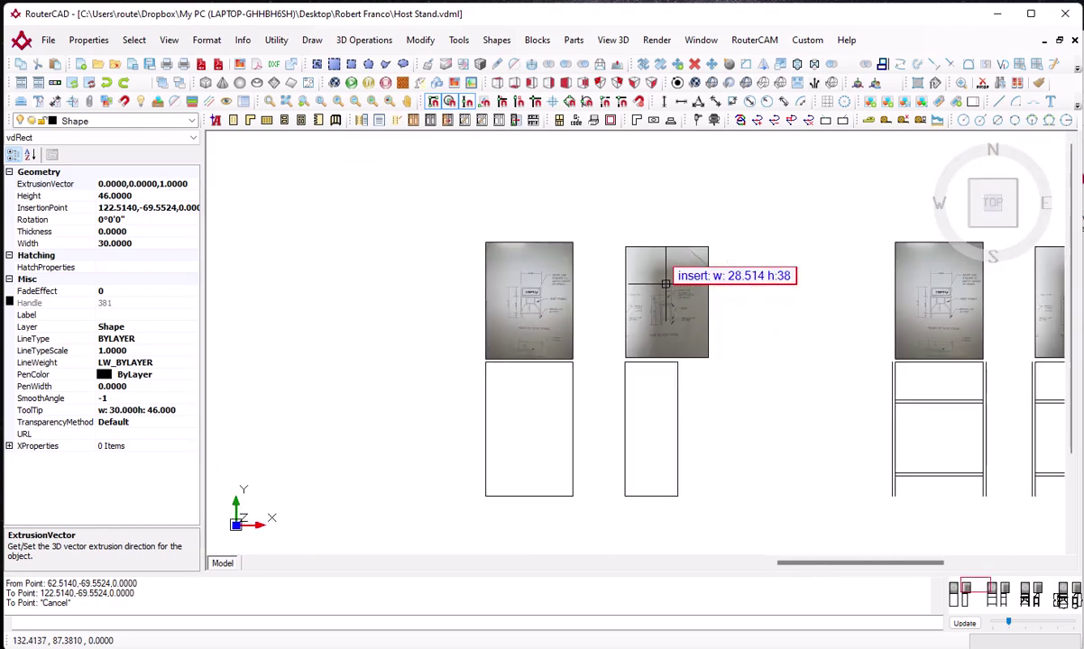
middle_click_drag(689, 514, 665, 454)
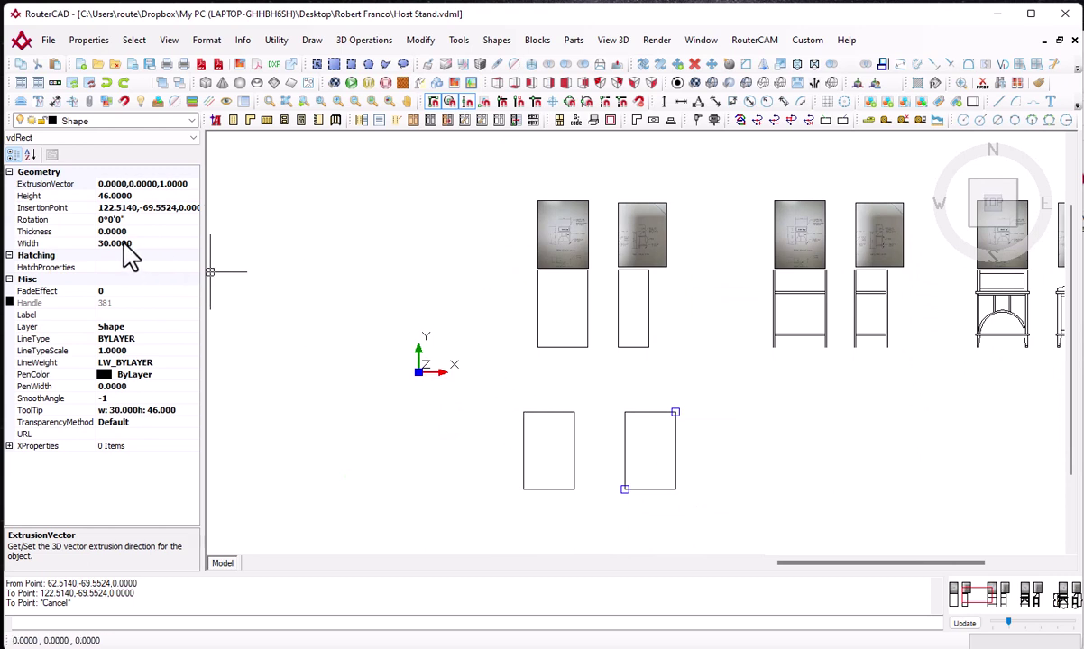
left_click(125, 244)
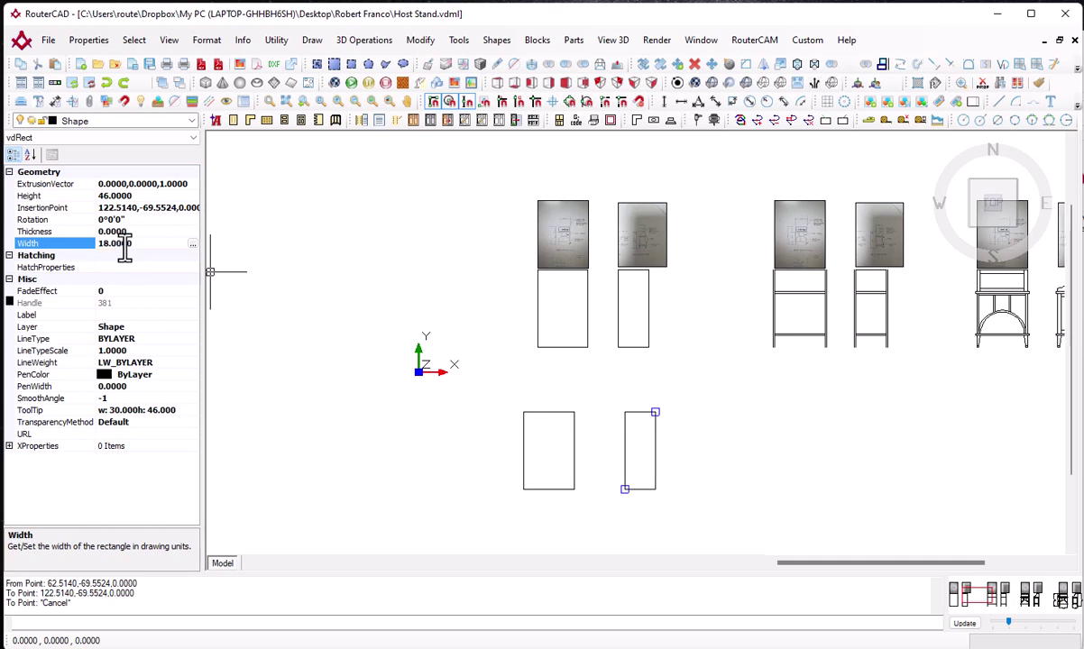
middle_click_drag(441, 322, 453, 325)
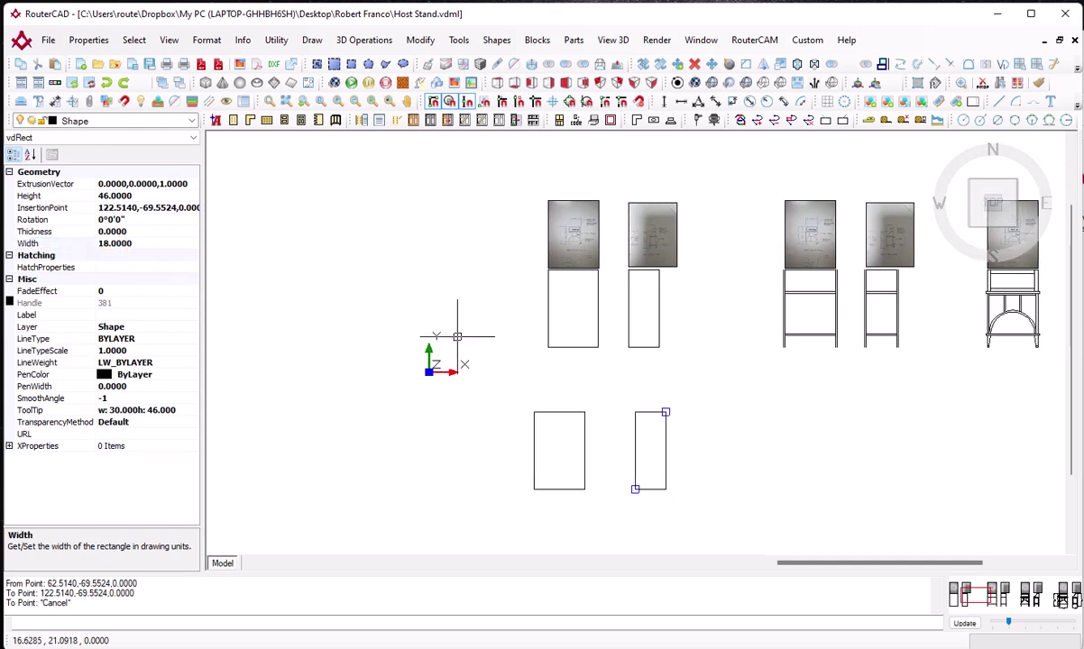
key("Escape")
key("Escape")
key("Escape")
Compare the two new outline rectangles with the first front-view reference photo
middle_click_drag(601, 424, 609, 406)
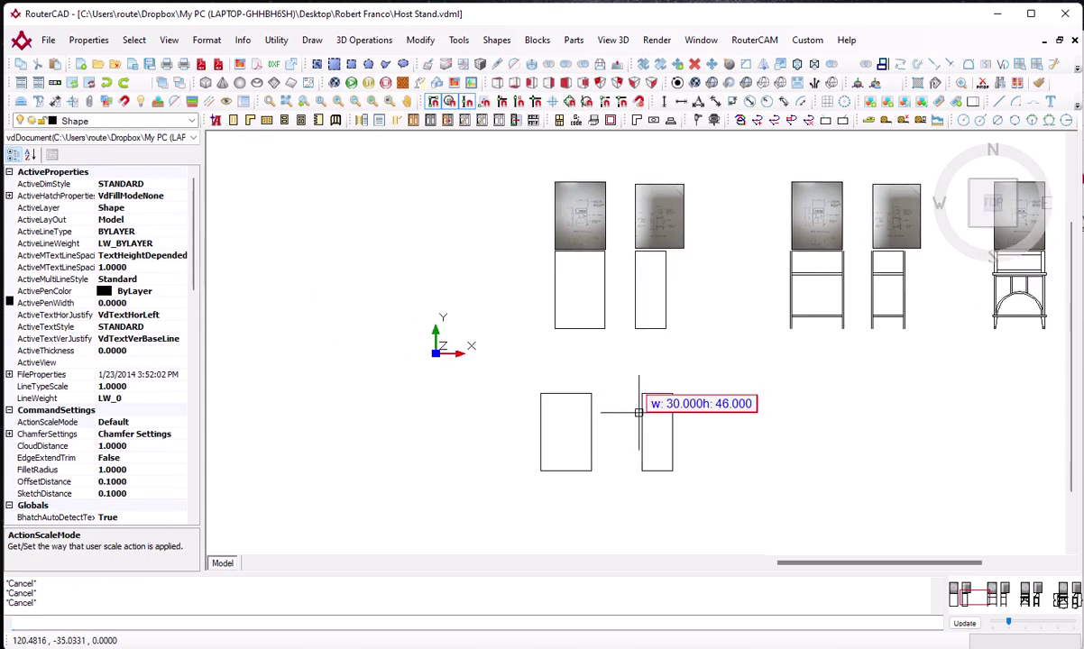
scroll(655, 411, "up", 3)
scroll(656, 411, "up", 2)
scroll(656, 411, "down", 5)
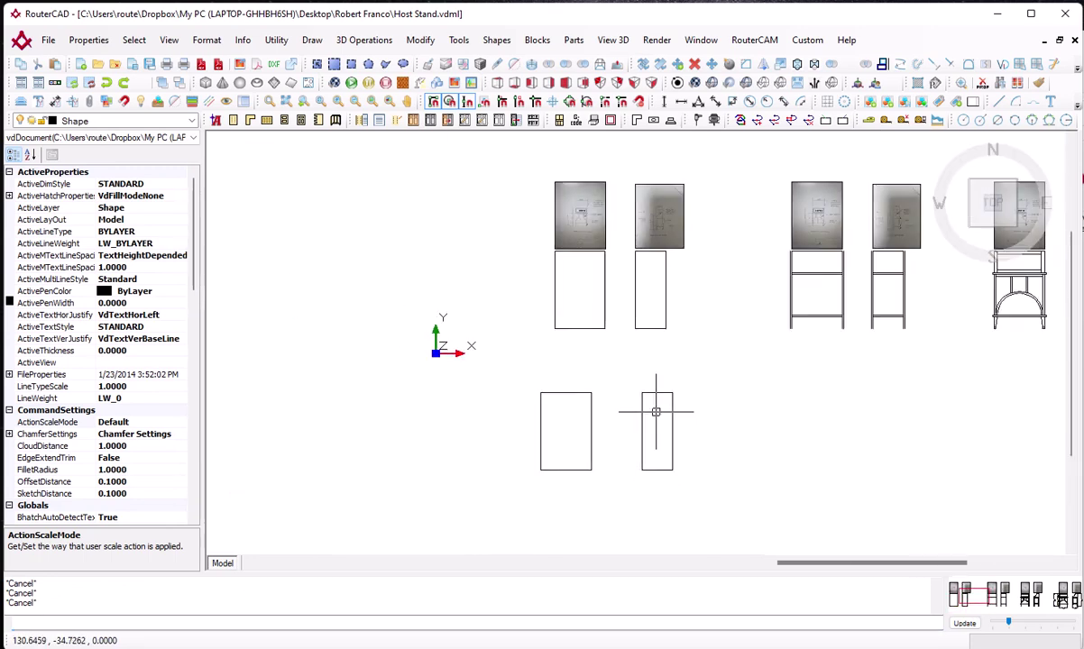
middle_click_drag(576, 249, 580, 284)
scroll(593, 306, "up", 5)
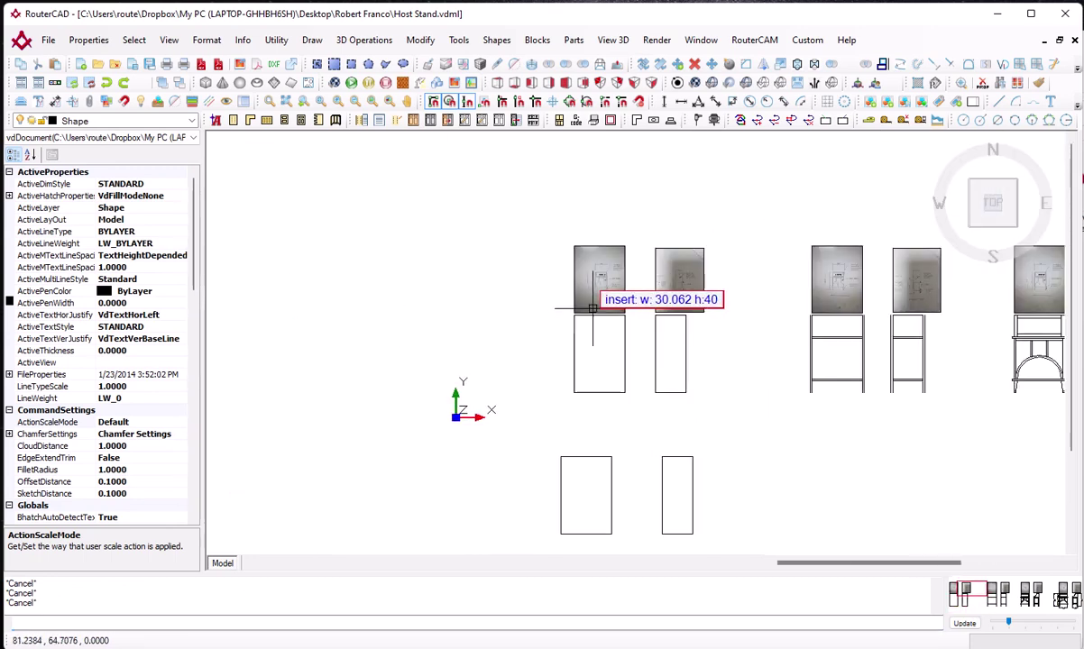
scroll(592, 306, "down", 5)
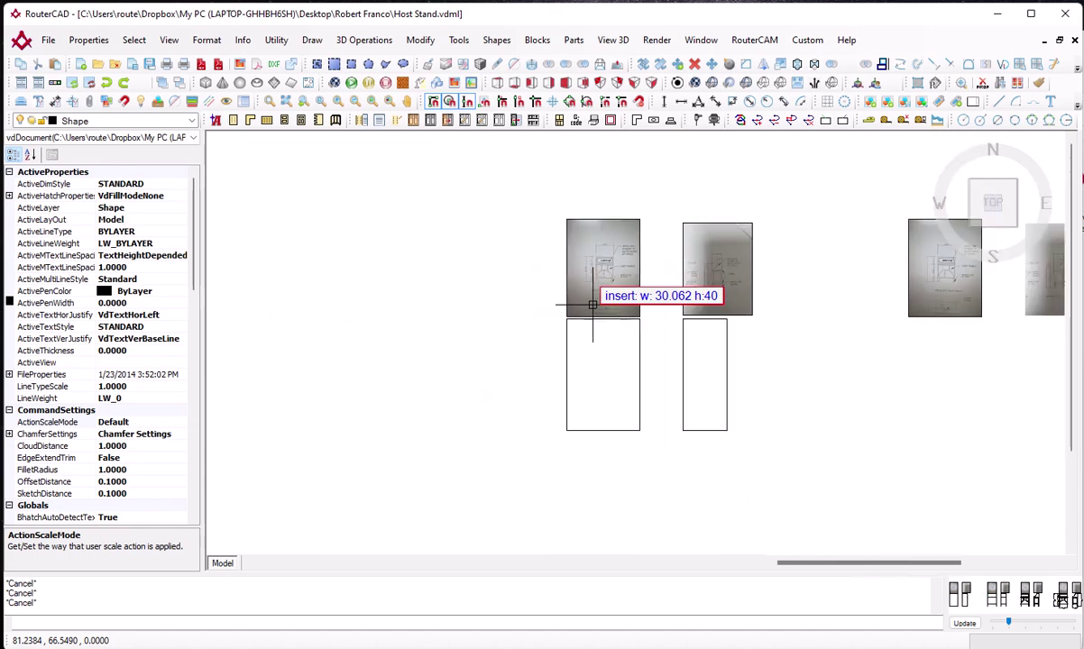
scroll(592, 306, "down", 1)
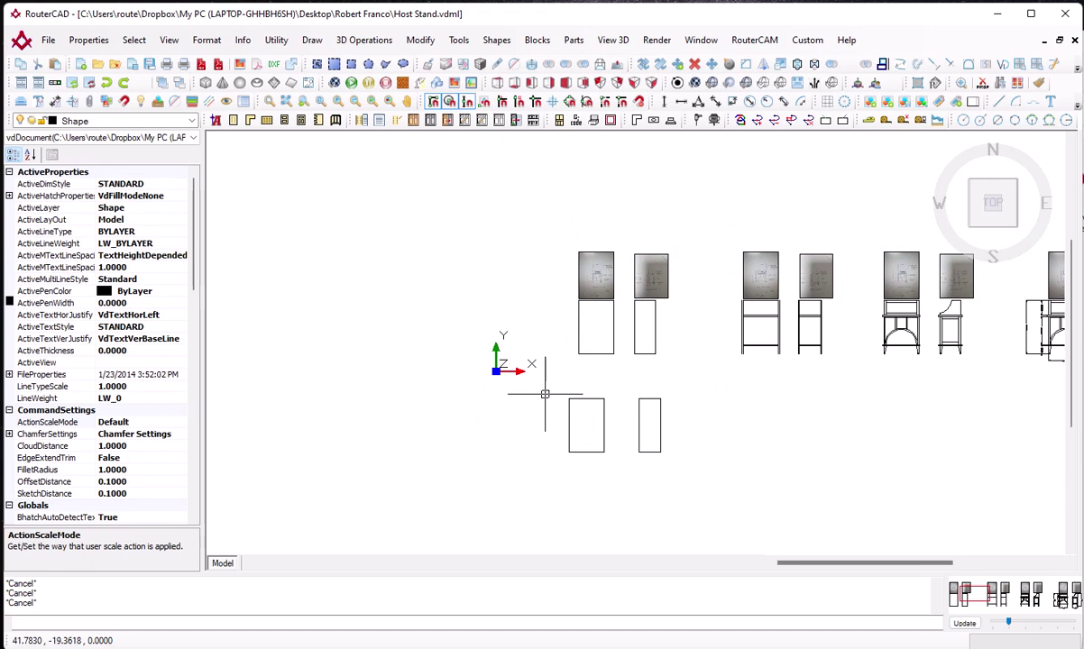
Move both new outline rectangles about 45 units straight down from the wider rectangle's lower-left corner
type("mov")
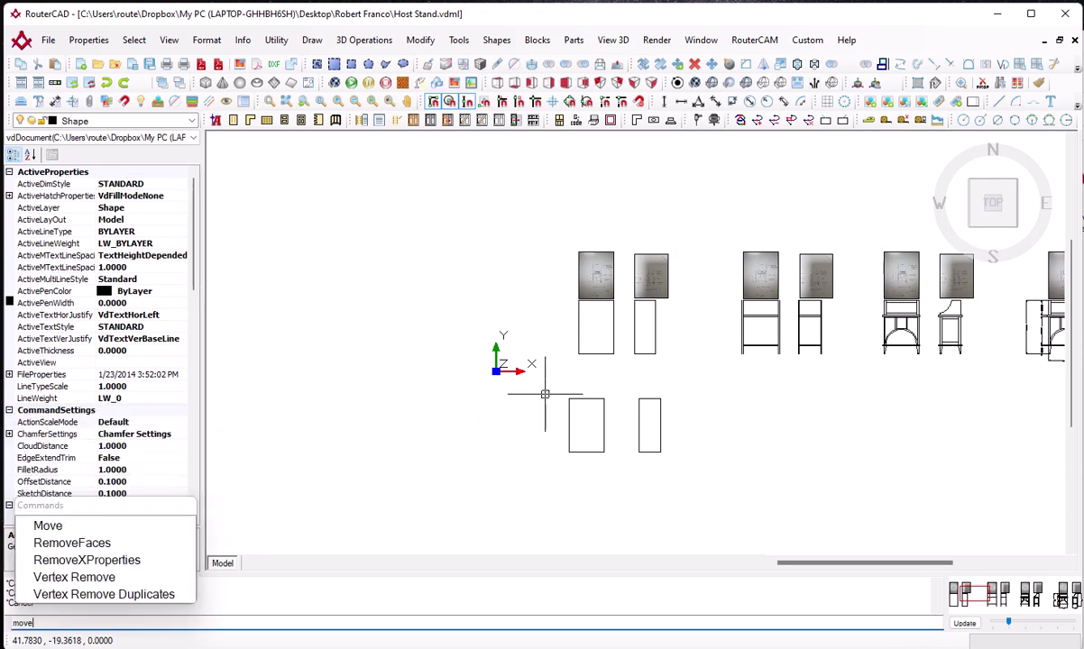
type("e")
key("Return")
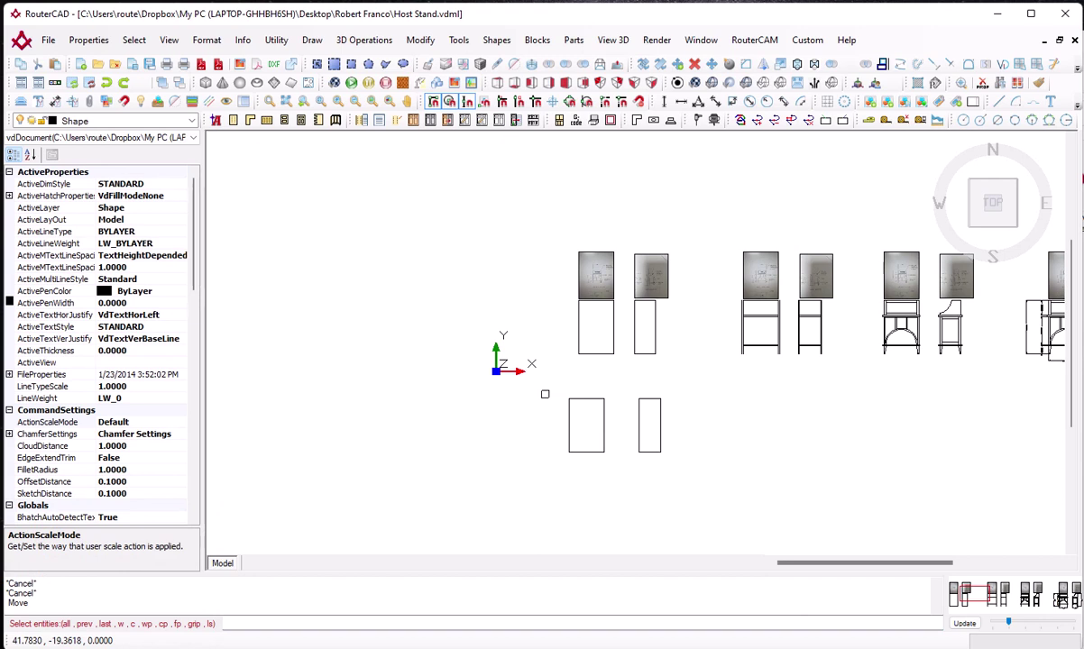
left_click_drag(545, 394, 738, 450)
key("Return")
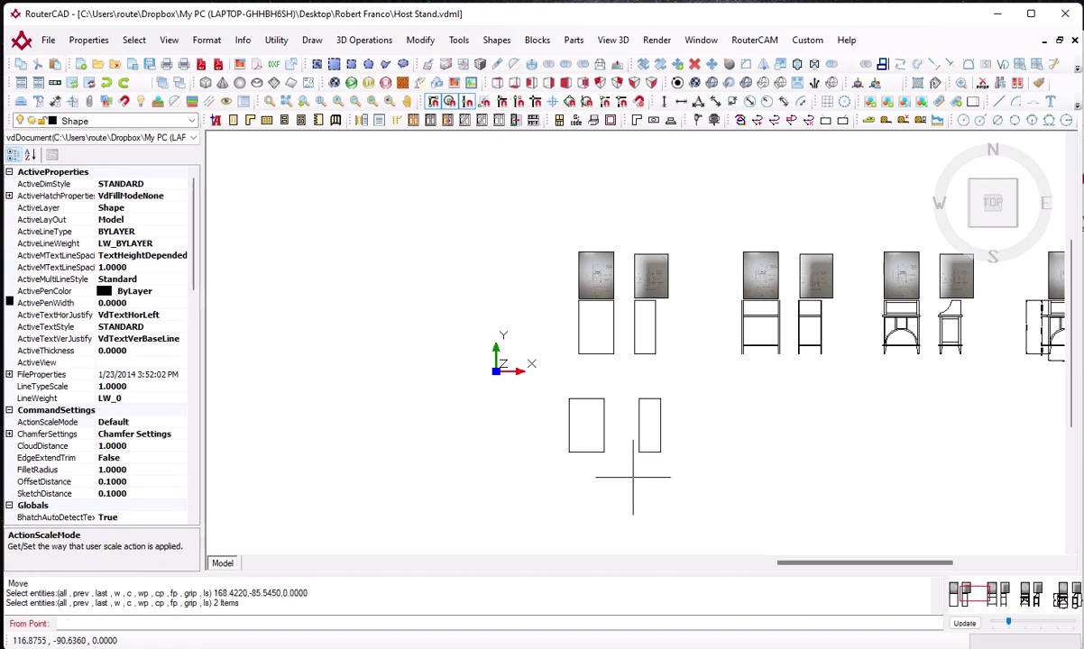
left_click(568, 452)
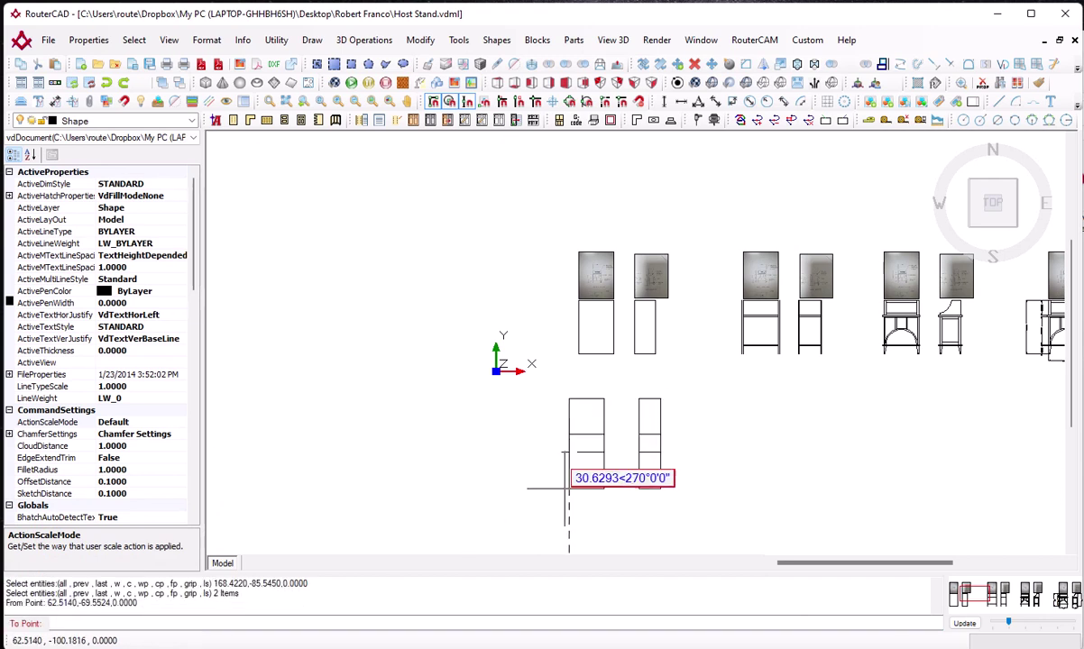
left_click(571, 505)
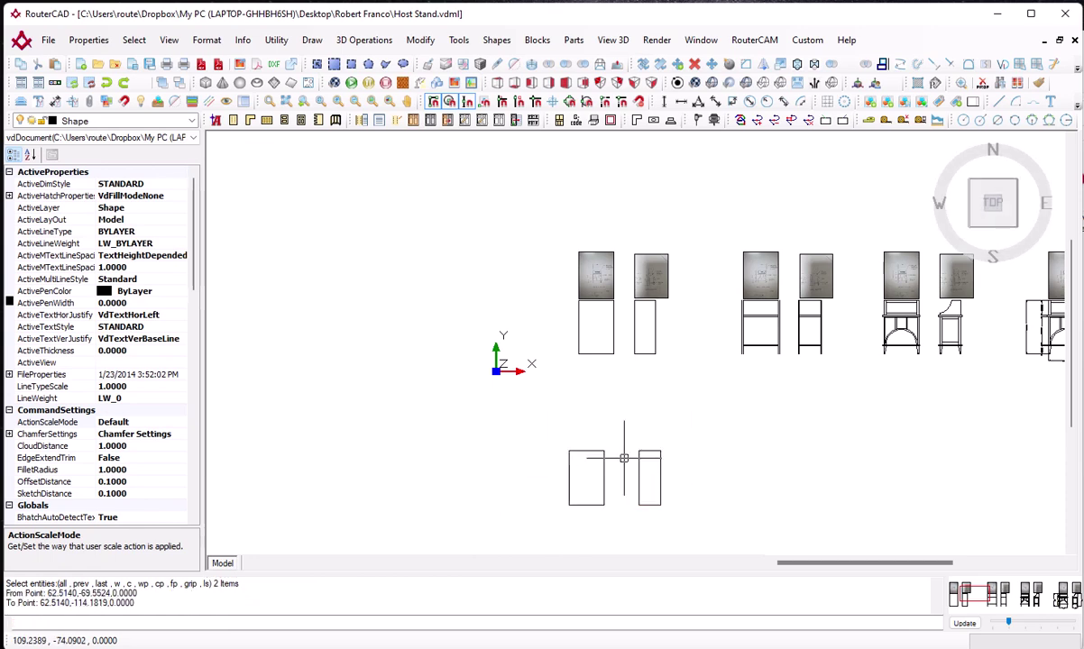
Start the Insert command with an external file as the block source and open the file browser
scroll(581, 487, "up", 5)
scroll(597, 452, "down", 5)
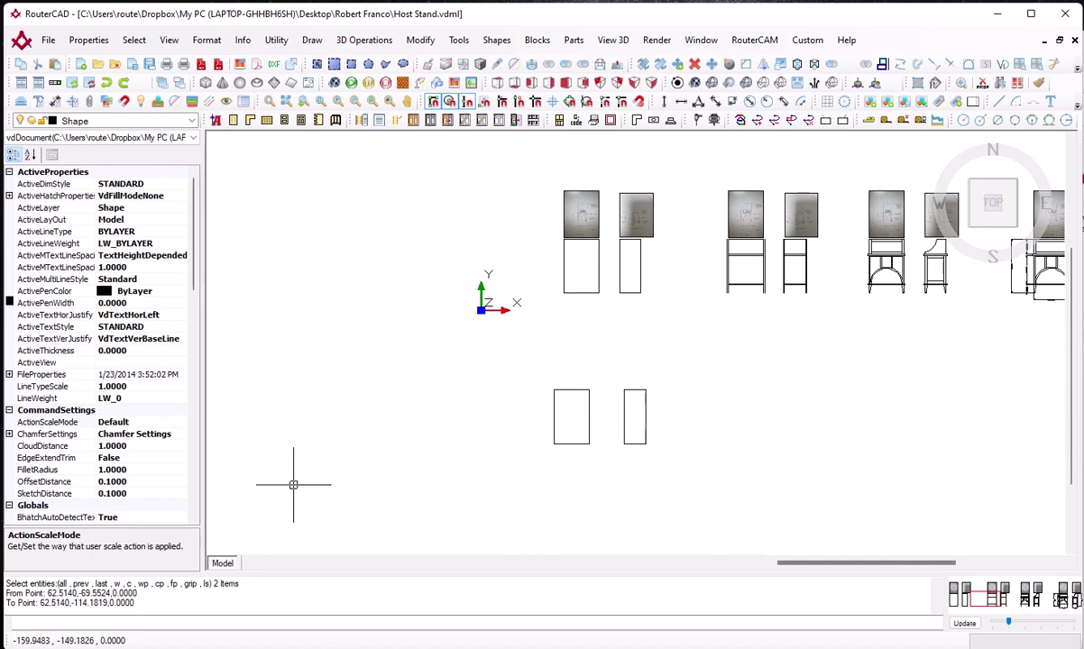
left_click(30, 624)
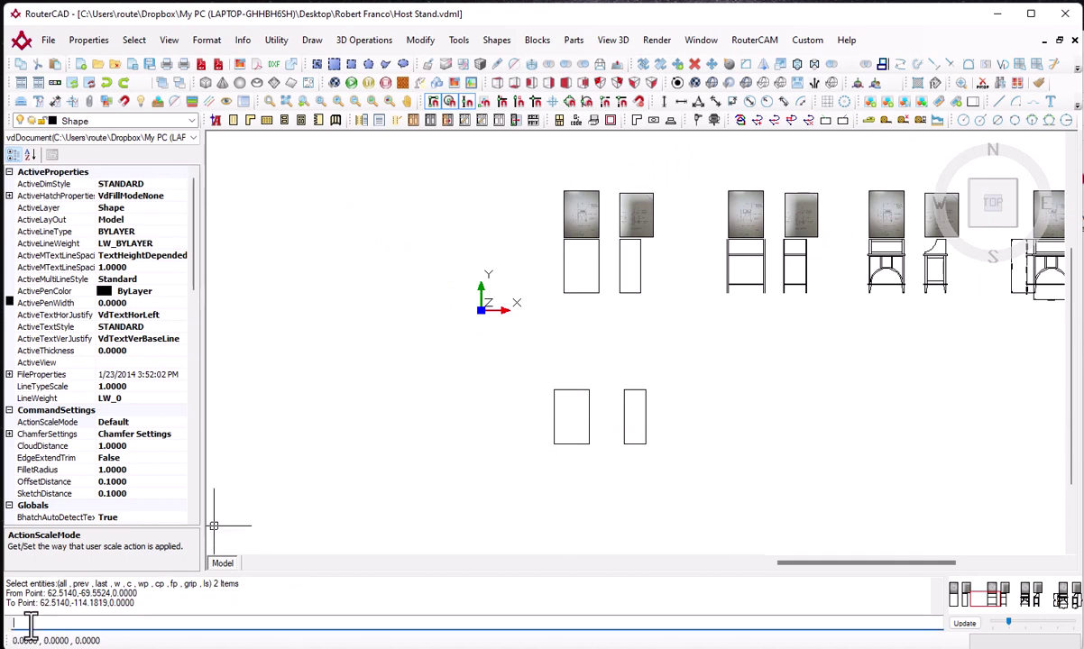
type("inse")
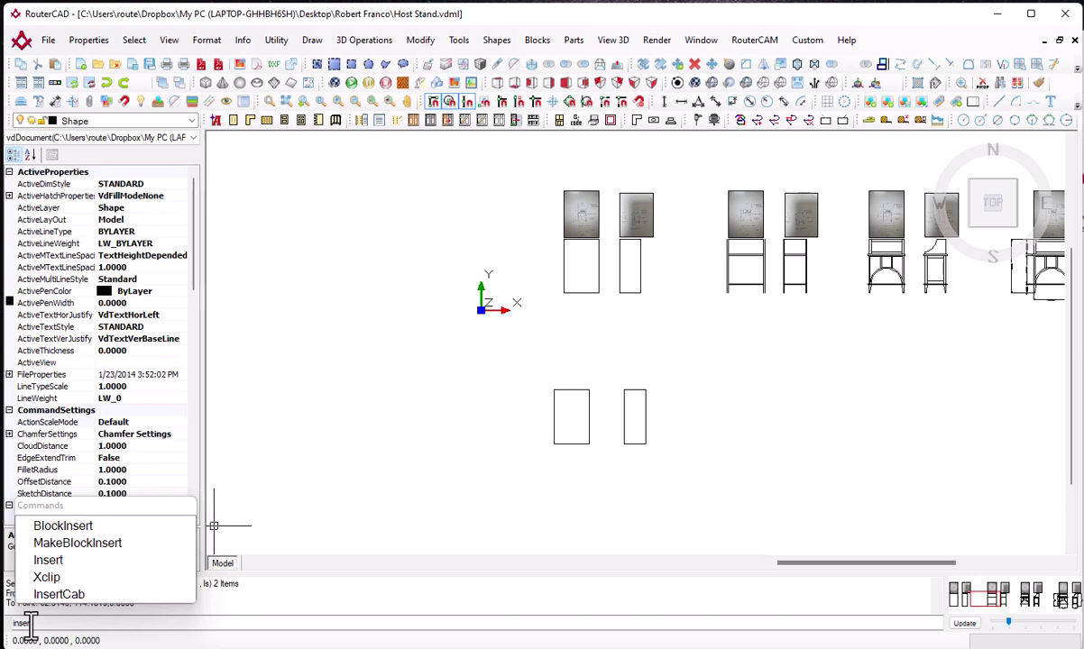
type("rt")
key("Return")
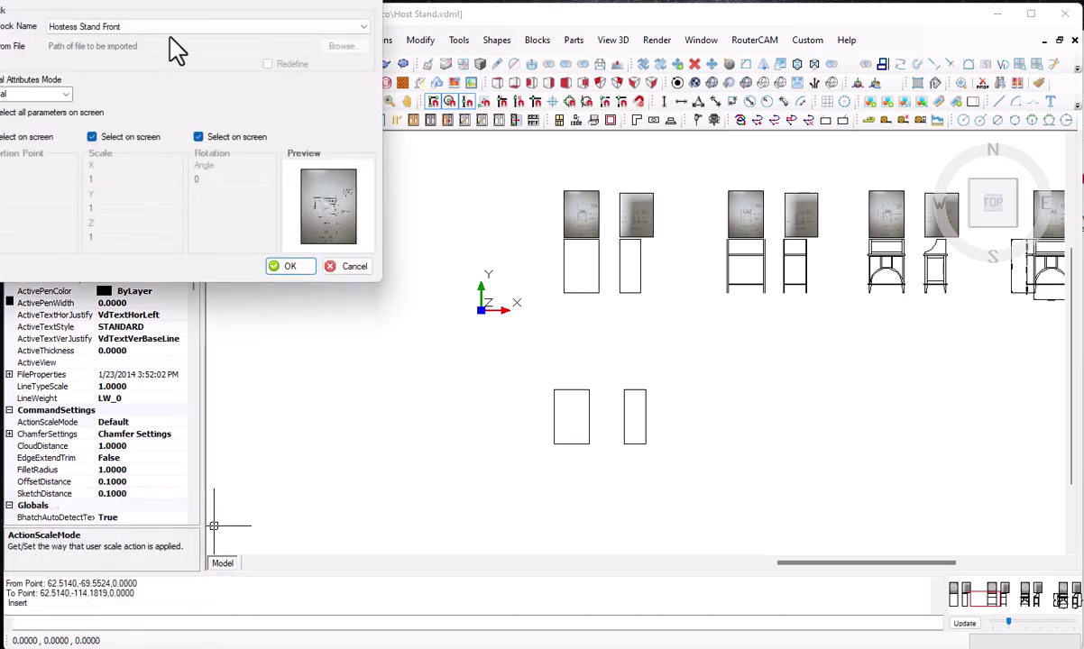
left_click_drag(188, 5, 253, 129)
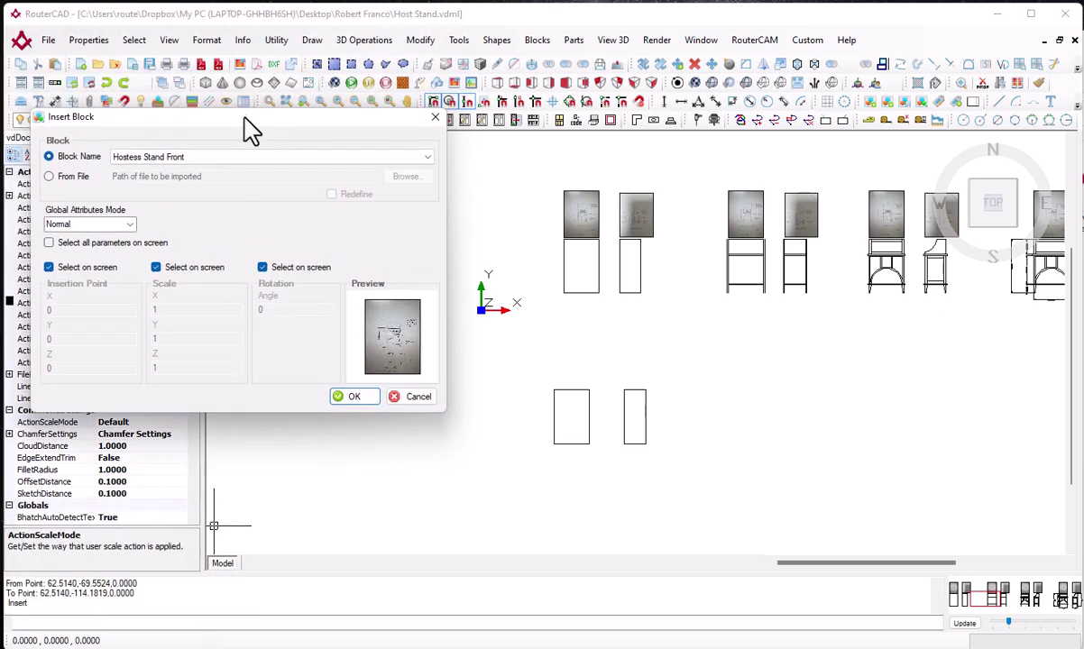
left_click(49, 176)
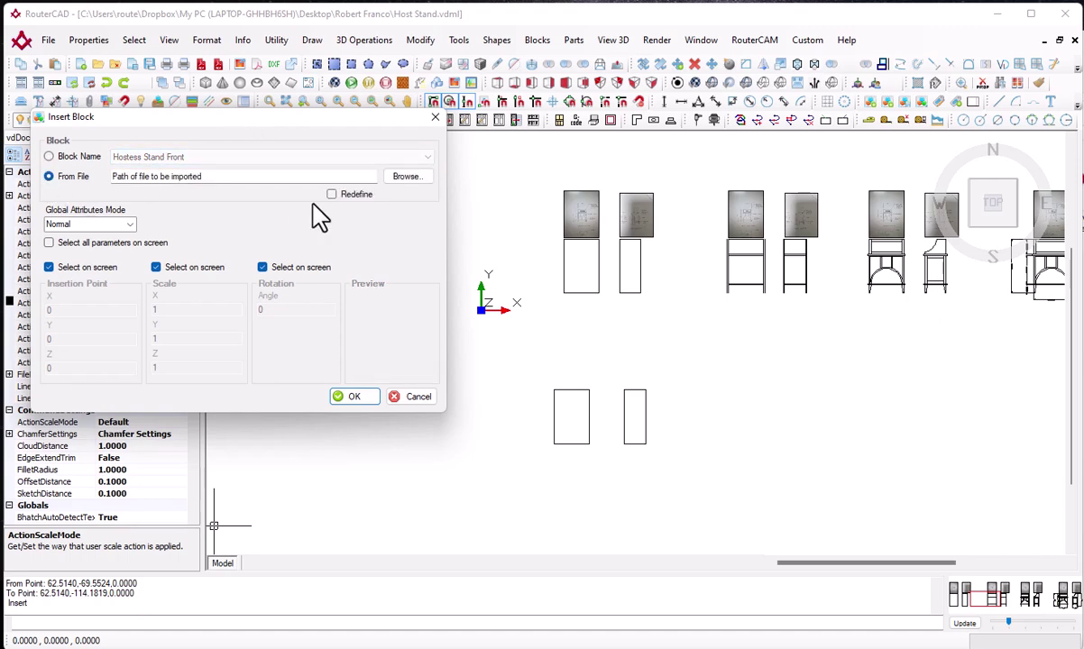
left_click(408, 177)
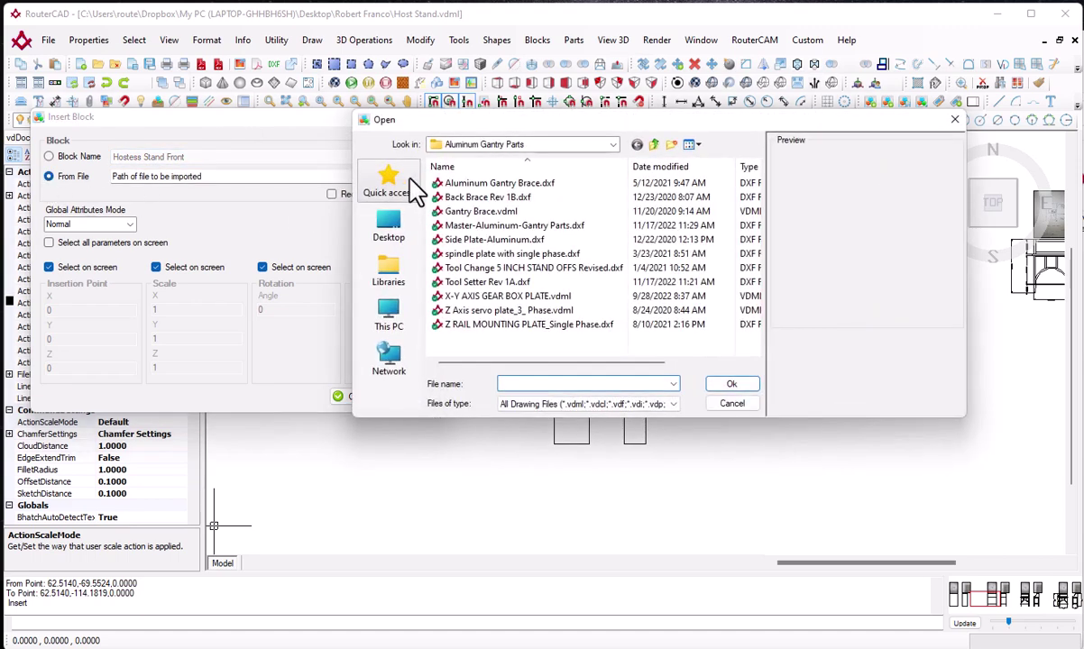
Load the image Hostess Stand Front - Copy.png from the client's desktop folder as the block to insert
left_click(389, 225)
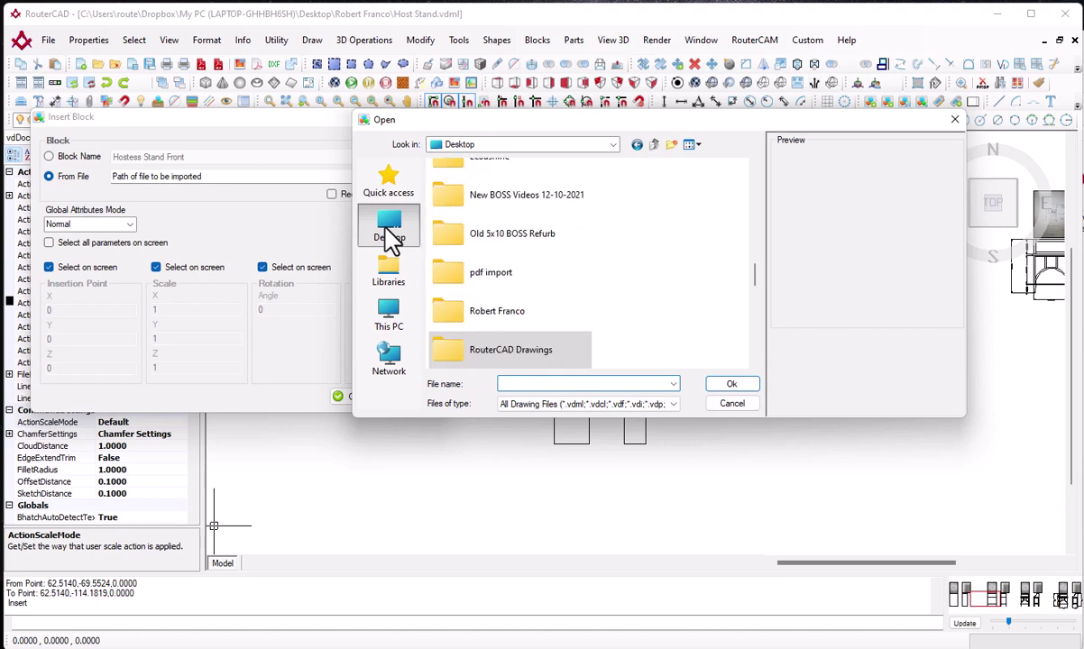
double_click(513, 315)
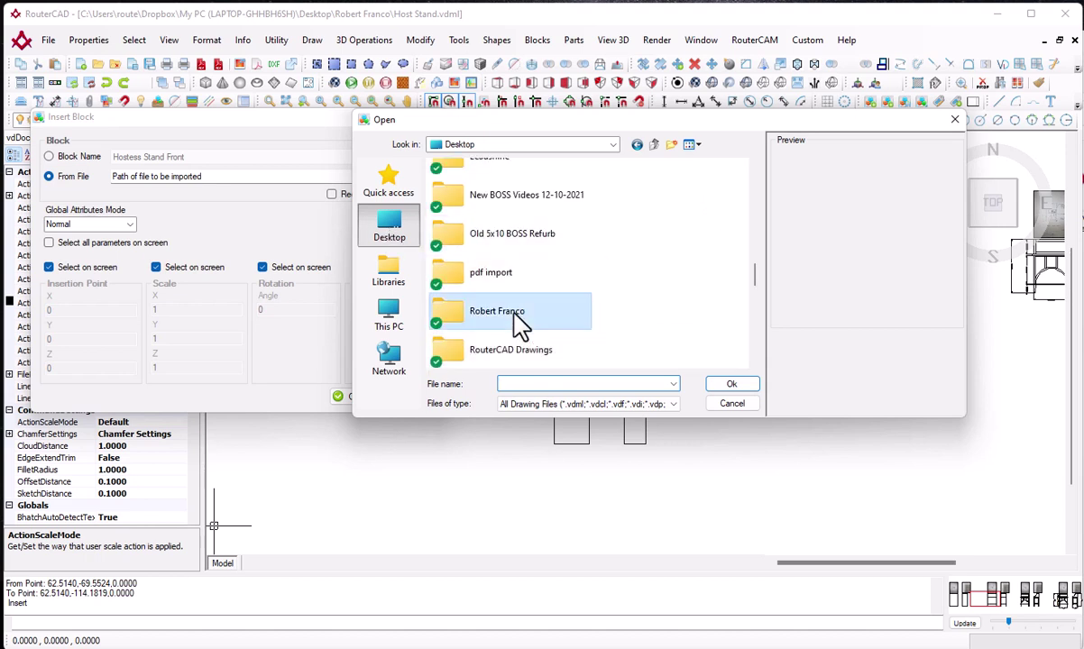
left_click(675, 405)
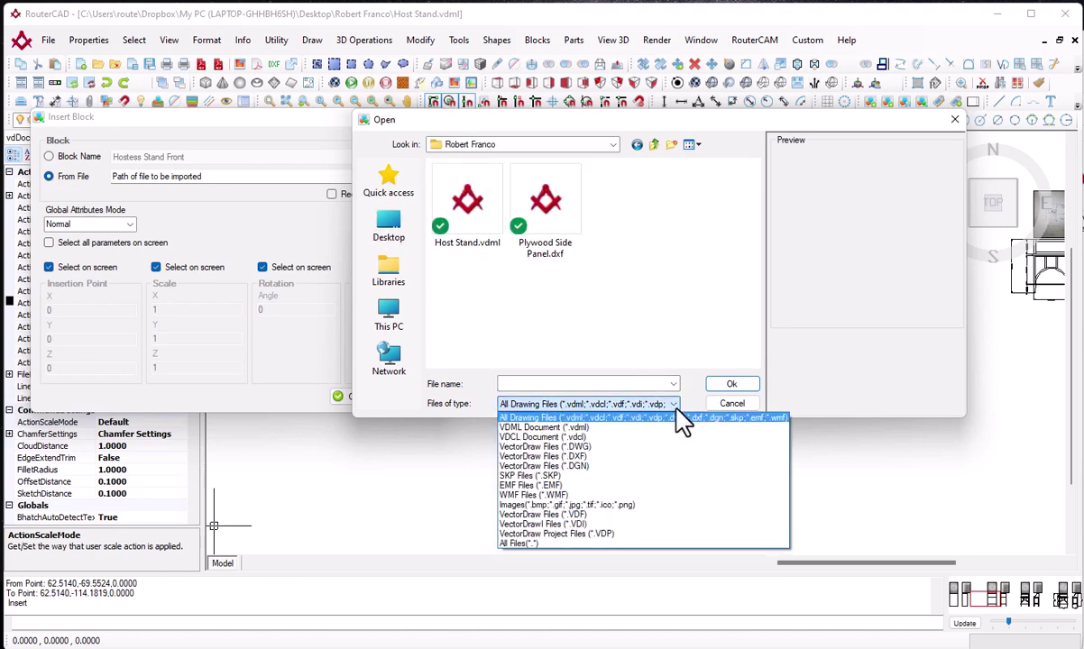
left_click(600, 506)
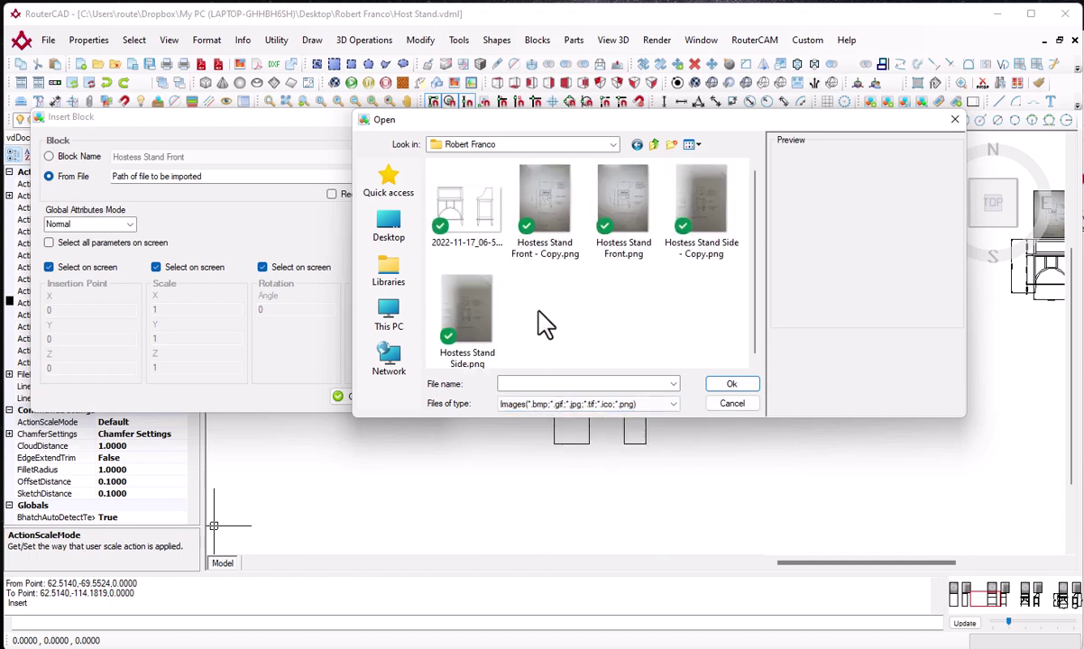
left_click(541, 208)
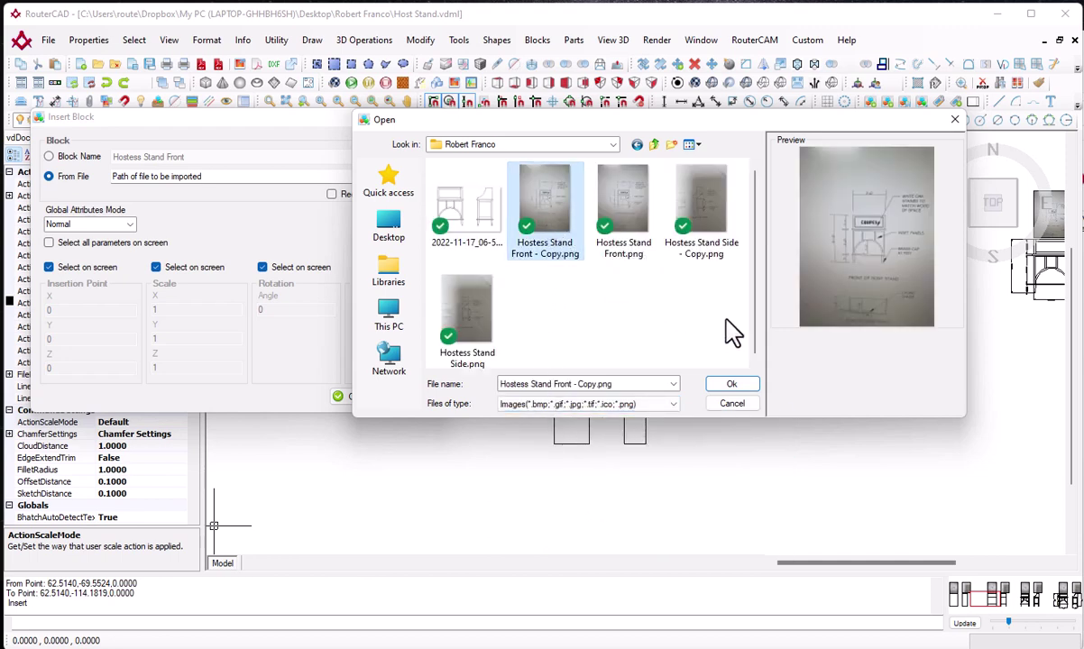
left_click(733, 385)
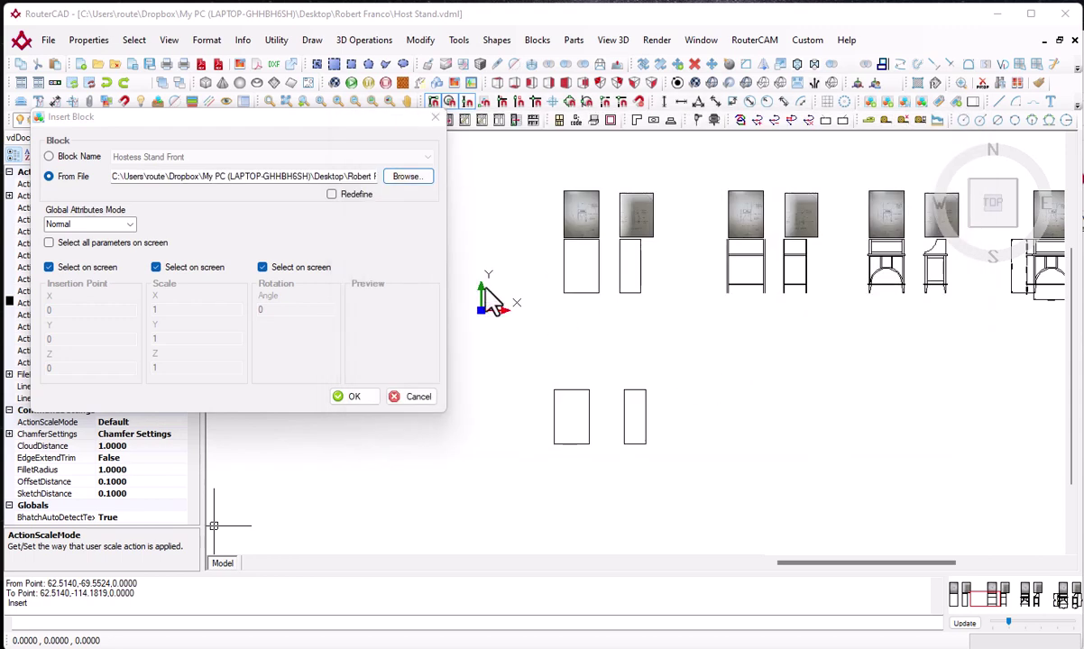
left_click(352, 398)
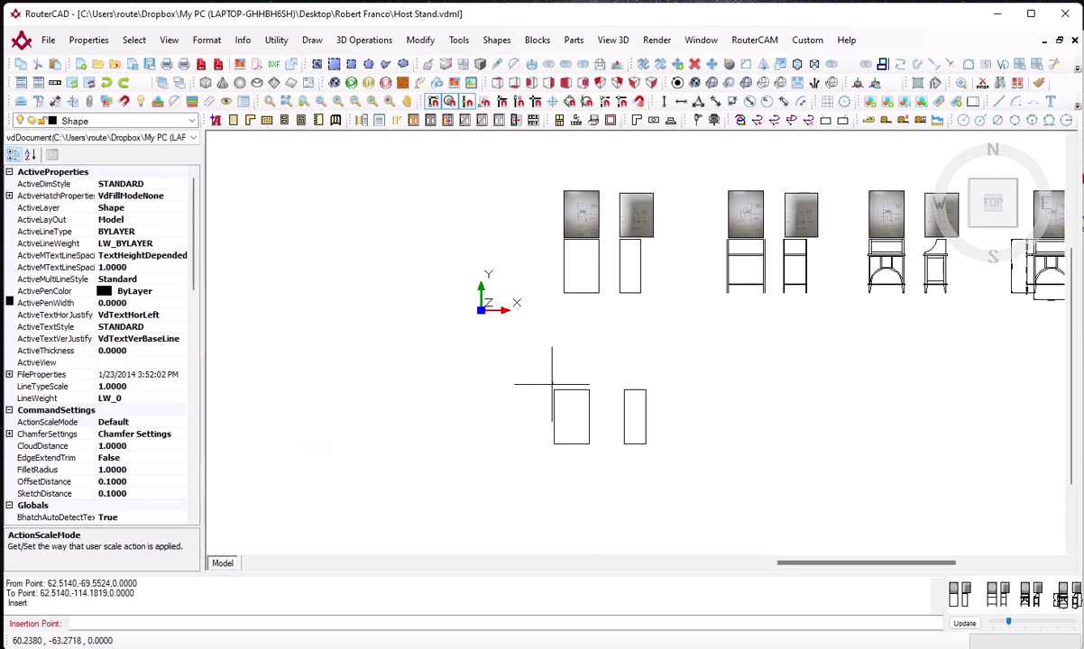
Place the front-view photo just above the wider rectangle, aligned with its left edge, at a scale of about 30.26 and 0° rotation
scroll(554, 389, "up", 4)
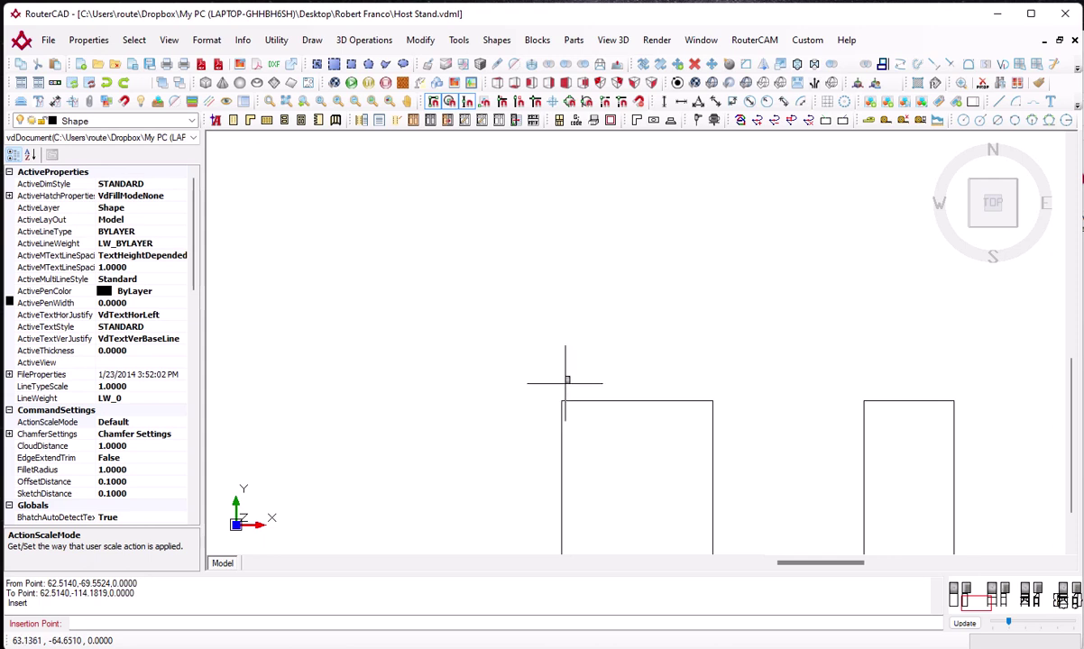
left_click(562, 383)
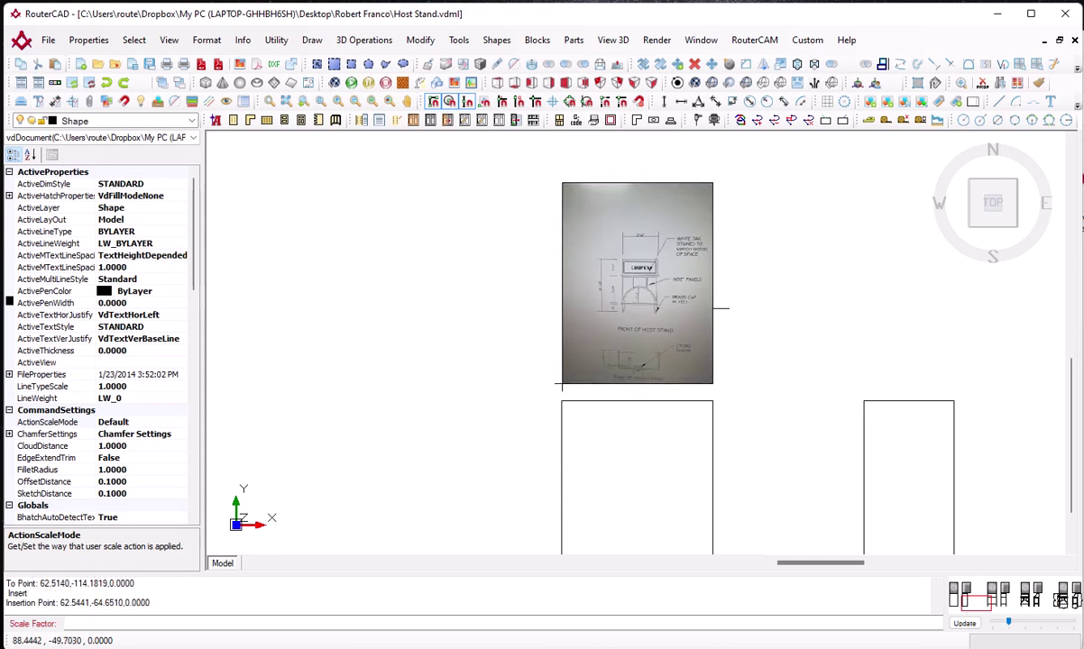
left_click(722, 305)
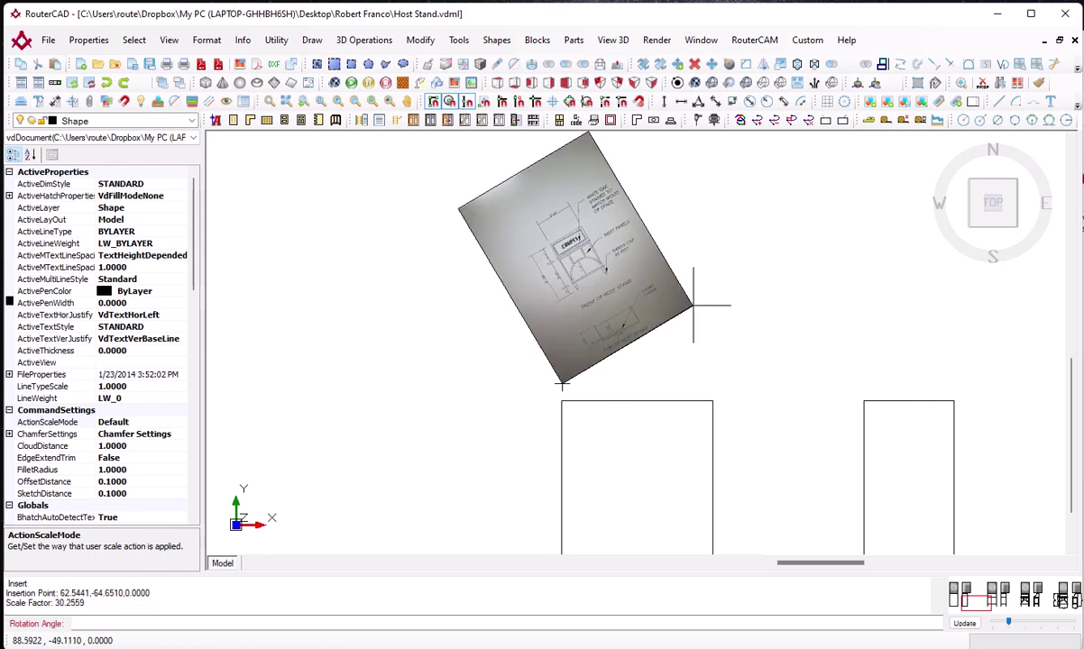
left_click(785, 386)
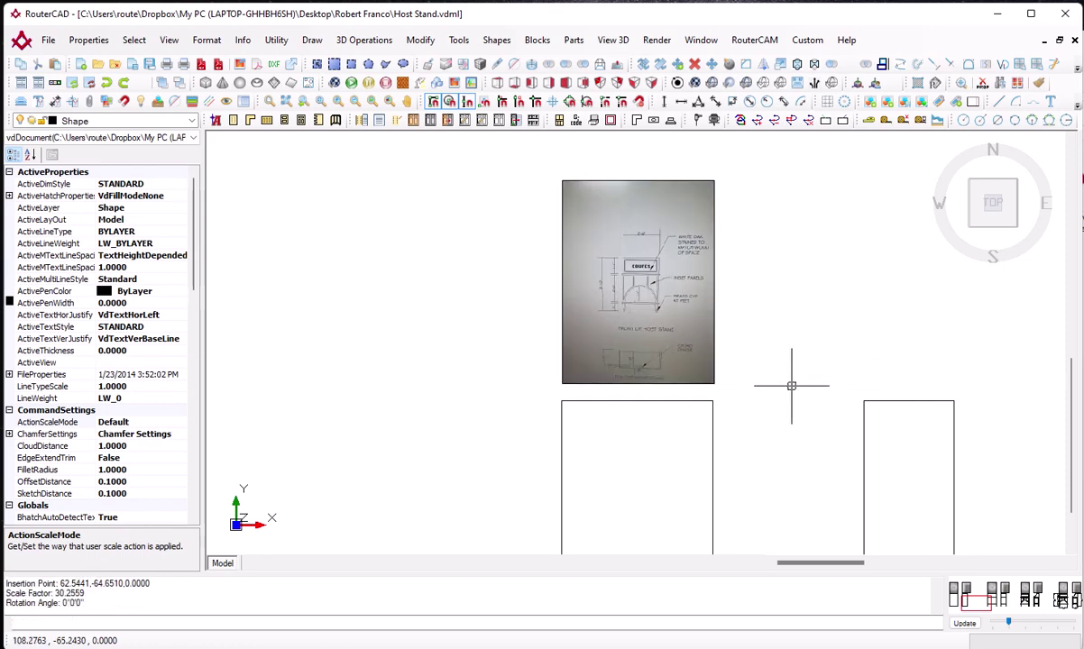
Repeat the Insert command and load the image Hostess Stand Side - Copy.png from file as the block to insert
scroll(765, 383, "down", 2)
middle_click_drag(735, 370, 570, 345)
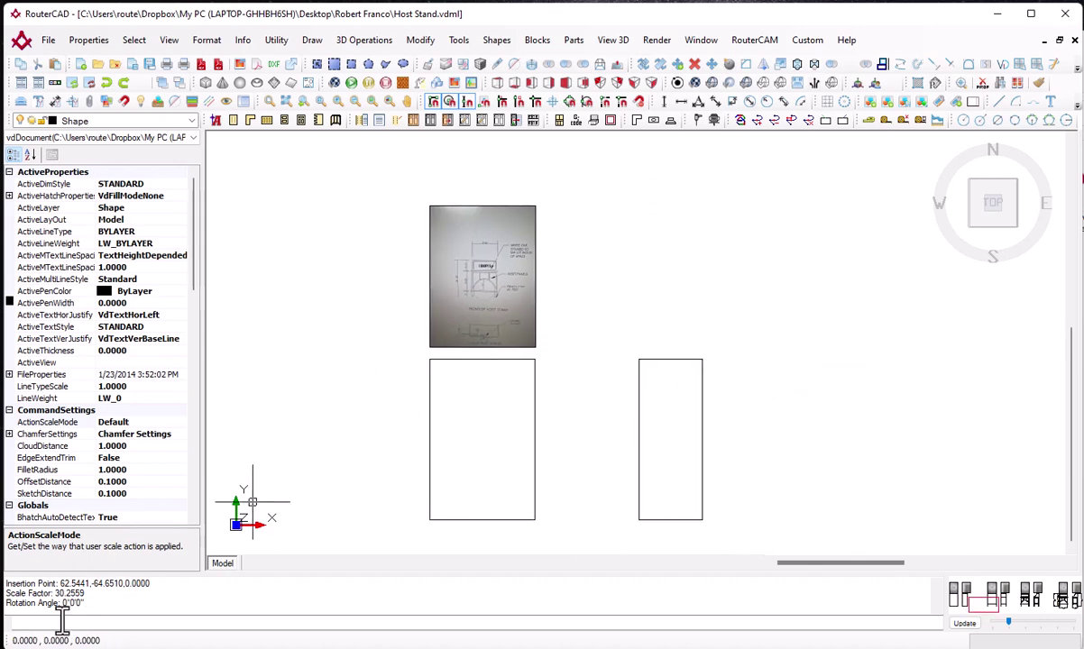
right_click(309, 420)
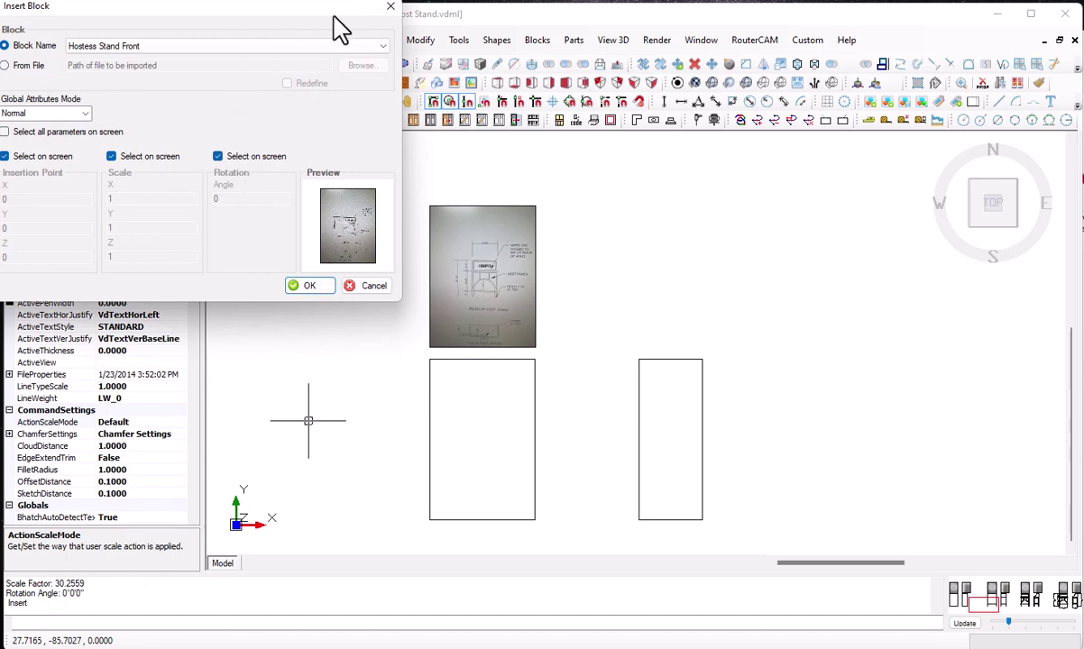
left_click_drag(334, 8, 454, 132)
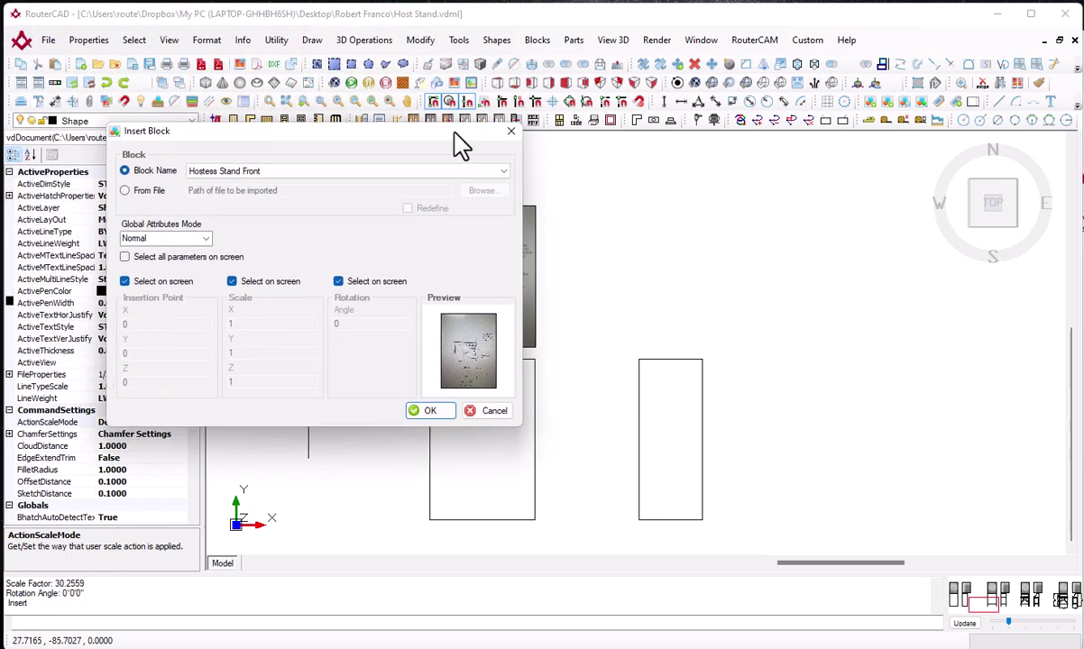
left_click(123, 194)
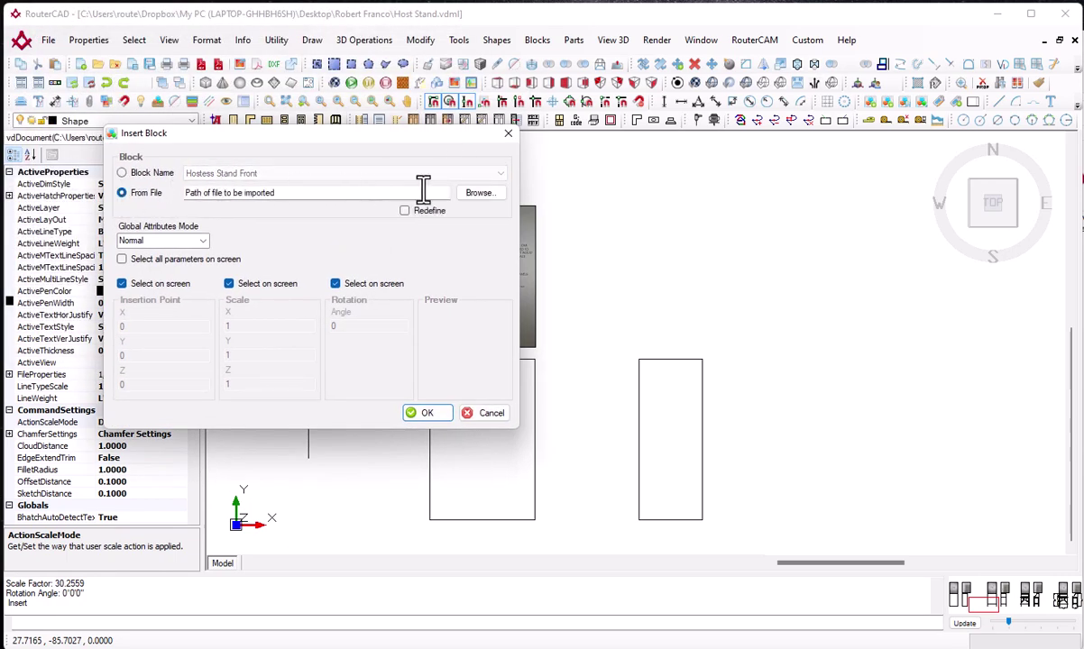
left_click(478, 194)
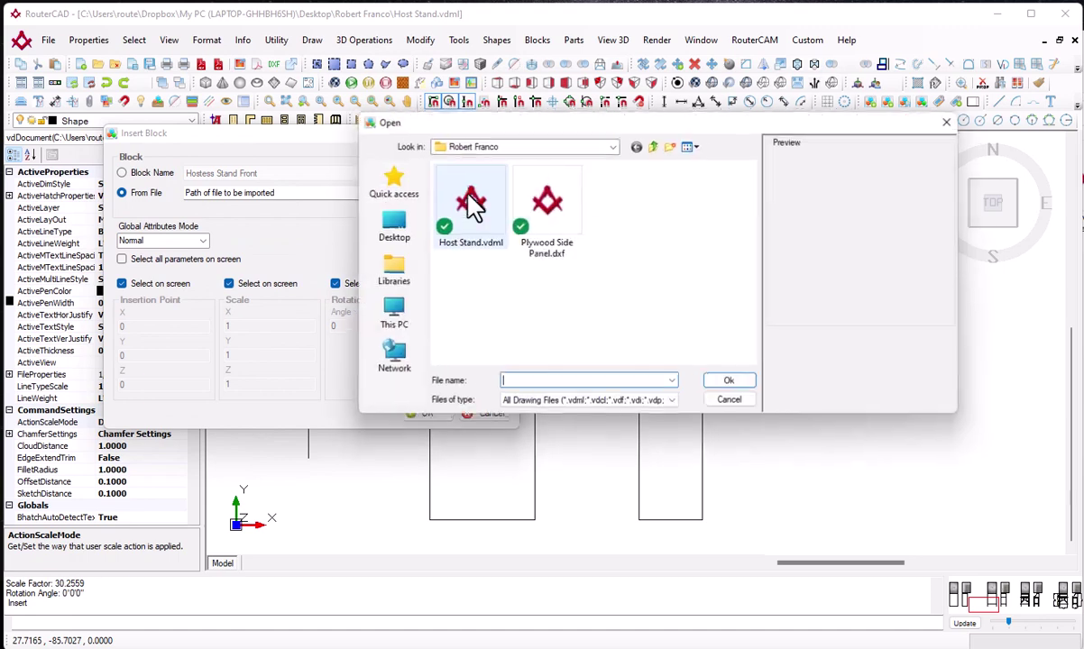
left_click(675, 406)
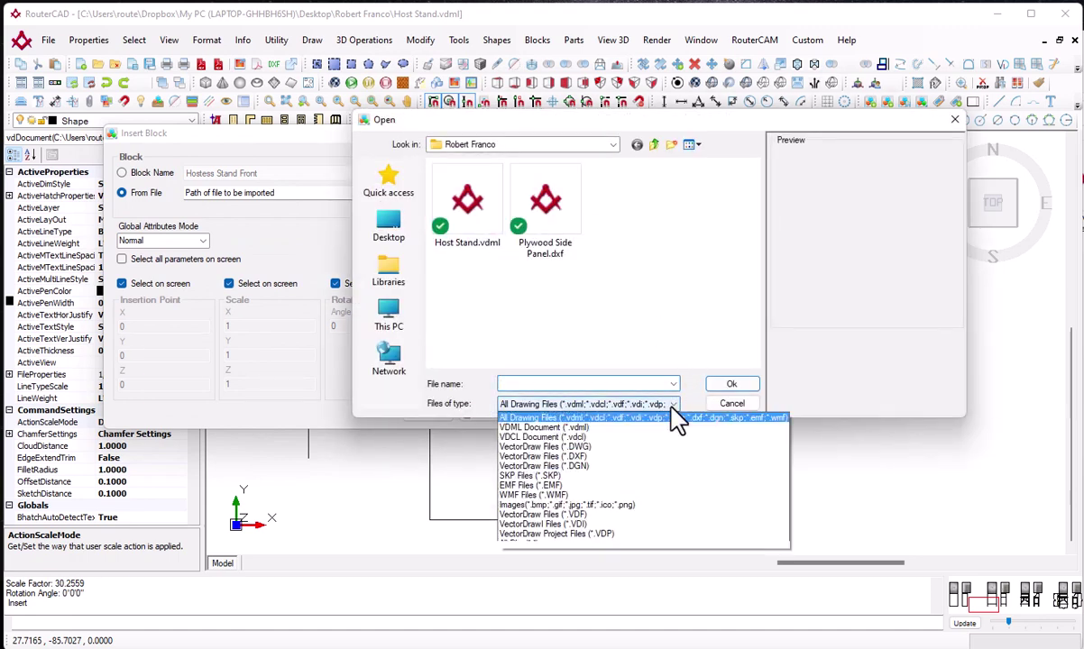
left_click(584, 507)
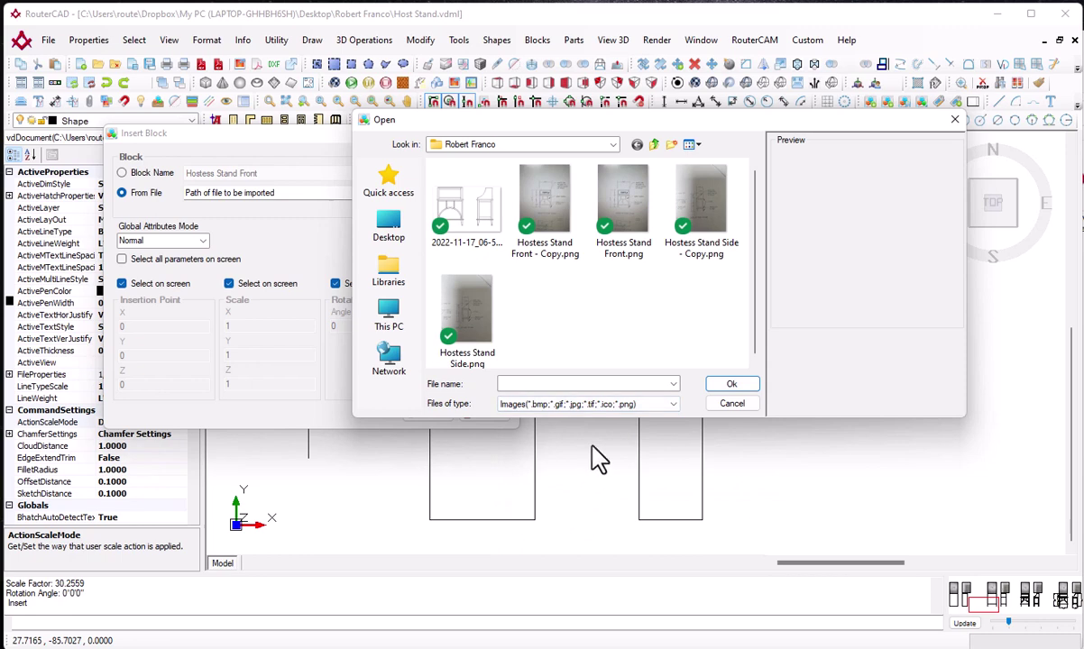
left_click(696, 253)
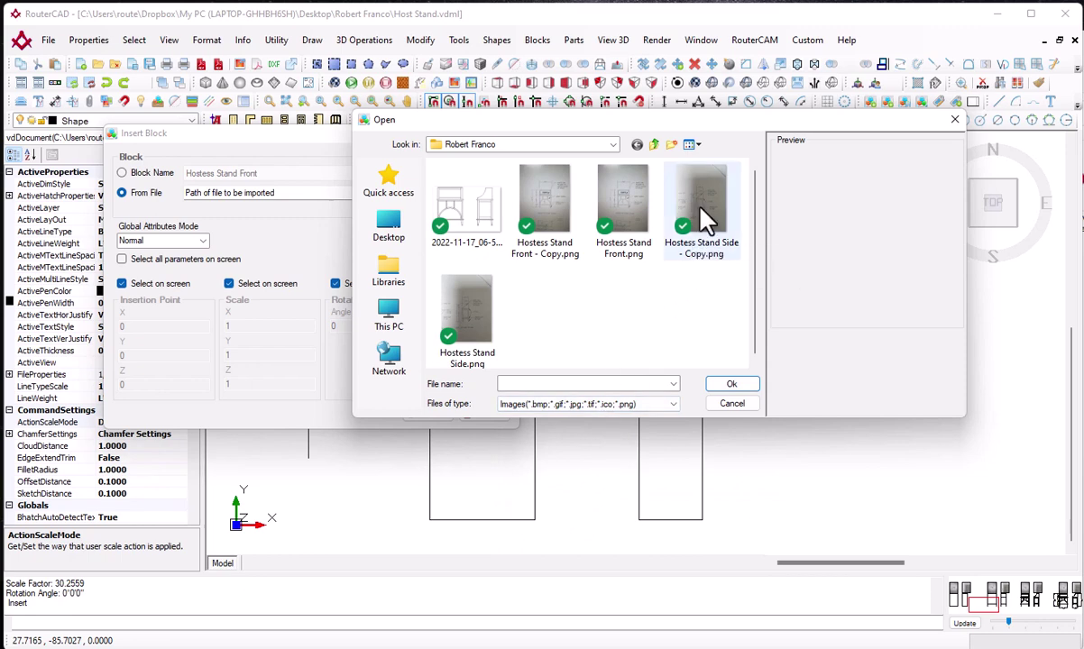
left_click(729, 386)
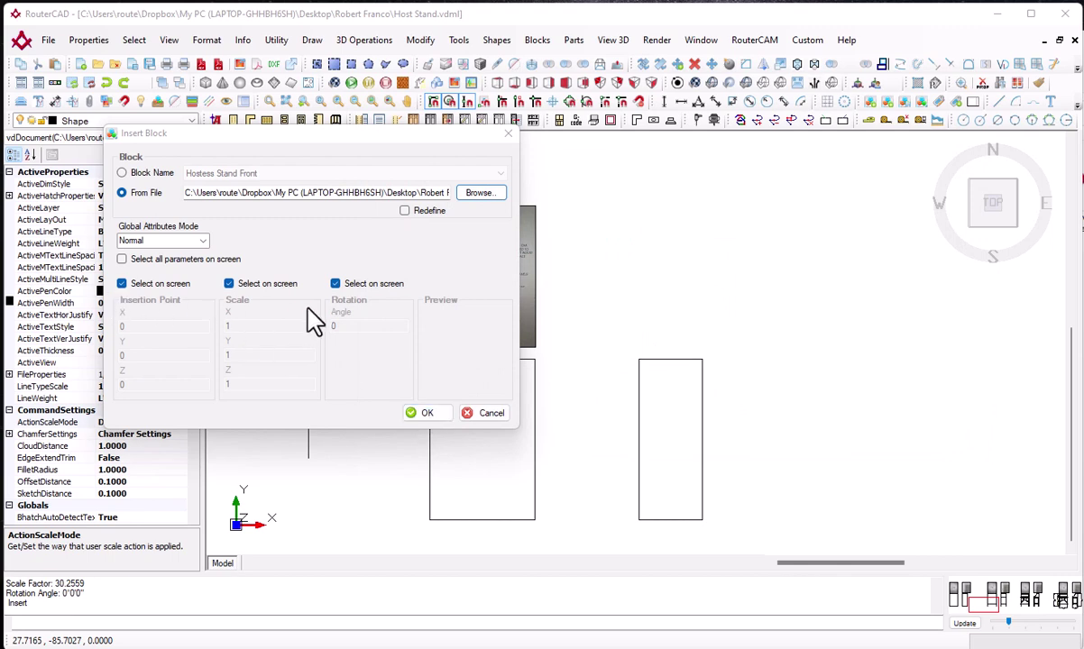
left_click(430, 414)
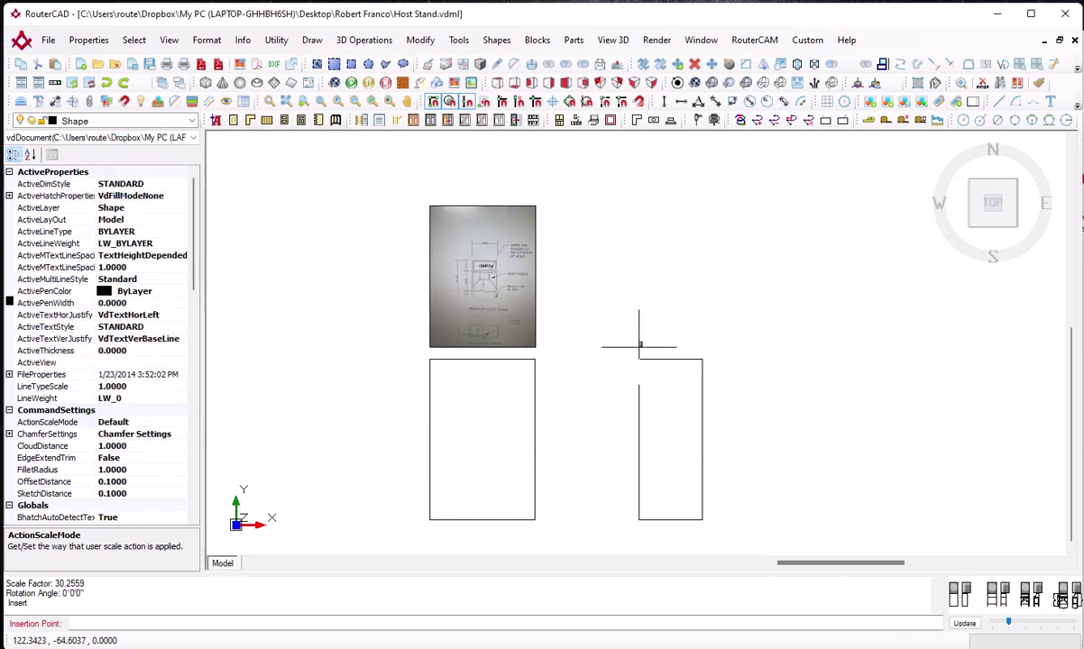
Place the side-view photo just above the narrower rectangle, aligned with its left edge, at a scale of about 30.05 and 0° rotation
left_click(639, 346)
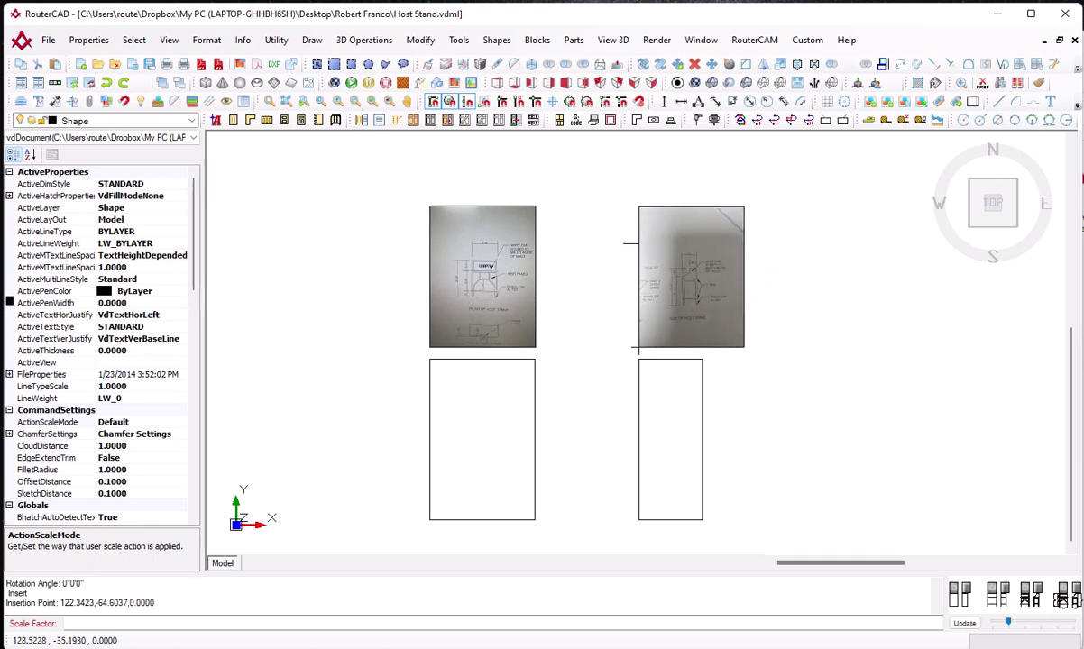
left_click(662, 246)
left_click(815, 353)
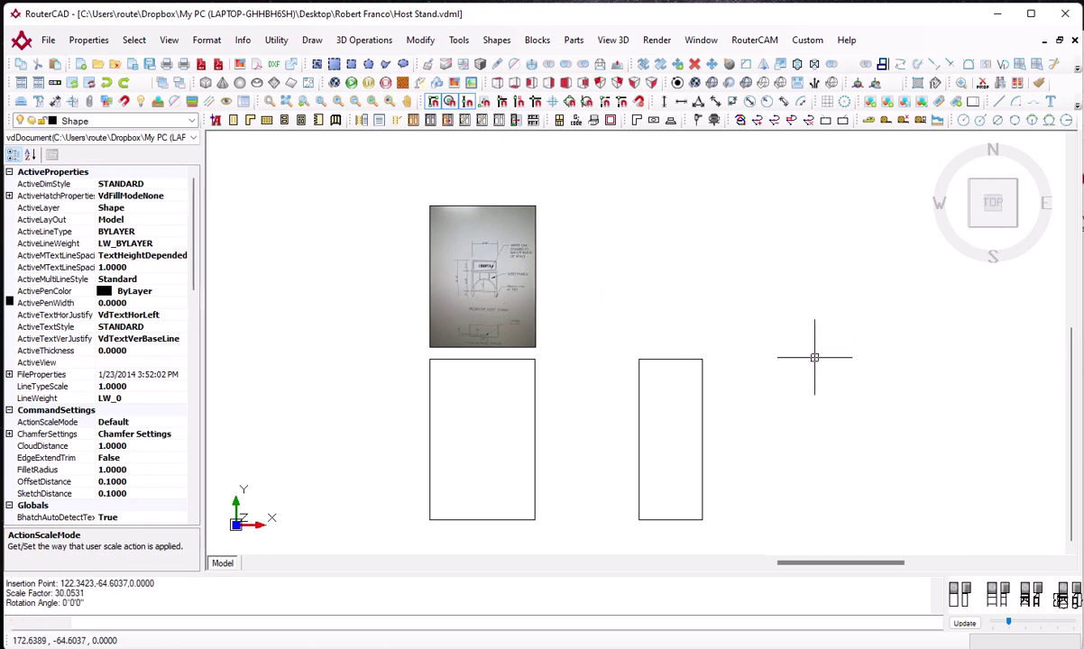
Examine the inserted side-view photo and compare the new layout with the existing row of host stand drawings
scroll(680, 323, "up", 5)
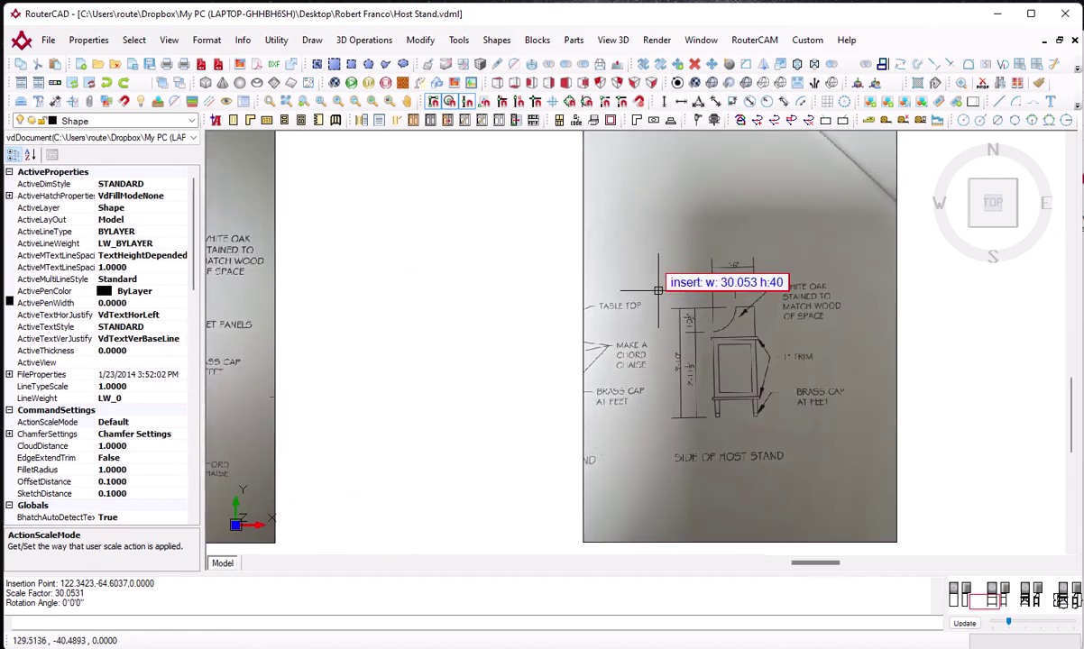
scroll(659, 291, "down", 6)
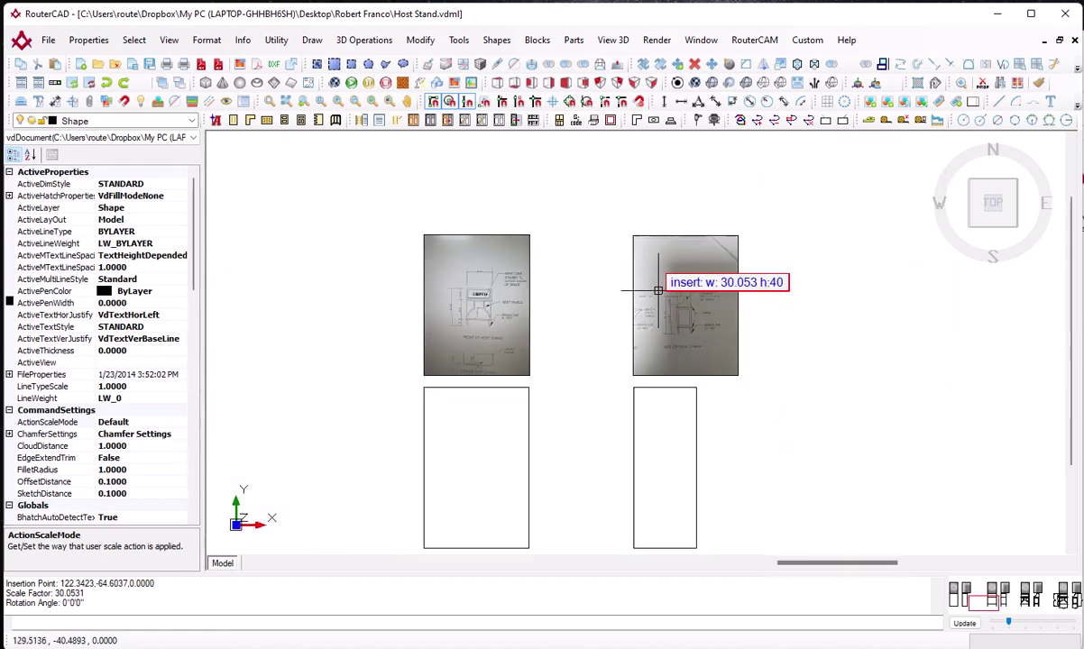
middle_click_drag(624, 293, 555, 323)
scroll(568, 321, "up", 3)
scroll(568, 321, "down", 7)
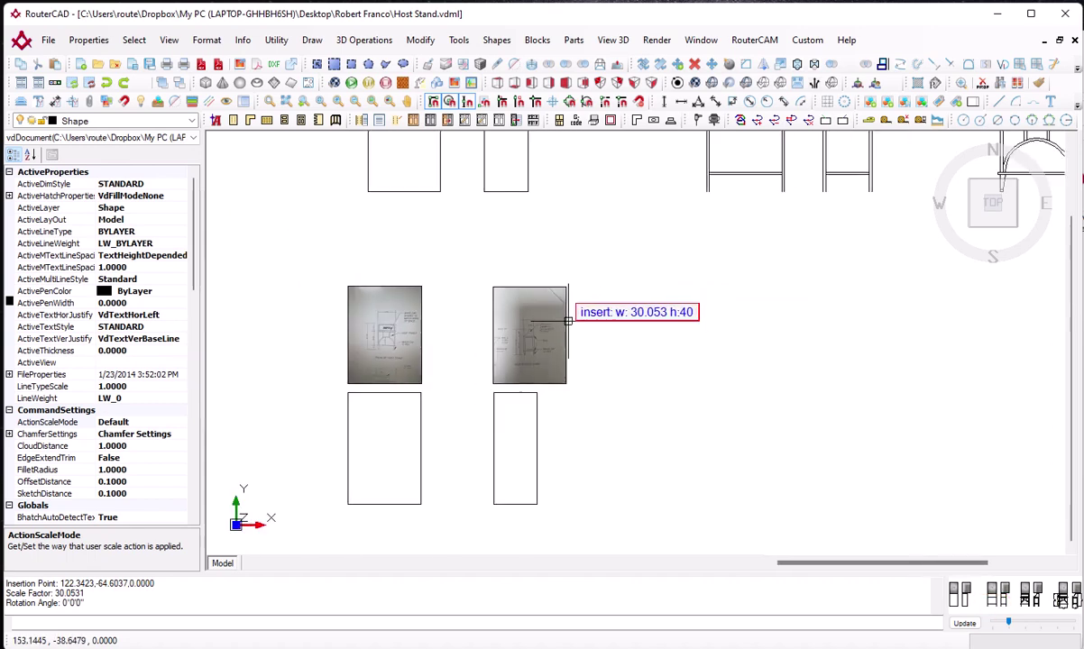
scroll(568, 321, "up", 4)
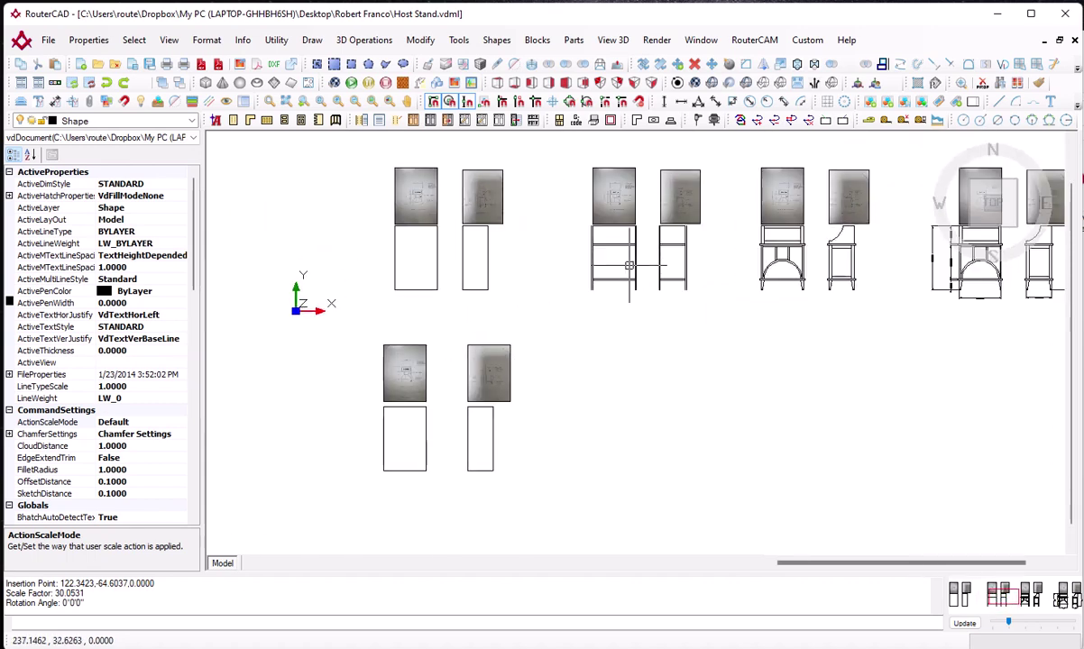
middle_click_drag(355, 390, 432, 328)
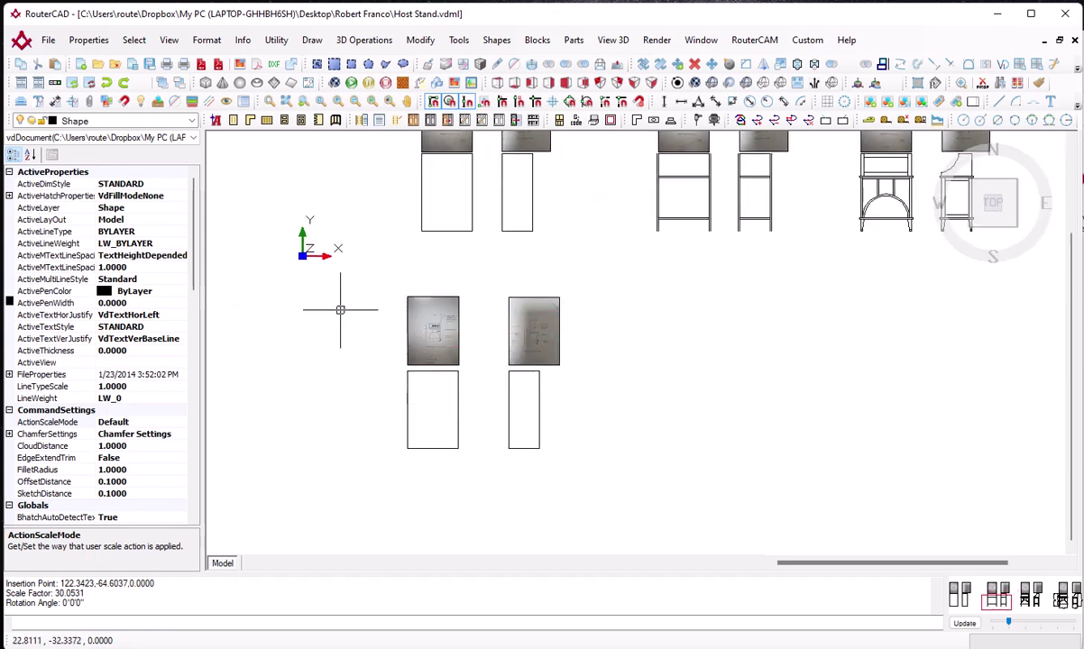
Copy both photos and both outline rectangles about 145 units straight to the right, from the wider rectangle's lower-left corner
left_click(47, 620)
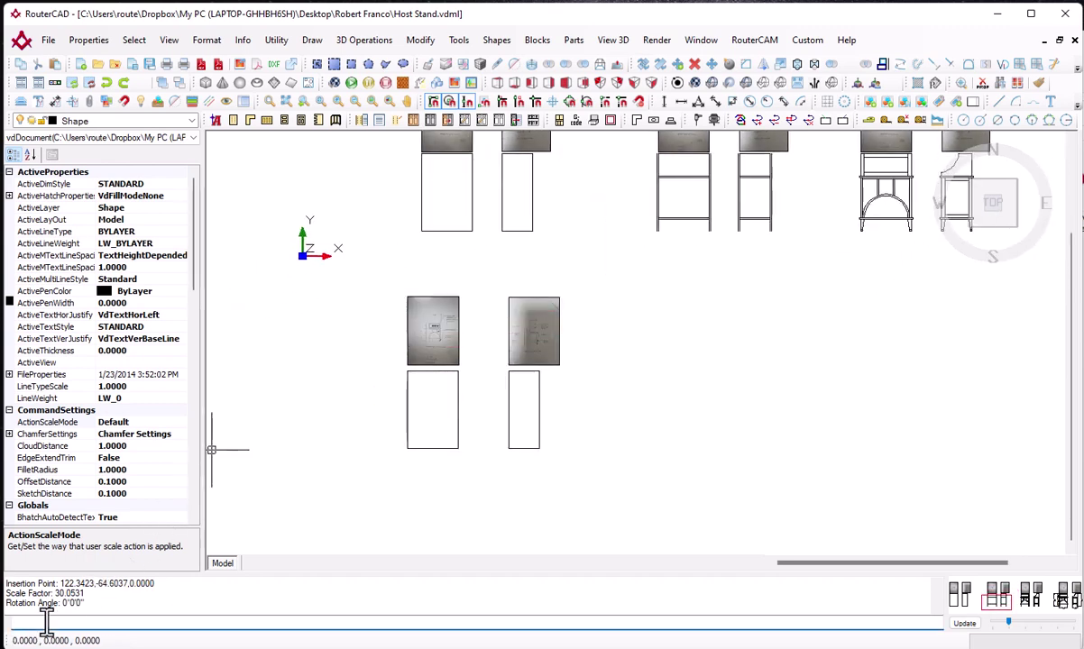
type("copy")
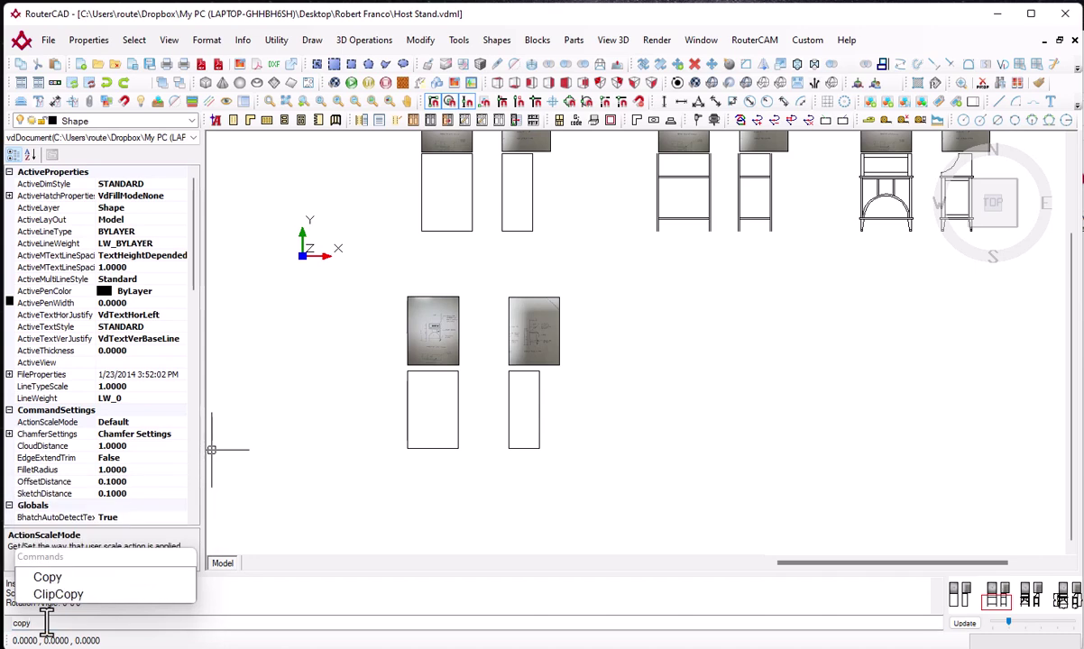
key("Return")
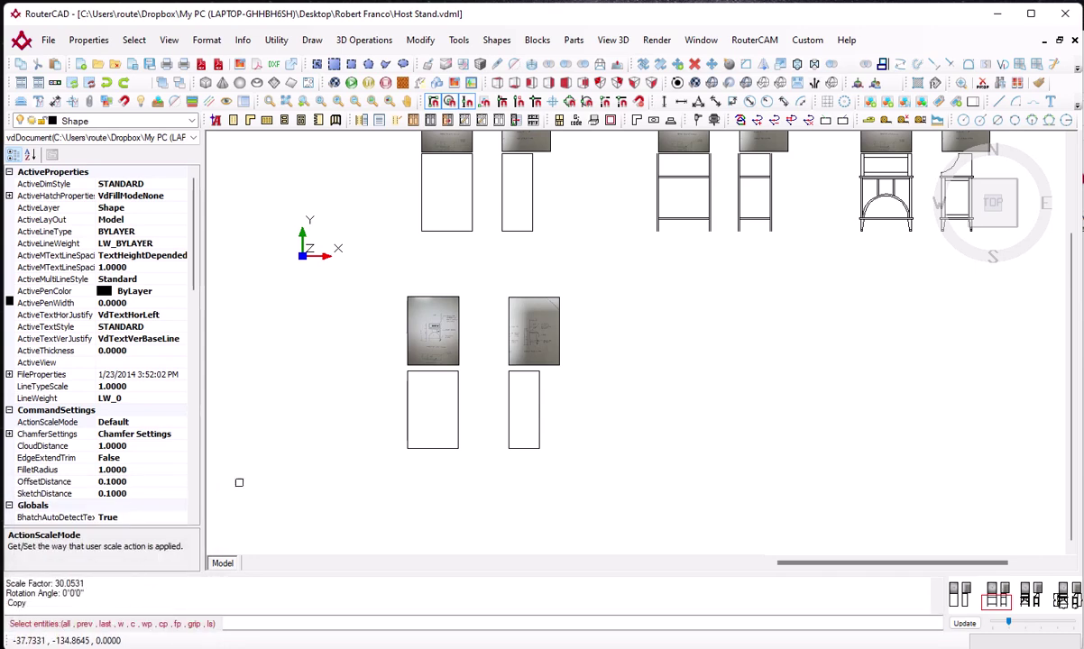
left_click_drag(373, 271, 601, 498)
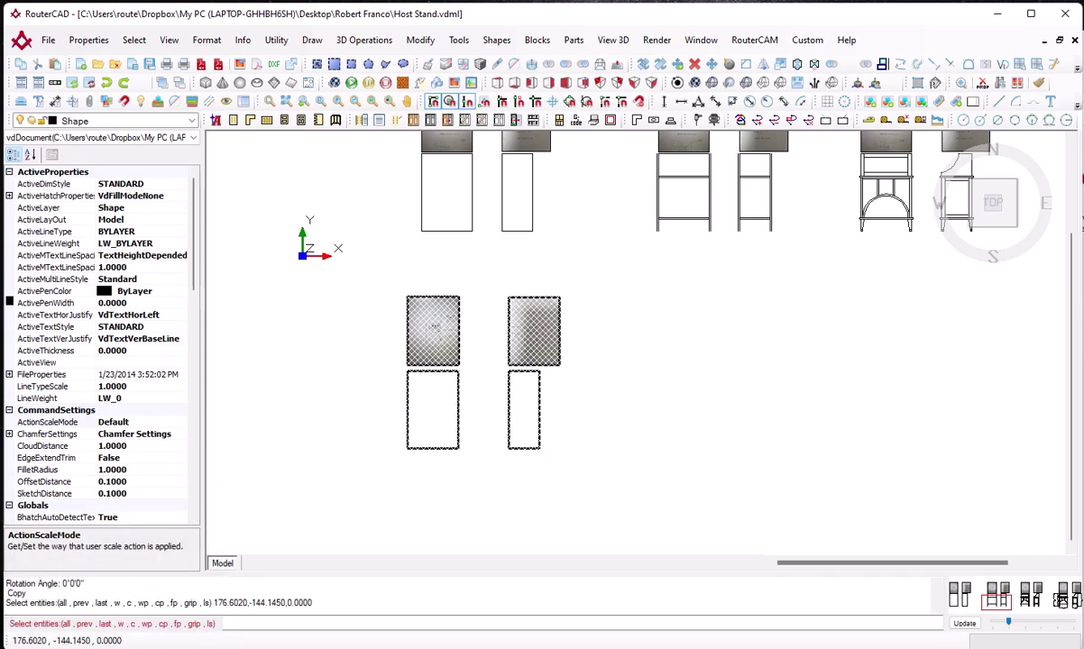
key("Return")
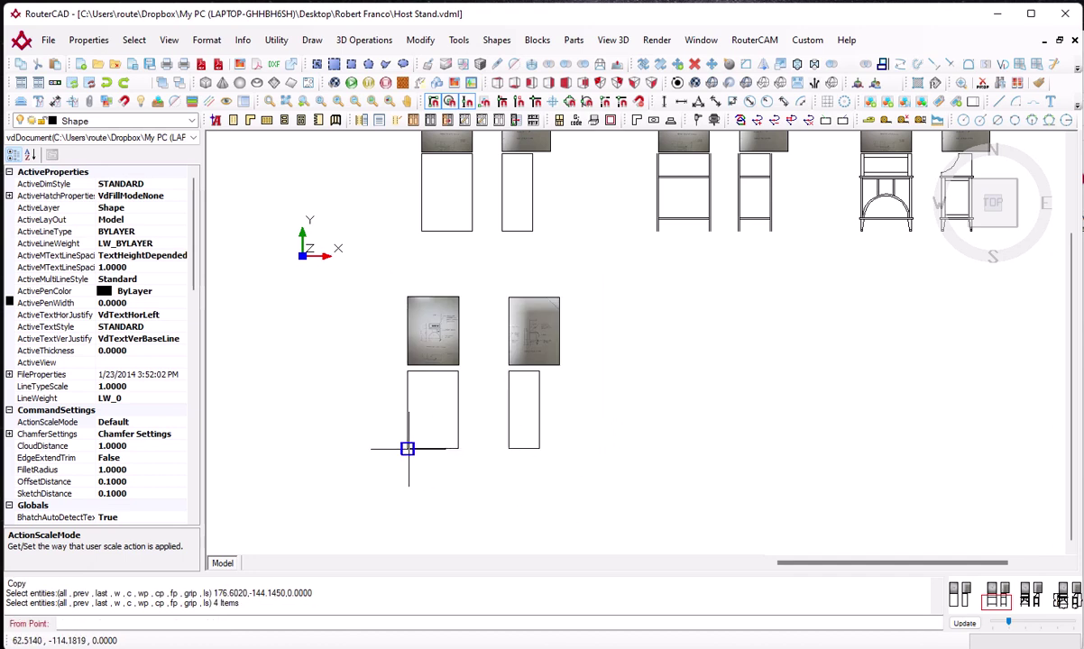
left_click(408, 448)
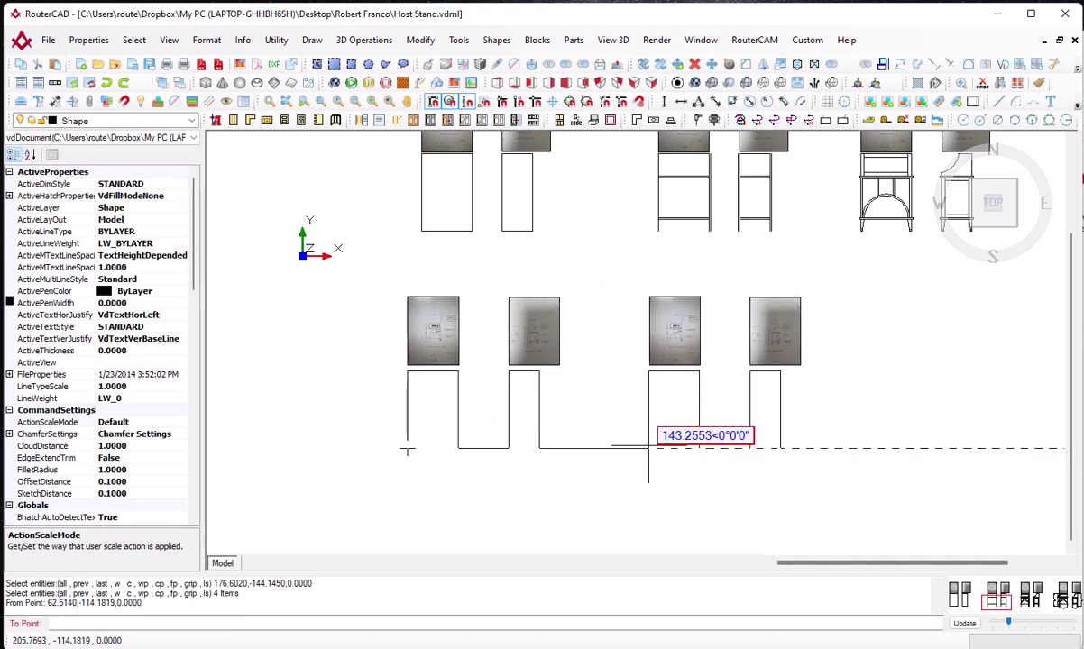
left_click(652, 447)
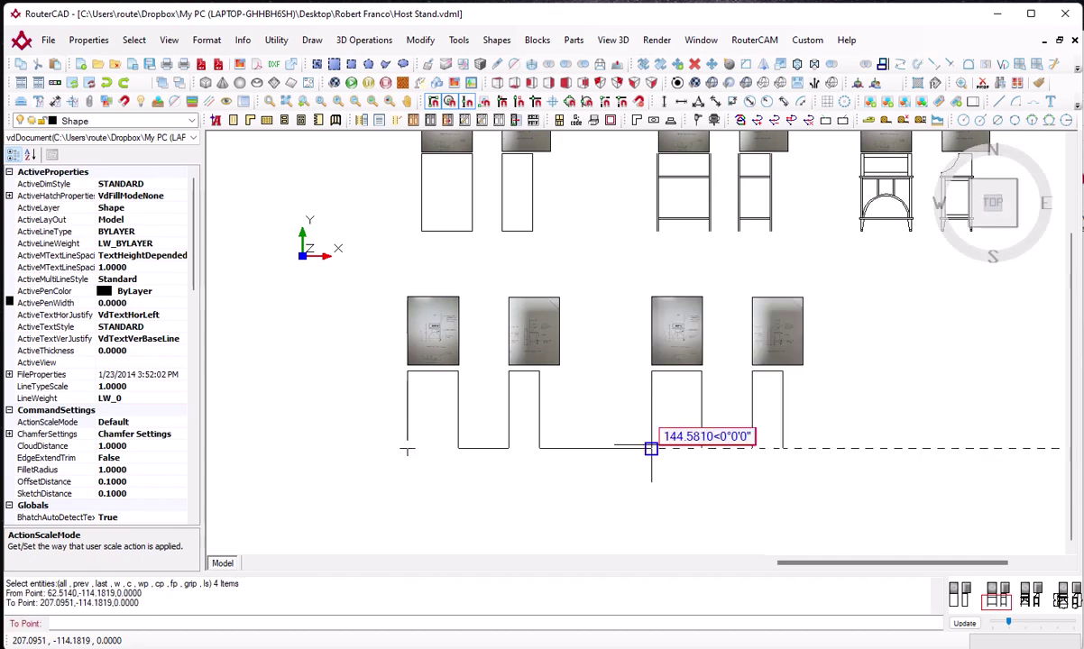
key("Escape")
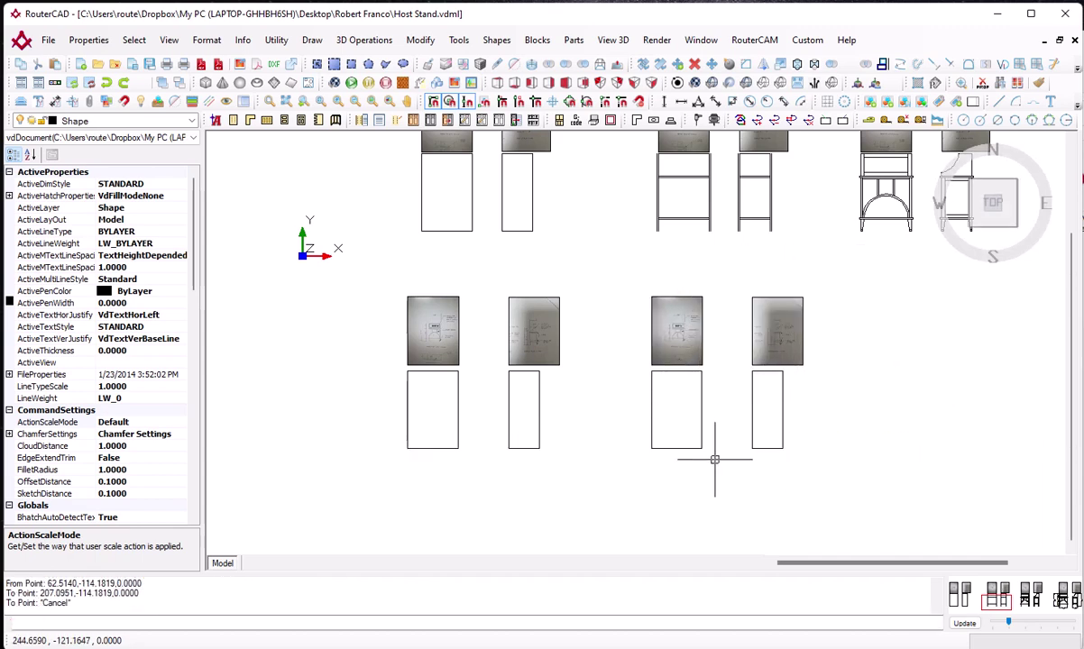
Explode the two copied outline rectangles into separate lines
scroll(649, 465, "up", 2)
scroll(648, 445, "up", 2)
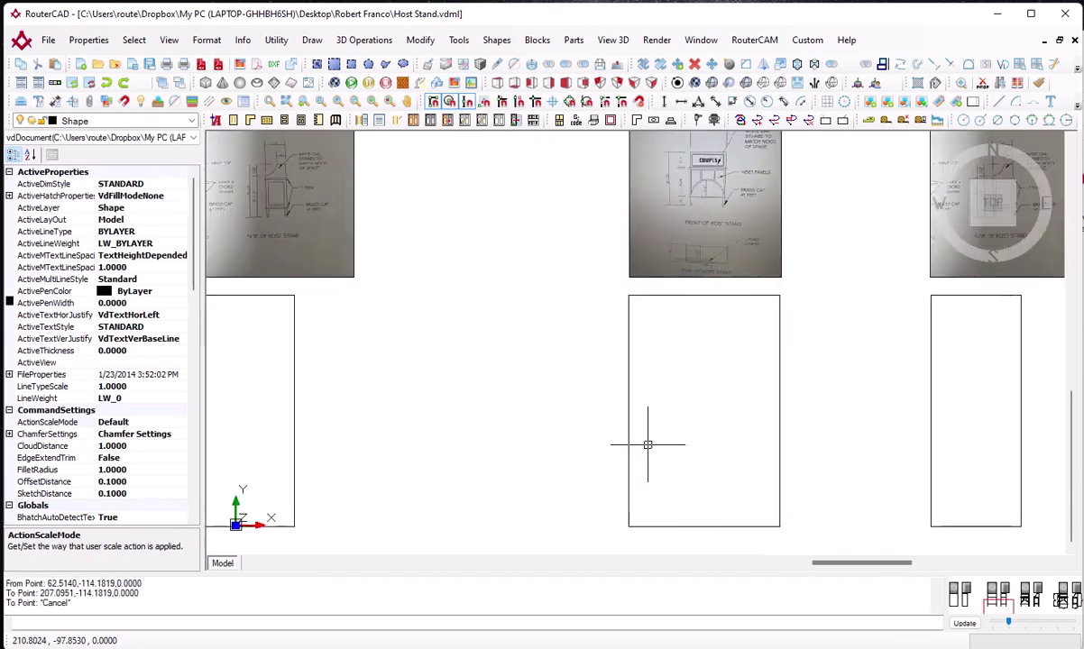
left_click(628, 404)
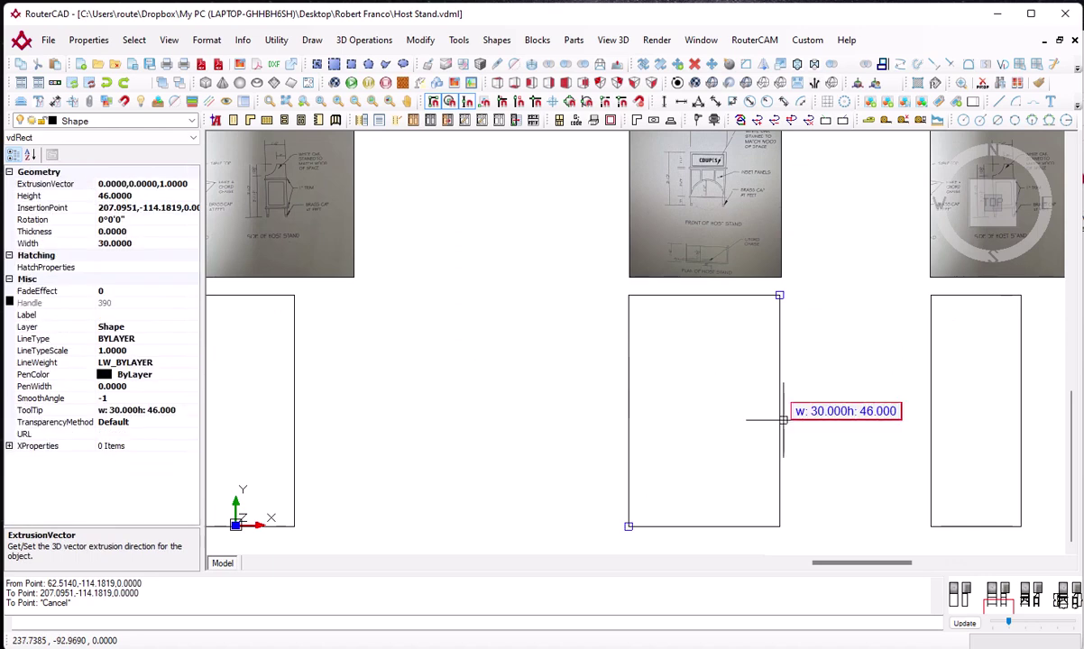
left_click(931, 403)
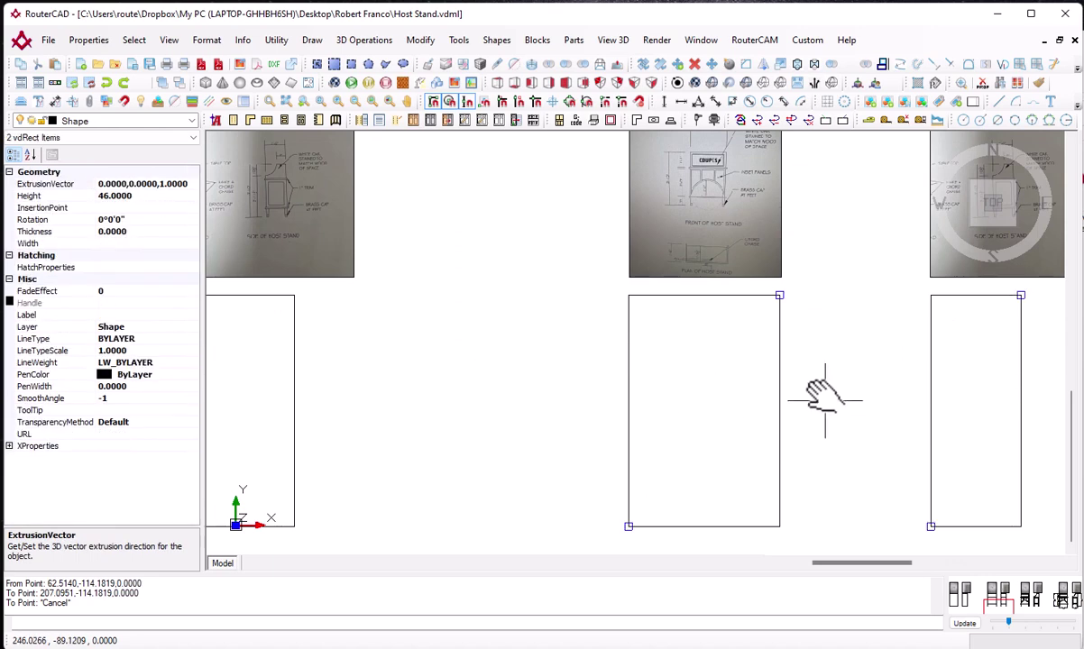
scroll(818, 379, "down", 1)
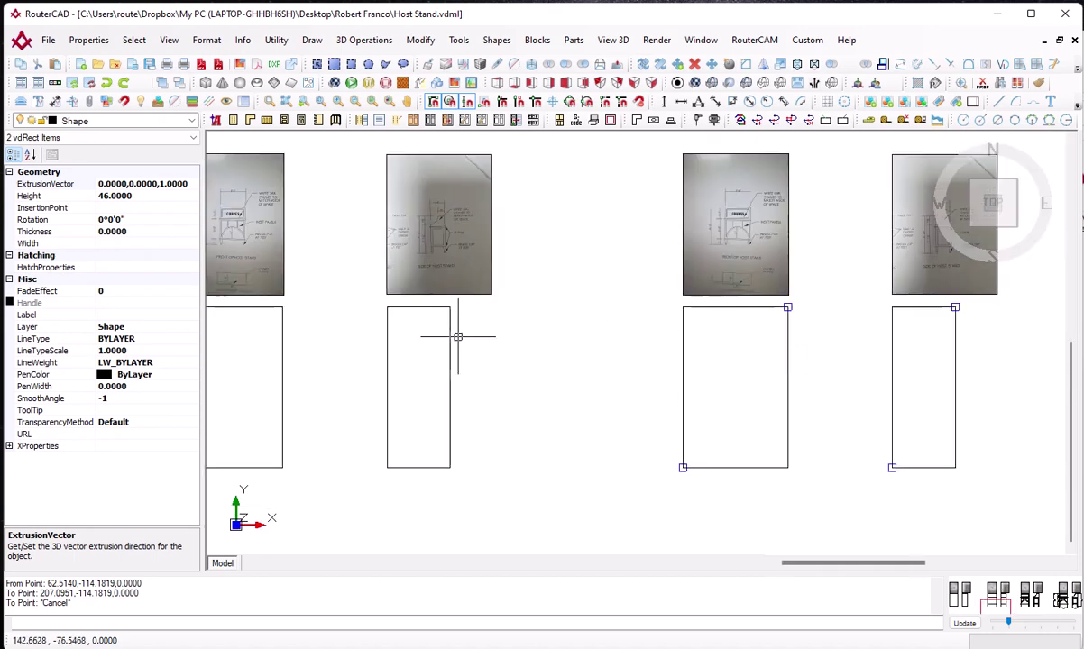
left_click(63, 622)
type("explo")
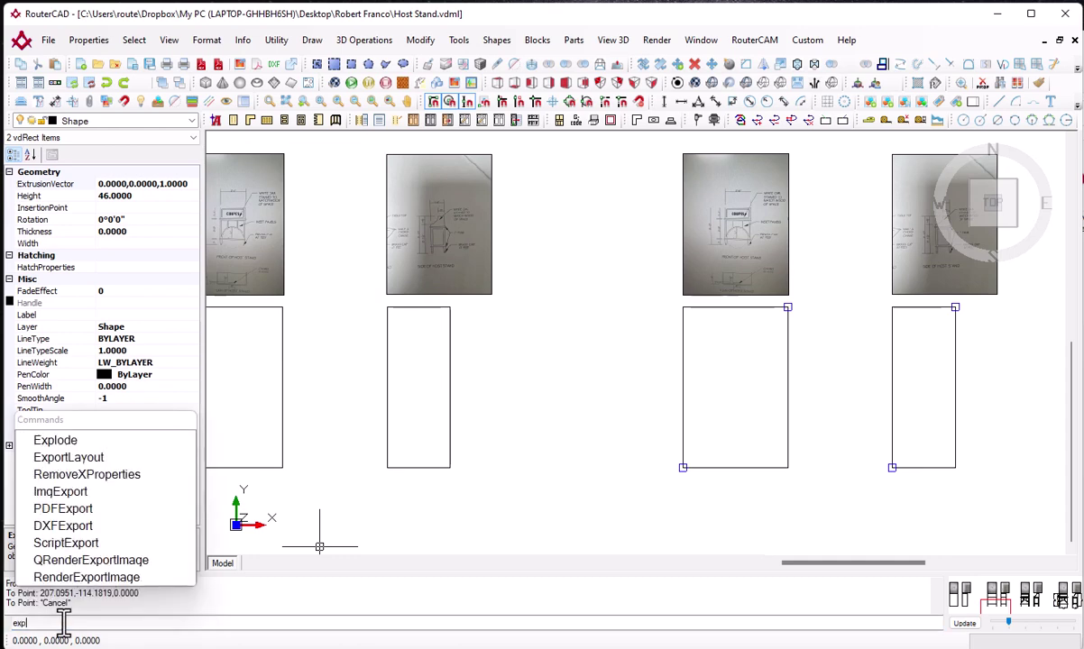
type("de")
key("Return")
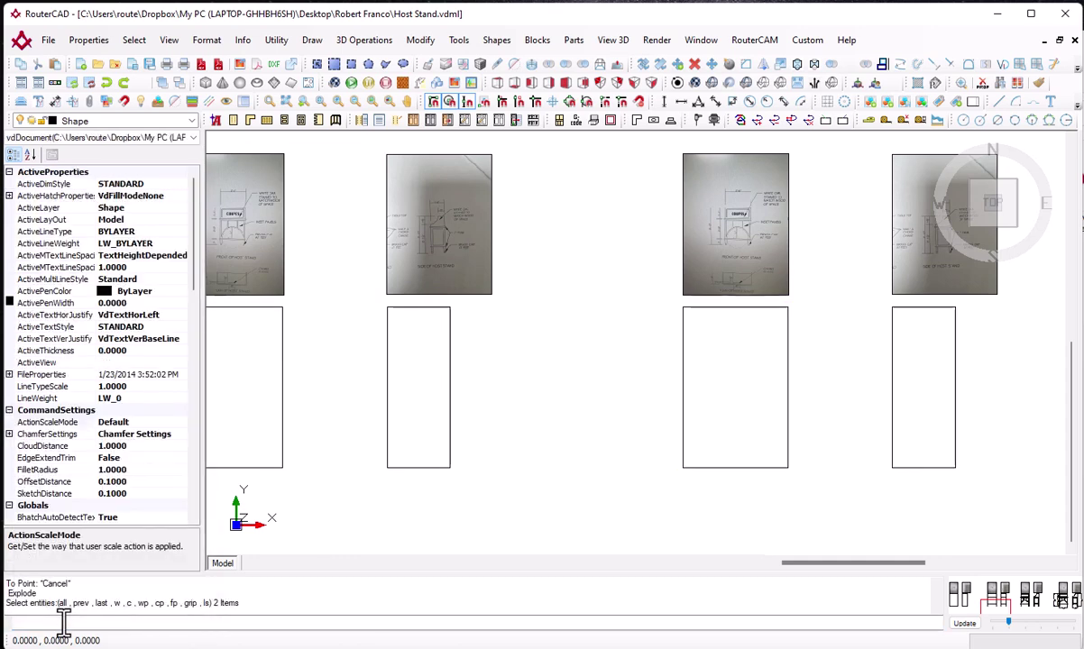
Explode both copied outline polylines, the wider front outline and the narrower side outline, into individual lines
left_click(683, 391)
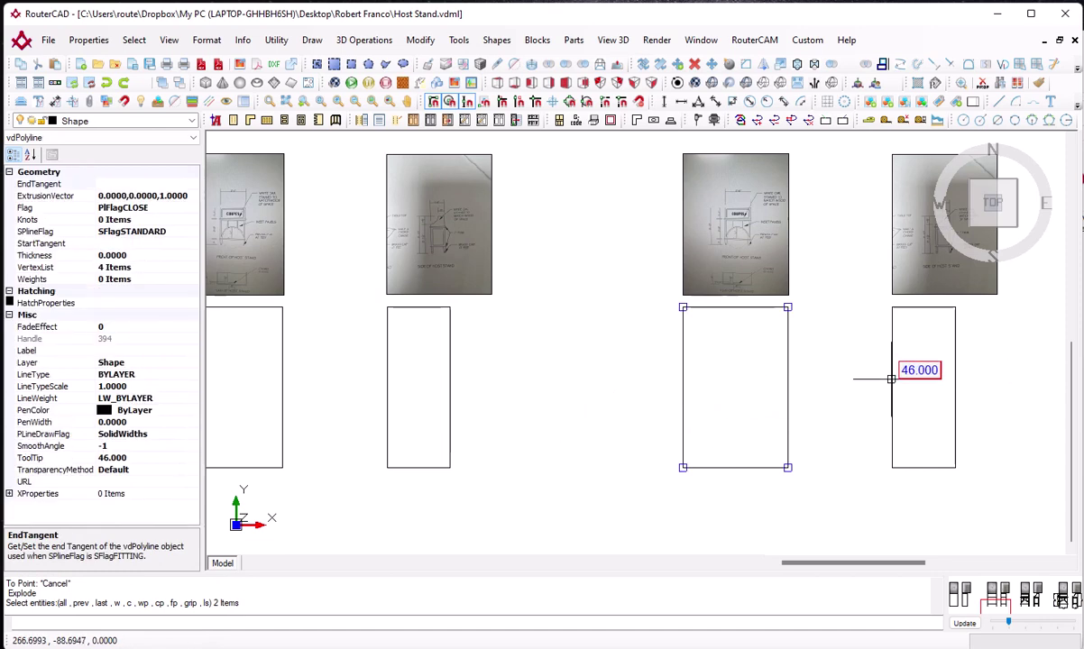
left_click(893, 367)
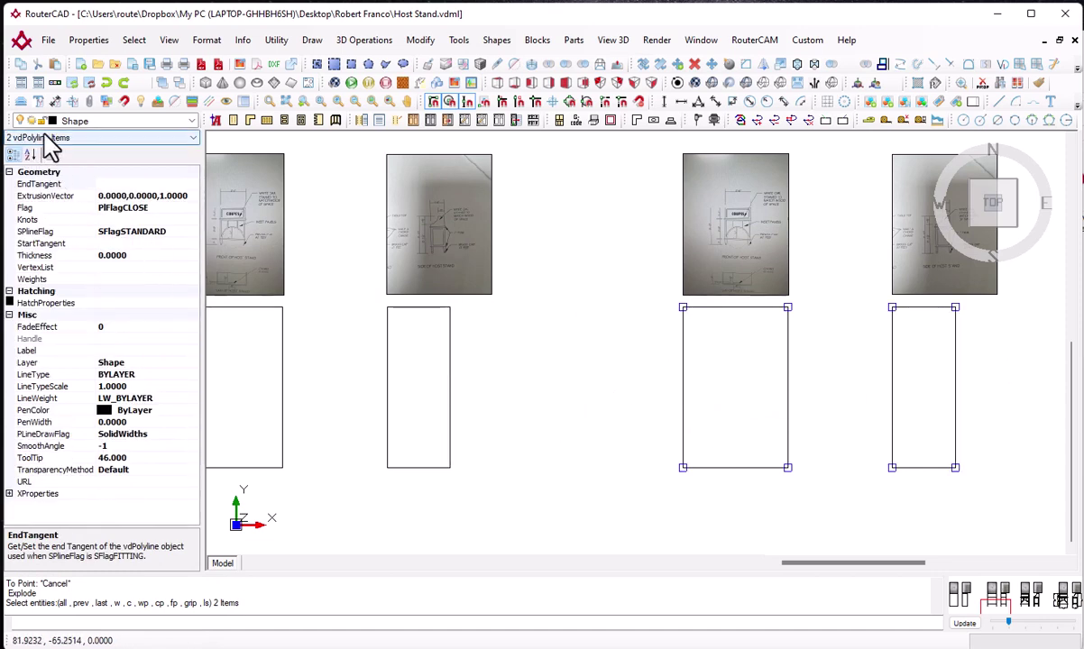
middle_click_drag(578, 430, 571, 449)
scroll(705, 460, "up", 2)
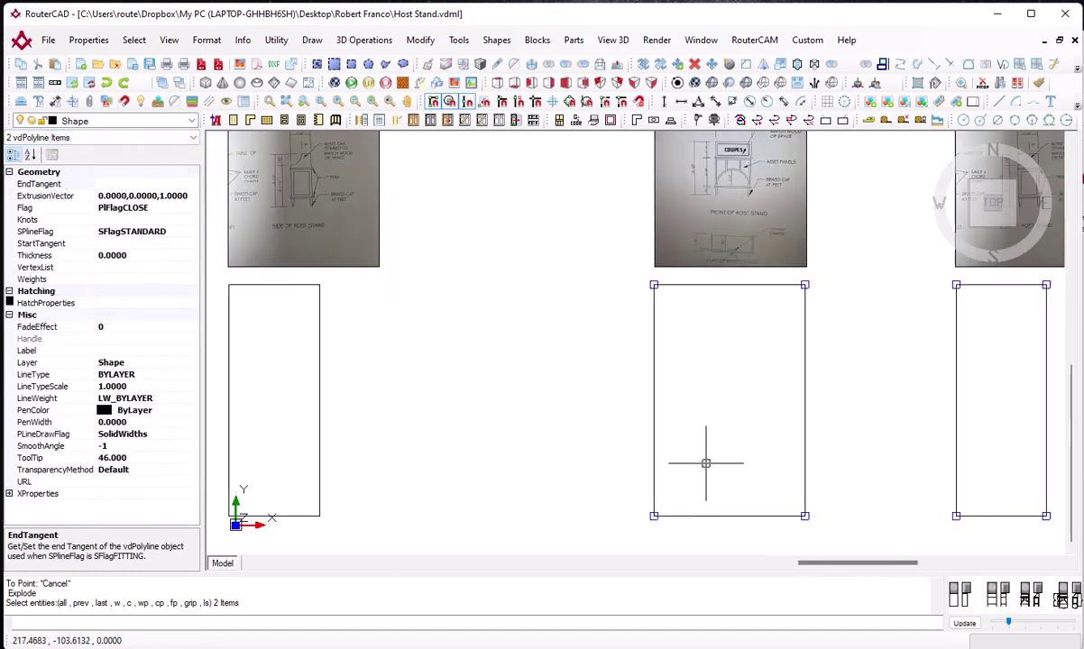
scroll(704, 460, "down", 4)
middle_click_drag(705, 407, 687, 536)
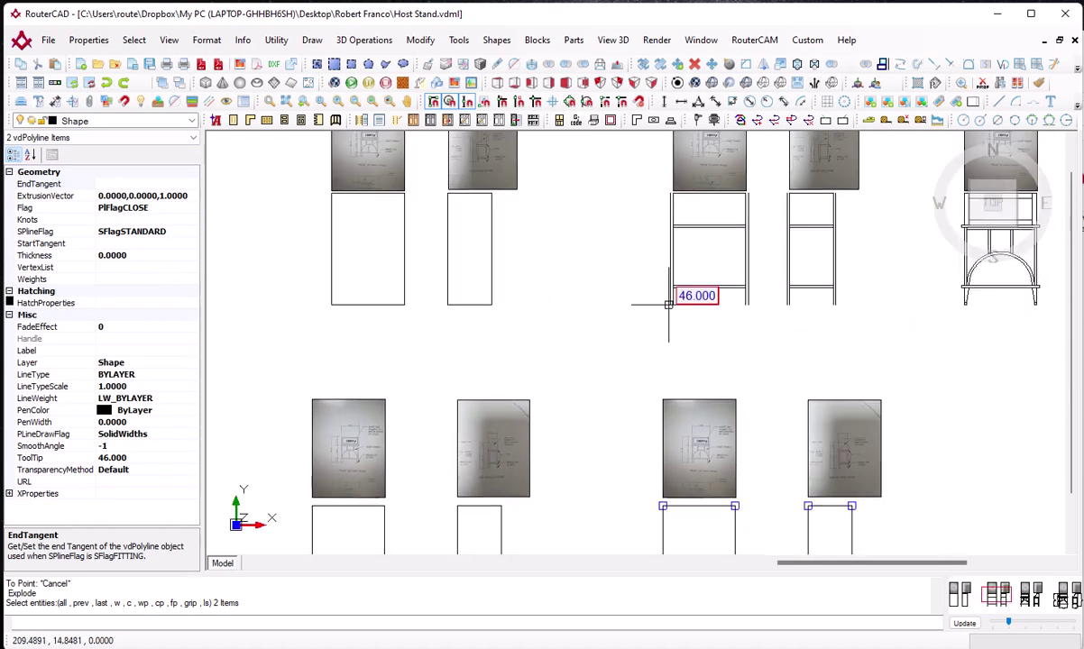
scroll(663, 507, "up", 3)
scroll(667, 487, "up", 6)
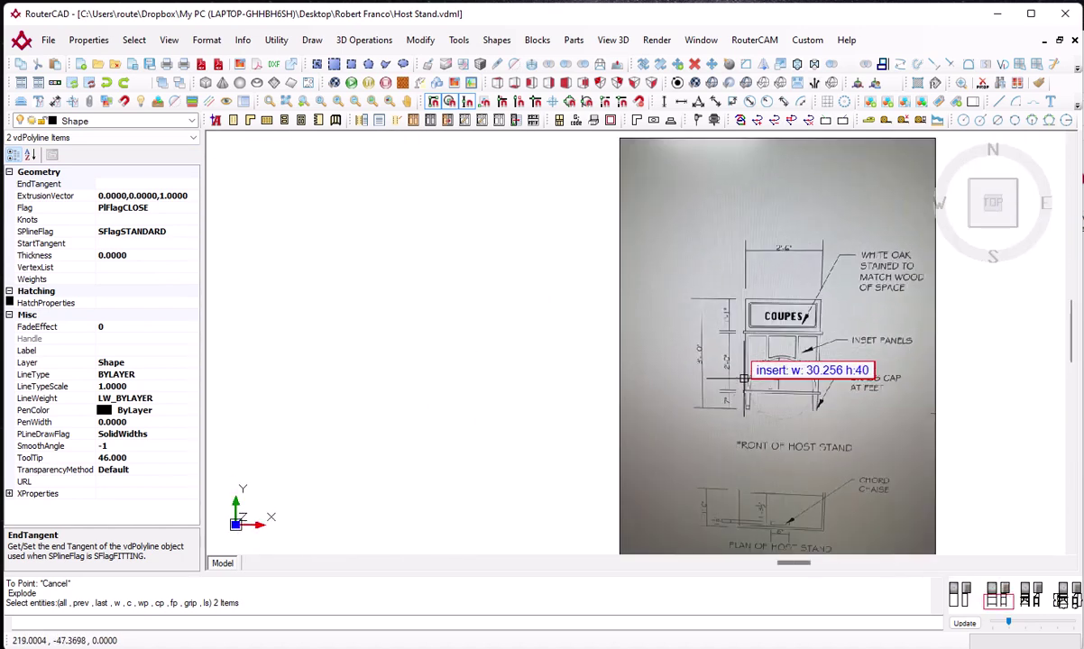
middle_click_drag(726, 407, 702, 423)
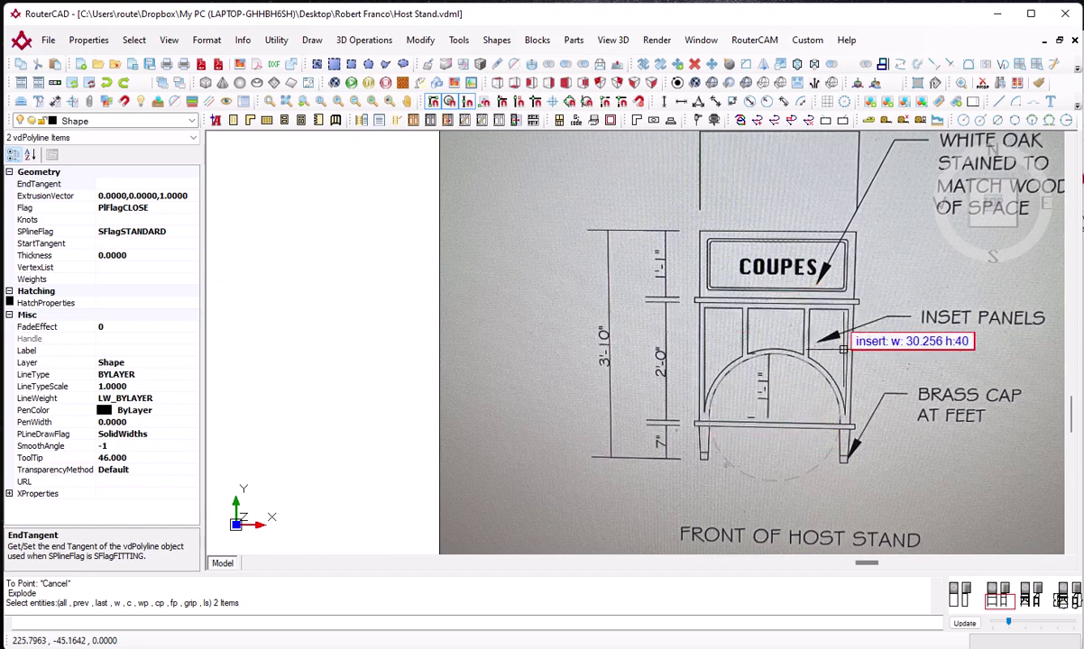
scroll(830, 464, "down", 3)
scroll(830, 464, "down", 5)
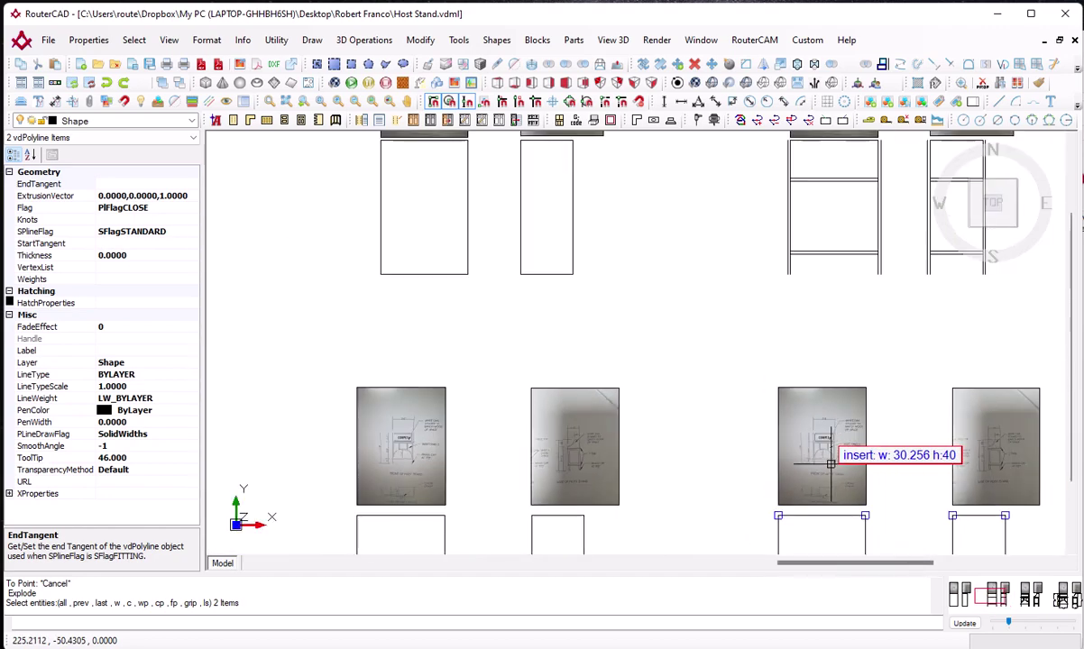
middle_click_drag(823, 443, 721, 324)
scroll(711, 413, "up", 2)
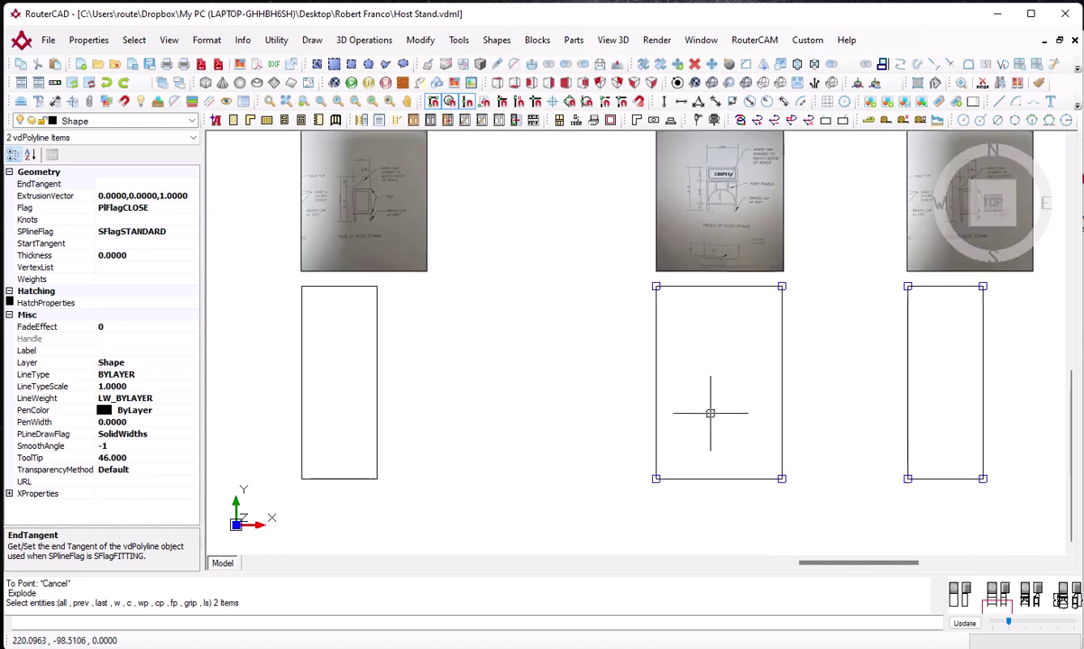
left_click(117, 623)
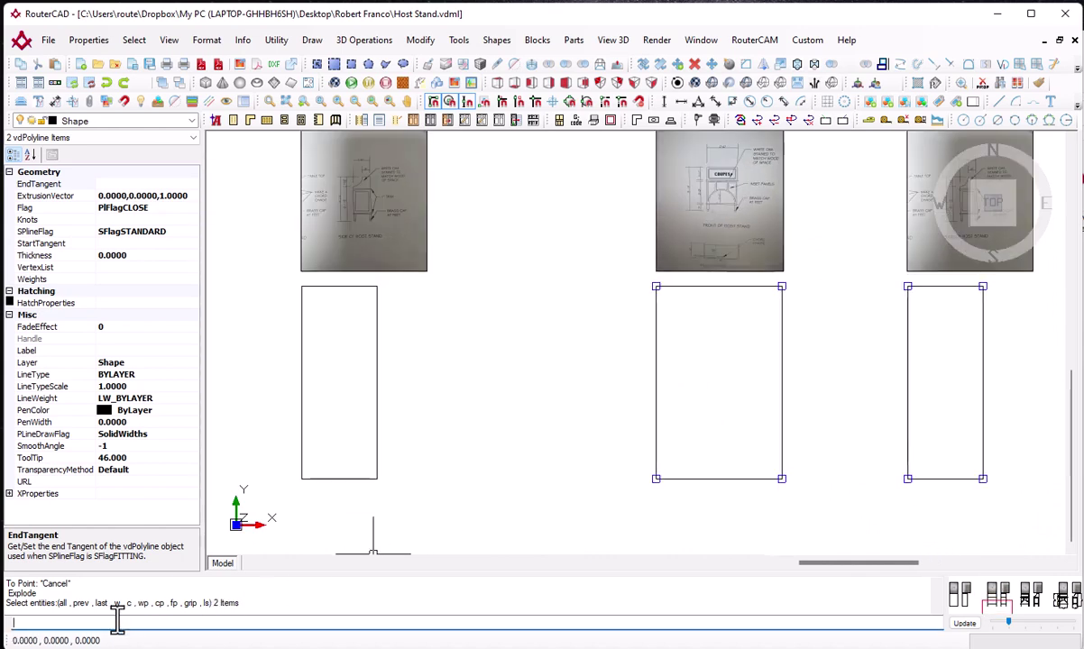
type("ex")
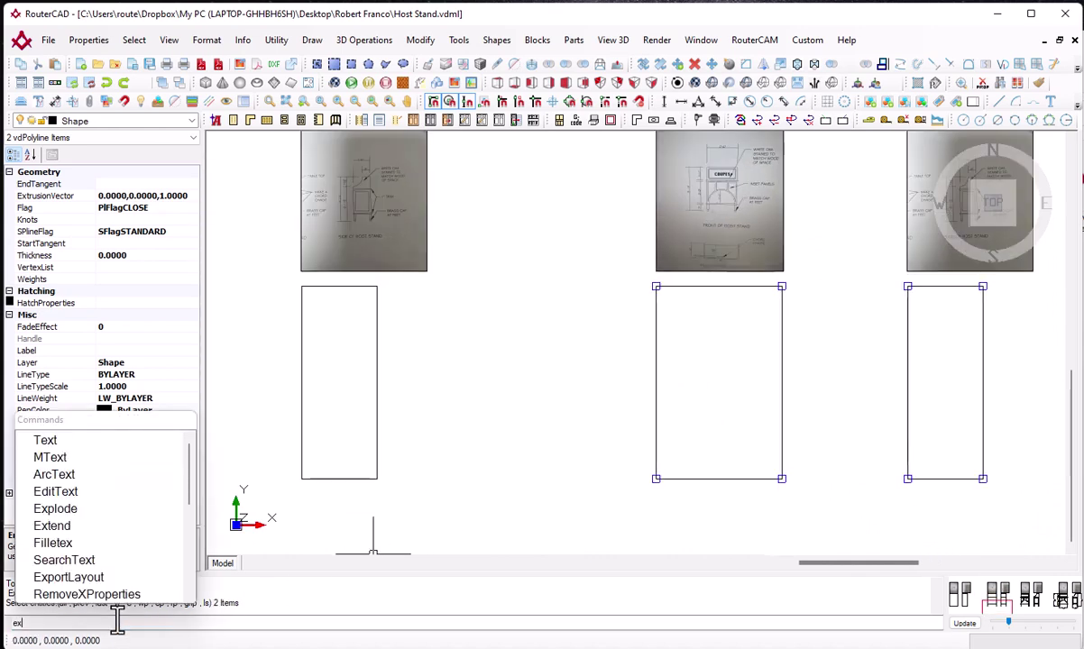
type("plode")
key("Return")
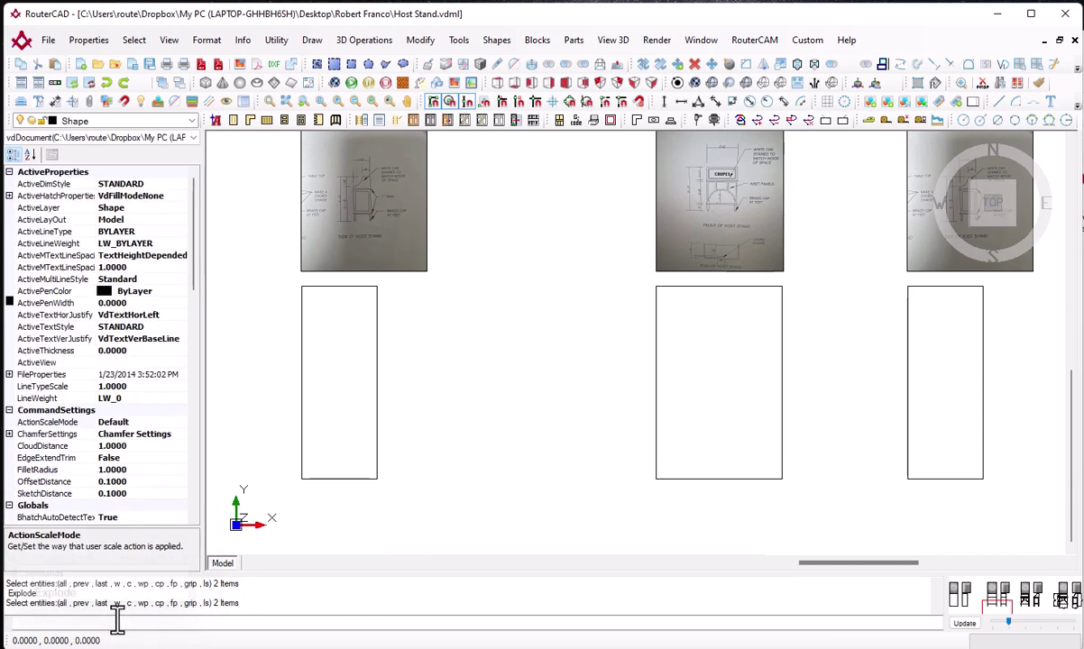
Check that the vertical edges of both exploded outlines and the wider outline's upper edge can be selected as individual lines
left_click(654, 398)
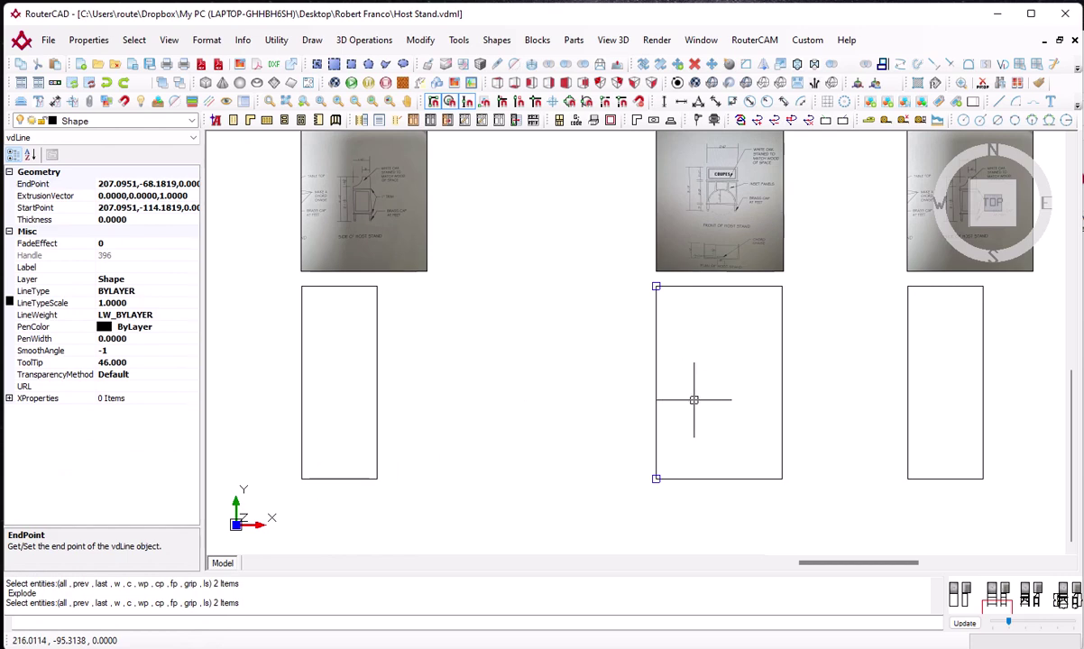
key("Escape")
left_click(737, 288)
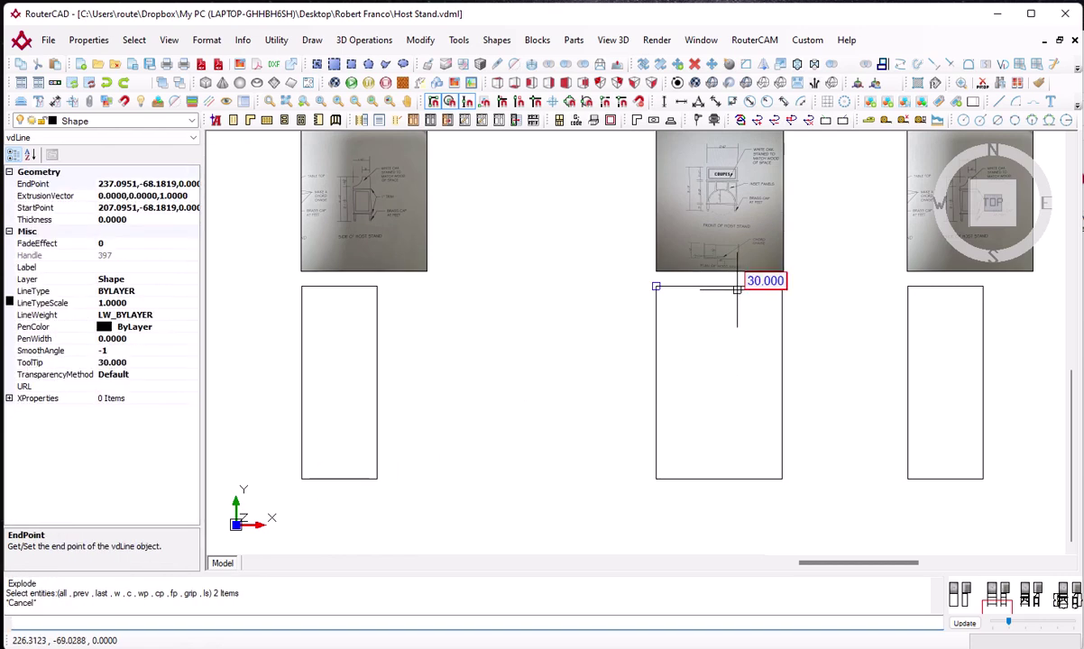
key("Escape")
left_click(782, 397)
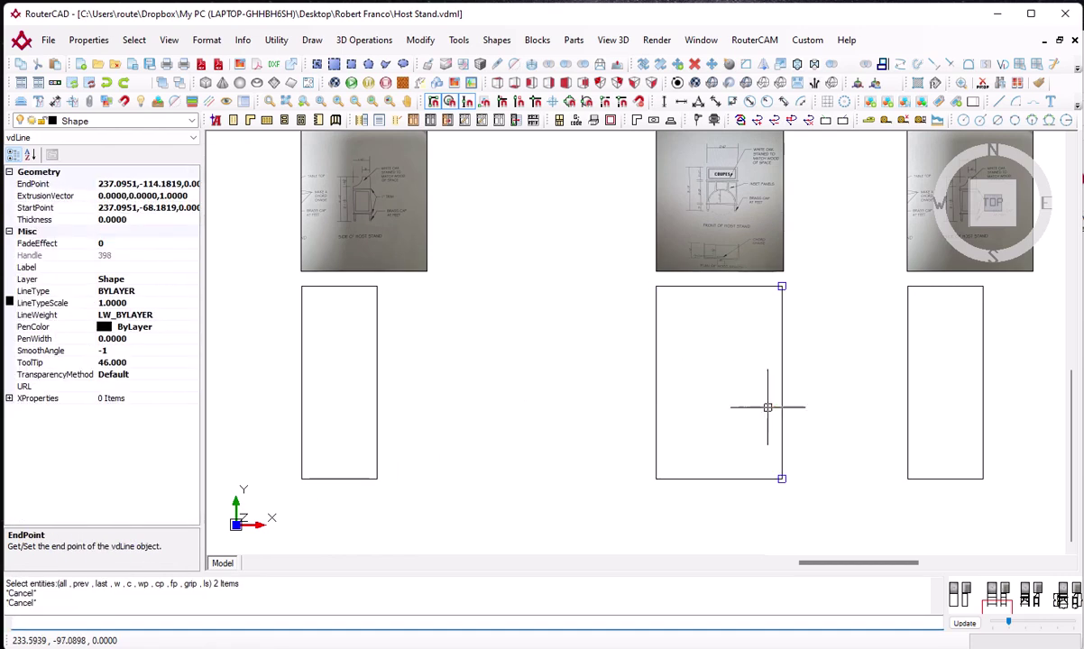
key("Escape")
left_click(908, 378)
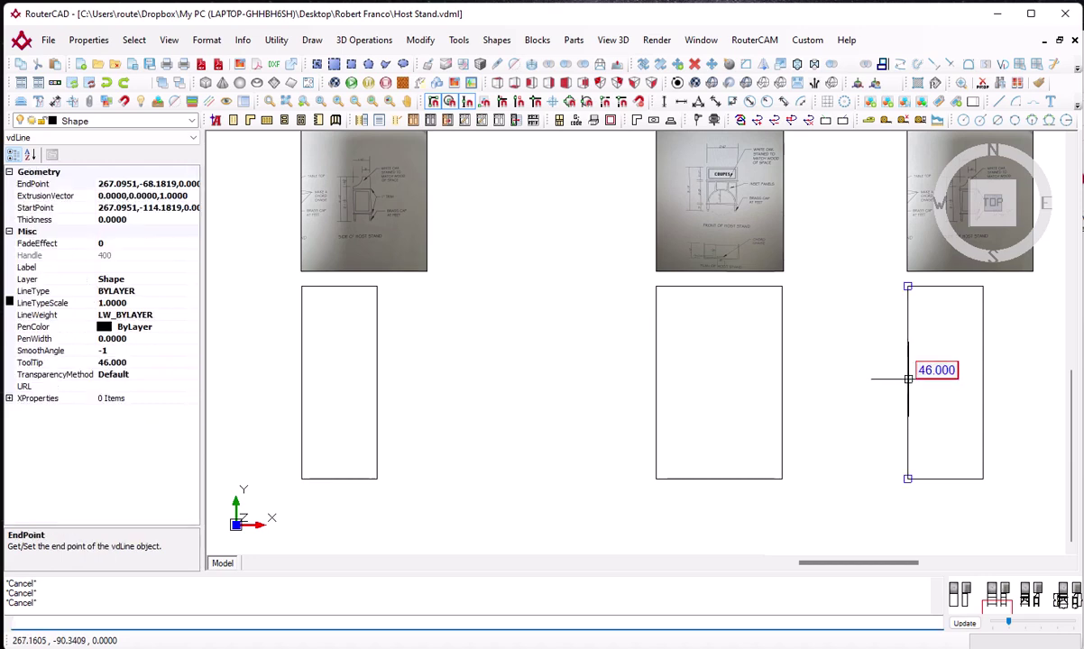
key("Escape")
left_click(982, 386)
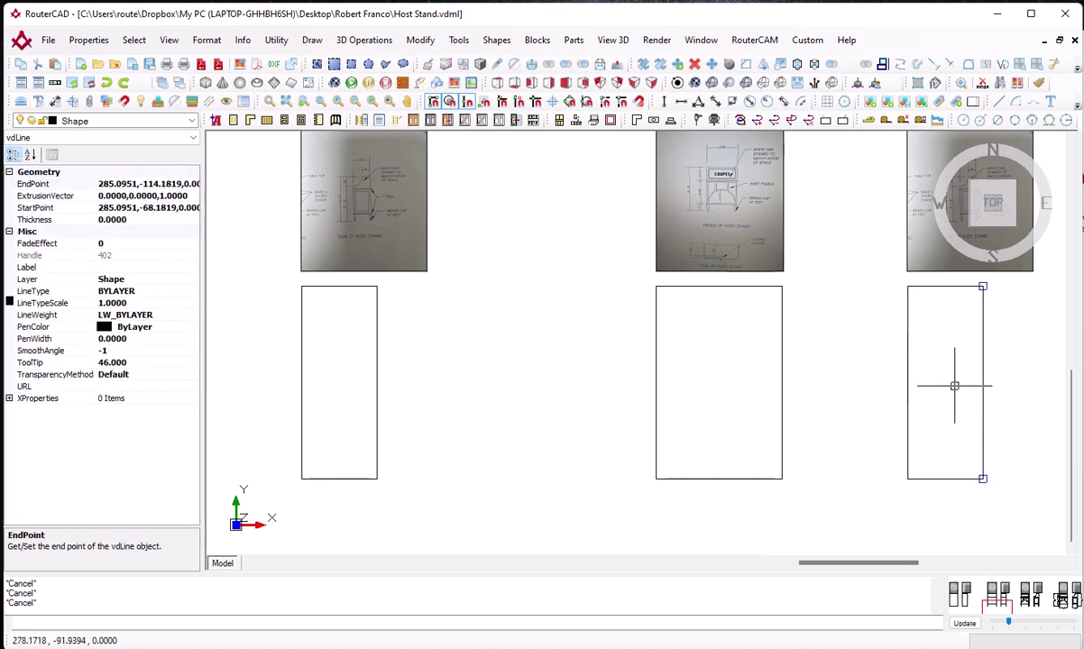
key("Escape")
middle_click_drag(794, 400, 783, 418)
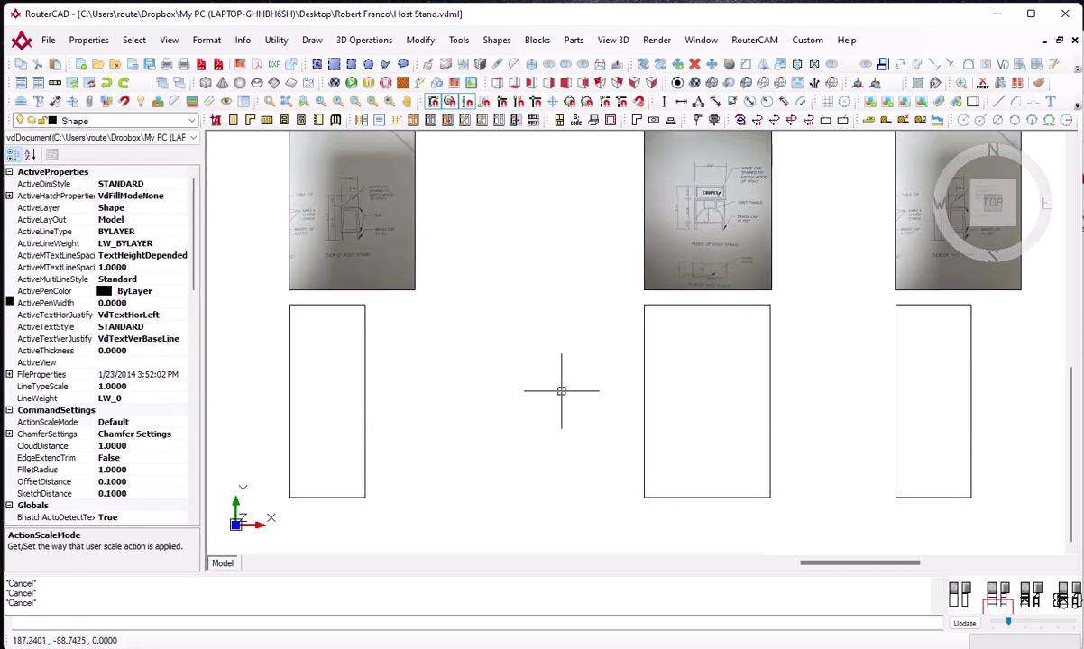
Examine the legs, feet and lower rail in the copied front-view photo and compare them with the wider outline below
scroll(683, 297, "up", 4)
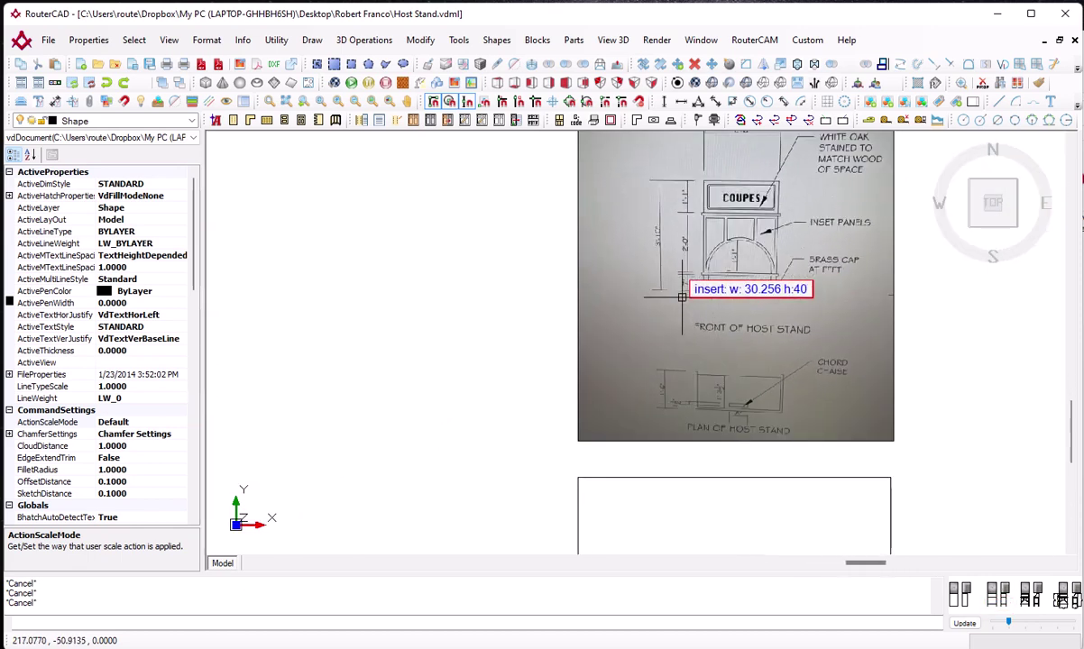
scroll(683, 297, "up", 5)
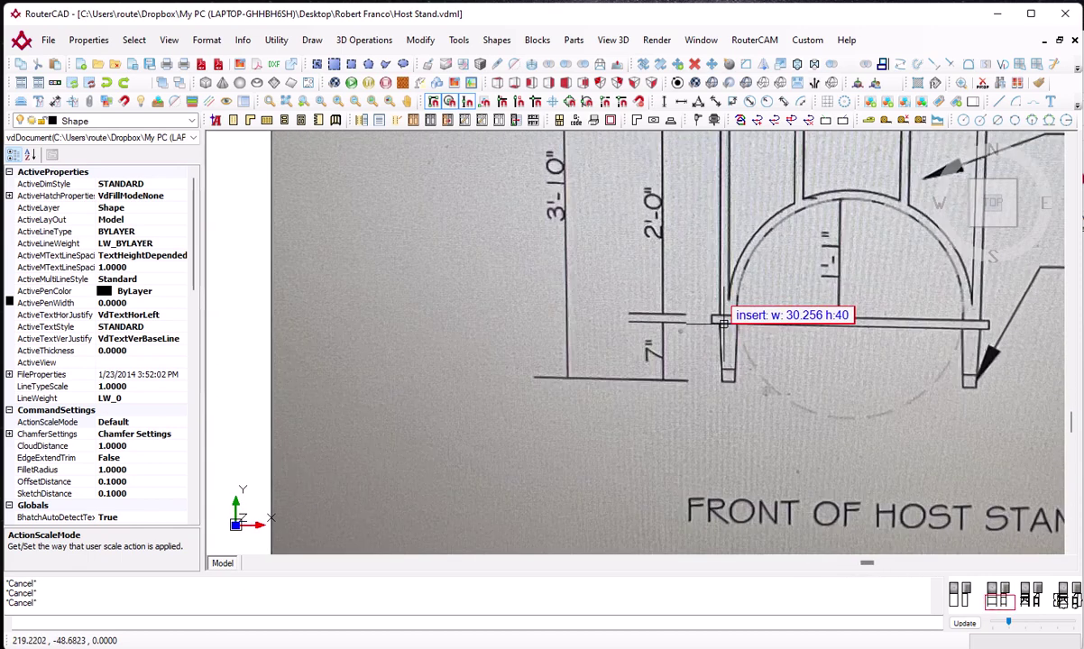
scroll(731, 353, "down", 2)
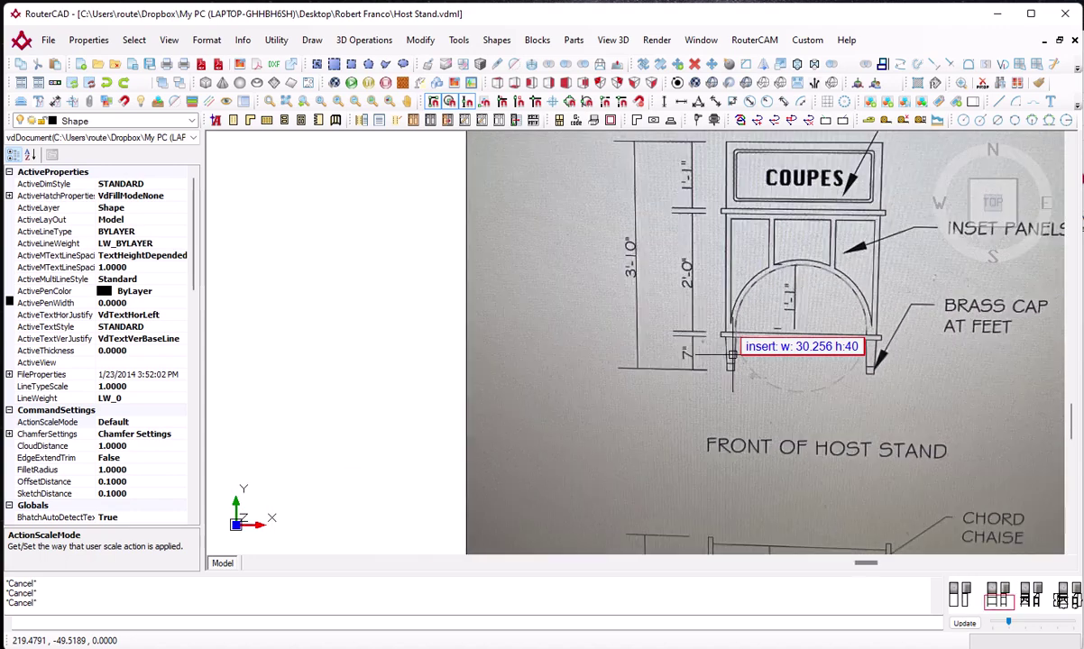
scroll(732, 354, "down", 5)
middle_click_drag(726, 431, 708, 302)
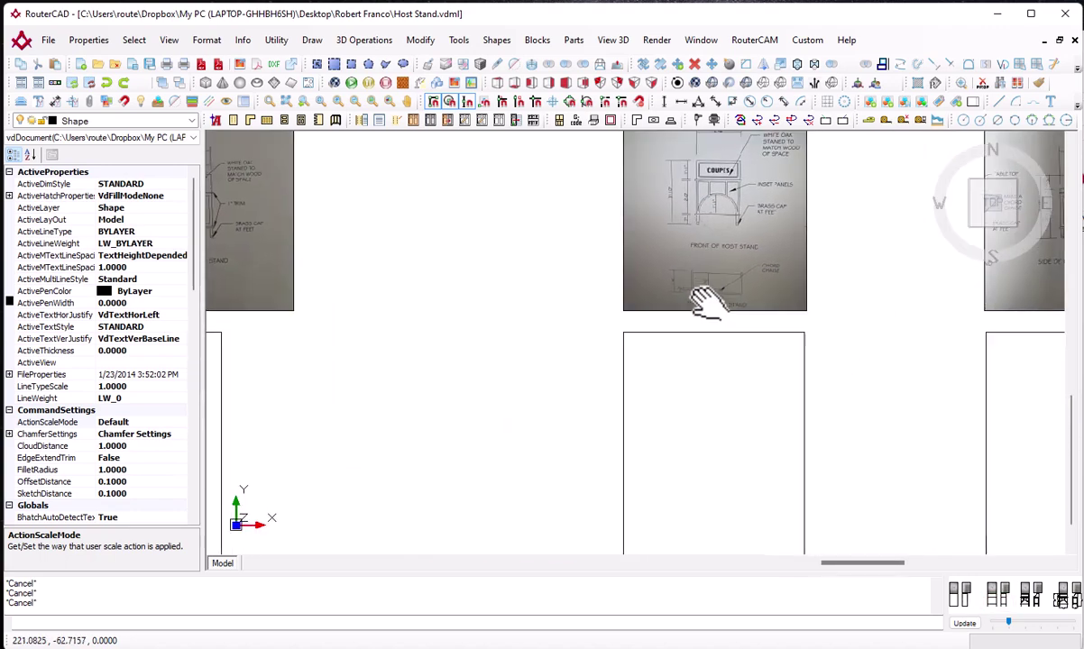
scroll(697, 416, "down", 1)
mouse_move(697, 499)
middle_mouse_down()
mouse_move(688, 382)
mouse_move(655, 414)
mouse_move(653, 433)
middle_mouse_up()
scroll(674, 446, "up", 3)
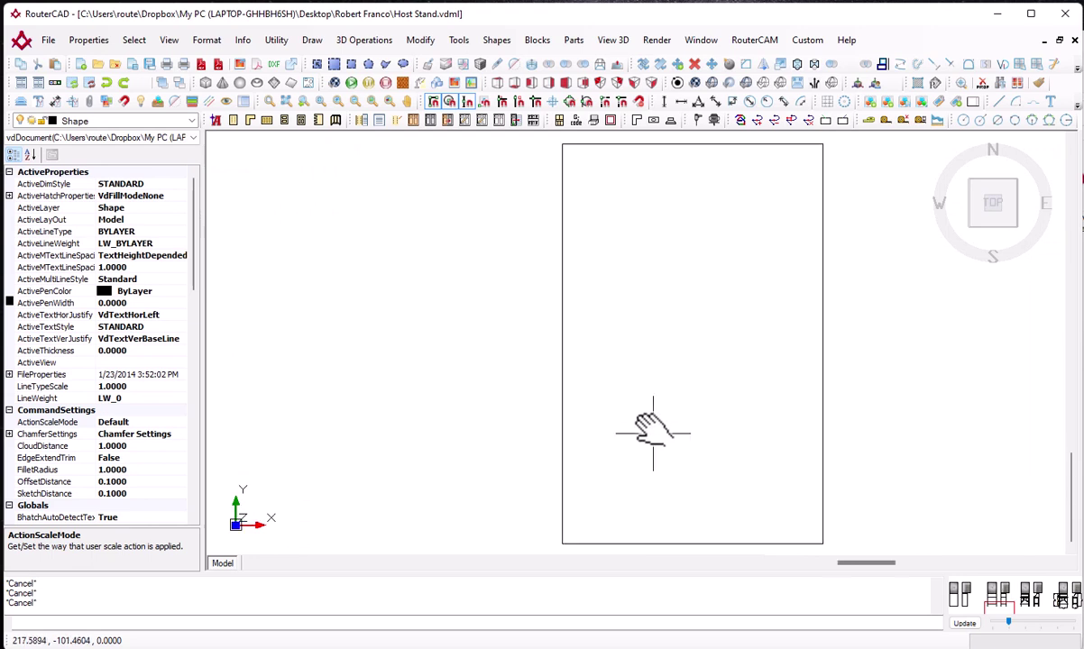
scroll(653, 433, "down", 1)
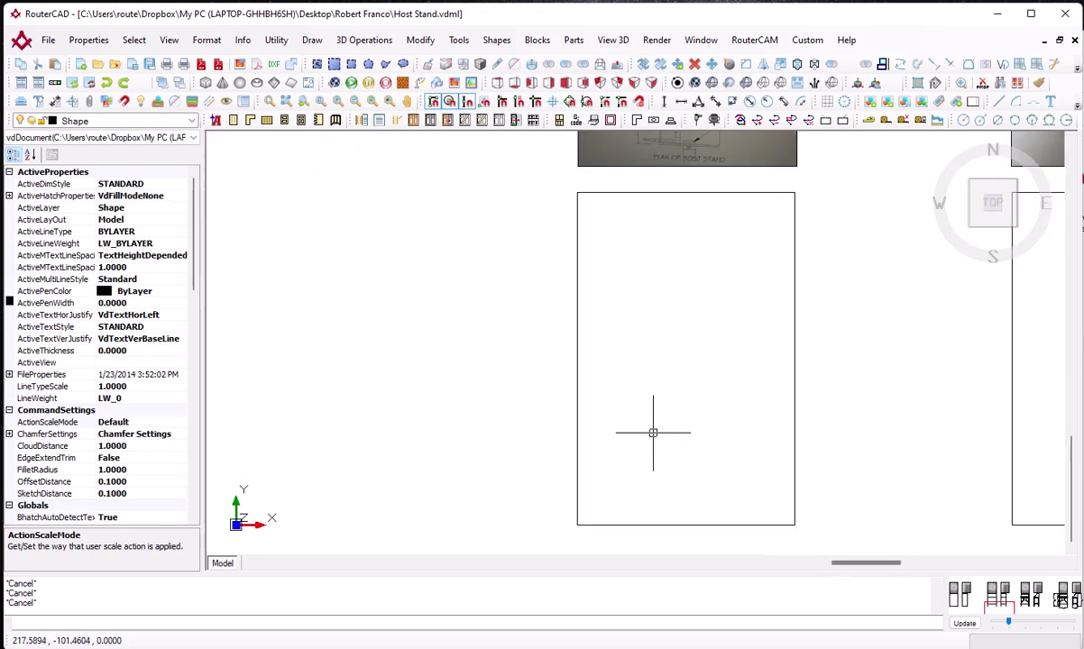
Offset the left edge of the wider front outline outward by 1.0
type("o")
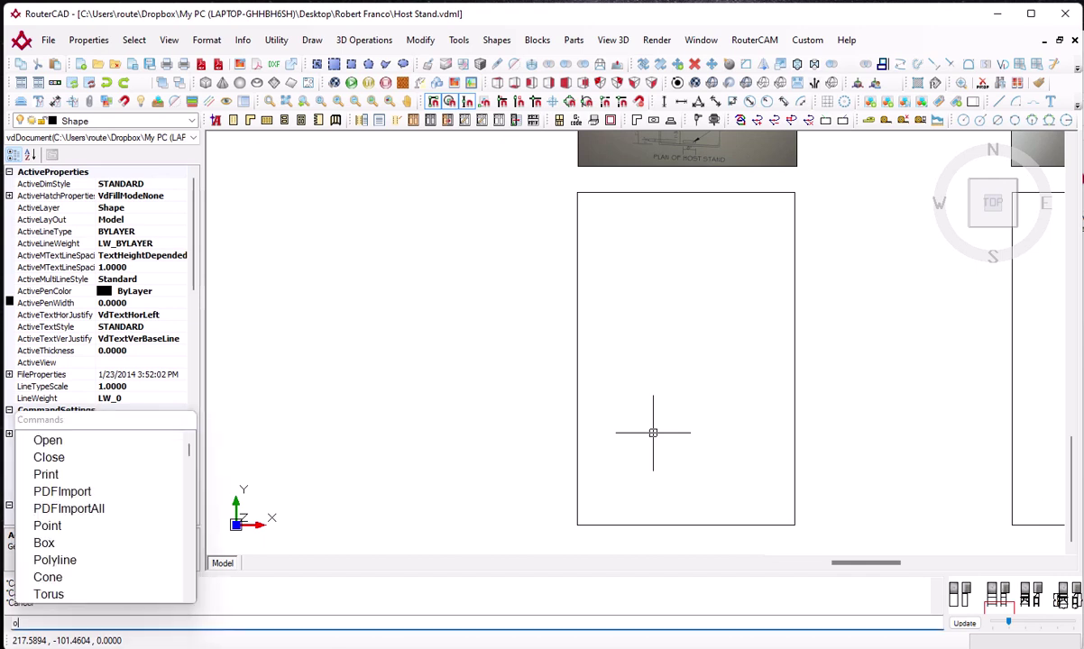
type("ff")
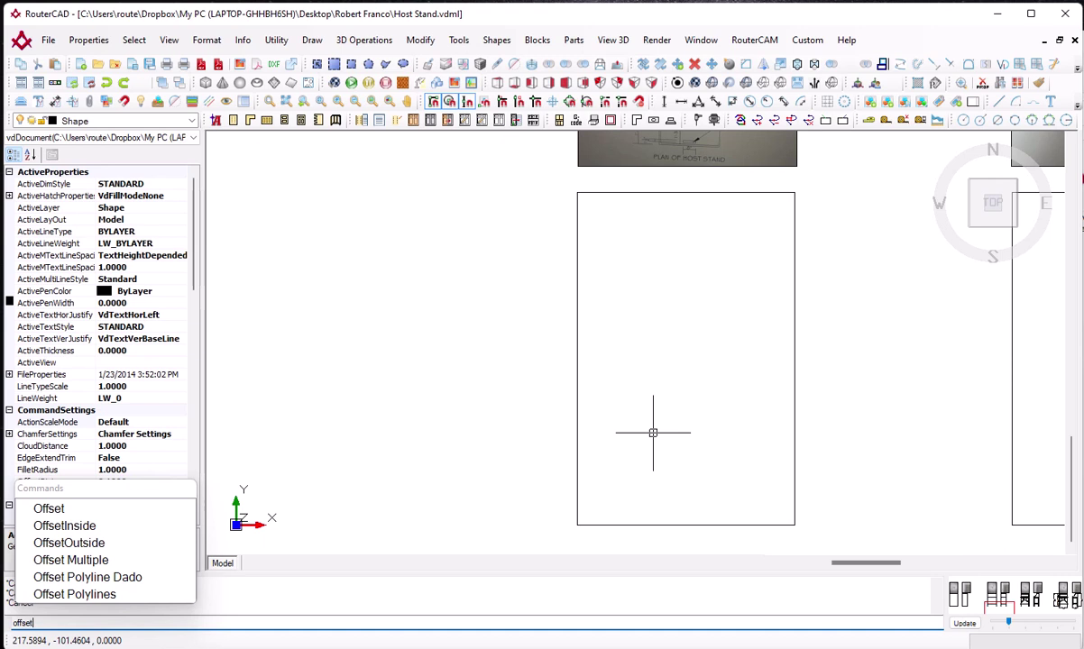
type("set")
key("Return")
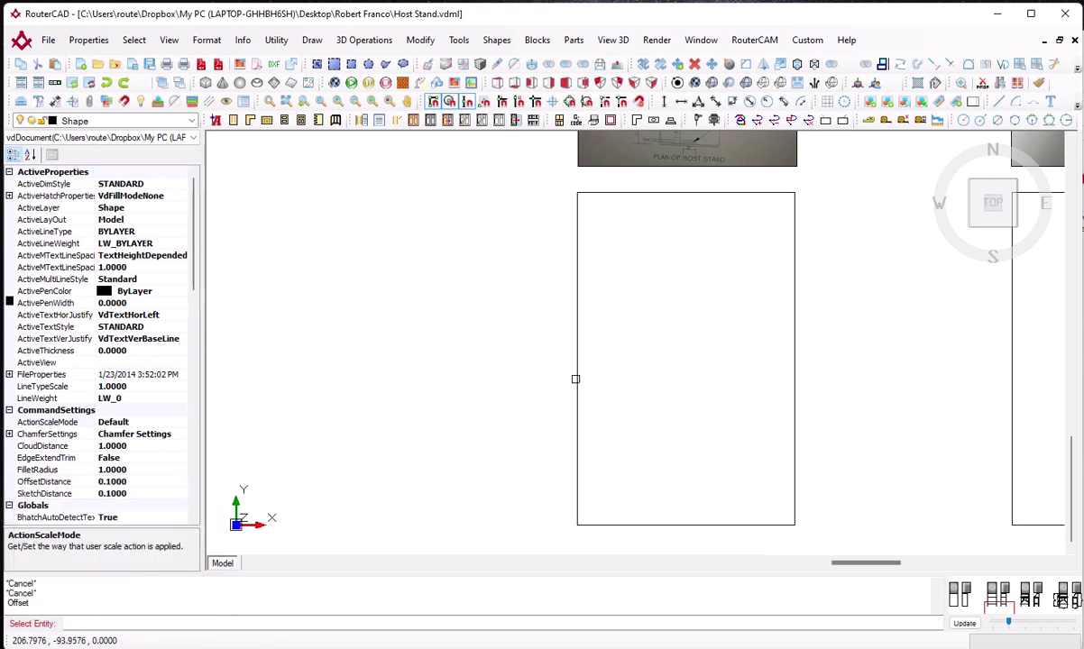
left_click(576, 379)
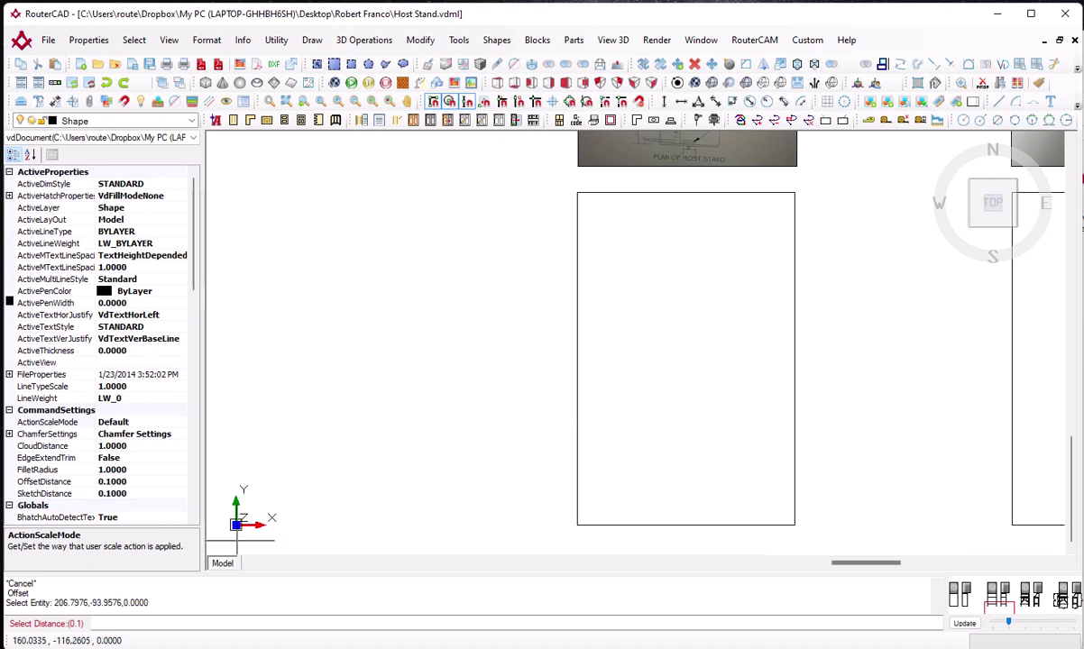
left_click(119, 624)
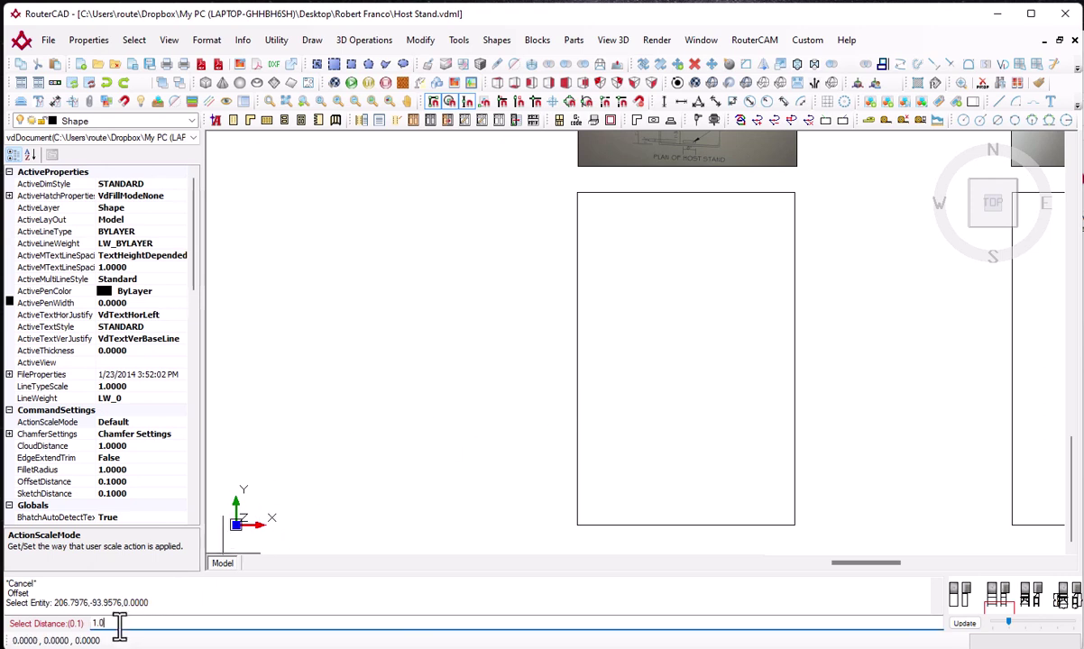
key("Return")
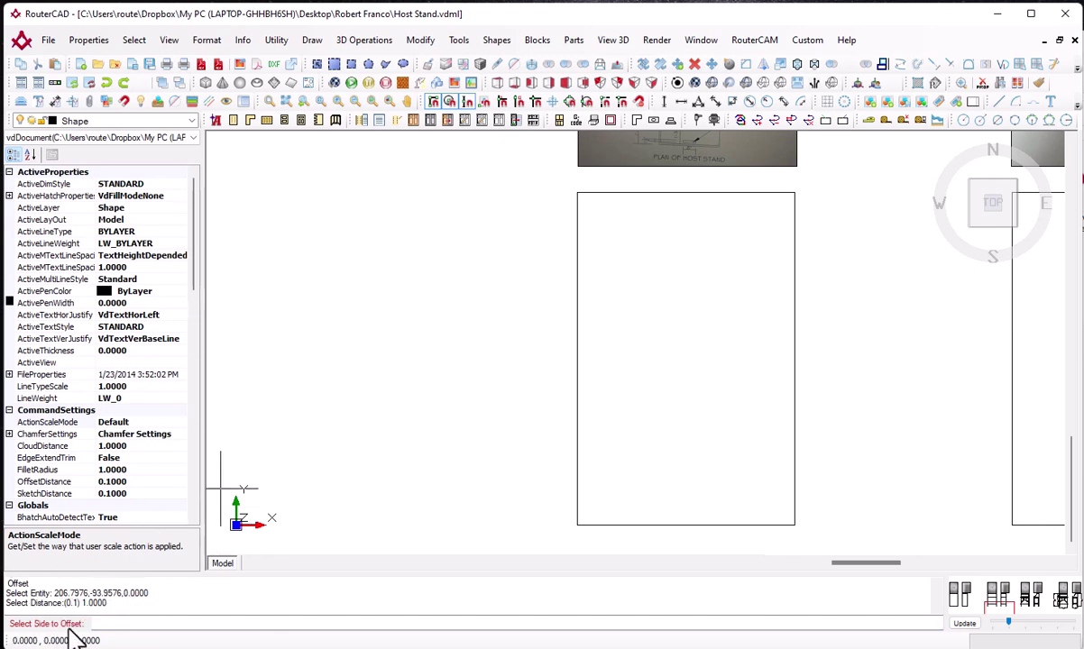
left_click(552, 351)
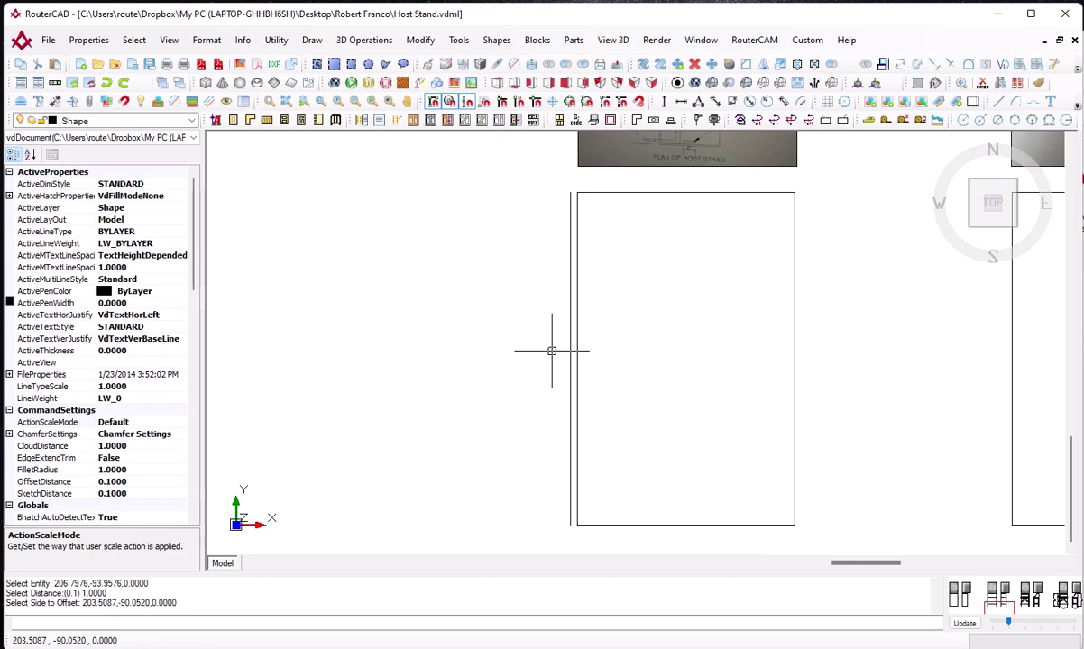
Offset the right edge of the wider front outline outward by 1
key("Return")
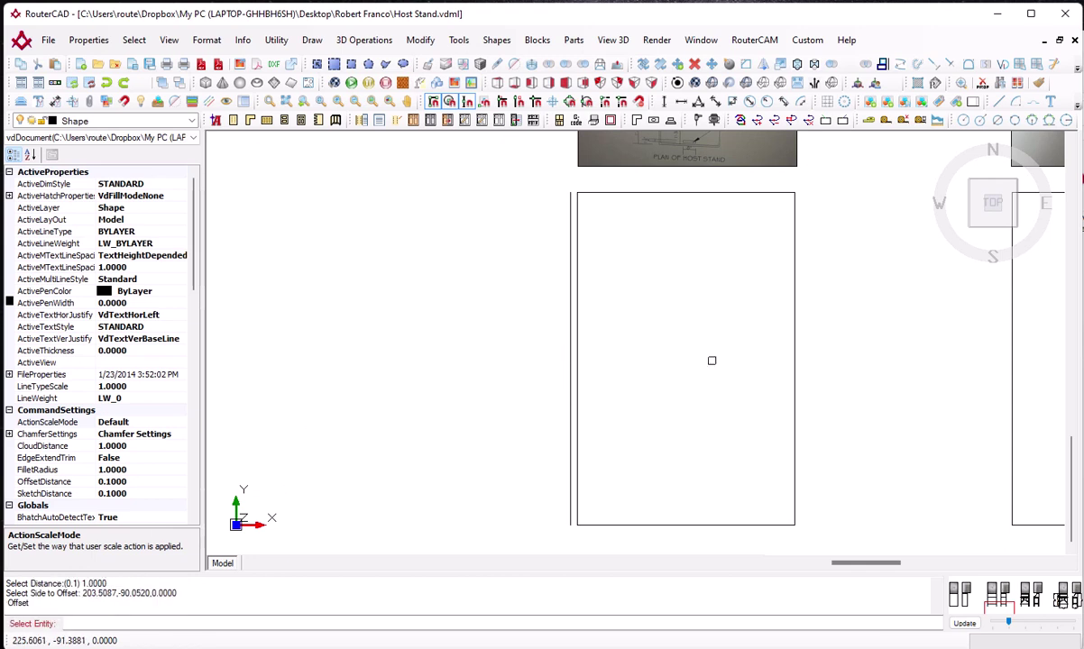
left_click(796, 355)
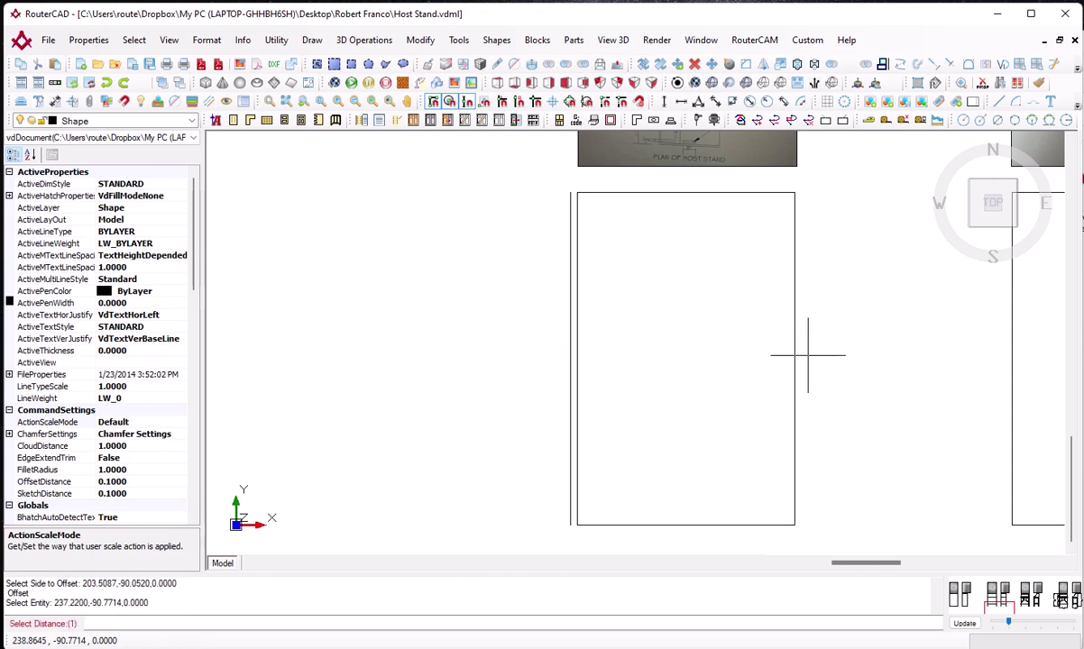
left_click(843, 361)
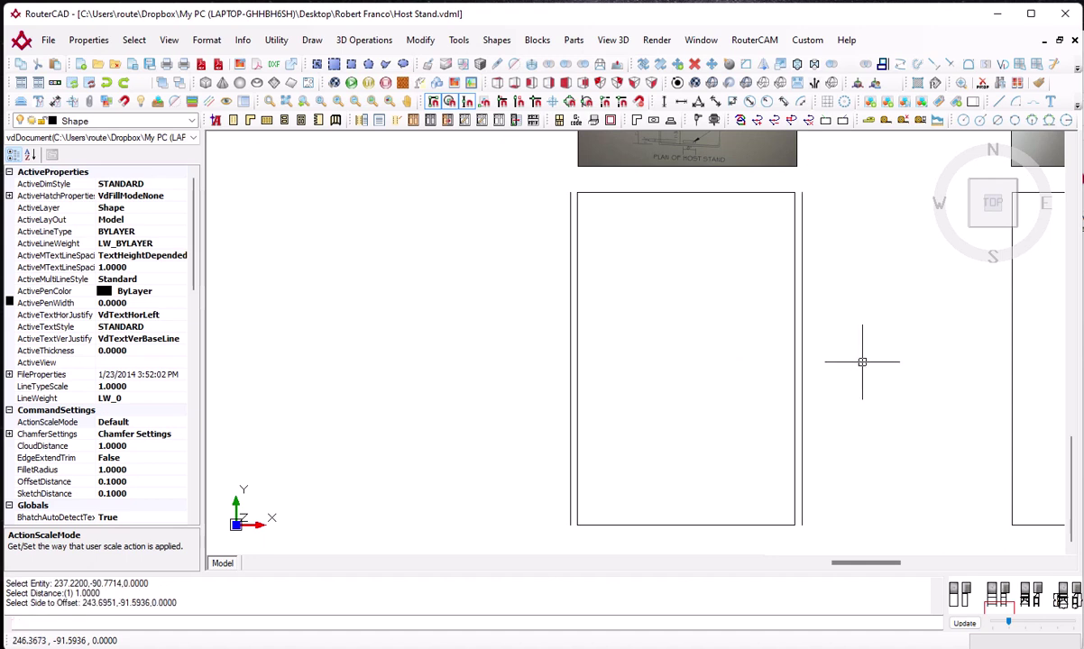
Offset the left edge of the narrower side-view outline outward by 1
middle_click_drag(862, 362, 601, 360)
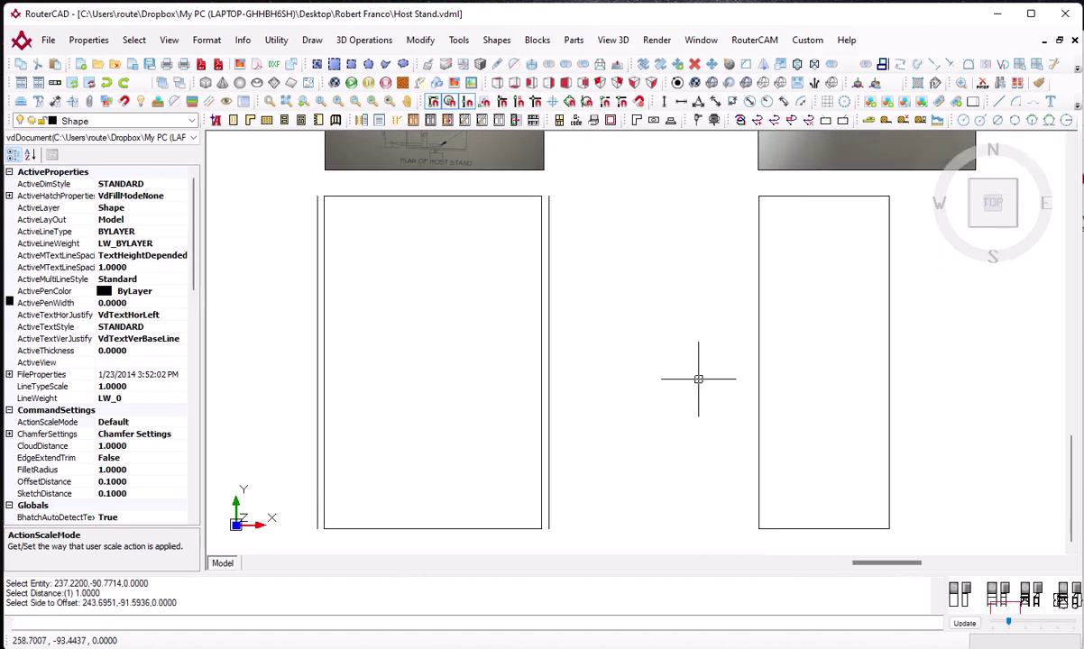
key("Return")
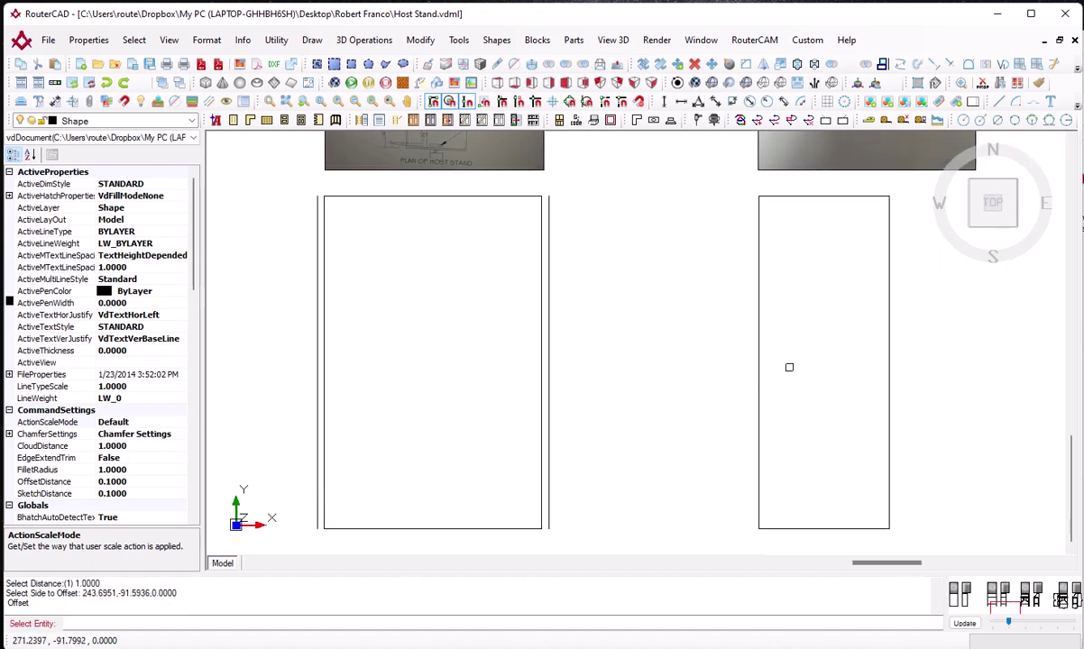
left_click(760, 370)
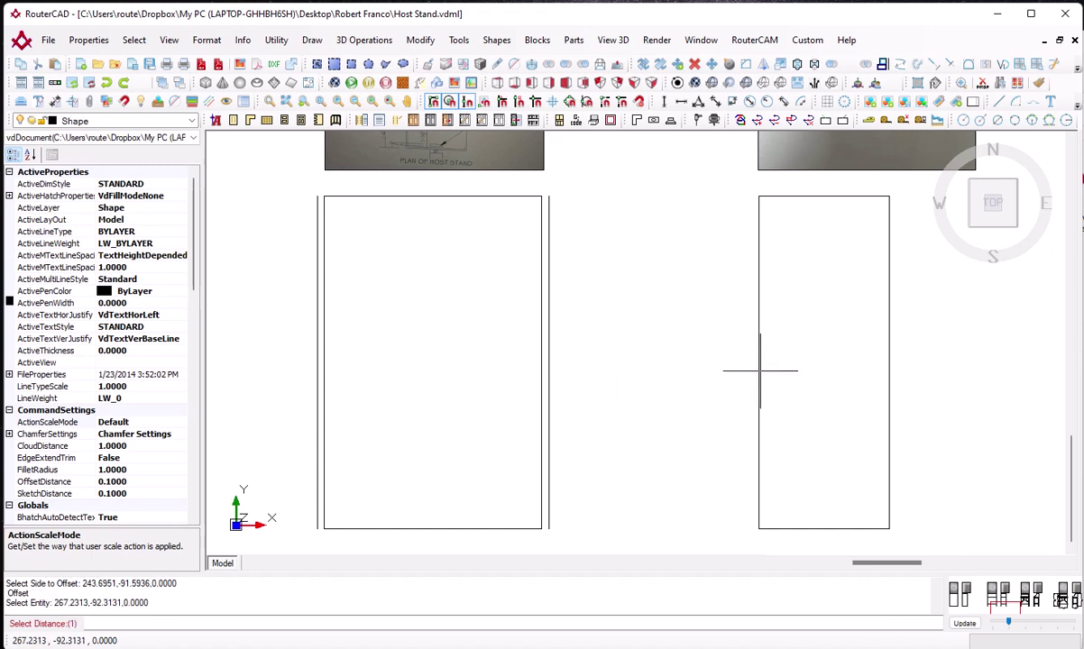
key("Return")
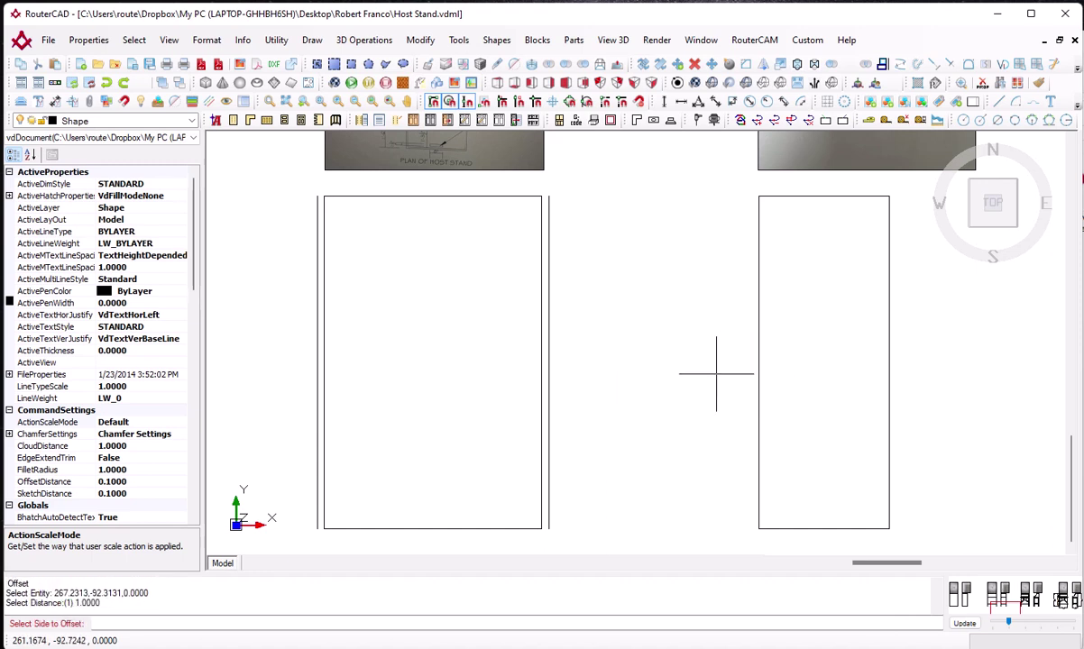
left_click(716, 373)
Offset the right edge of the narrower side-view outline outward by 1
key("Return")
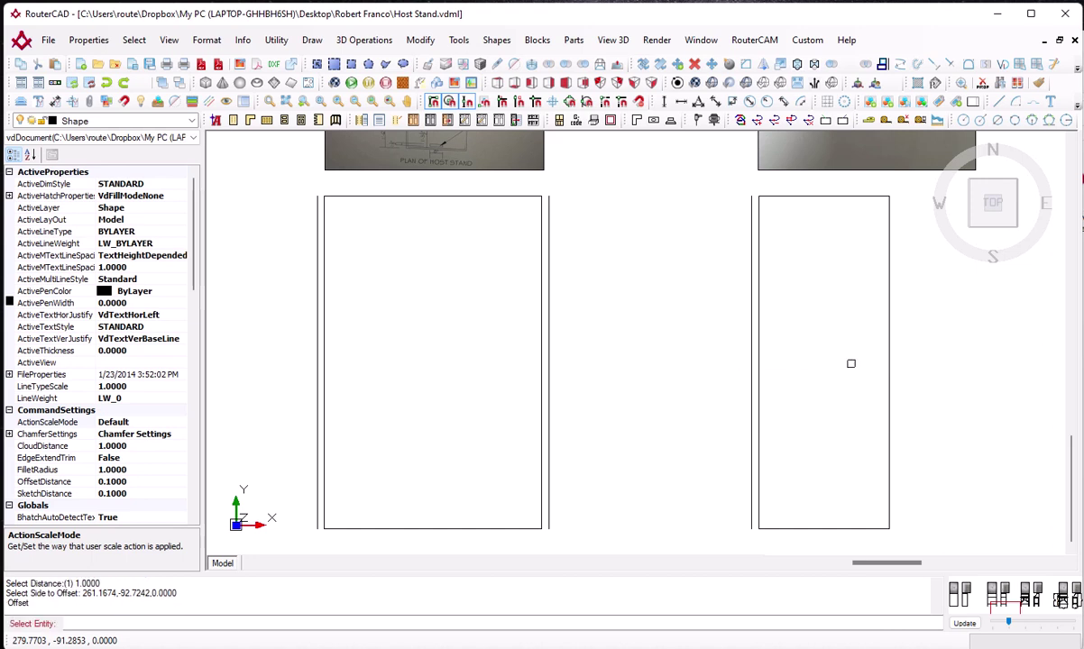
left_click(888, 342)
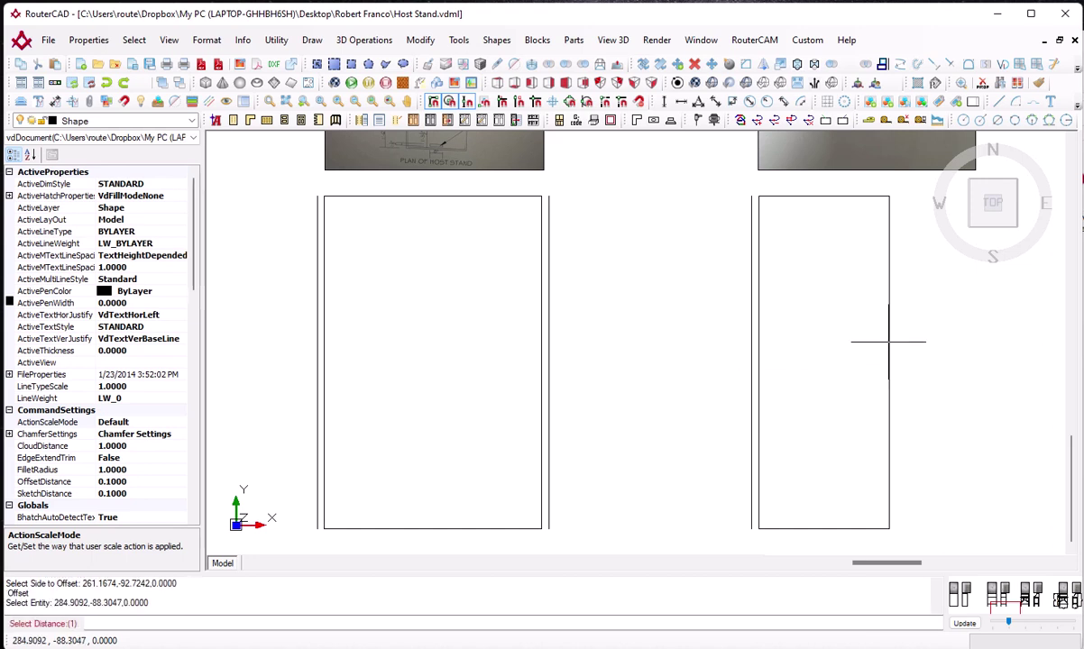
key("Return")
left_click(915, 357)
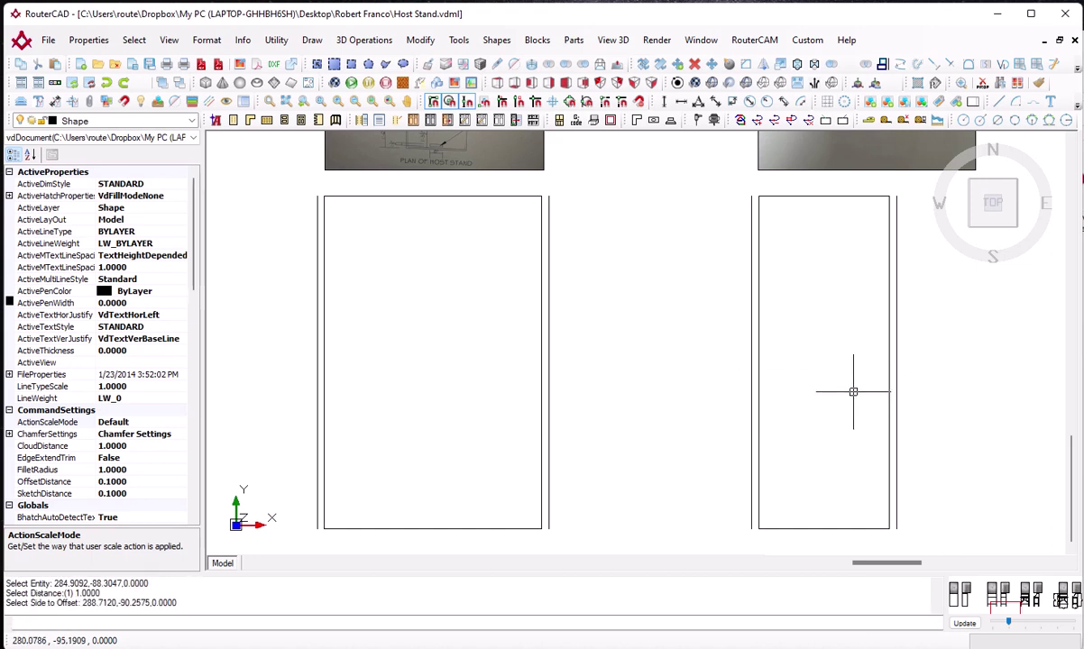
Check the leg height dimension in the front-view photo and compare it with the lower ends of the front outline
middle_click_drag(851, 392, 855, 377)
scroll(856, 381, "down", 2)
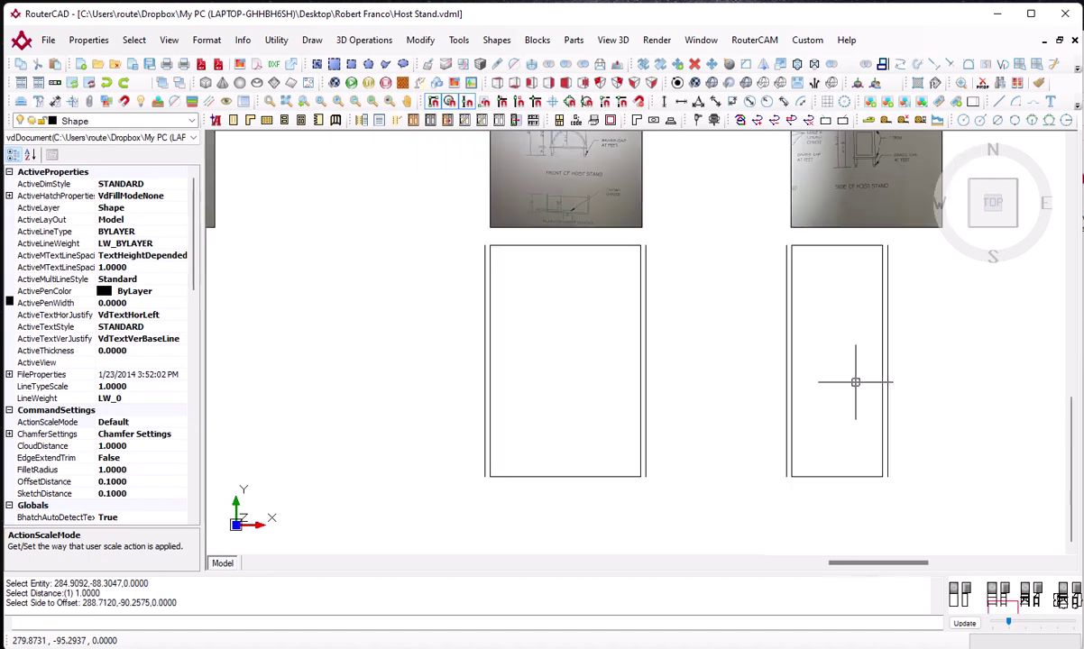
middle_click_drag(534, 392, 563, 442)
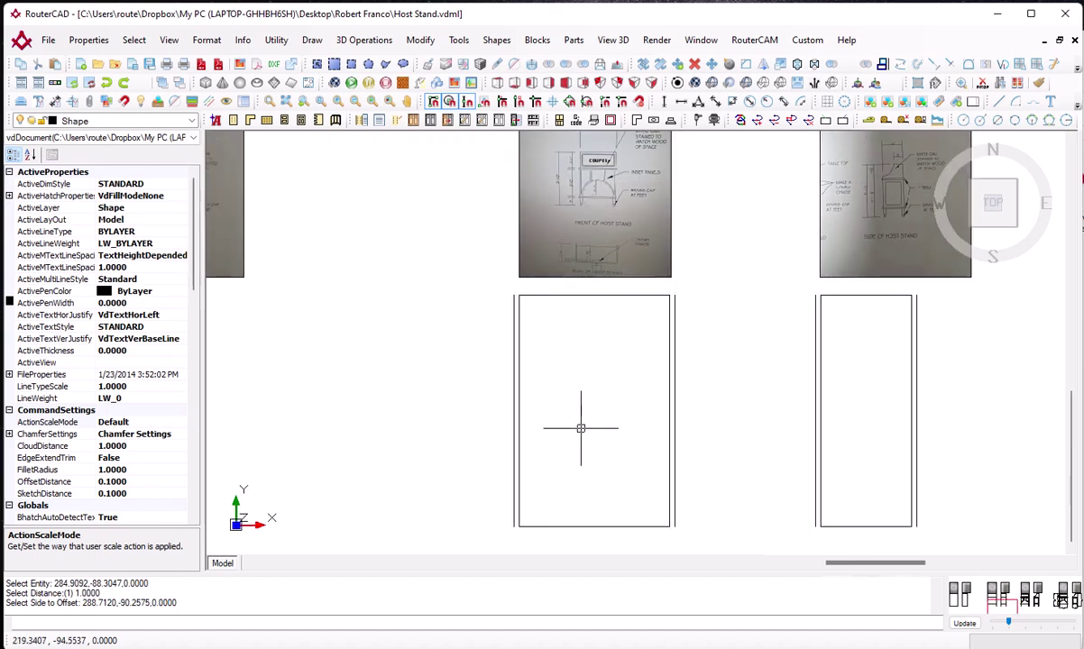
scroll(581, 428, "up", 2)
scroll(580, 428, "down", 3)
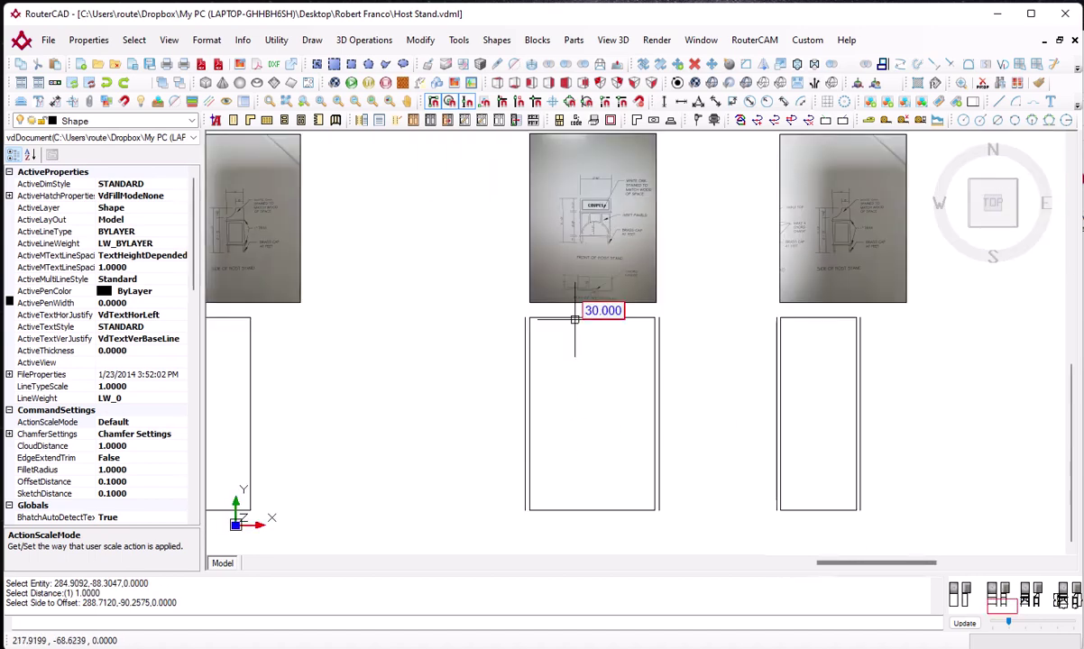
middle_click_drag(577, 254, 577, 356)
scroll(564, 357, "up", 8)
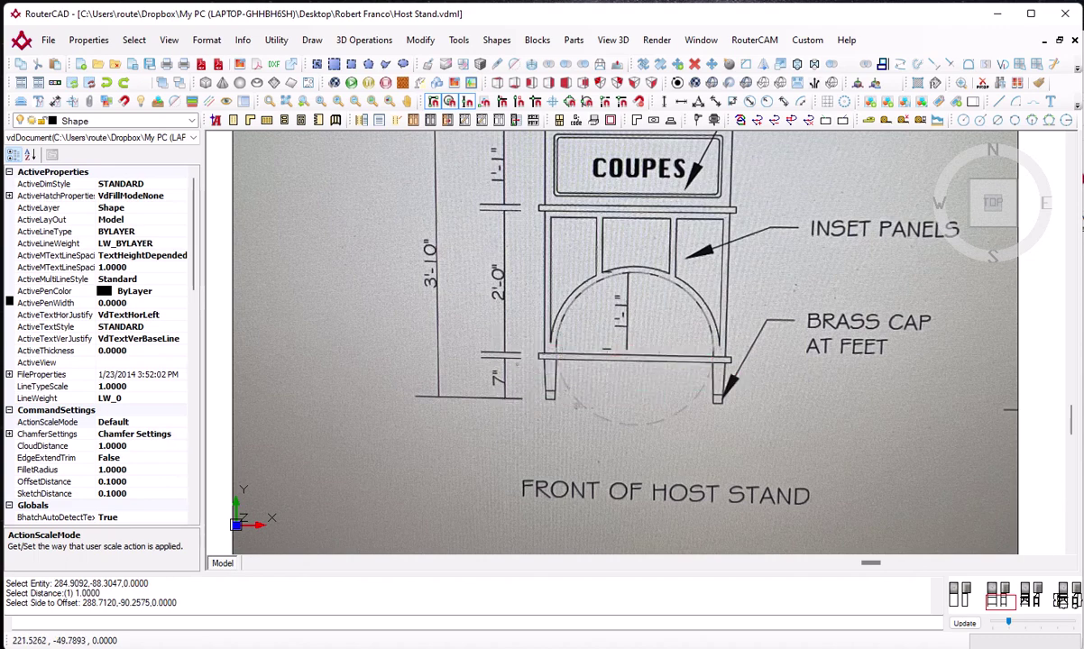
scroll(675, 449, "down", 3)
scroll(592, 353, "down", 4)
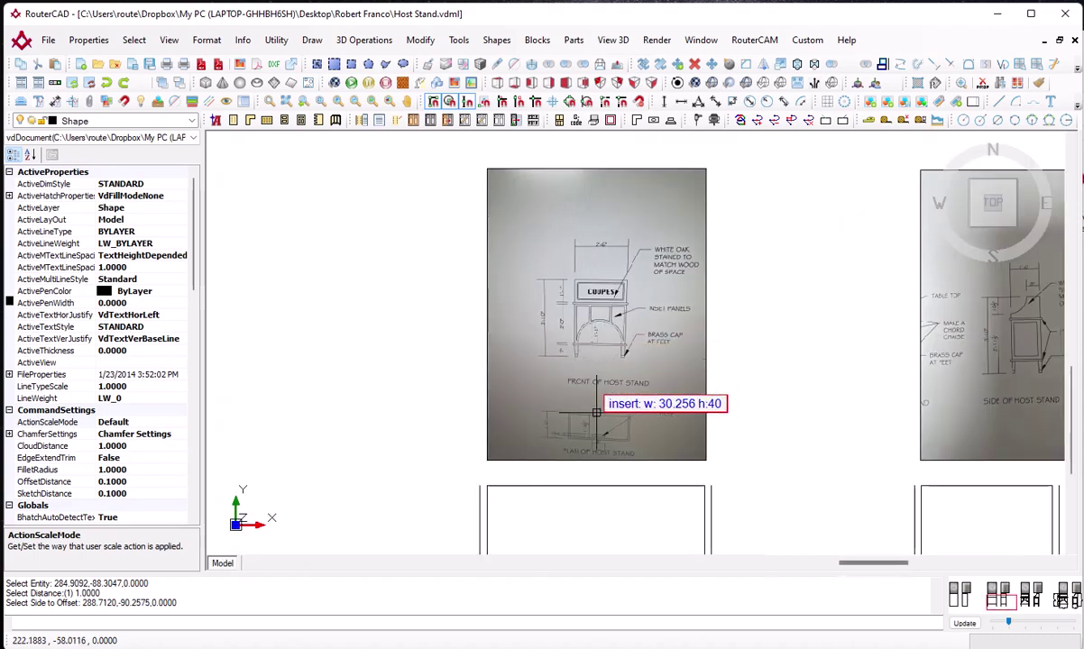
middle_click_drag(598, 412, 584, 315)
scroll(593, 390, "down", 4)
middle_click_drag(588, 482, 583, 398)
scroll(574, 483, "up", 2)
scroll(574, 483, "up", 1)
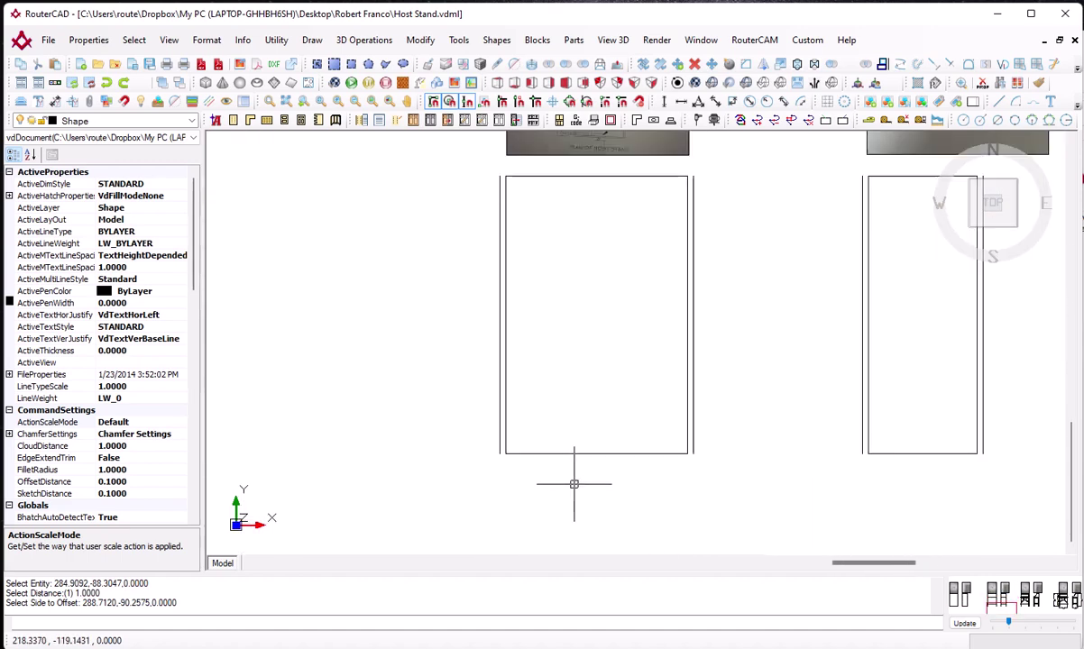
middle_click_drag(593, 316, 589, 476)
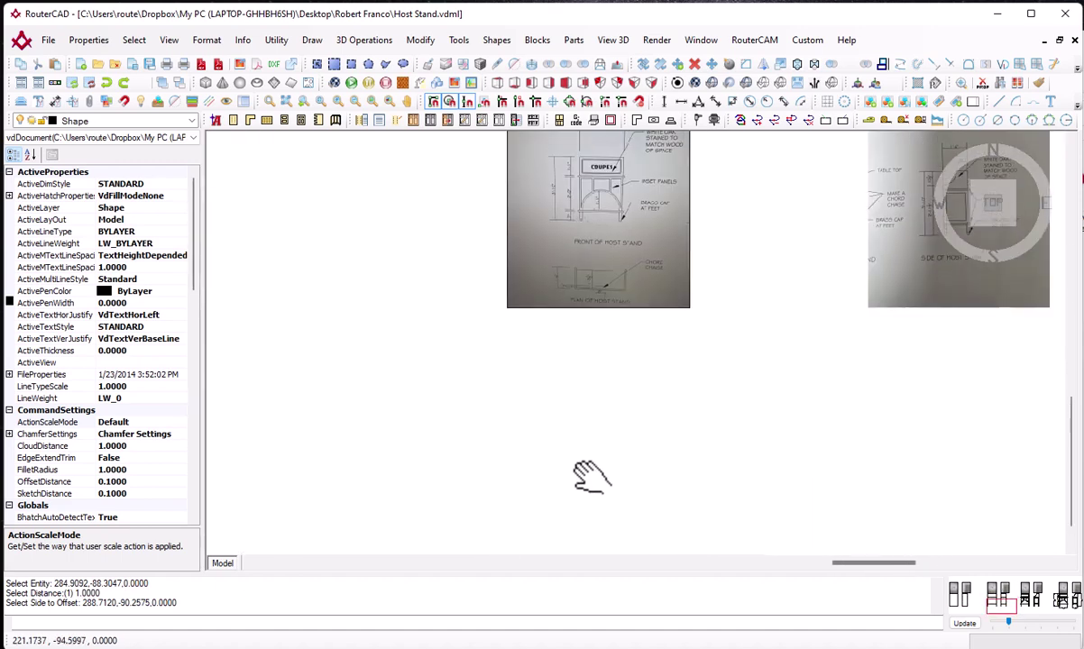
middle_click_drag(620, 434, 581, 332)
scroll(559, 508, "up", 2)
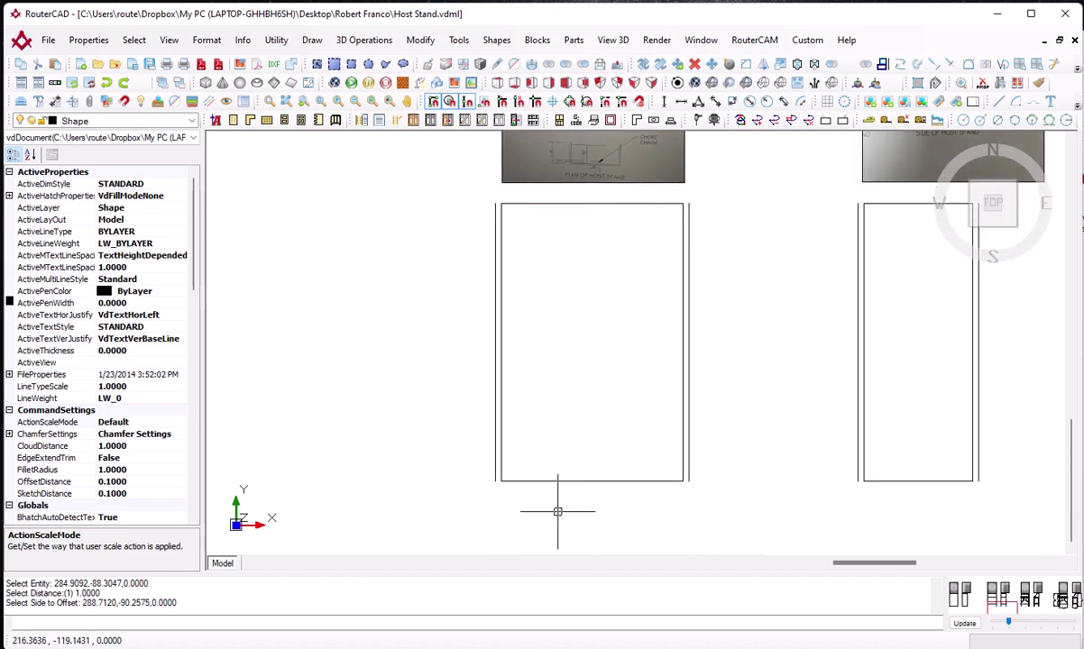
Move the bottom edges of both the front and side outlines straight up by 7
middle_click_drag(563, 475, 568, 451)
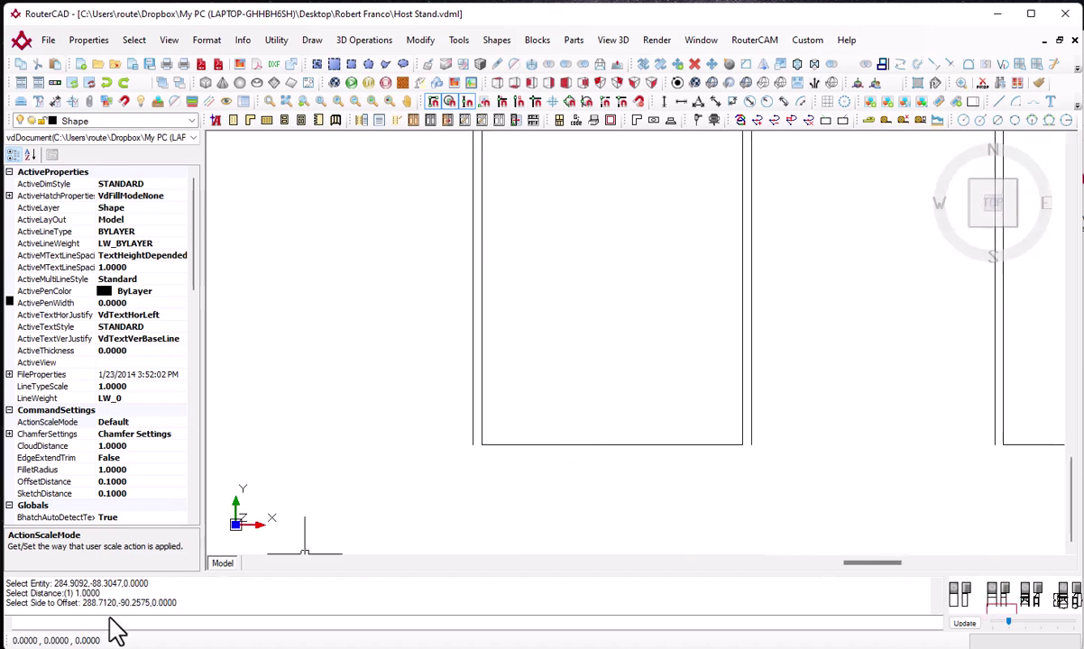
left_click(69, 623)
type("move")
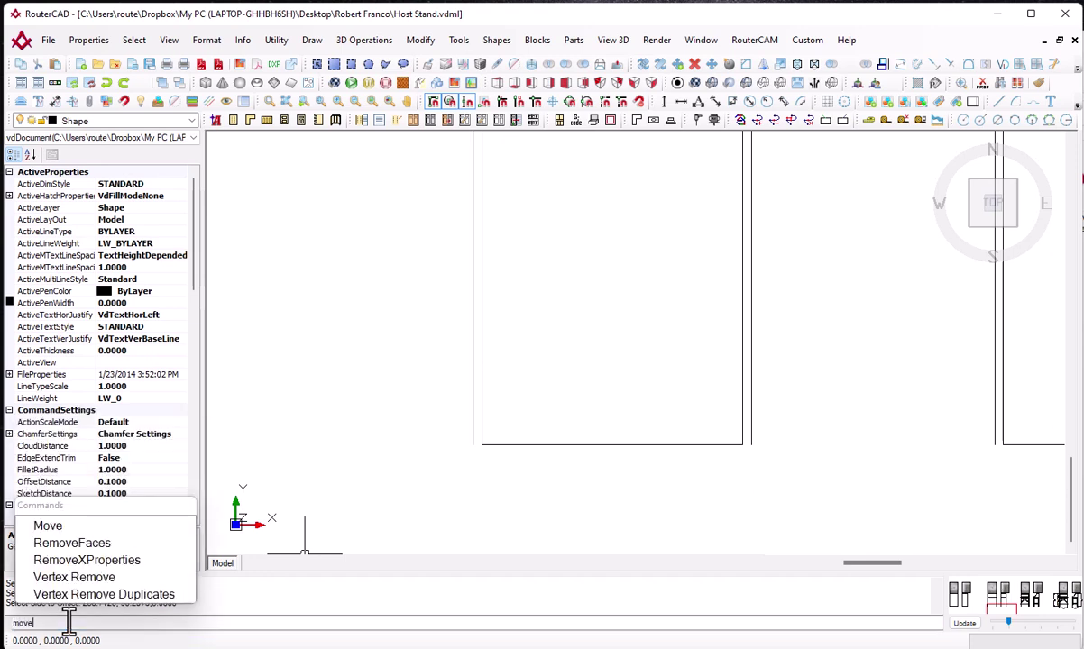
key("Return")
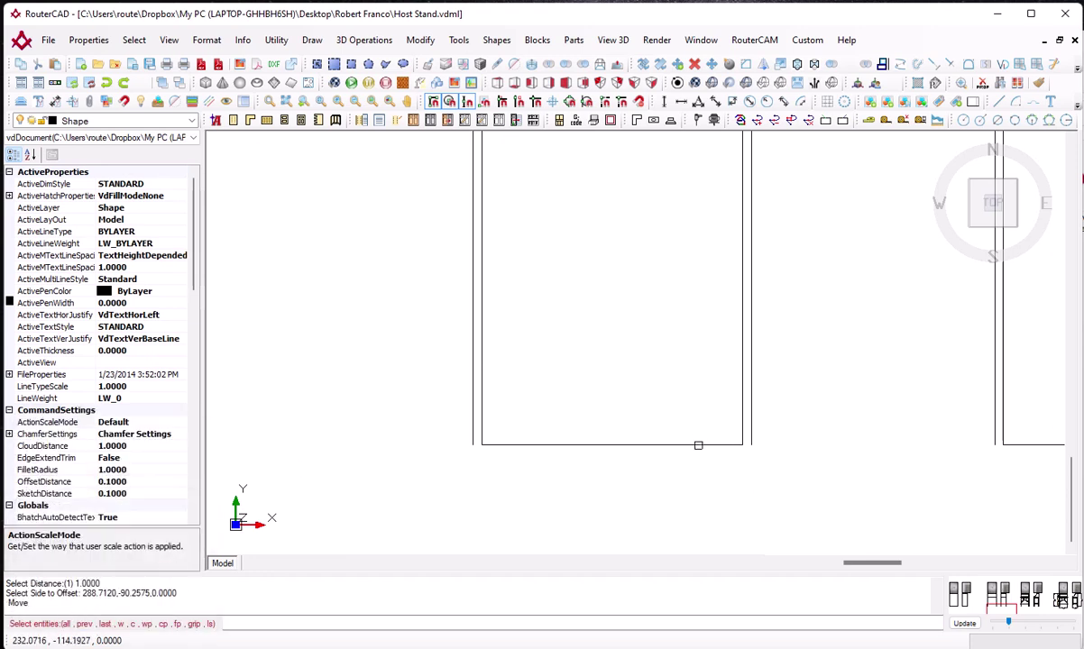
left_click(698, 445)
middle_click_drag(825, 445, 686, 478)
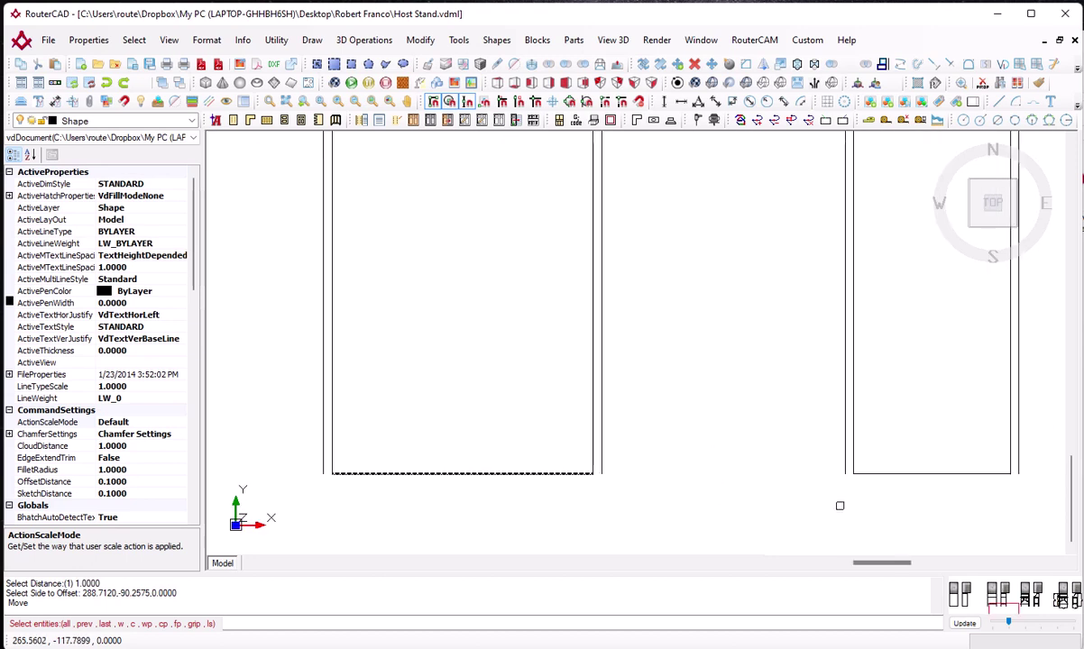
left_click(904, 473)
right_click(706, 526)
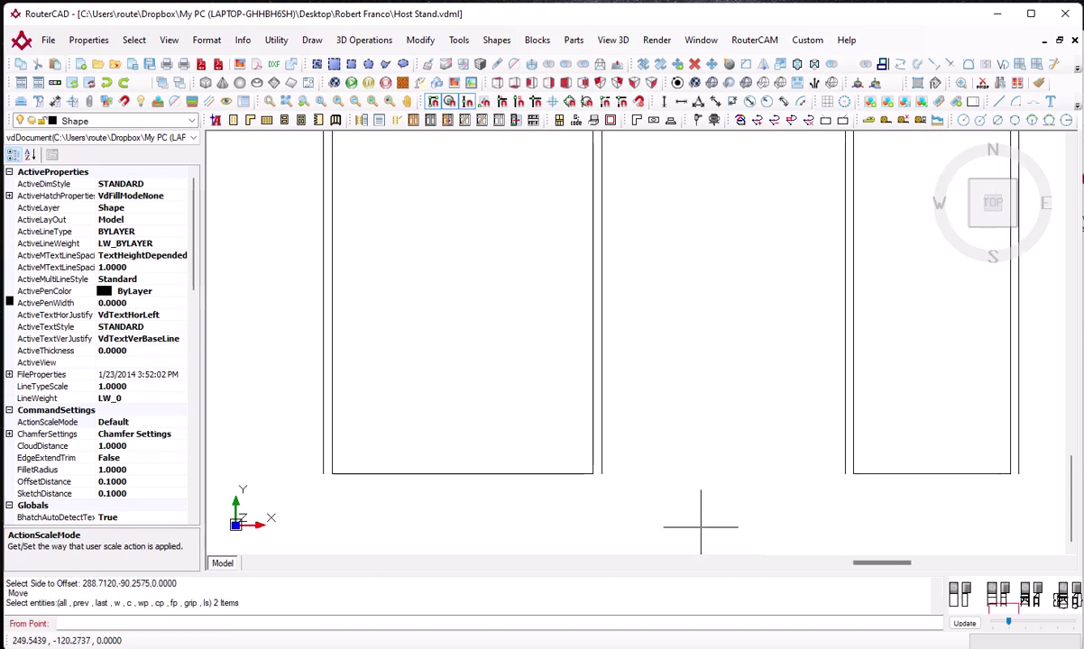
left_click(462, 474)
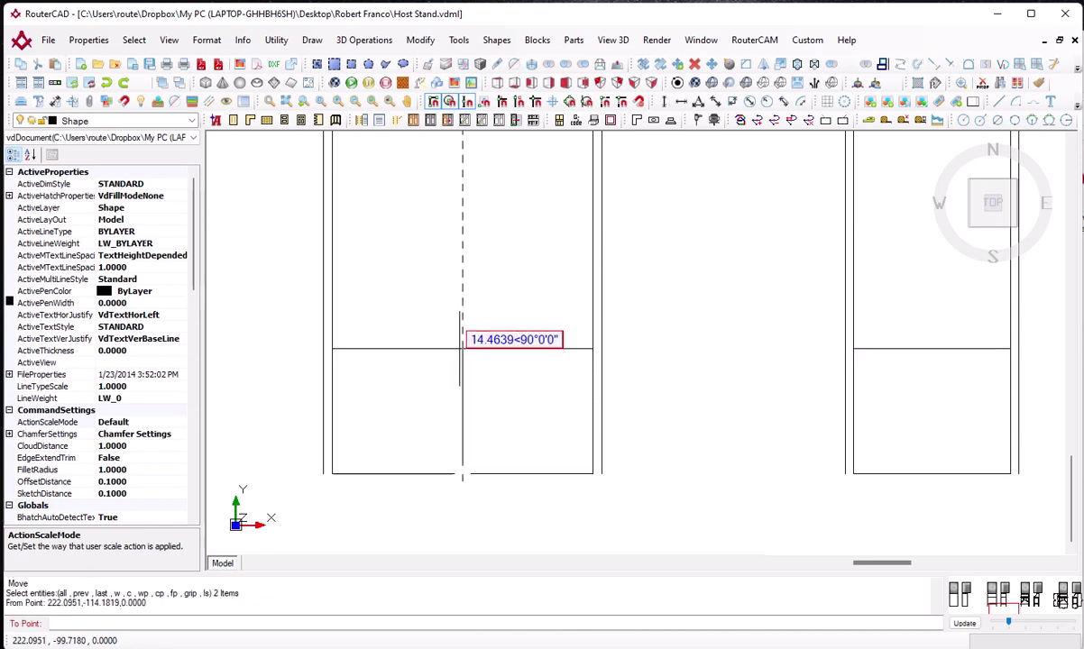
key("Return")
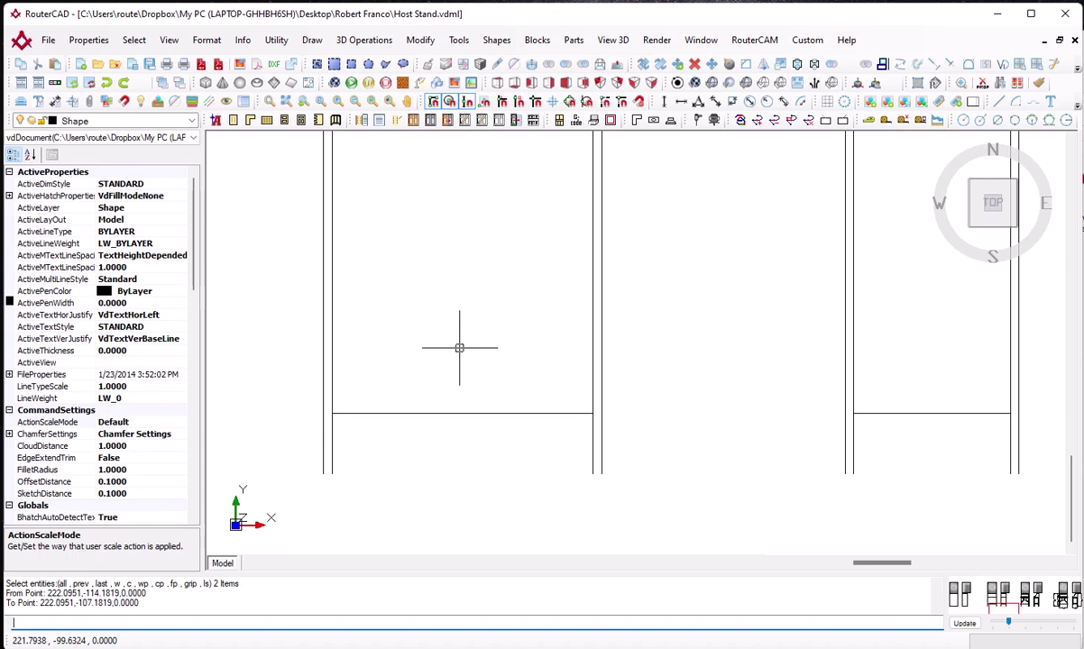
Examine how the lower rail sits above the legs in the front-view photo and compare it with the raised bottom line
middle_click_drag(473, 339, 553, 438)
scroll(554, 437, "down", 3)
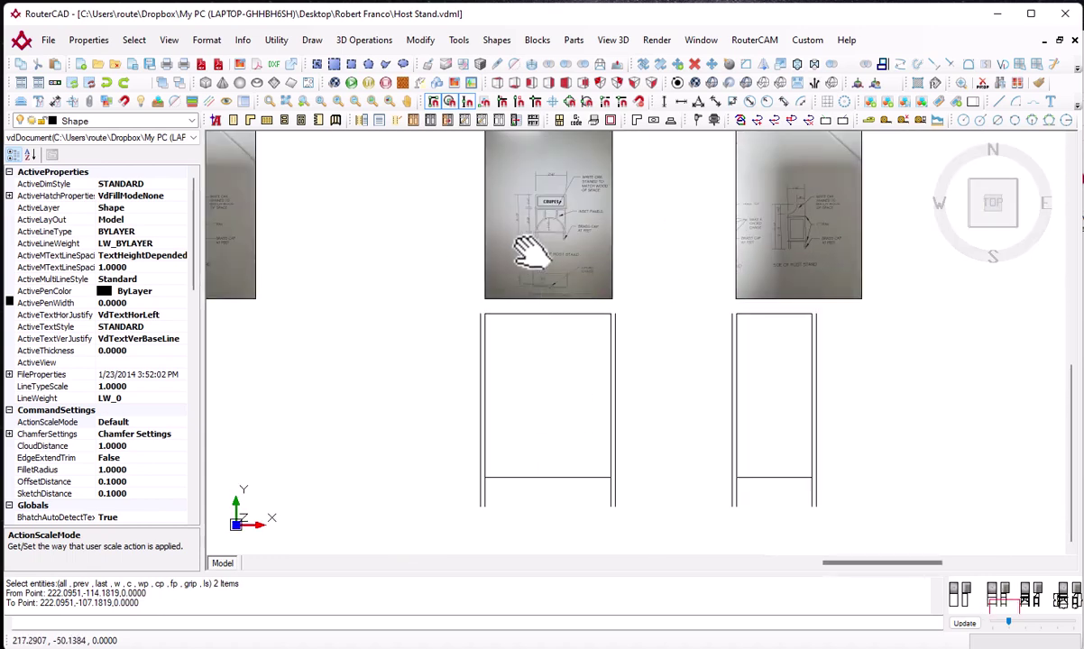
scroll(533, 253, "up", 5)
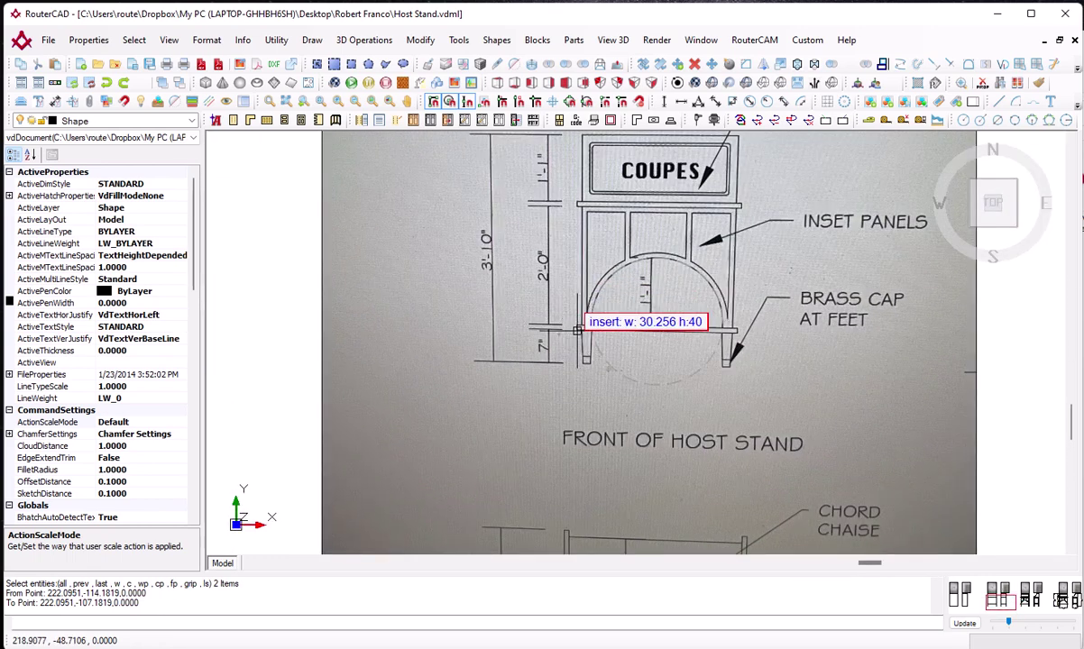
scroll(577, 330, "up", 3)
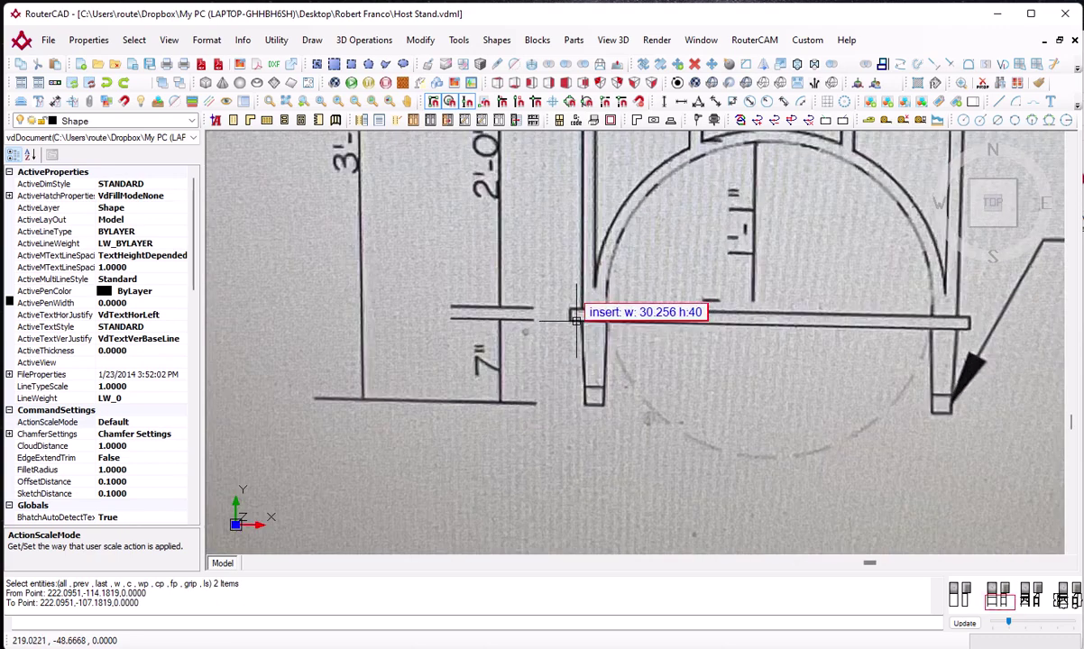
scroll(573, 313, "down", 8)
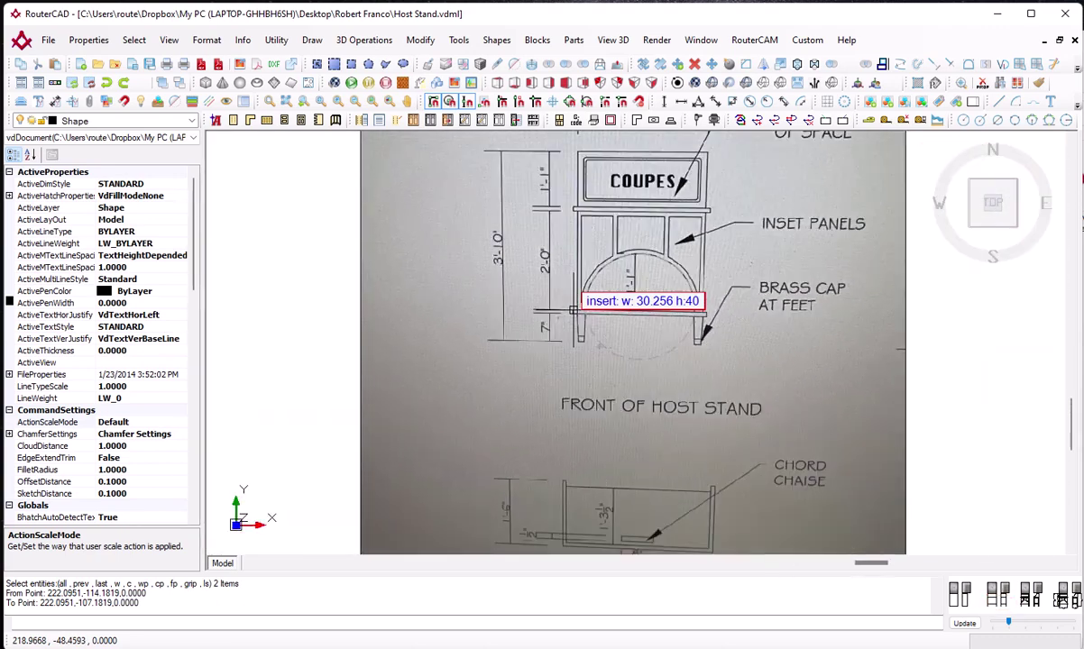
scroll(576, 314, "down", 2)
middle_click_drag(586, 478, 599, 446)
scroll(595, 455, "up", 3)
scroll(595, 455, "up", 2)
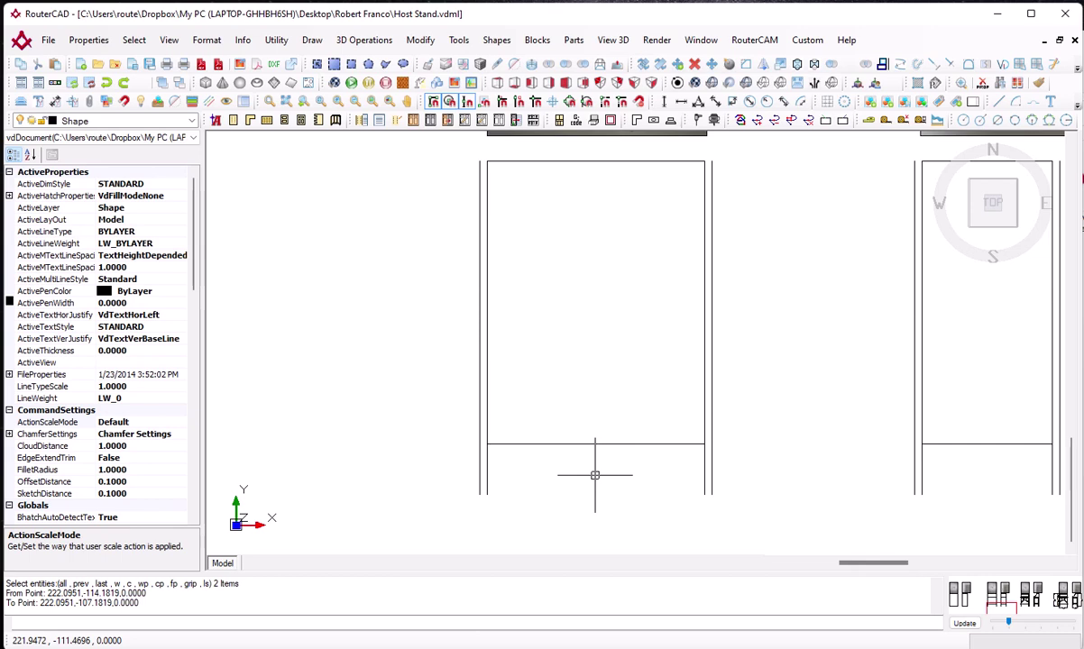
Offset the raised bottom line of the wider front outline upward by 1 to form the lower rail
type("o")
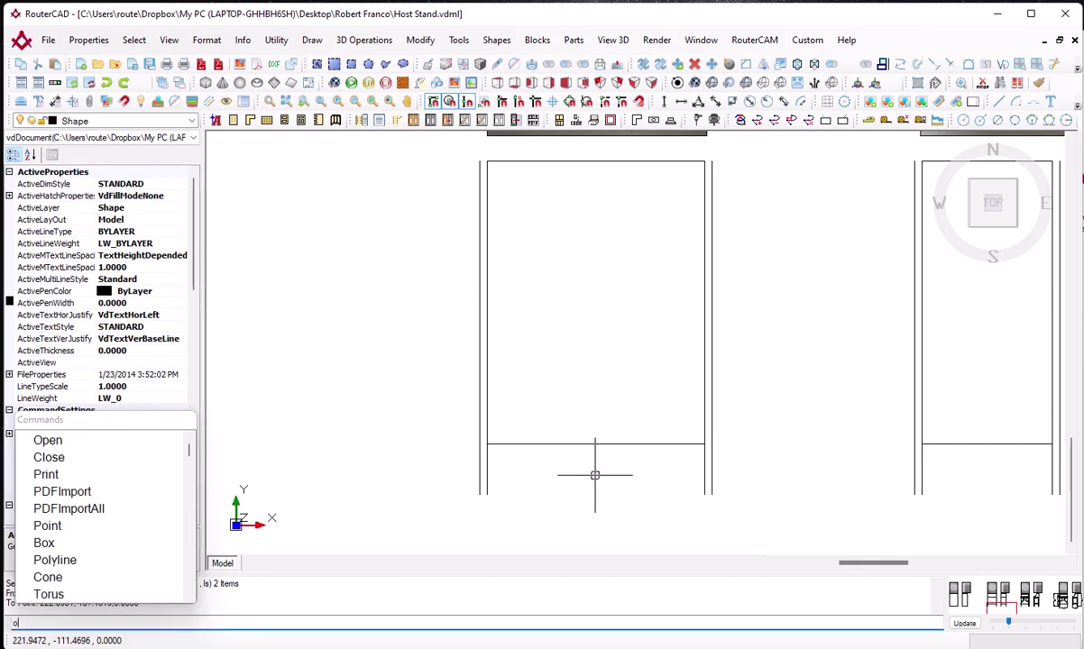
type("ffe")
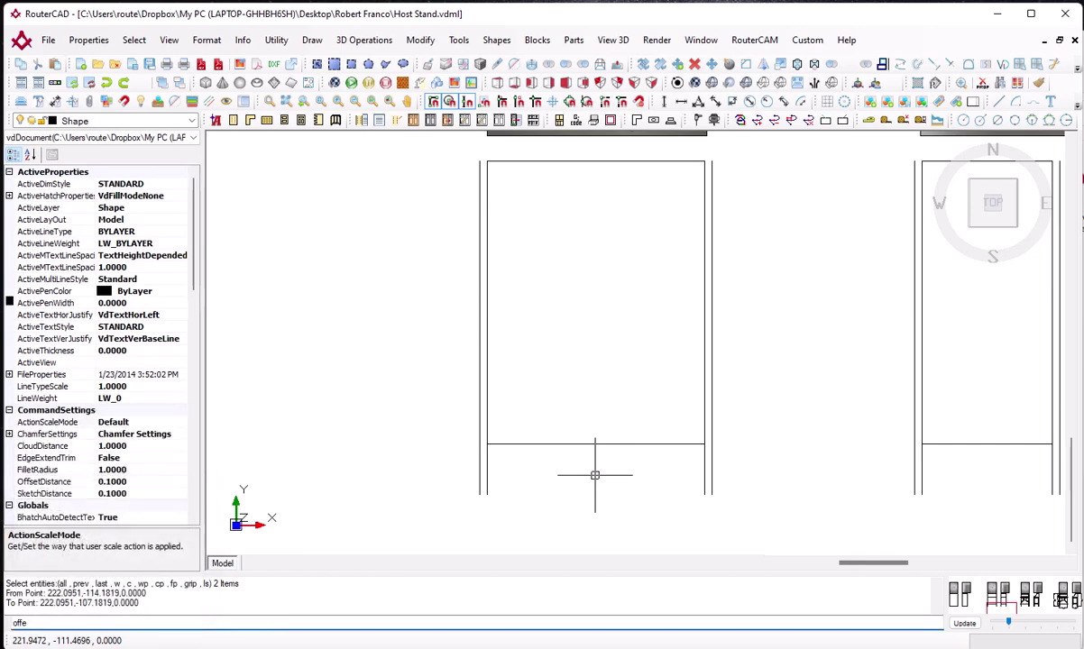
key("BackSpace")
type("set")
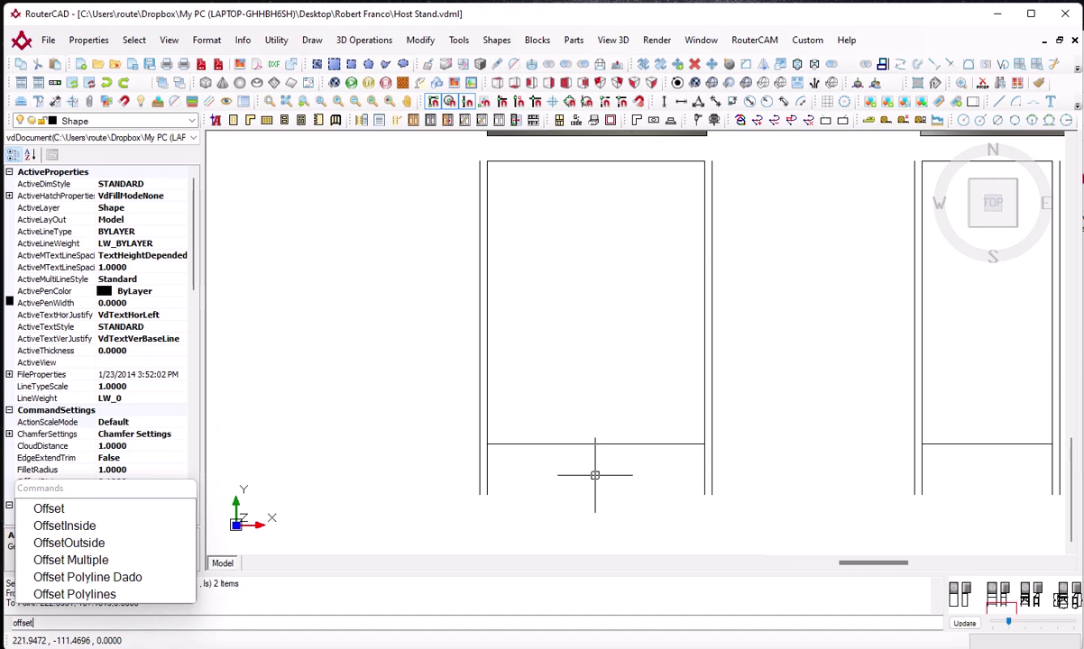
key("Return")
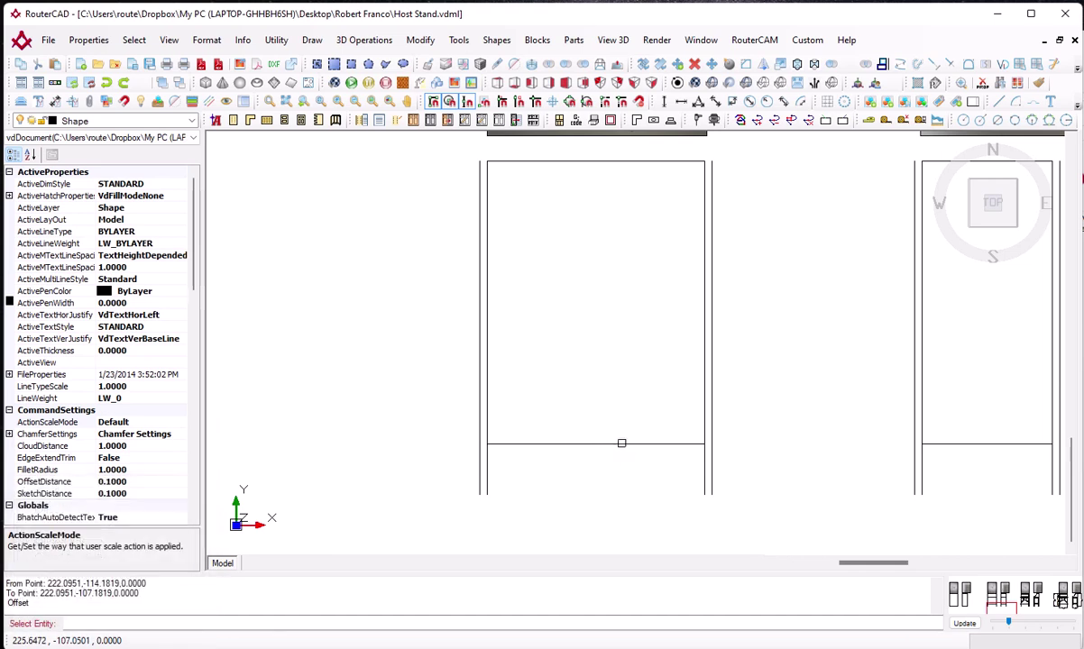
left_click(622, 443)
key("Return")
left_click(620, 418)
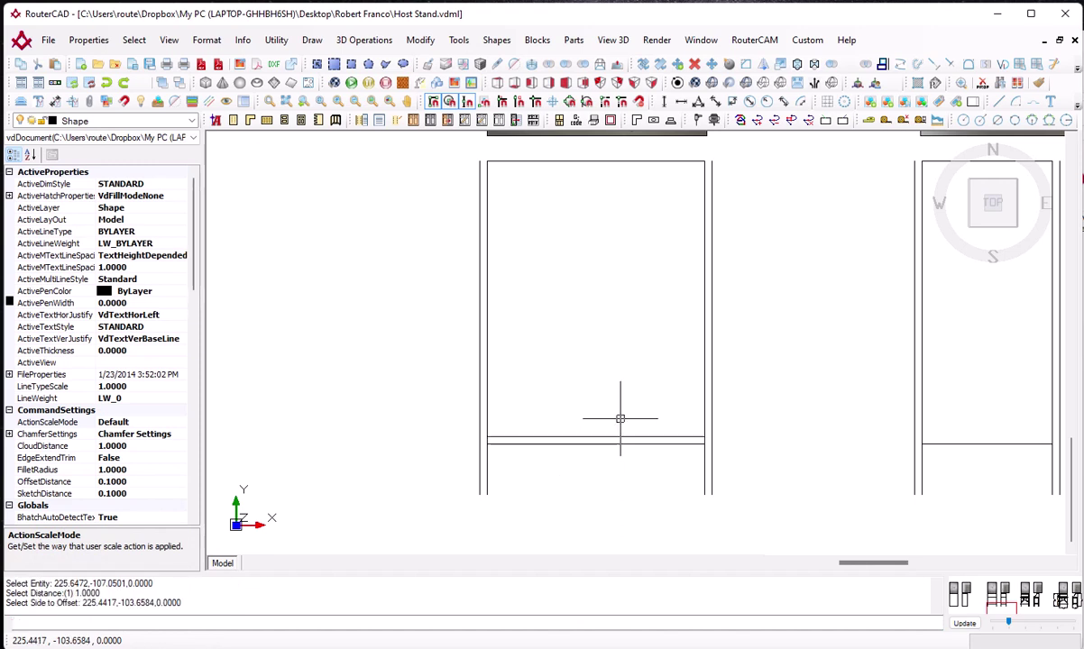
Offset the raised bottom line of the narrower side outline upward by 1 to form its lower rail
middle_click_drag(778, 429, 532, 443)
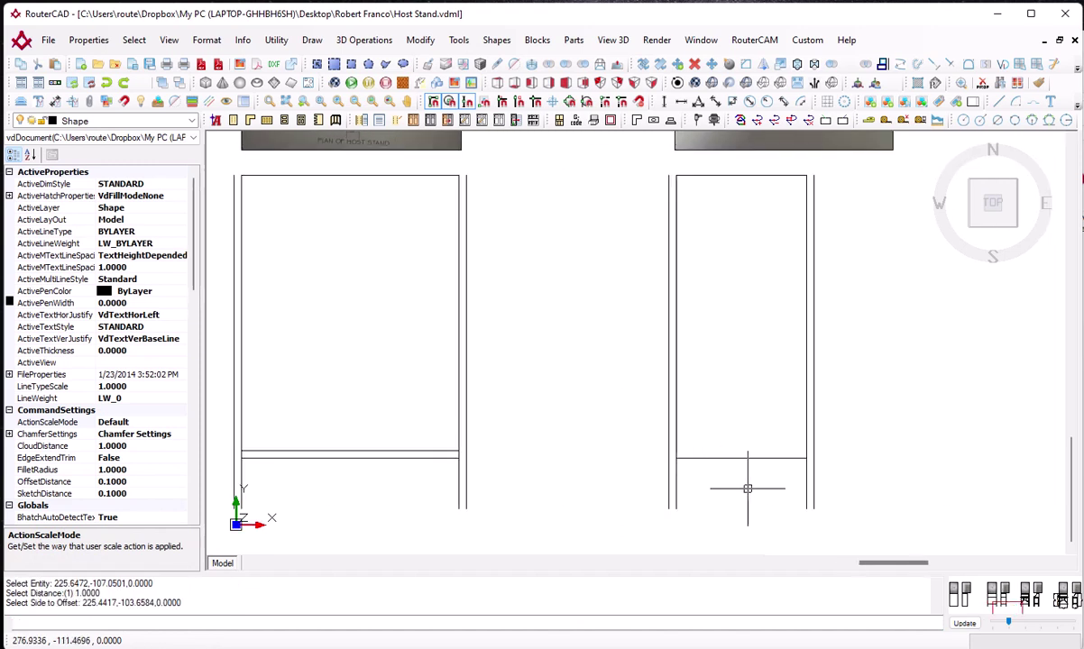
key("Return")
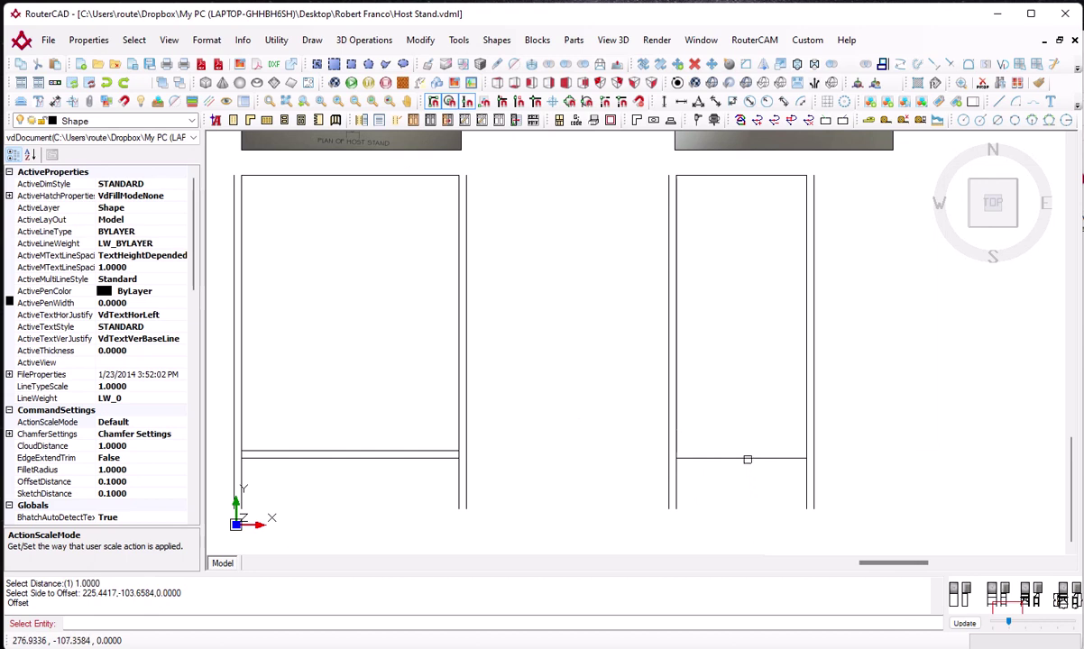
left_click(747, 460)
key("Return")
left_click(750, 441)
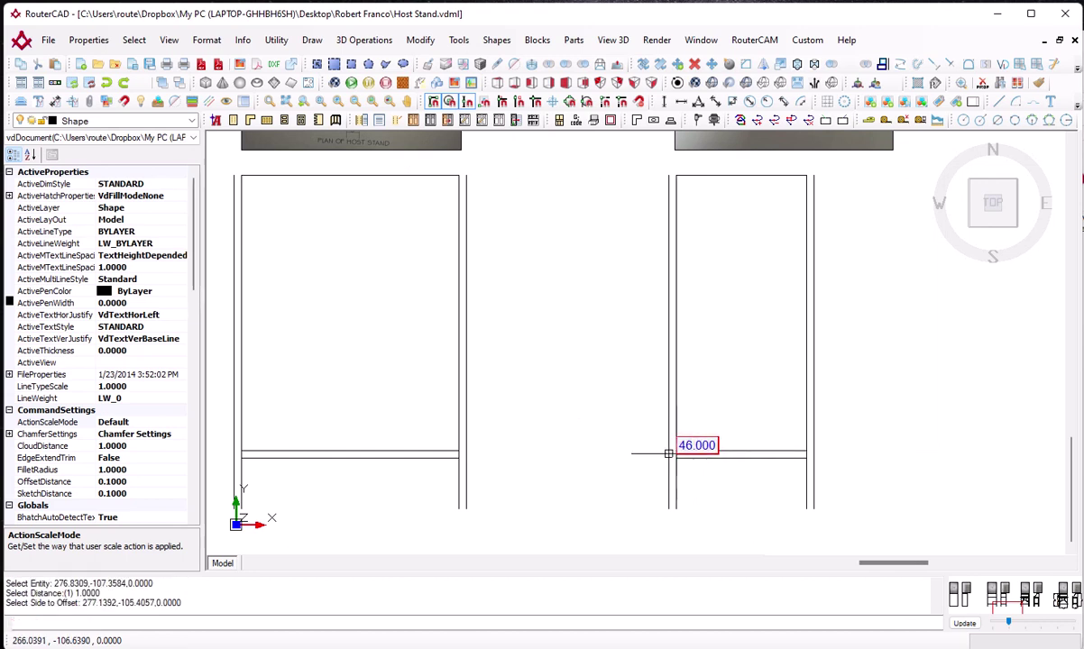
Examine the front-view photo for the vertical spacing between the lower rail and the upper rail beneath the sign panel
middle_click_drag(668, 454, 722, 448)
scroll(692, 458, "down", 2)
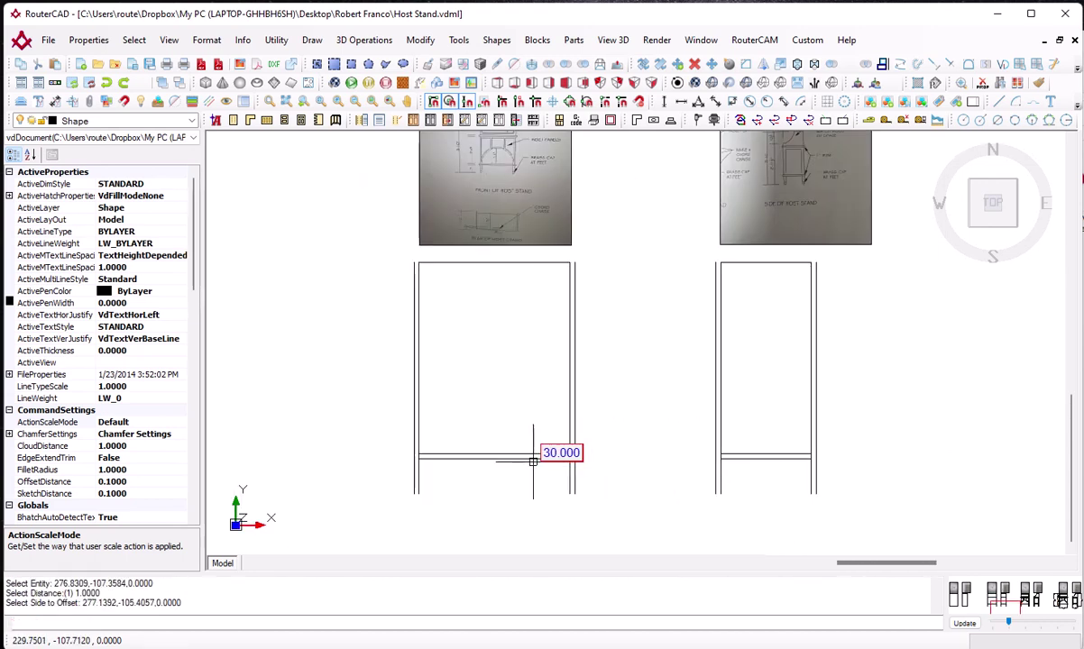
middle_click_drag(533, 461, 515, 446)
scroll(581, 400, "up", 2)
middle_click_drag(581, 399, 613, 415)
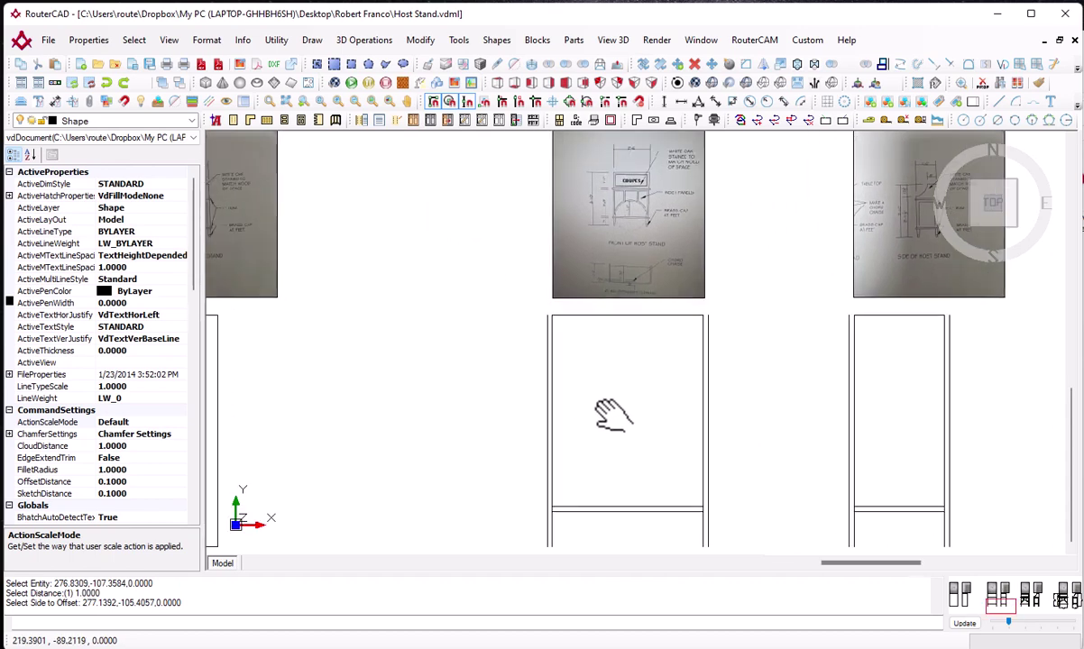
scroll(610, 329, "down", 2)
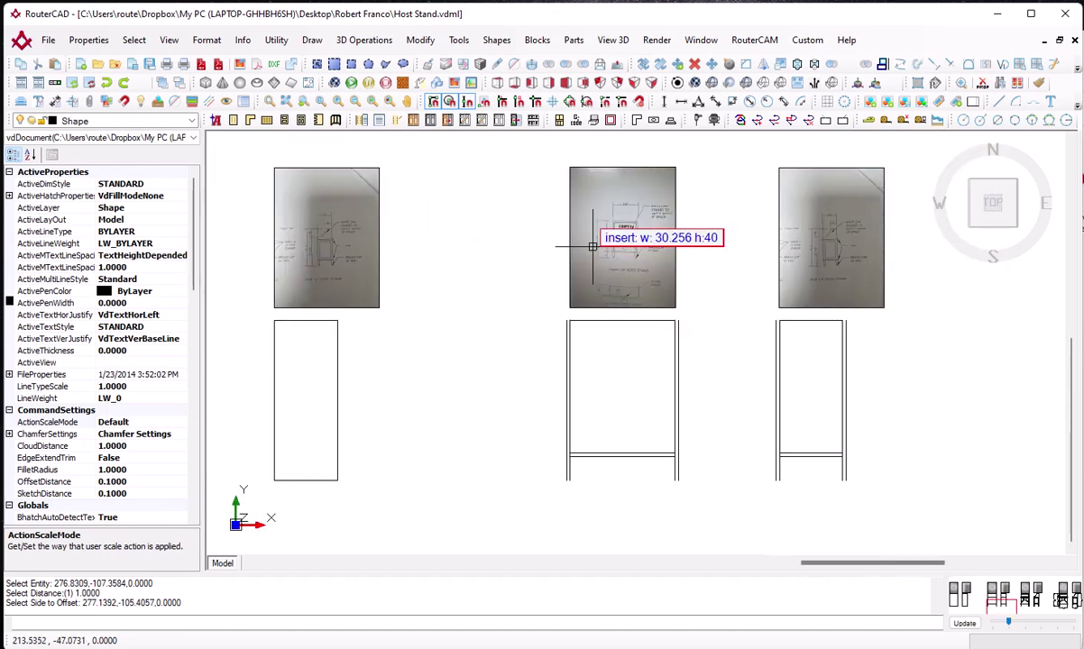
middle_click_drag(593, 246, 581, 310)
scroll(603, 294, "up", 5)
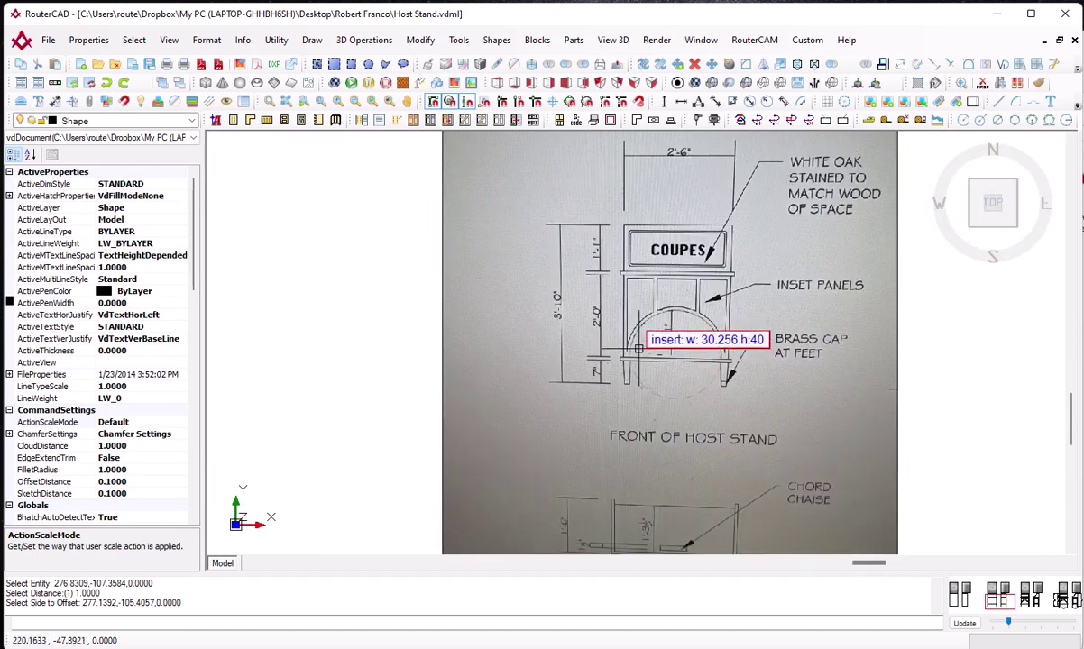
scroll(638, 348, "up", 3)
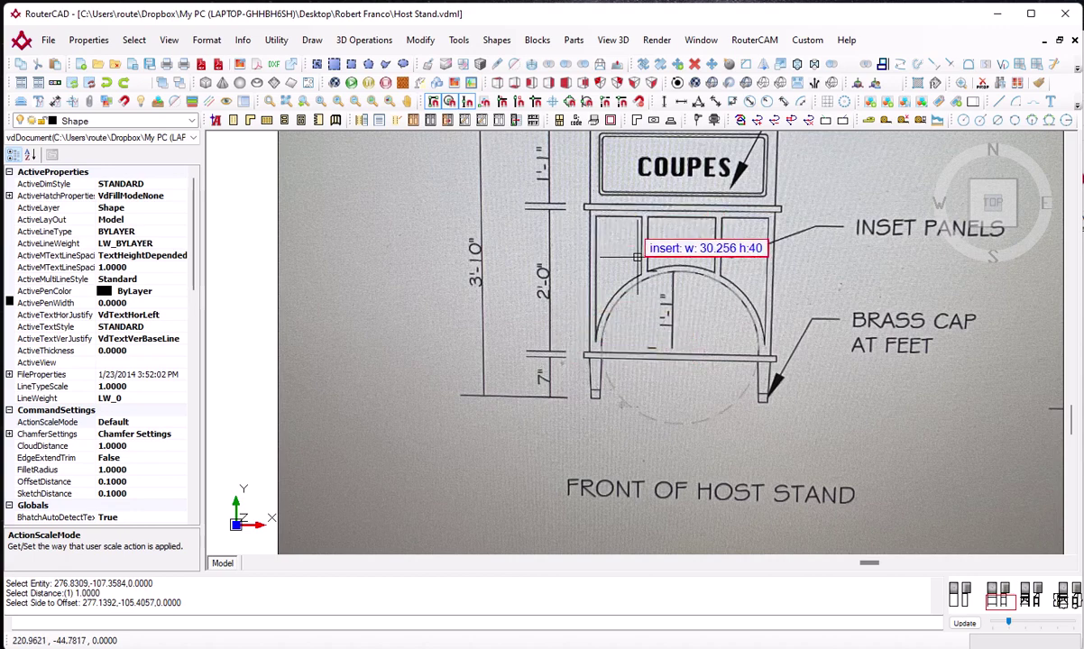
scroll(637, 257, "down", 3)
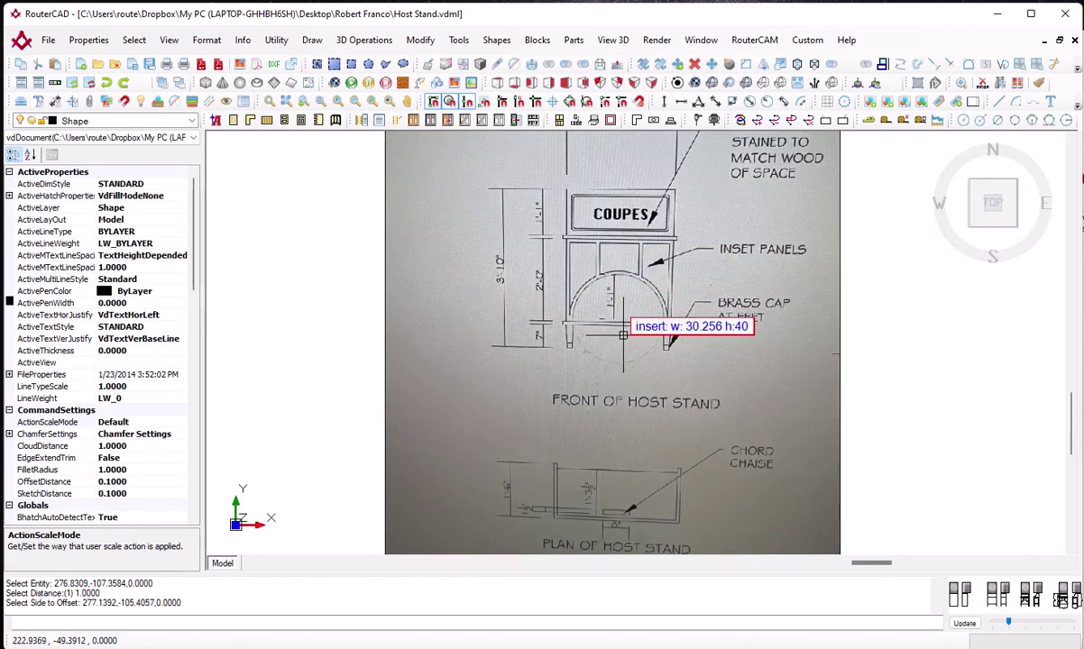
Copy both lower-rail lines of the front and side outlines straight up by 21 to form the upper rails
scroll(623, 335, "down", 5)
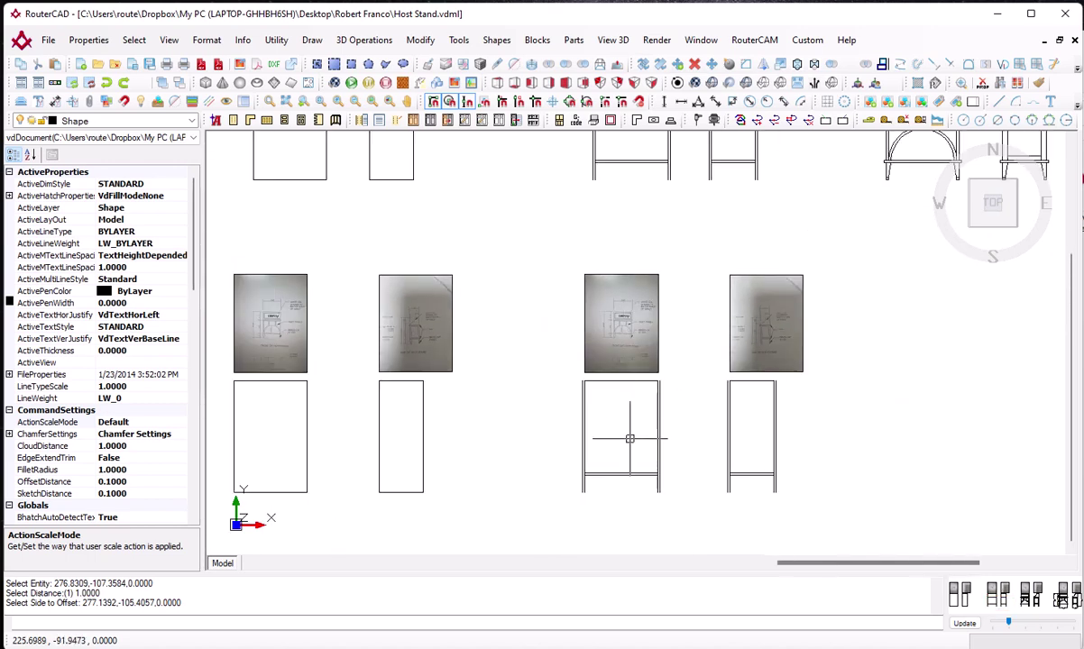
scroll(630, 438, "up", 5)
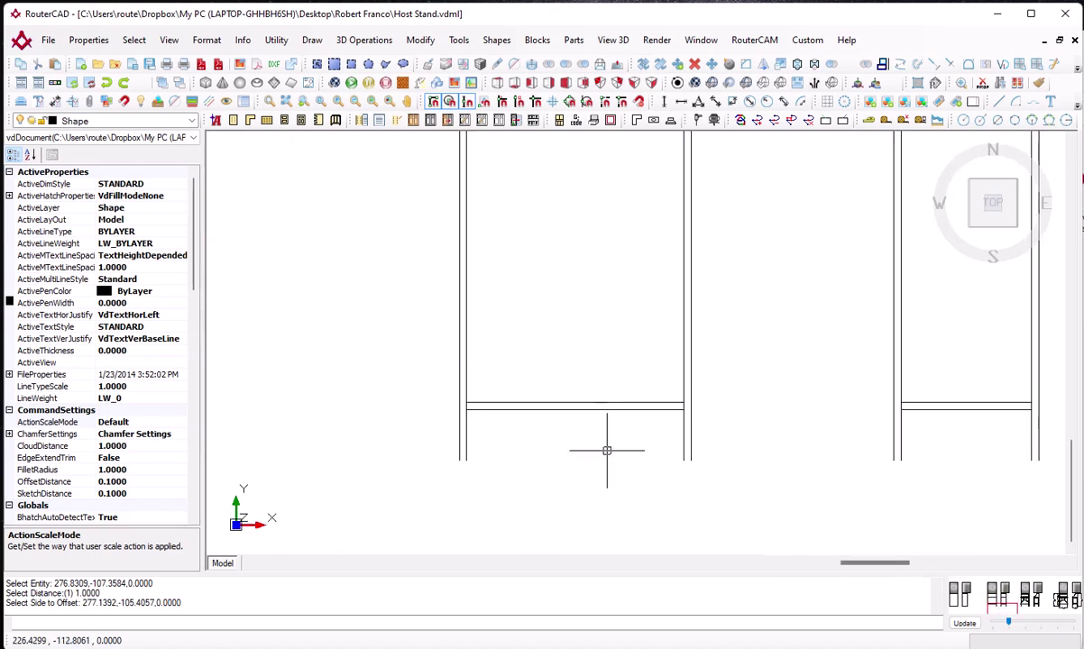
type("copy")
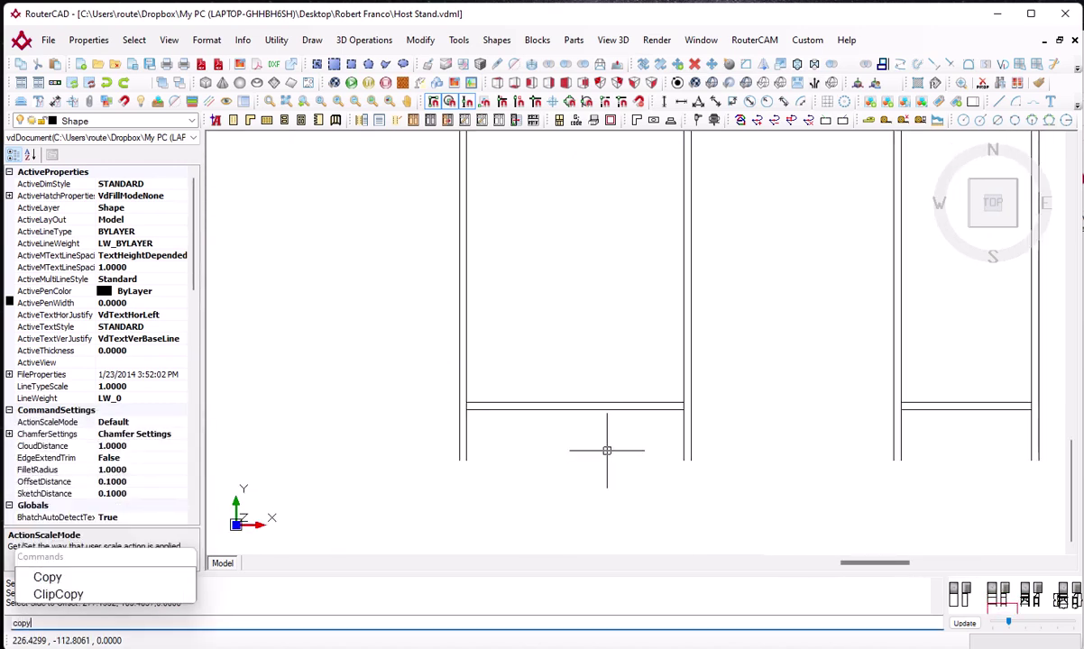
key("Return")
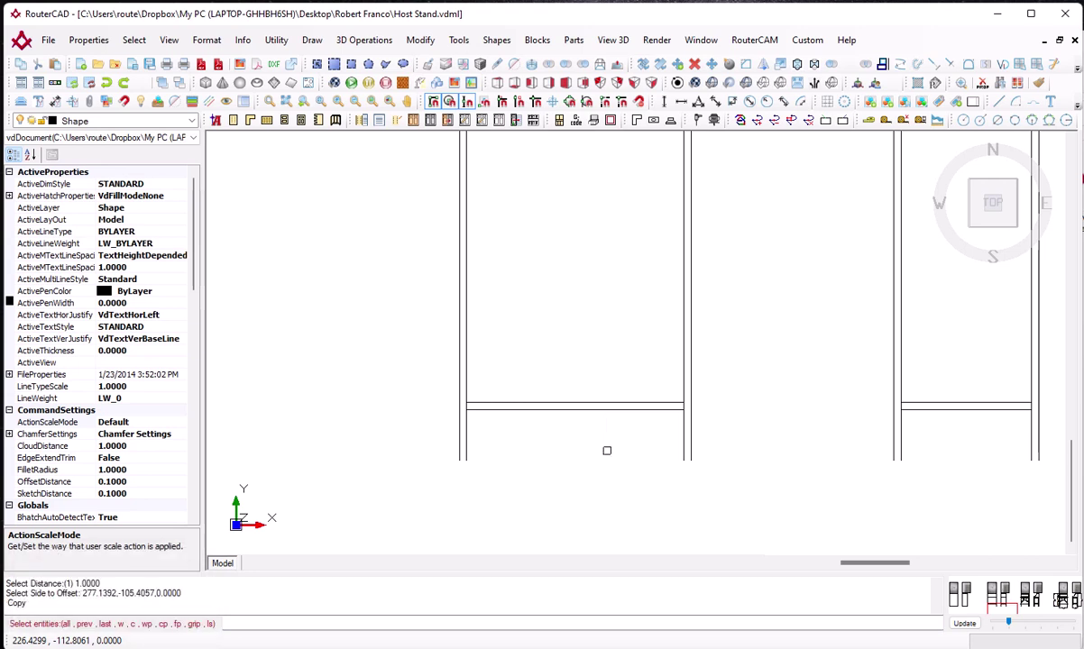
left_click(591, 409)
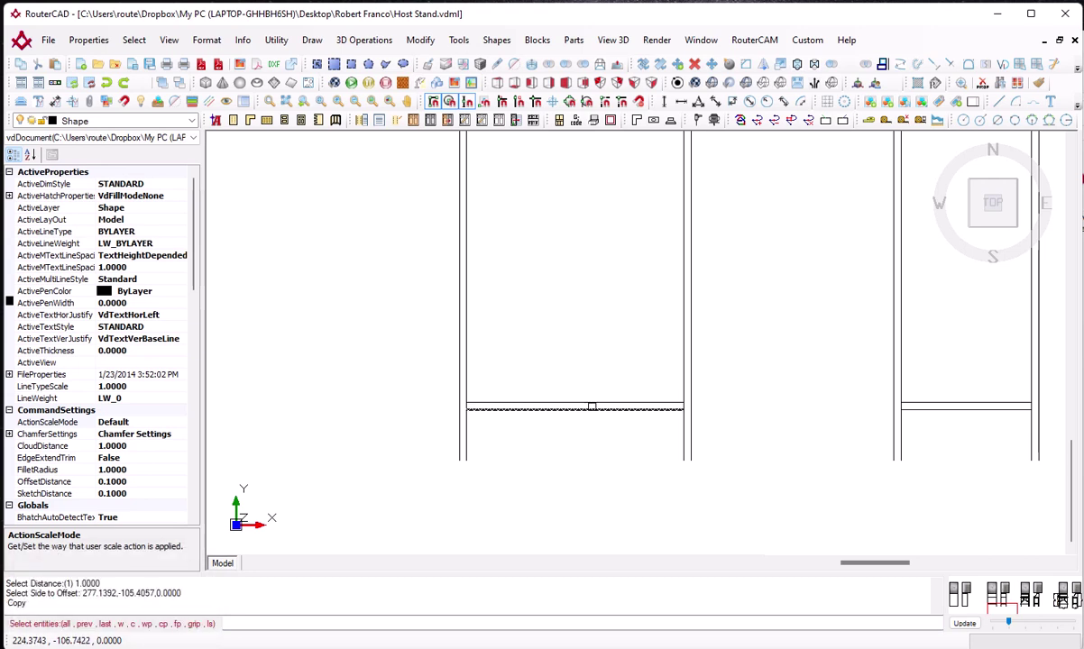
left_click(595, 402)
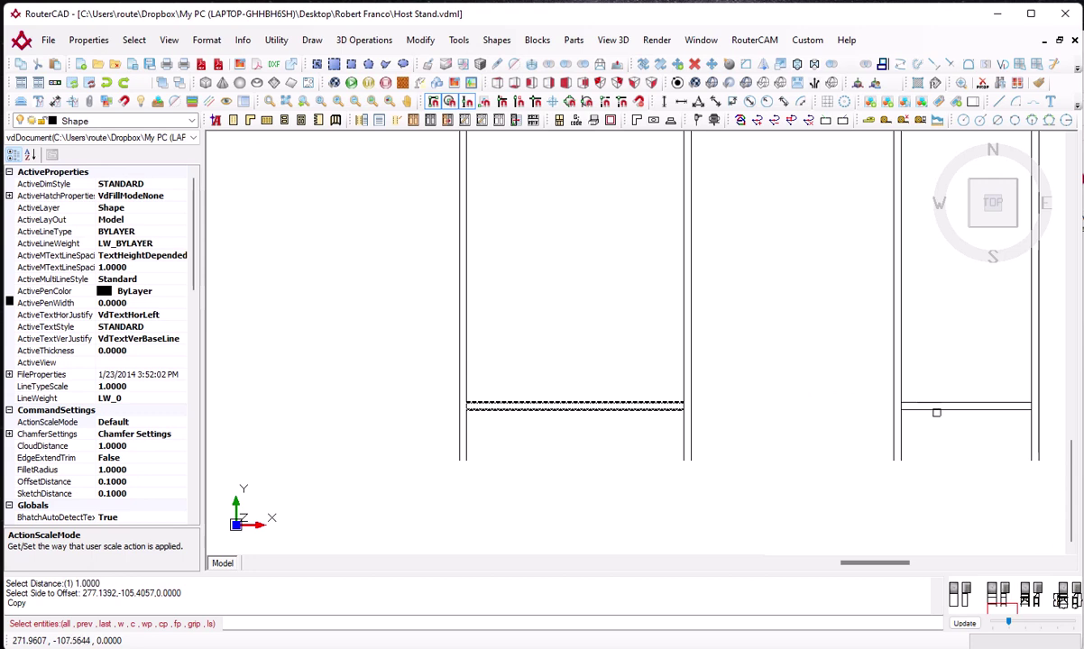
left_click(936, 410)
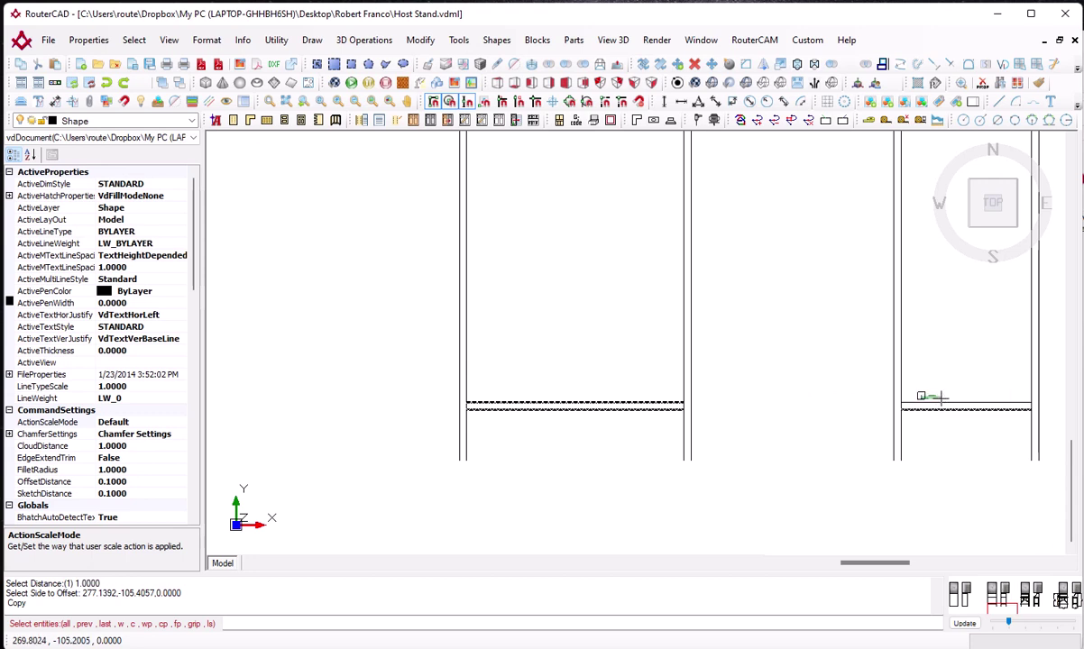
left_click(937, 400)
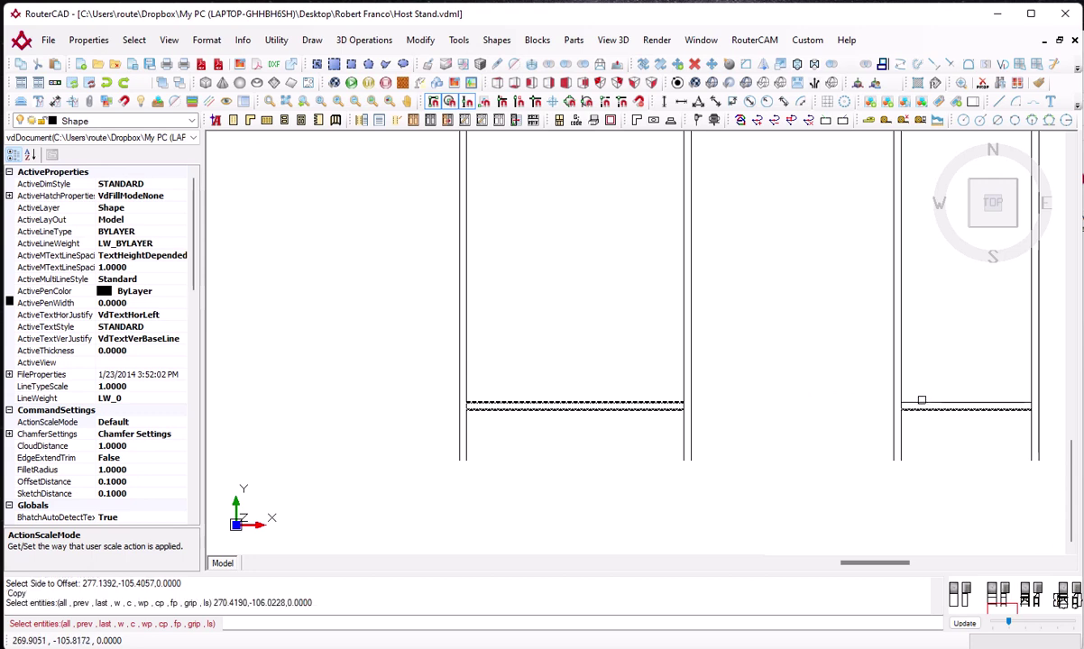
key("Return")
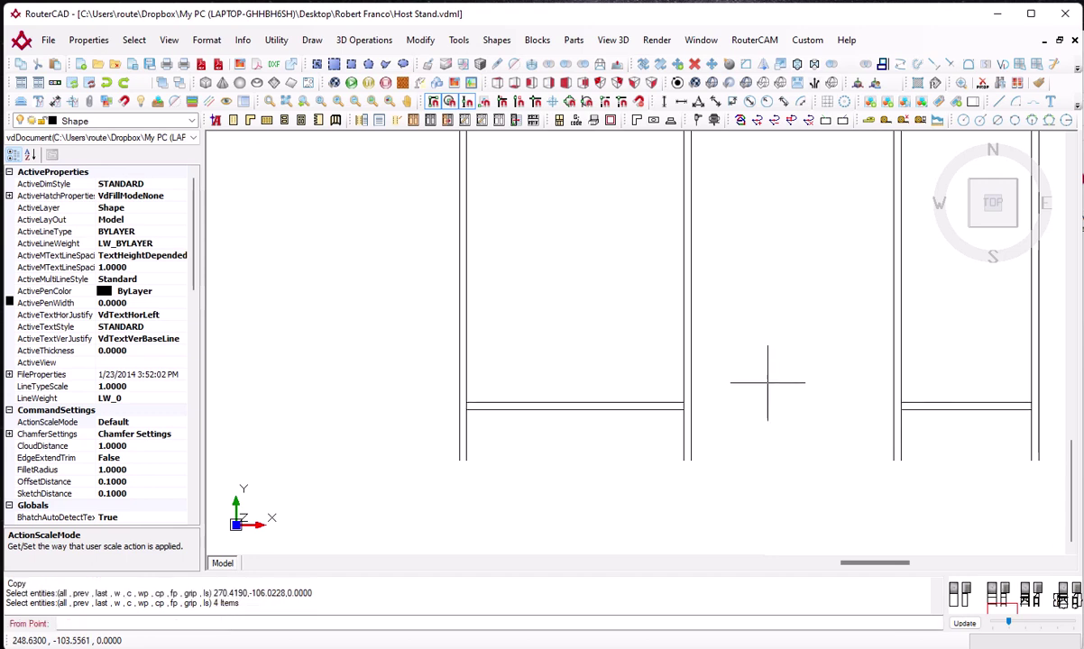
left_click(575, 410)
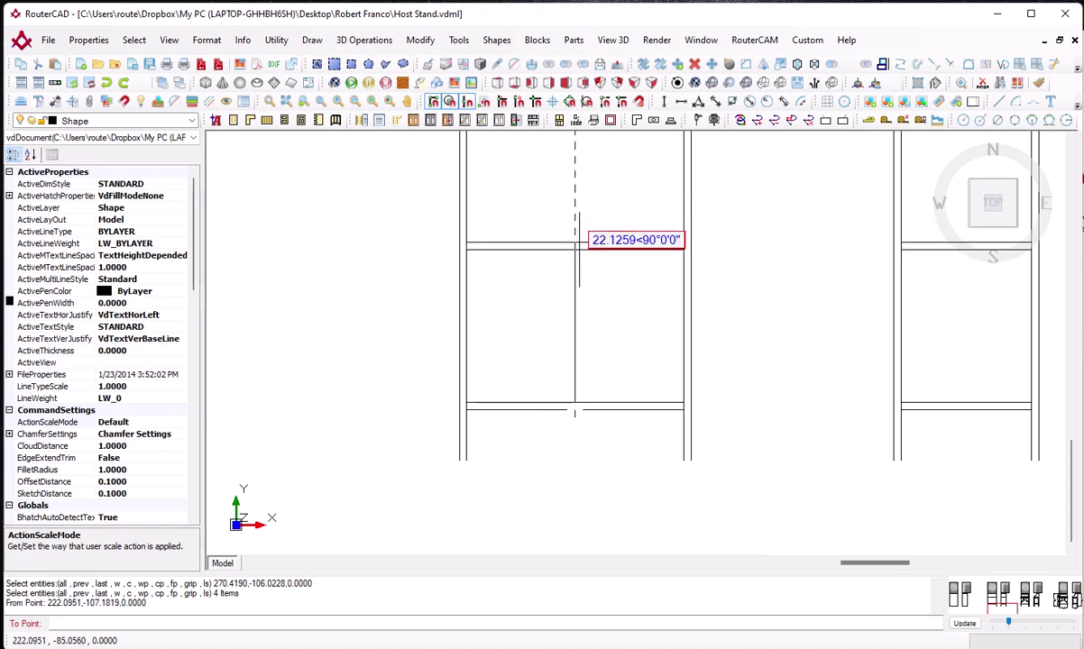
type("21")
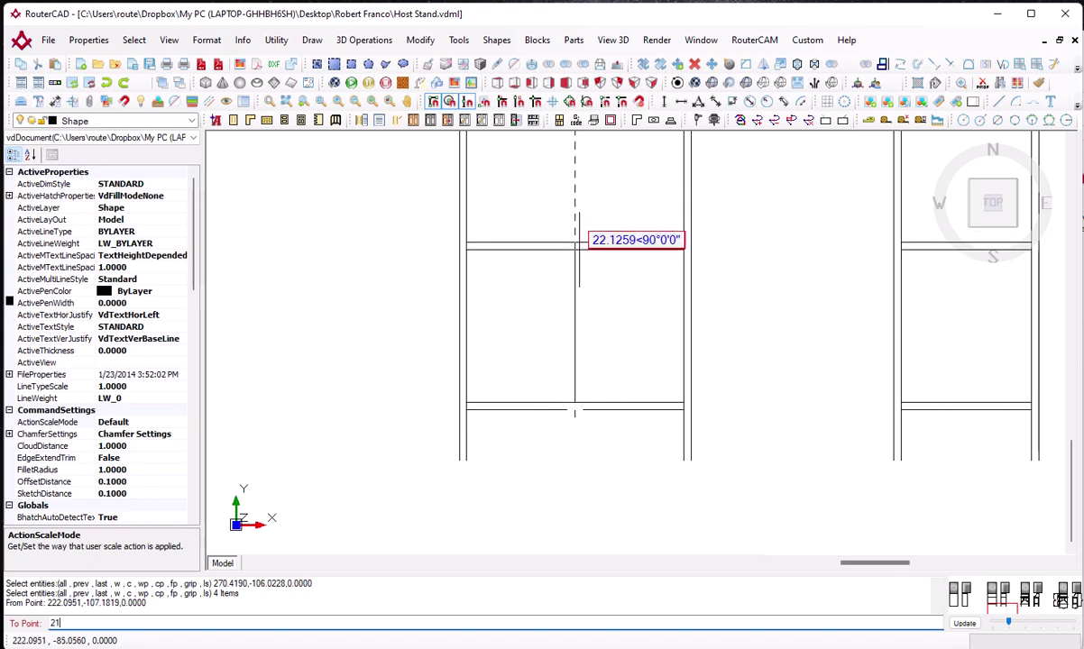
key("Return")
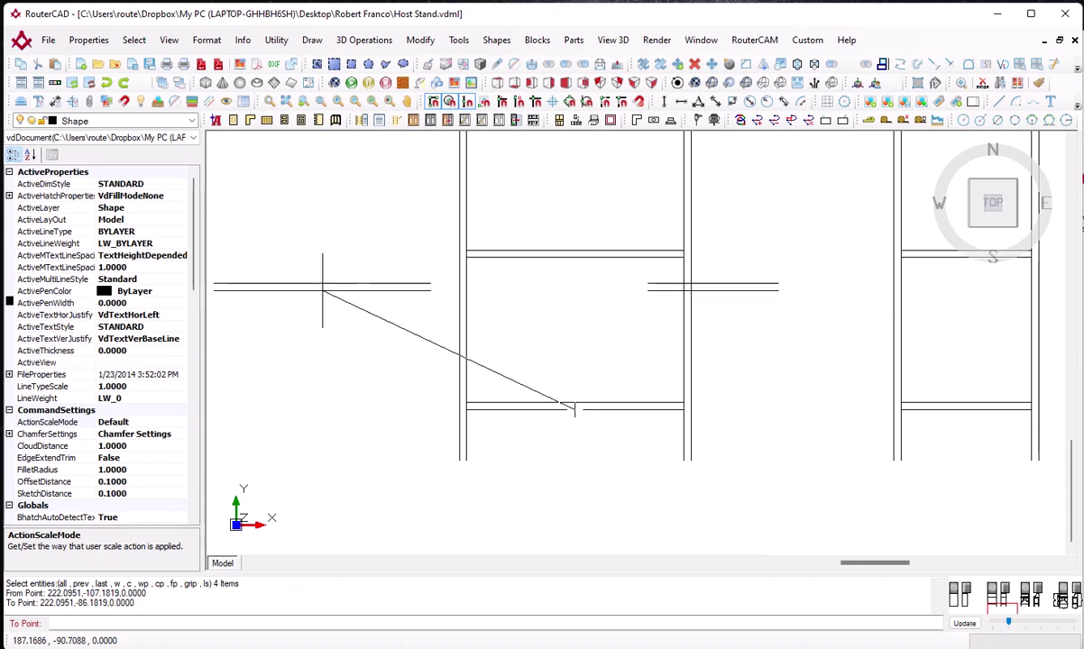
key("Escape")
Compare the copied upper rails with the vertical dimension of the inset-panel section in the front-view photo
middle_click_drag(434, 288, 440, 307)
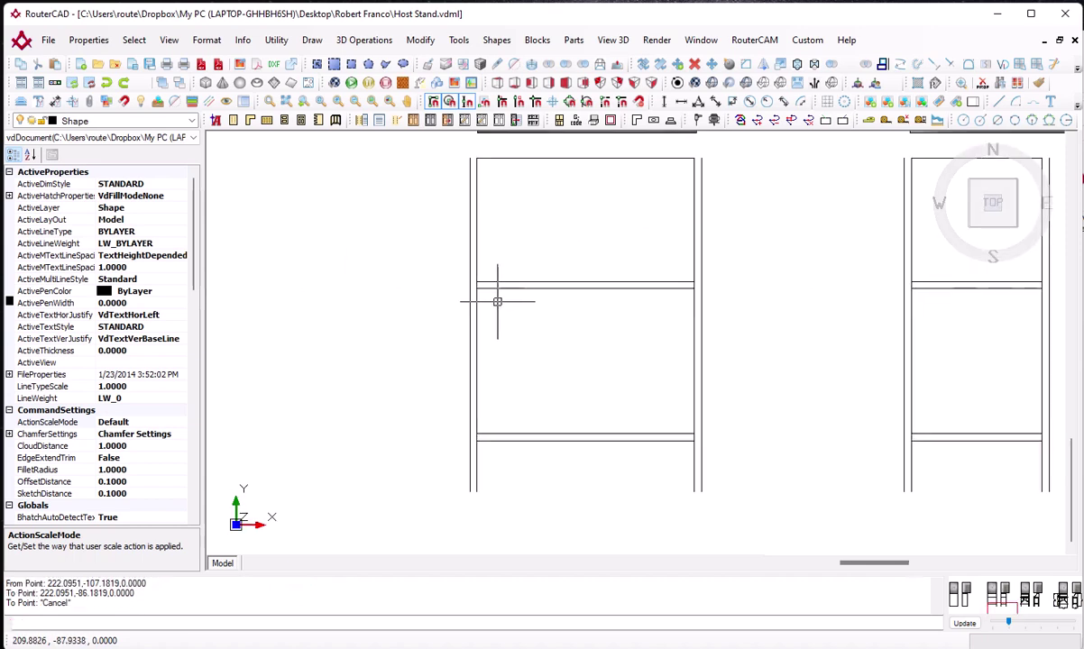
scroll(498, 297, "down", 3)
middle_click_drag(515, 195, 577, 344)
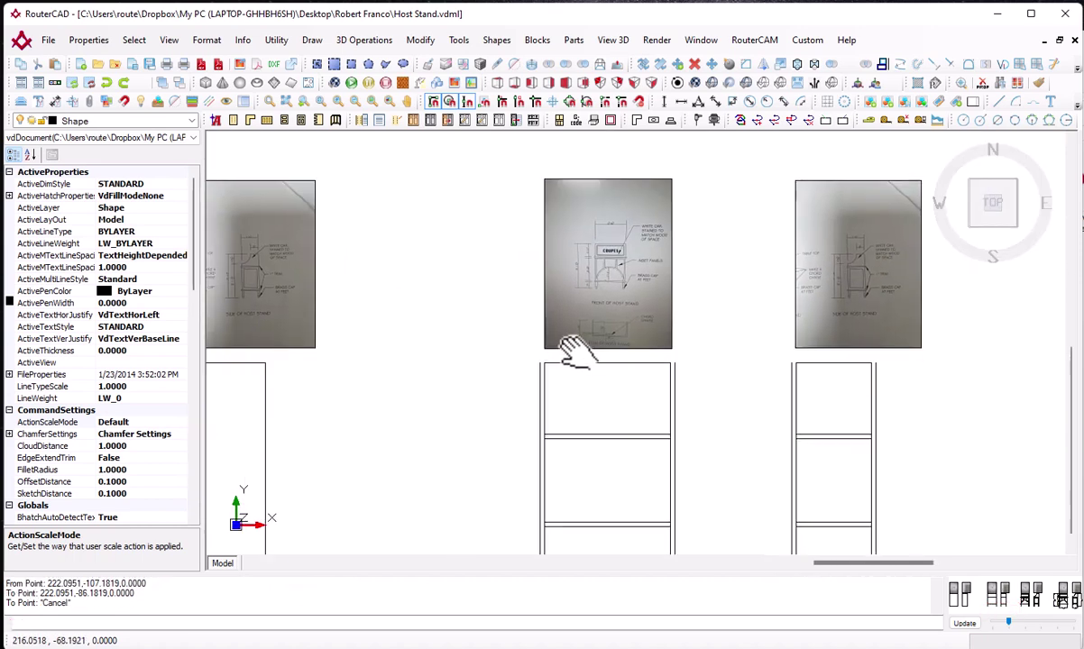
scroll(600, 291, "up", 5)
scroll(603, 289, "up", 4)
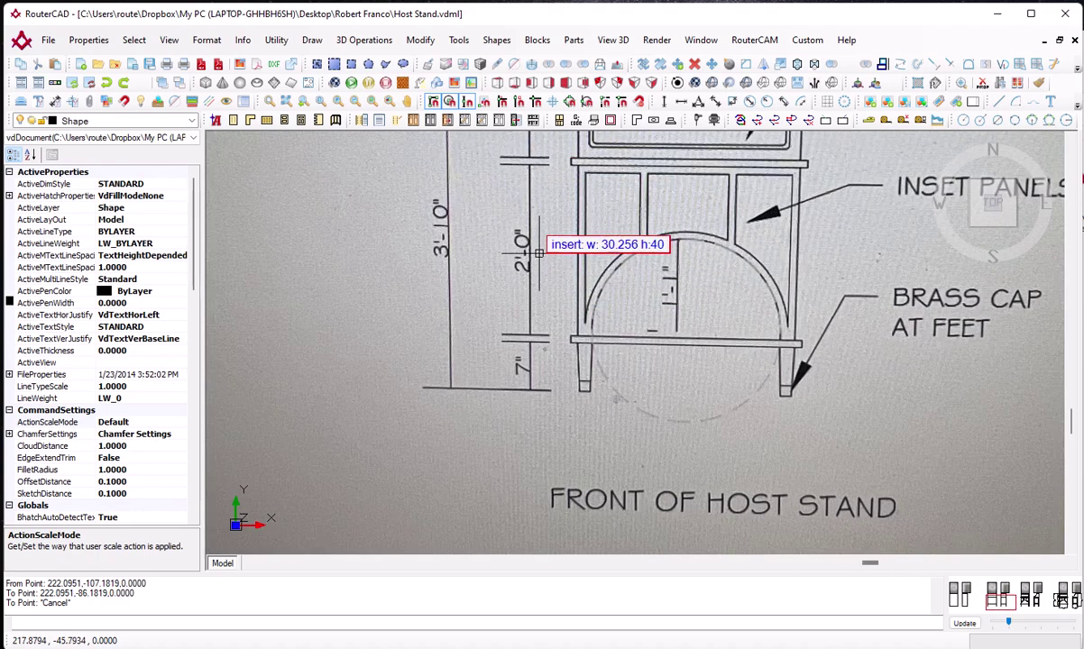
scroll(595, 397, "down", 5)
scroll(609, 330, "down", 2)
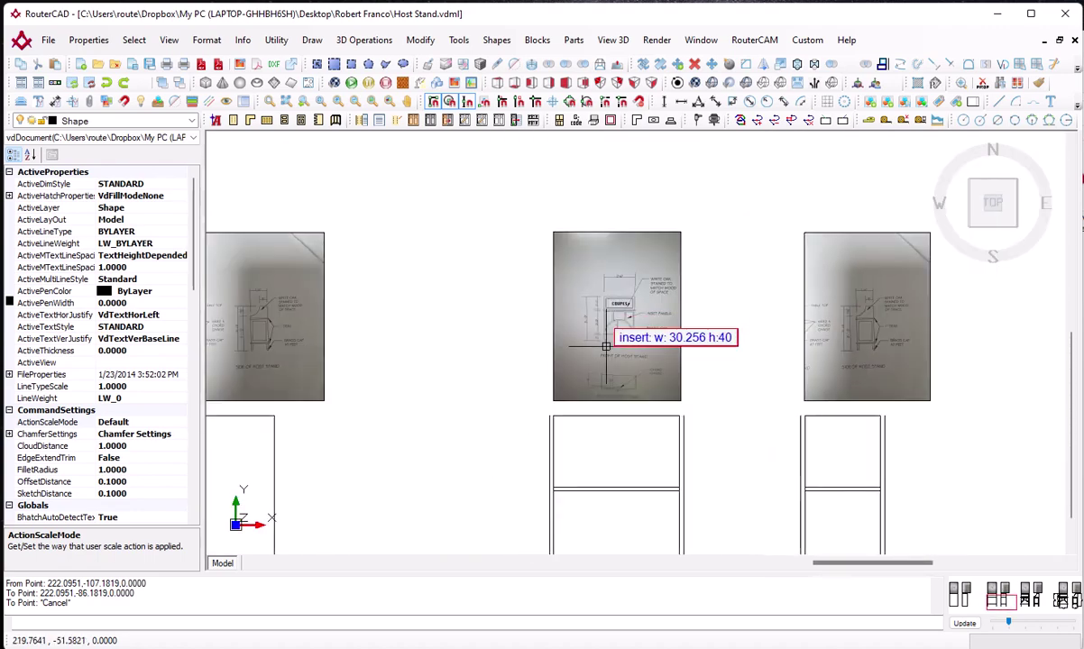
middle_click_drag(591, 501, 571, 355)
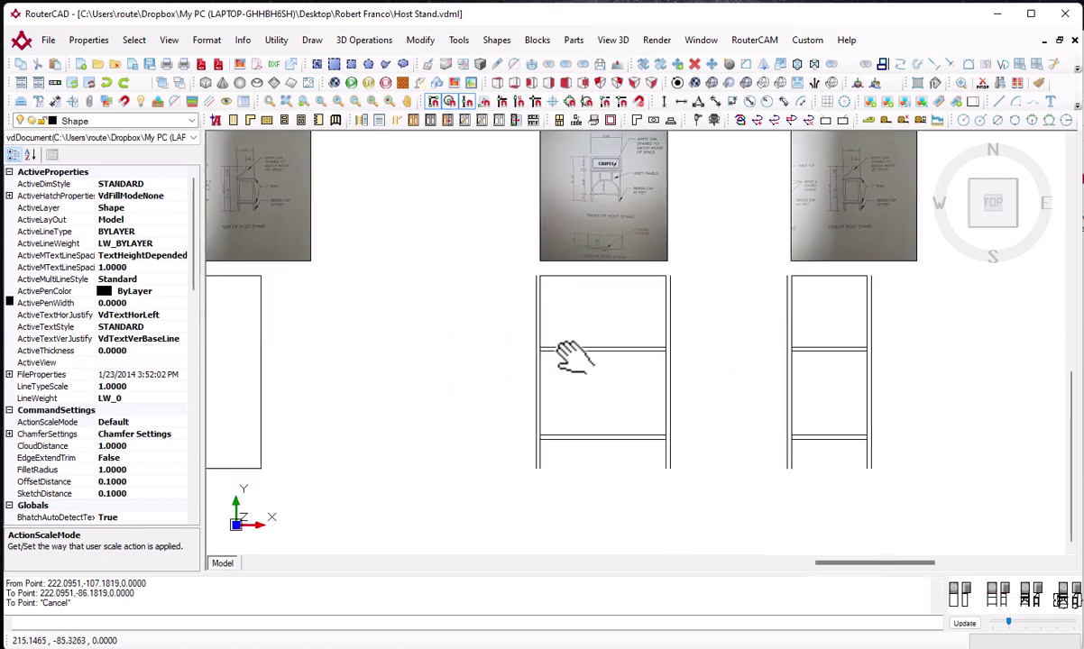
Measure with Tape from the lower rail's top line to the upper rail's bottom line in the front view
left_click(65, 622)
type("ta")
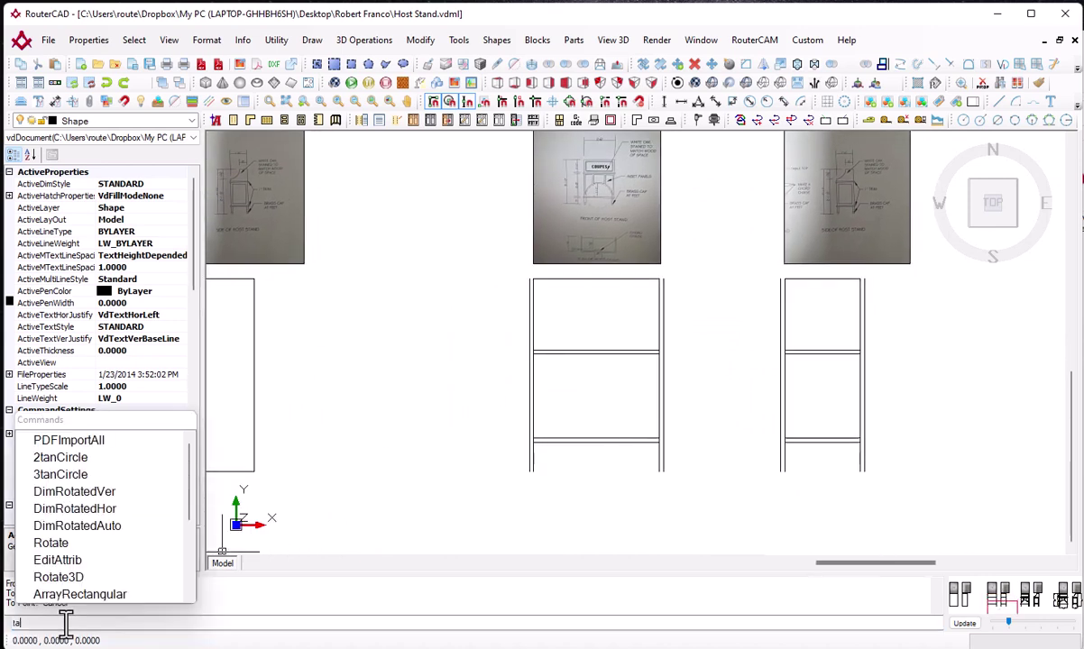
type("pe")
key("Return")
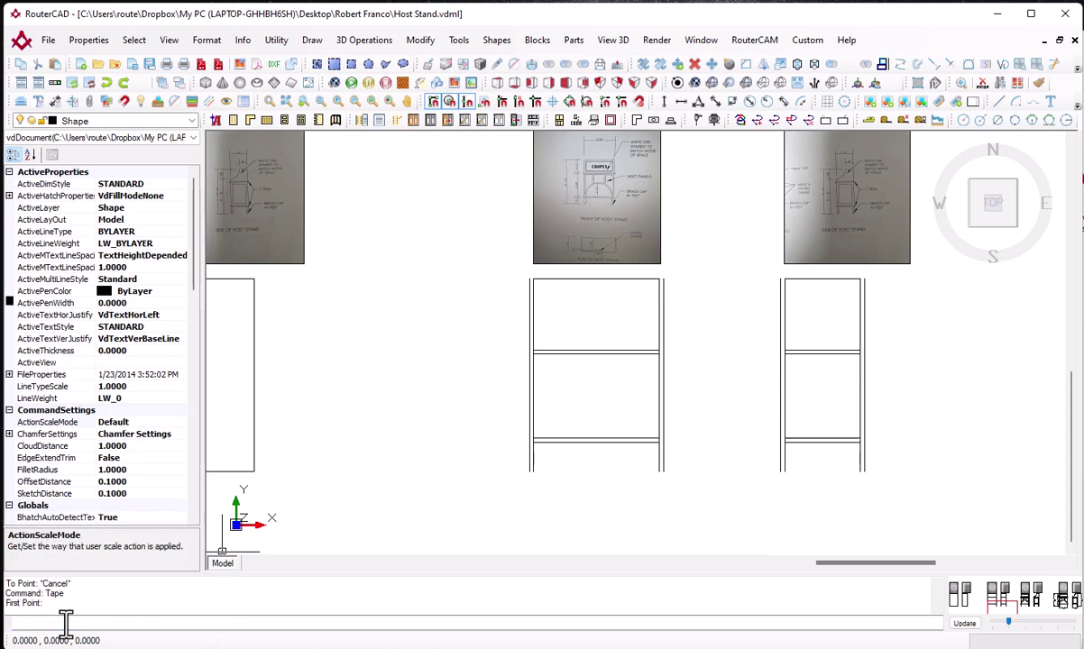
scroll(529, 435, "up", 2)
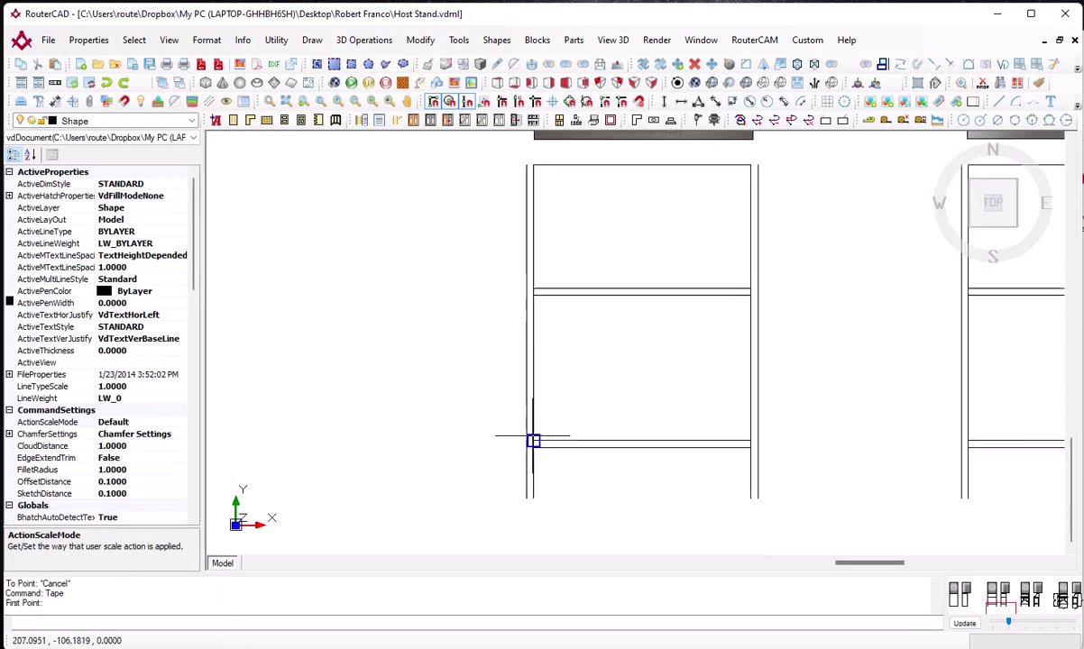
left_click(533, 441)
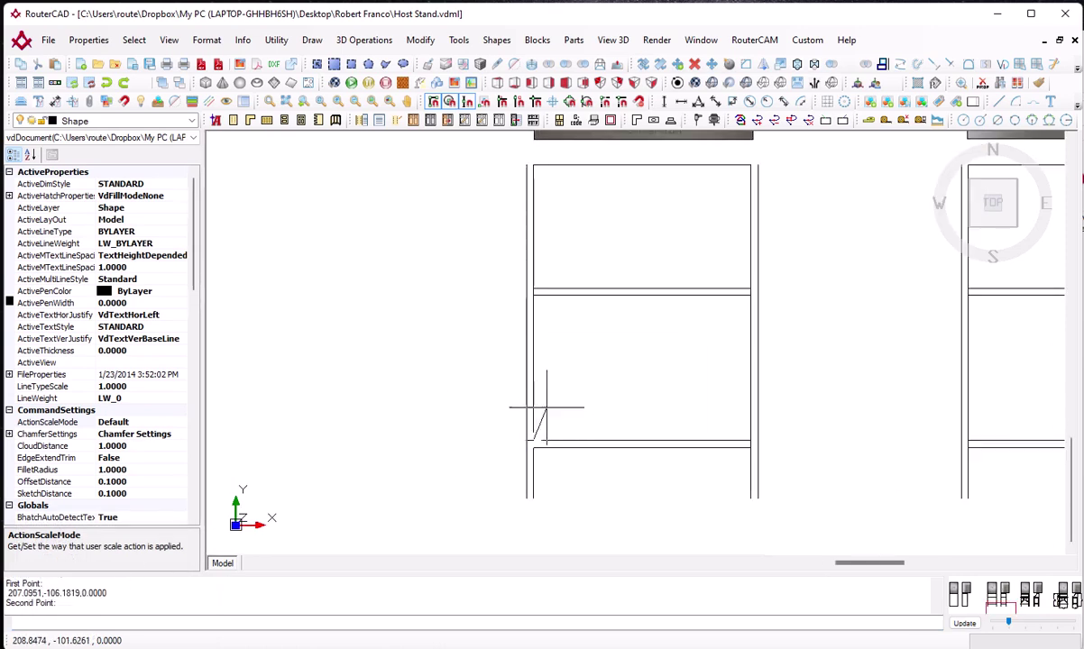
left_click(533, 294)
Examine the front-view photo again for how both rails meet the legs and how the rail spacing is dimensioned
middle_click_drag(646, 407, 624, 421)
scroll(639, 415, "down", 3)
middle_click_drag(622, 292, 625, 303)
scroll(626, 307, "up", 5)
scroll(634, 319, "up", 2)
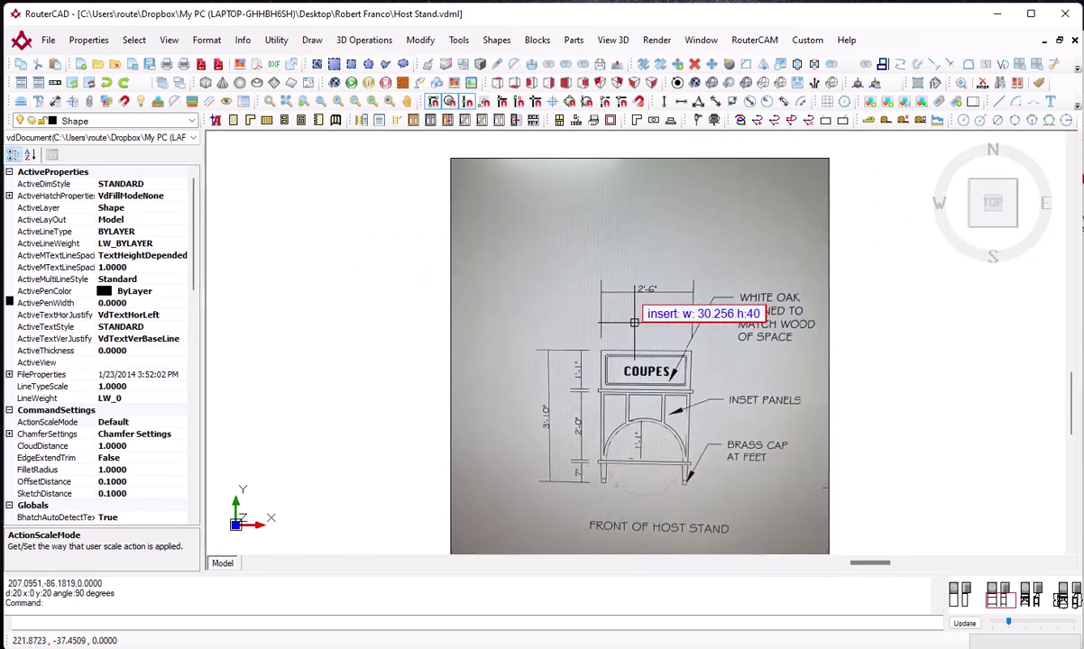
mouse_move(568, 397)
middle_mouse_down()
mouse_move(600, 386)
mouse_move(550, 388)
middle_mouse_up()
scroll(550, 388, "up", 3)
scroll(551, 388, "up", 4)
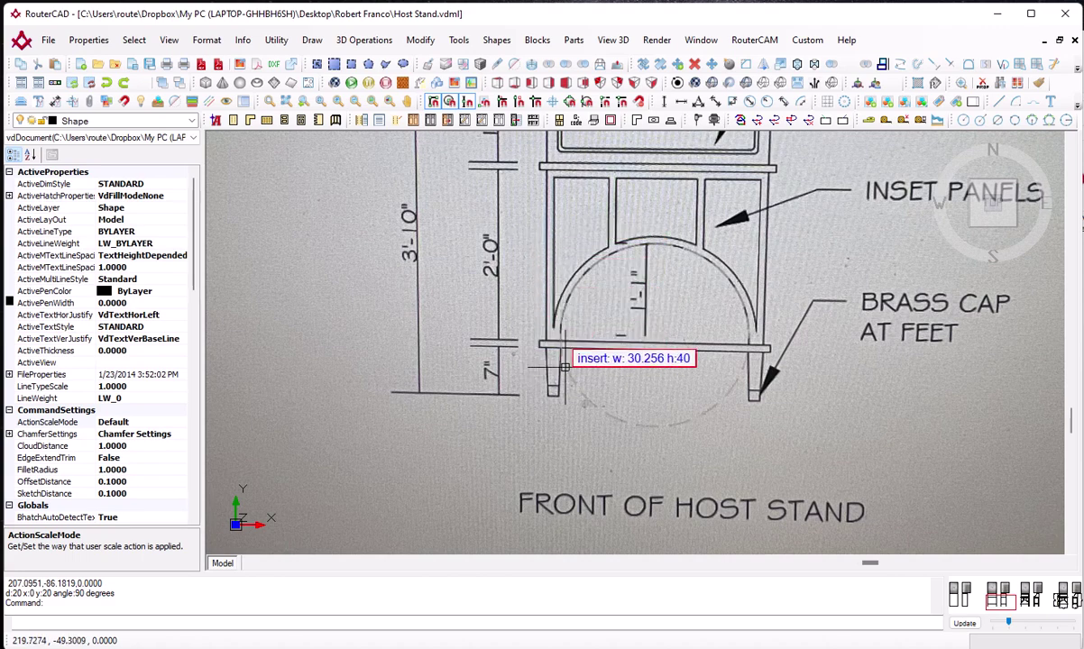
scroll(595, 379, "down", 4)
scroll(602, 370, "down", 4)
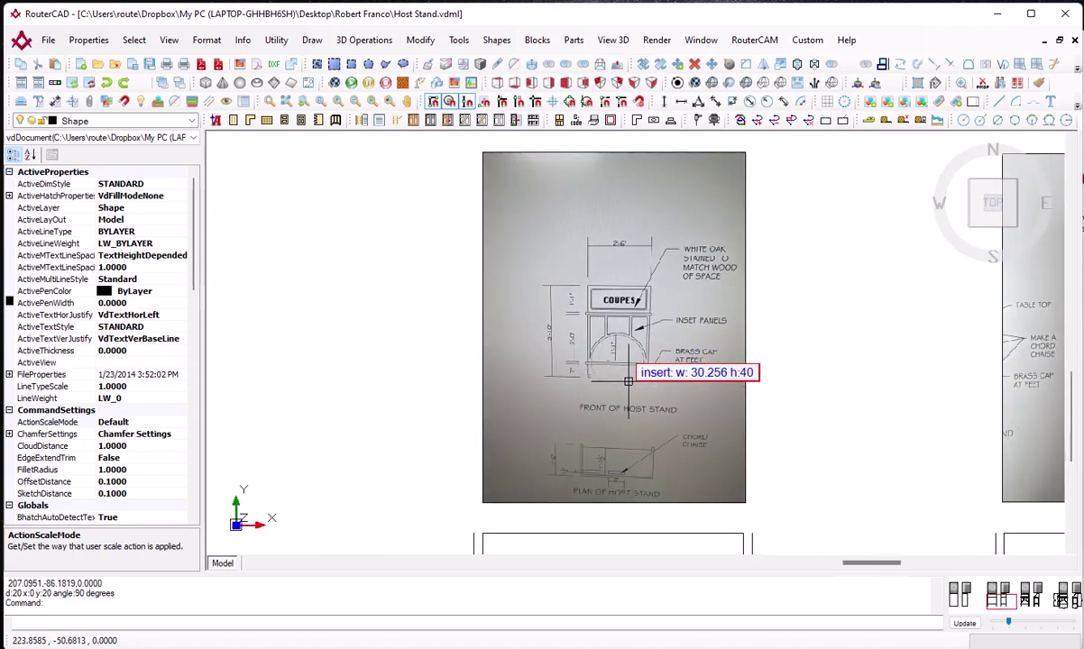
Start Extend and select the upper- and lower-rail lines of the front and side views as boundary entities
middle_click_drag(594, 446, 559, 413)
scroll(535, 488, "up", 1)
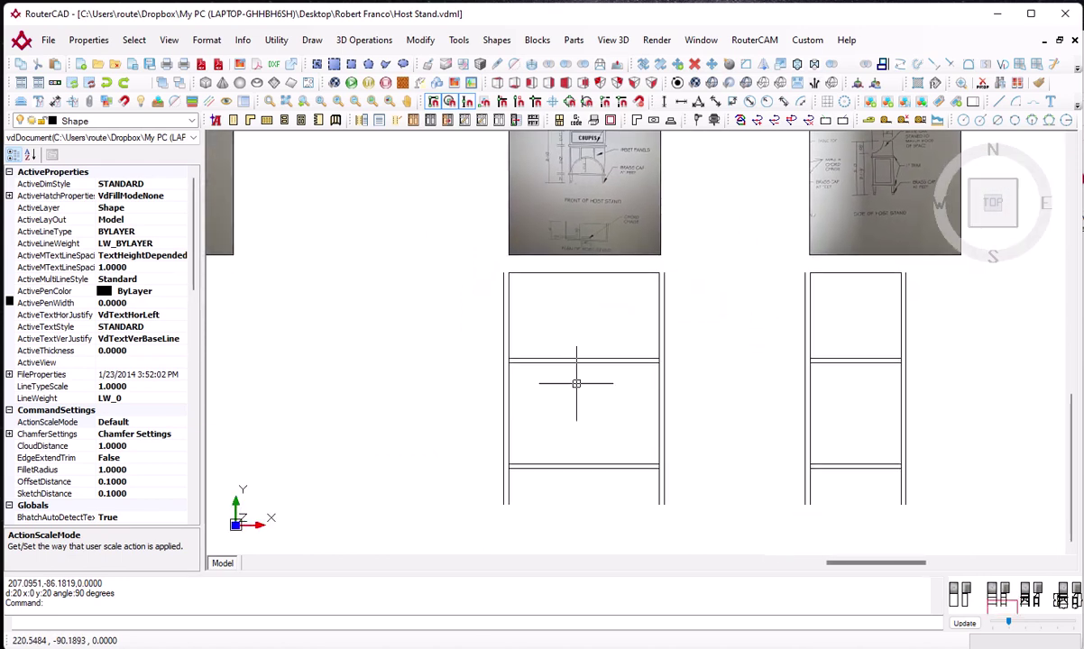
scroll(547, 416, "up", 1)
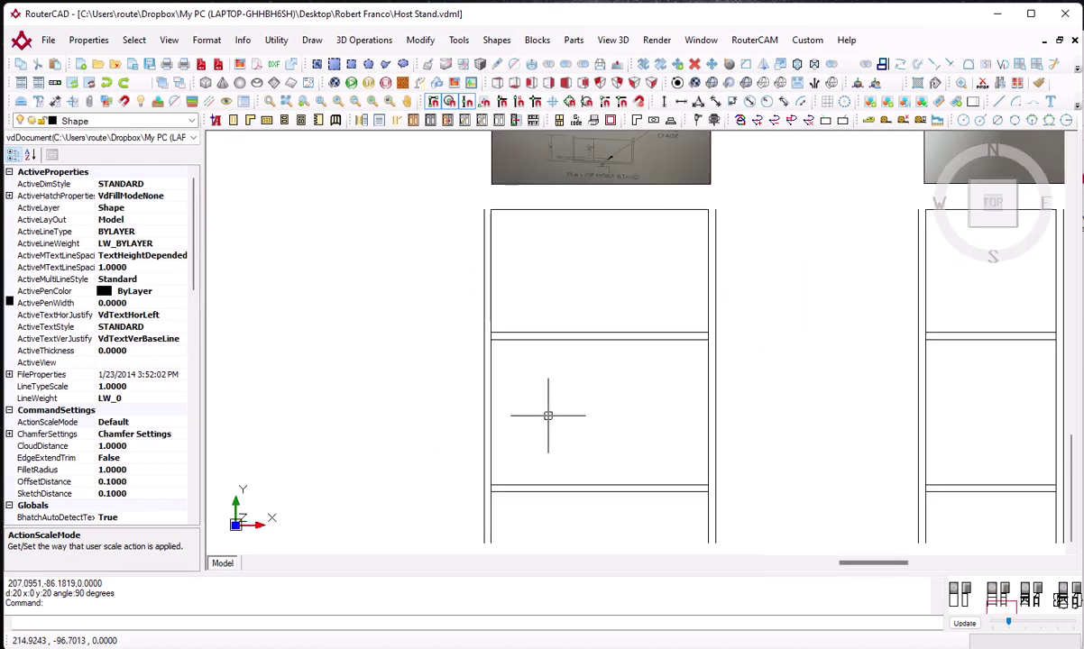
type("extend")
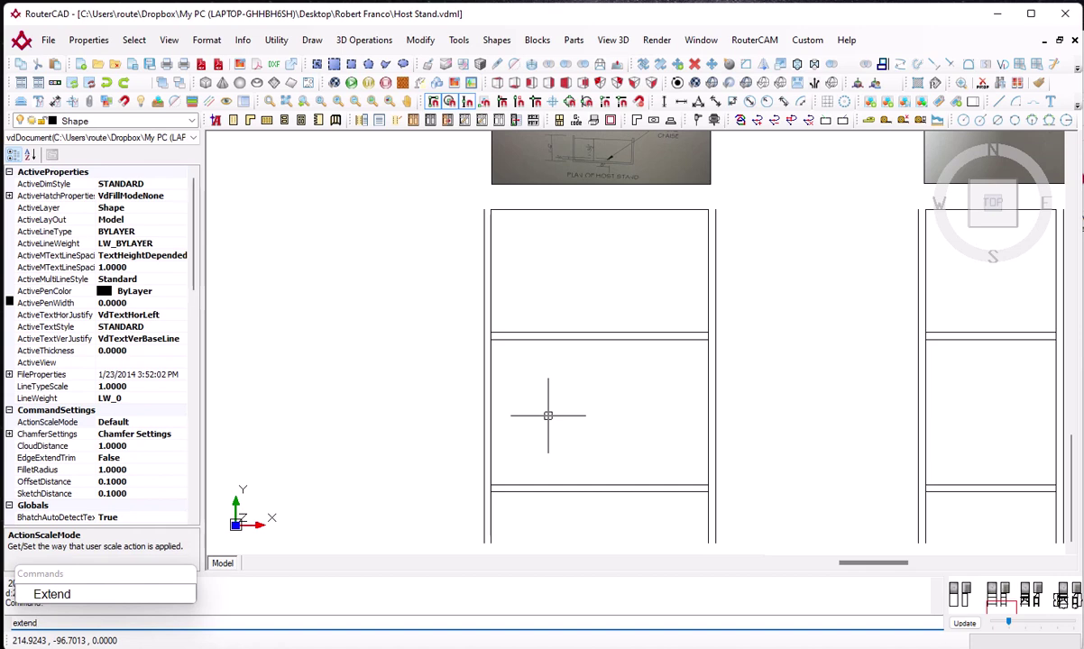
key("Return")
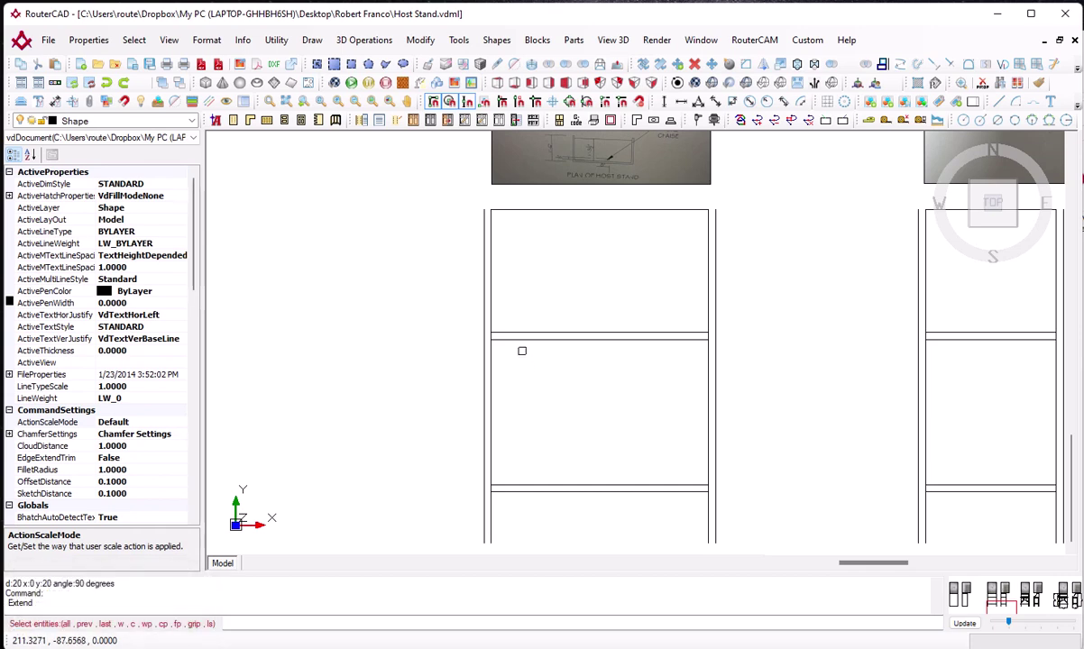
left_click(521, 339)
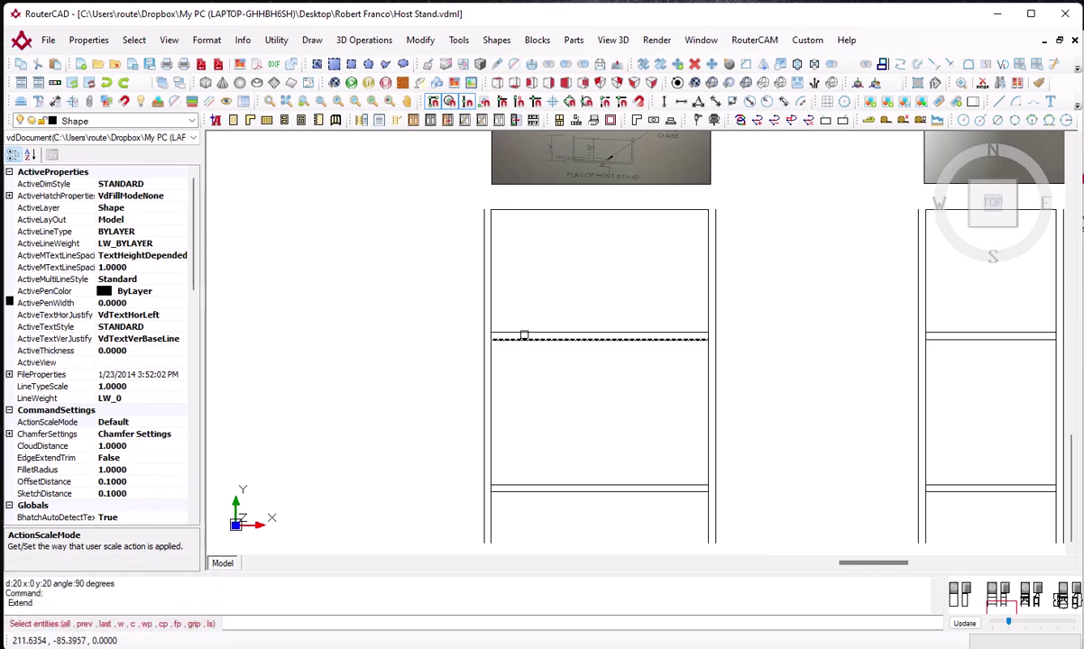
left_click(525, 333)
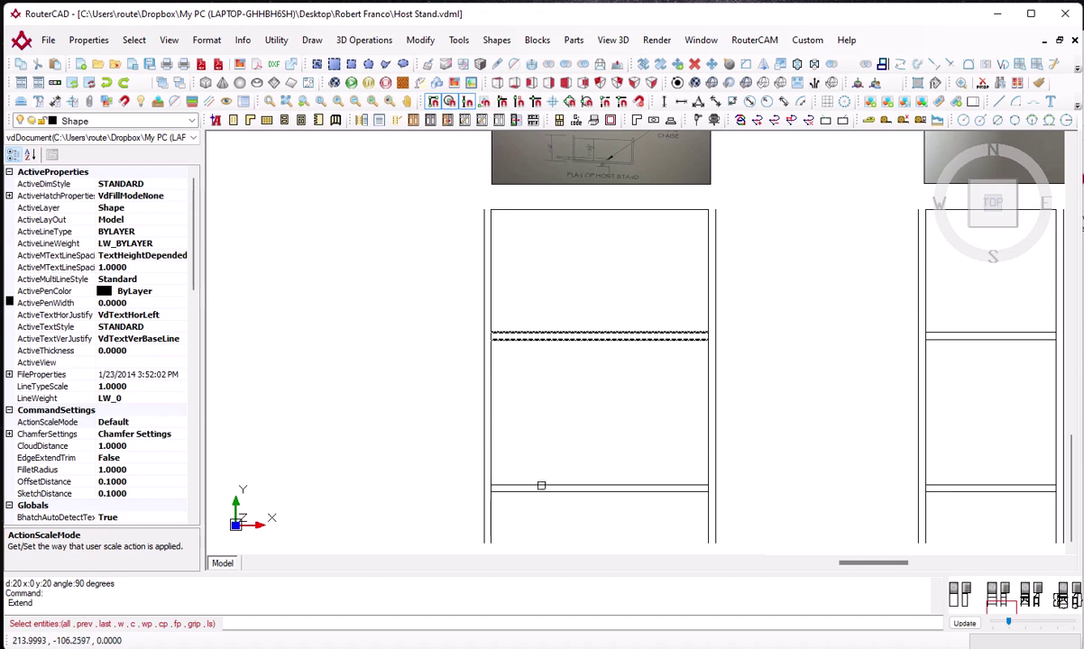
left_click(541, 486)
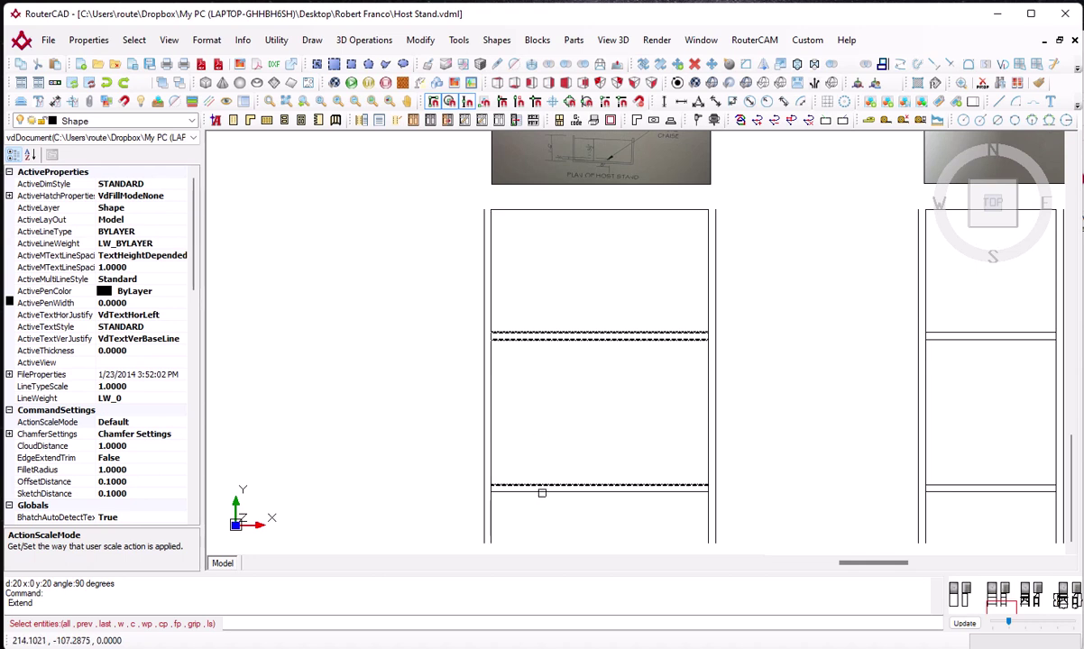
left_click(543, 492)
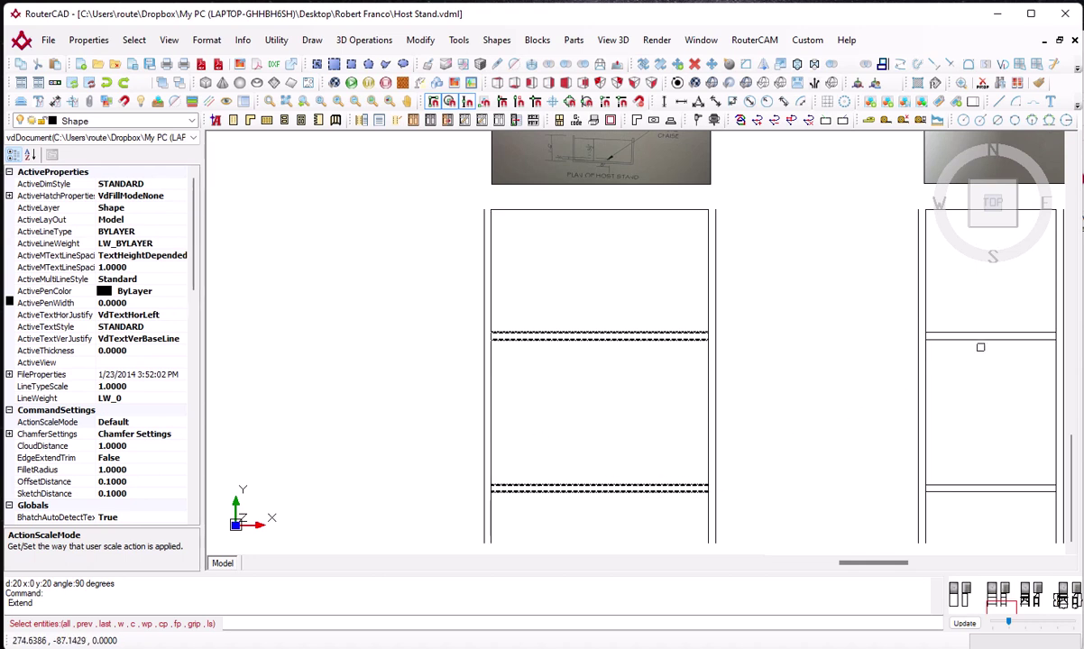
mouse_move(965, 377)
middle_mouse_down()
mouse_move(763, 382)
mouse_move(761, 365)
middle_mouse_up()
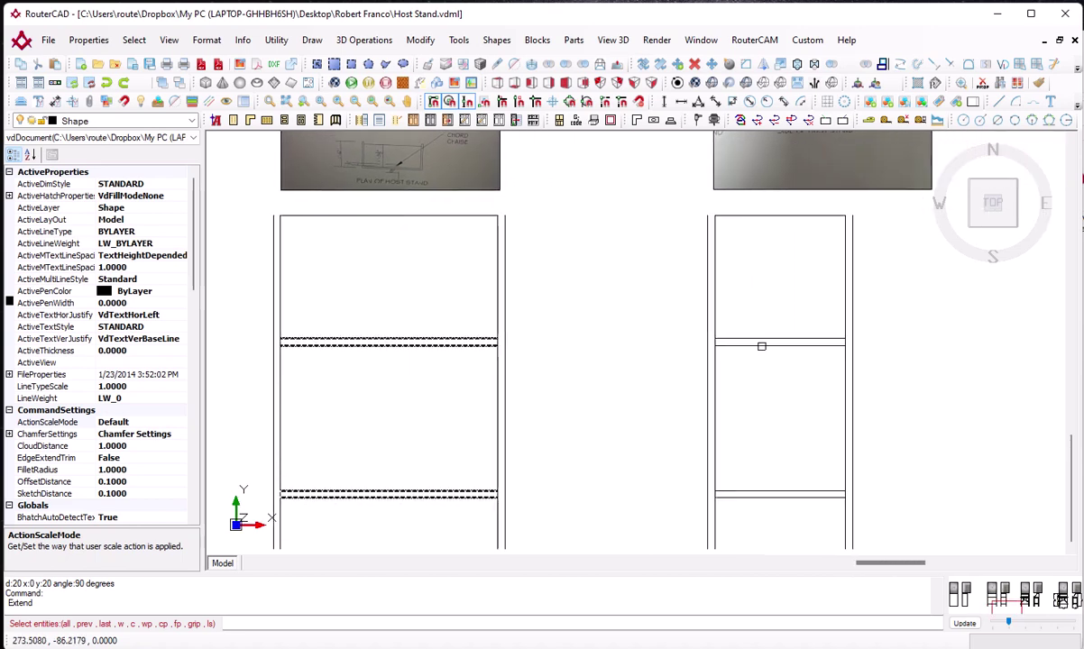
left_click(760, 344)
left_click(763, 340)
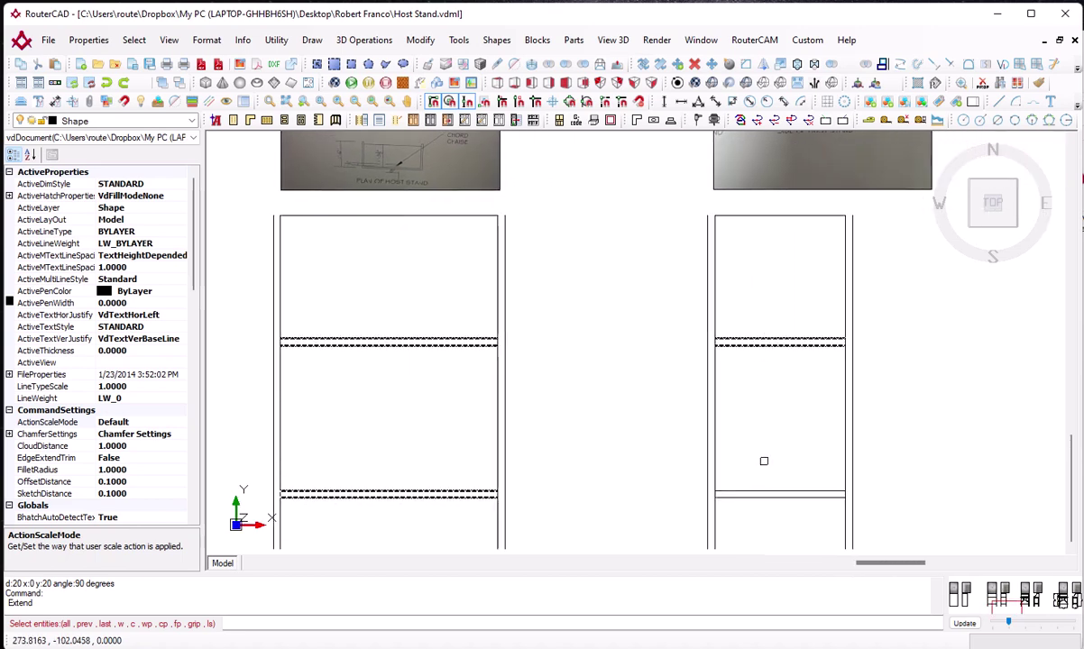
left_click(761, 492)
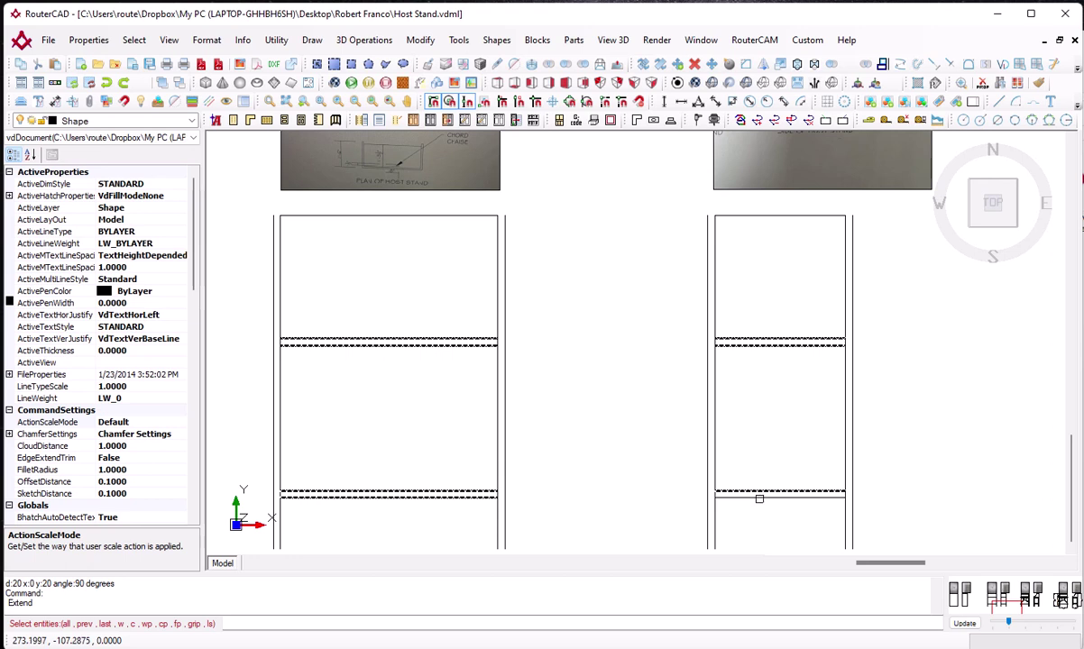
left_click(760, 497)
Add the outer leg lines of the side and front views to the Extend boundaries and finish the selection
left_click(709, 502)
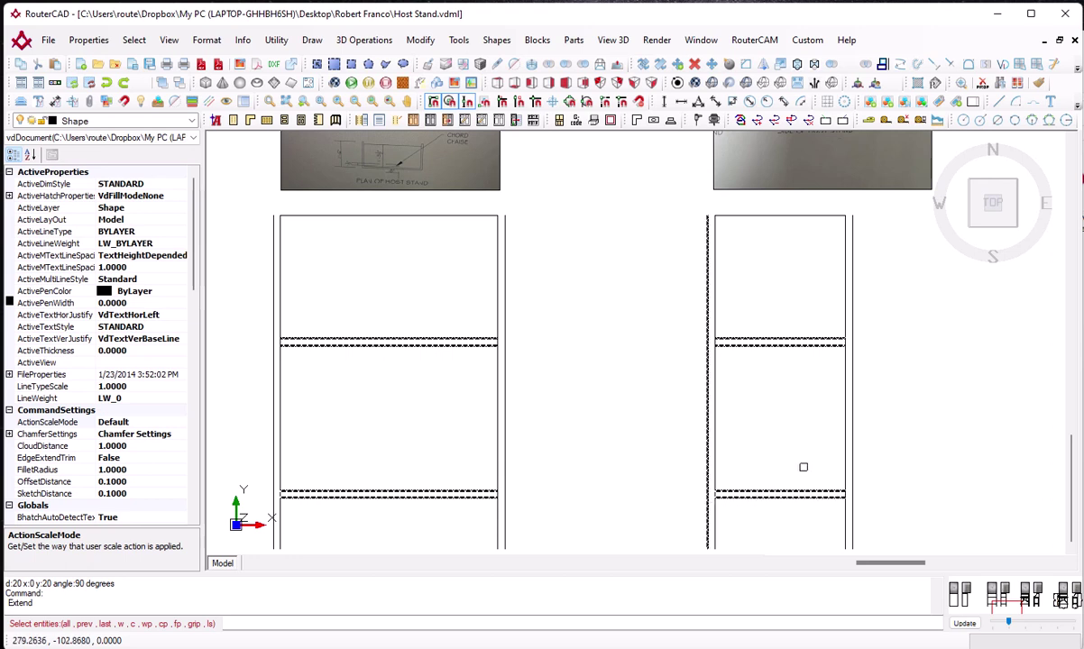
left_click(851, 445)
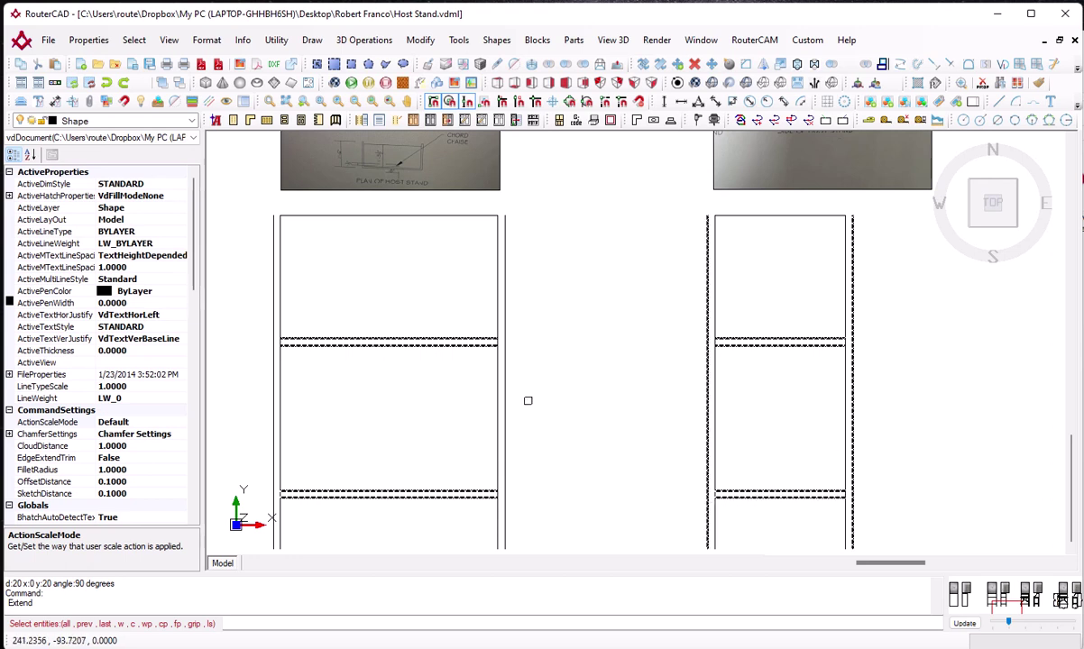
left_click(505, 416)
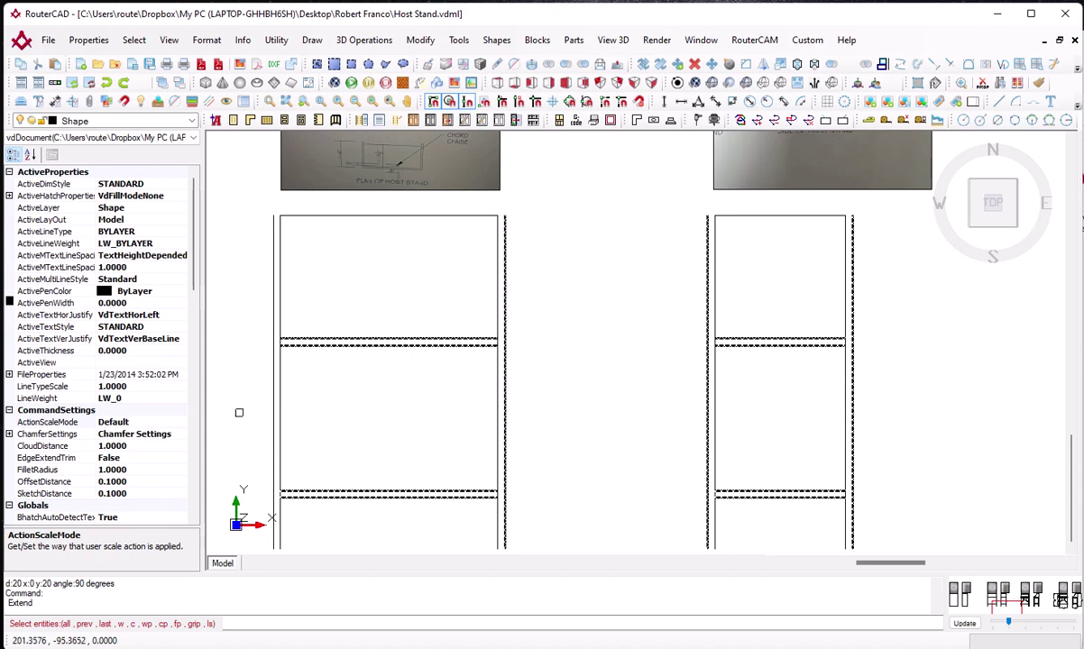
left_click(274, 422)
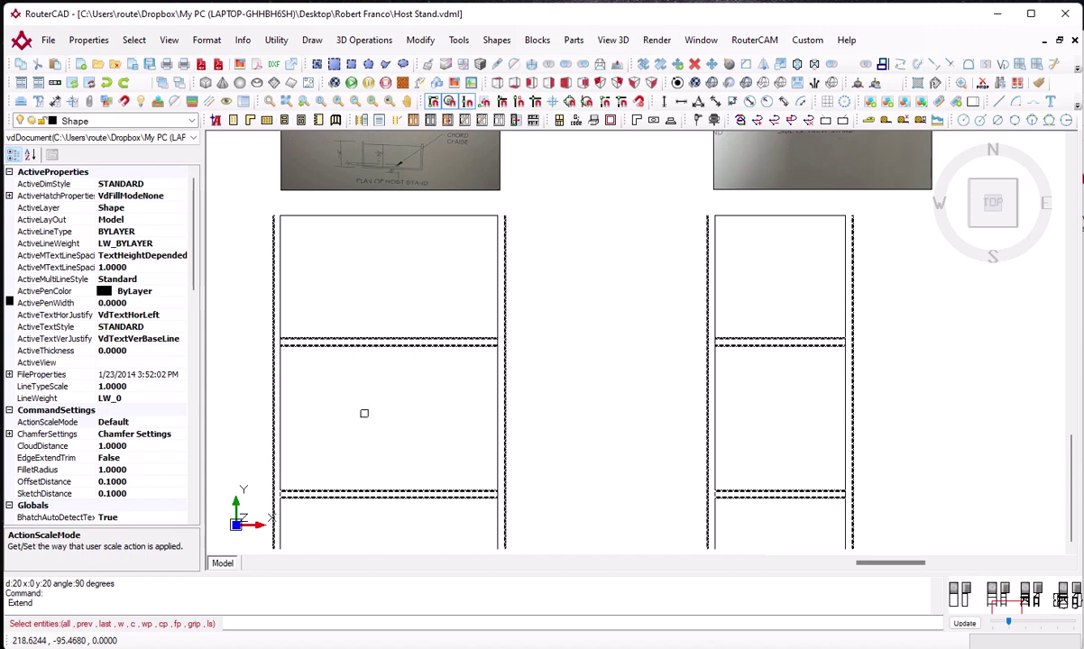
middle_click_drag(364, 411, 593, 358)
scroll(593, 358, "down", 1)
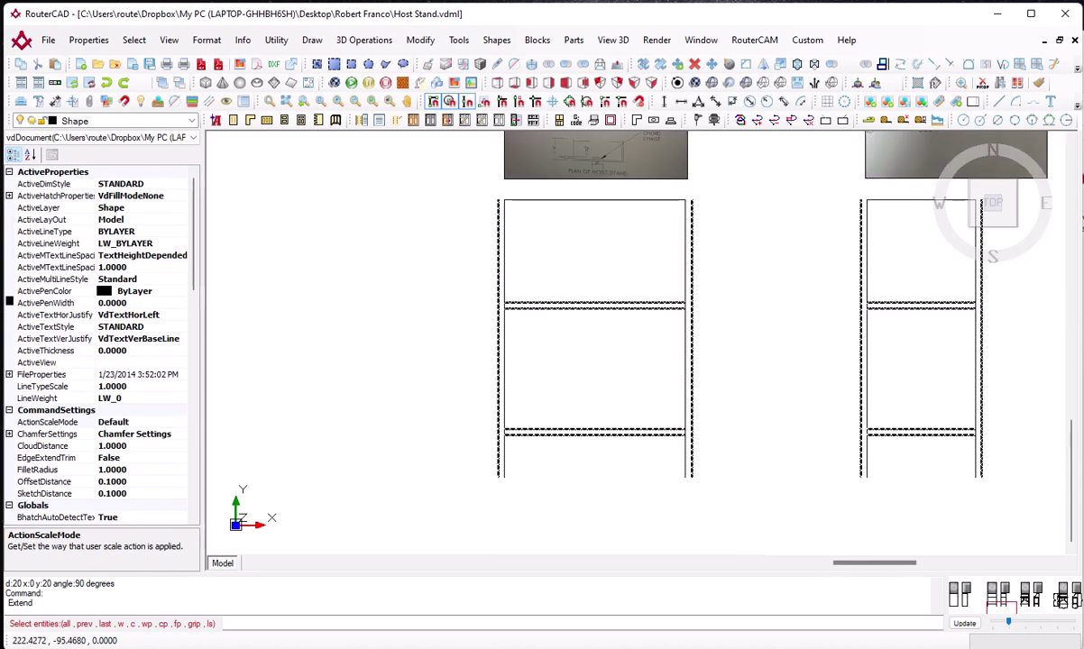
scroll(595, 361, "up", 1)
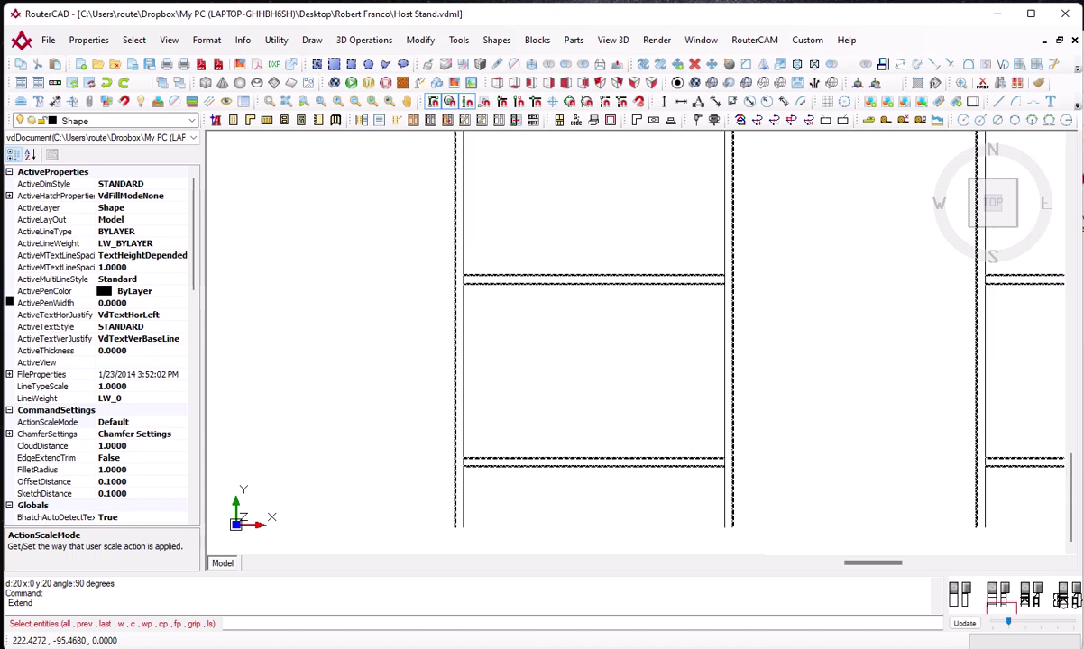
key("Return")
Extend both ends of the upper- and lower-rail lines in the front view to the outer leg lines
scroll(492, 446, "up", 2)
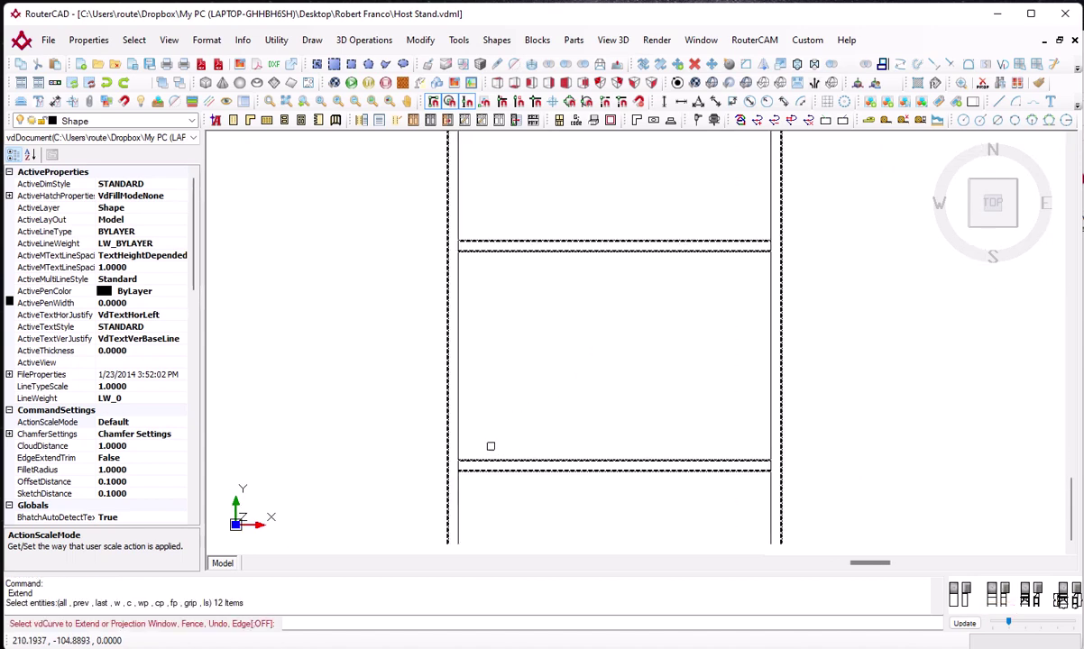
left_click(453, 467)
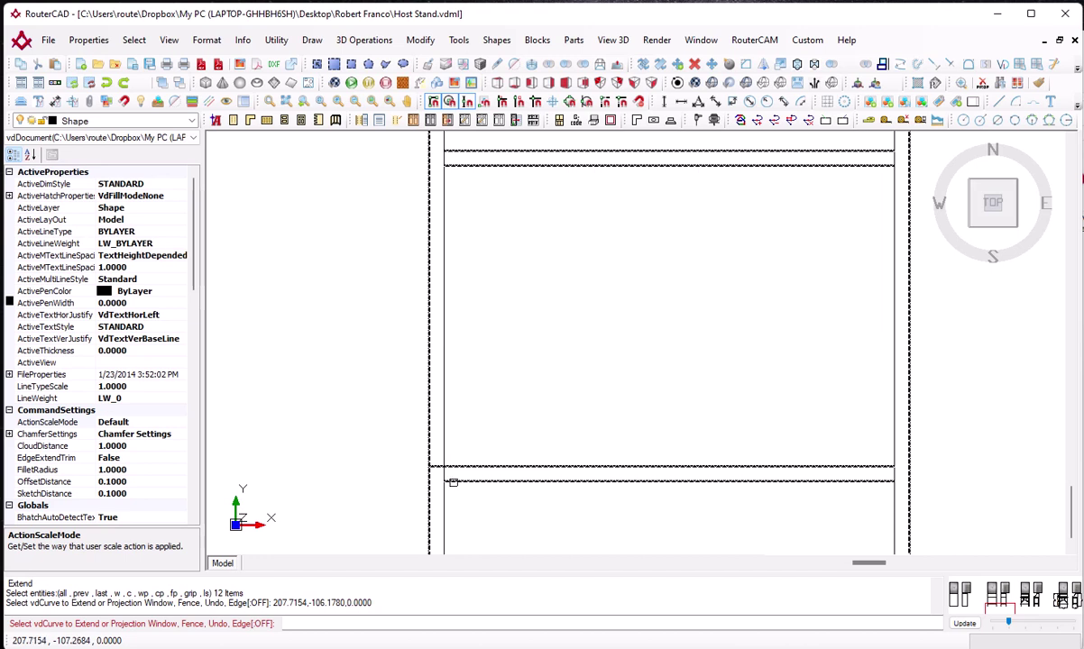
left_click(453, 482)
left_click(455, 165)
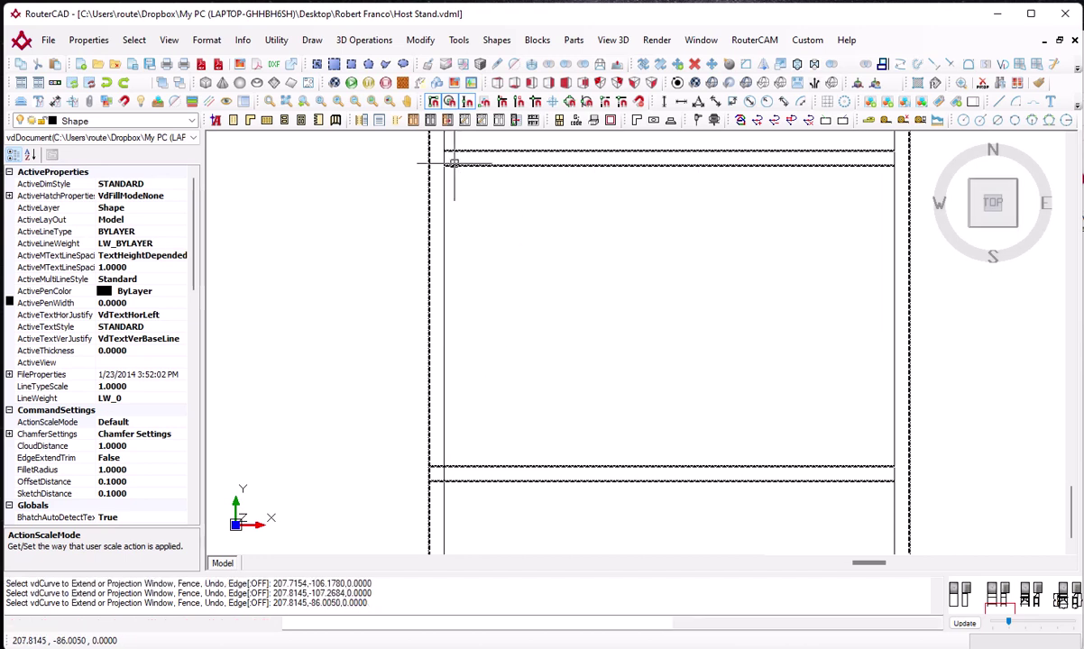
left_click(454, 152)
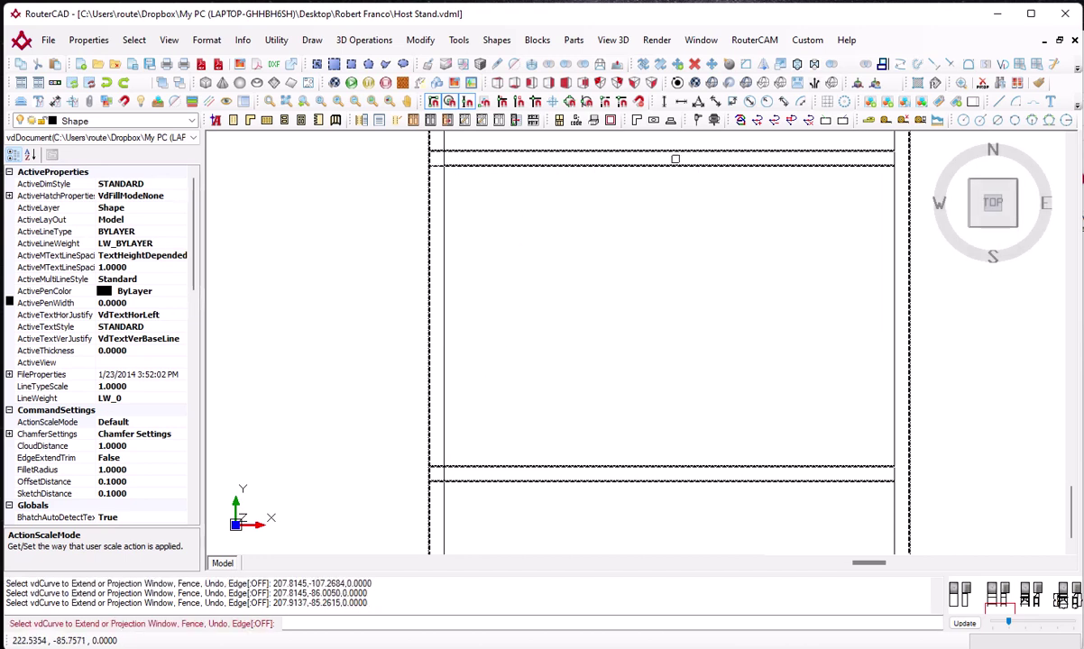
left_click(881, 152)
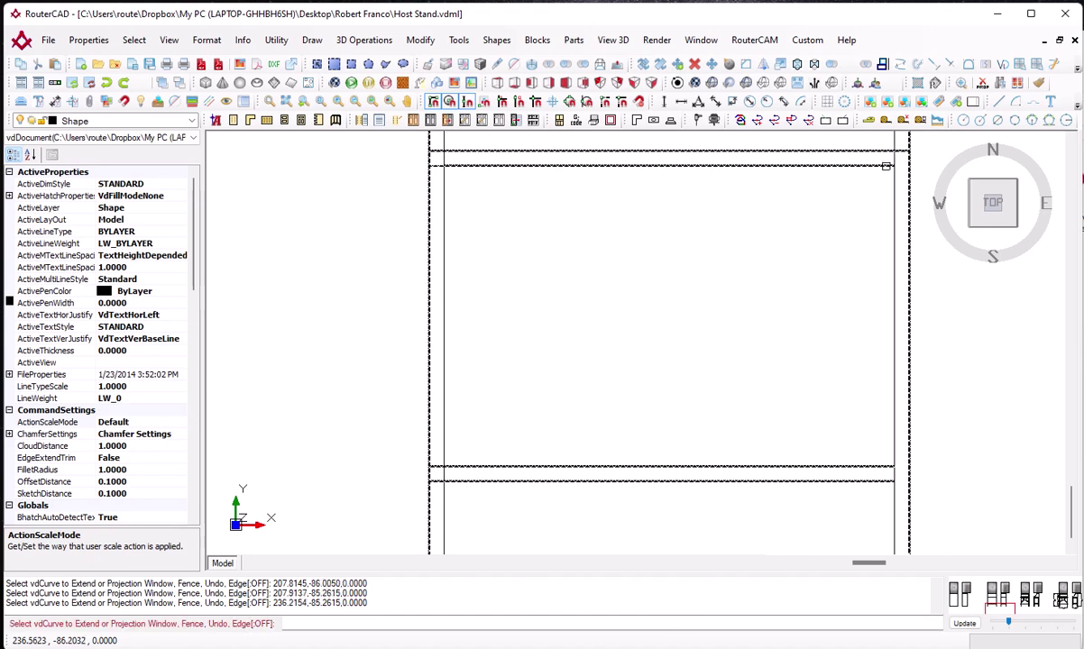
left_click(886, 166)
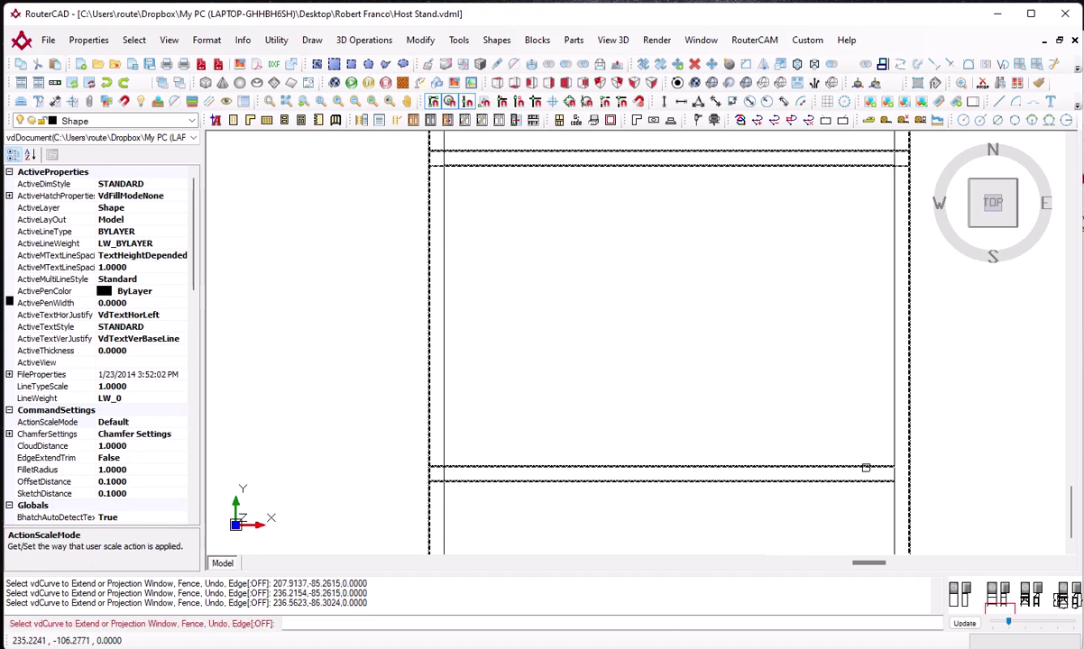
left_click(865, 468)
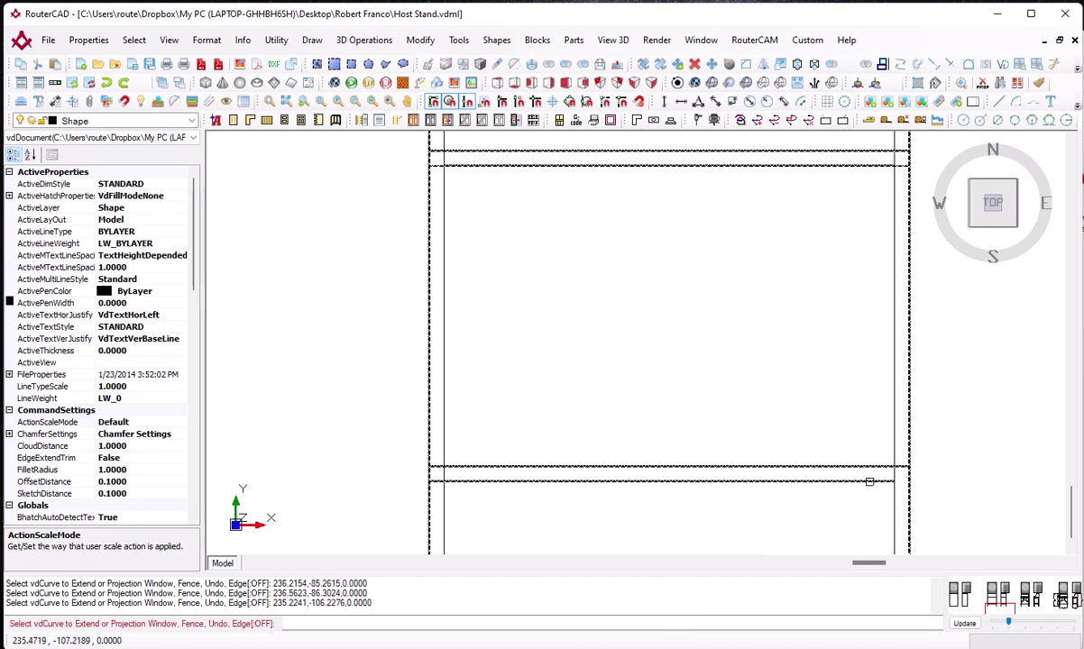
left_click(870, 481)
Extend the left ends of both lower-rail lines in the side view to the outer left leg line
middle_click_drag(760, 367, 694, 395)
scroll(693, 399, "down", 3)
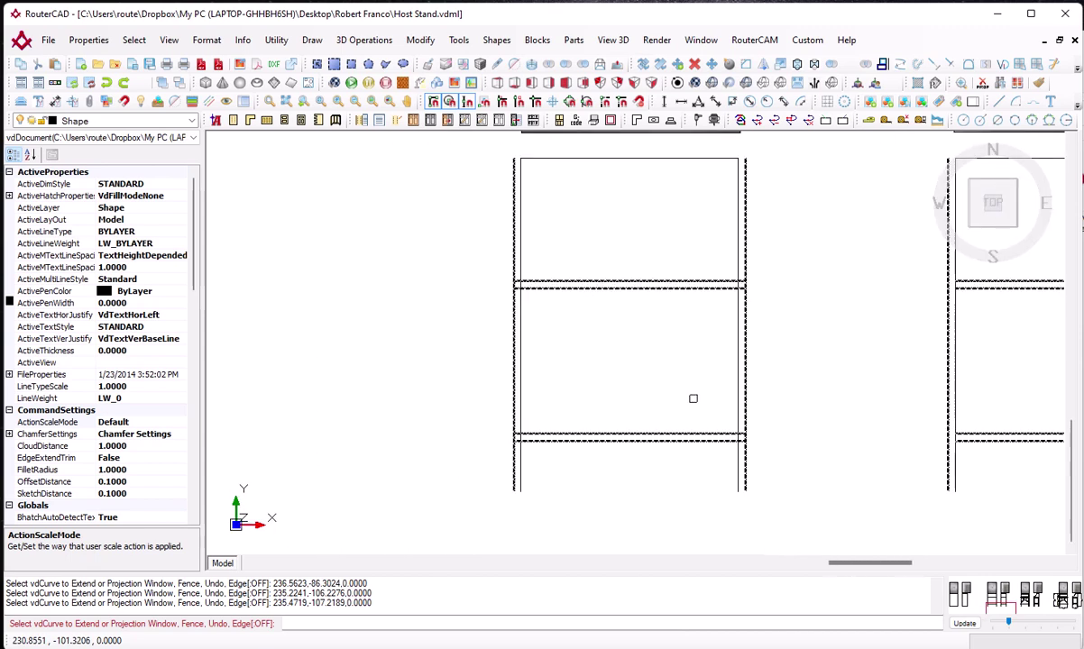
scroll(693, 398, "down", 2)
middle_click_drag(922, 455, 777, 483)
scroll(756, 458, "up", 4)
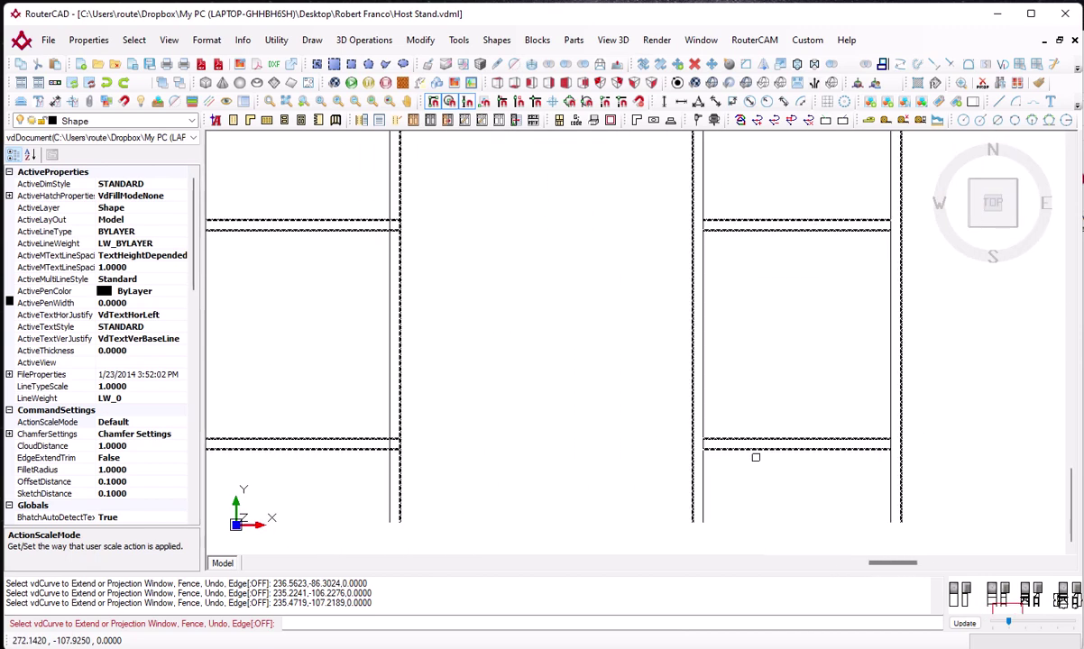
scroll(756, 457, "up", 3)
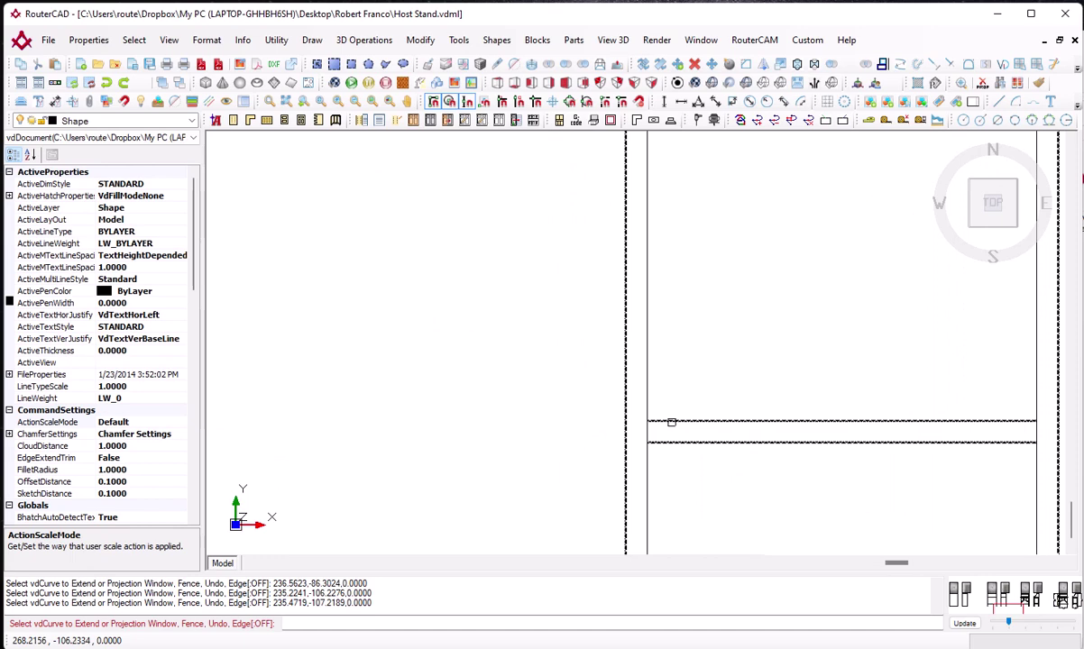
left_click(671, 421)
left_click(671, 444)
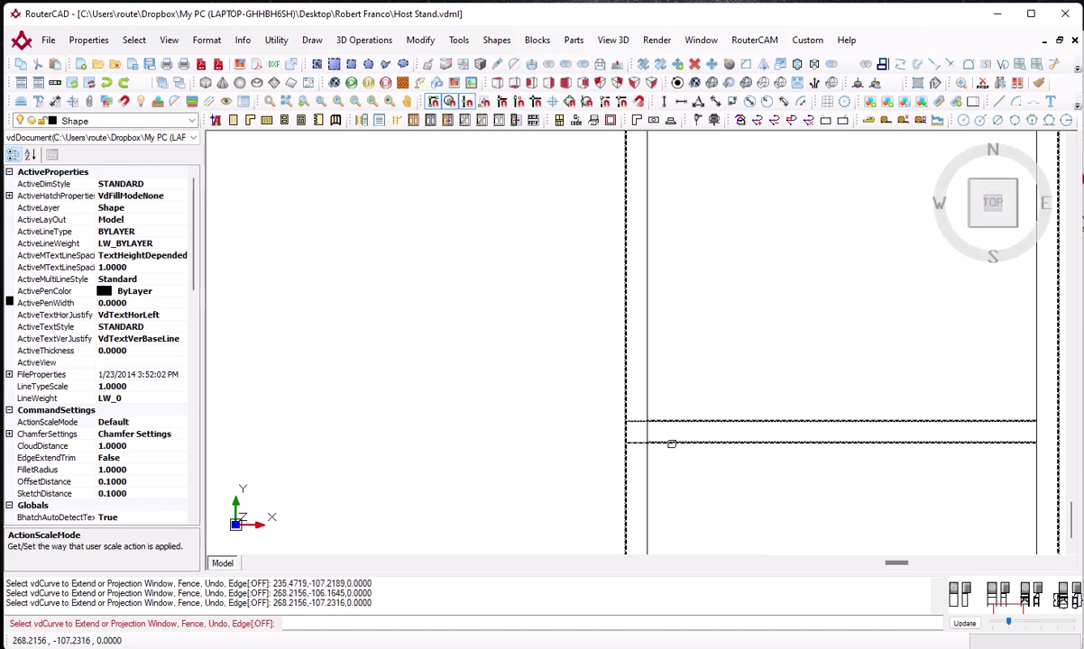
Extend both ends of the two upper-rail lines in the side view to the outer leg lines
middle_click_drag(722, 336, 698, 434)
scroll(698, 434, "down", 3)
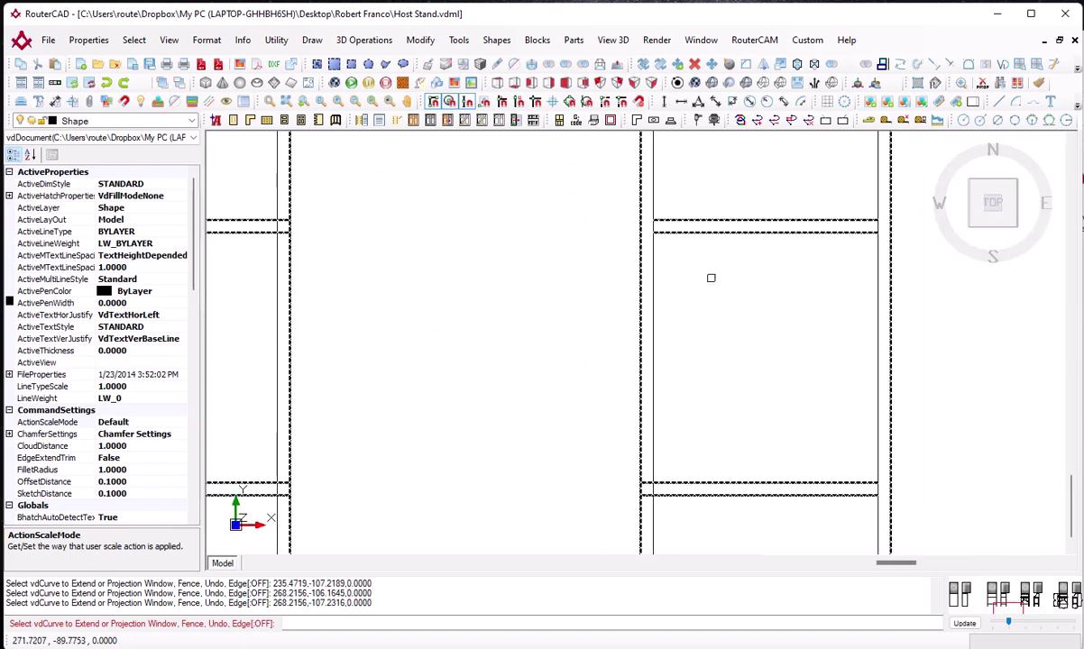
middle_click_drag(711, 278, 698, 405)
scroll(656, 384, "up", 1)
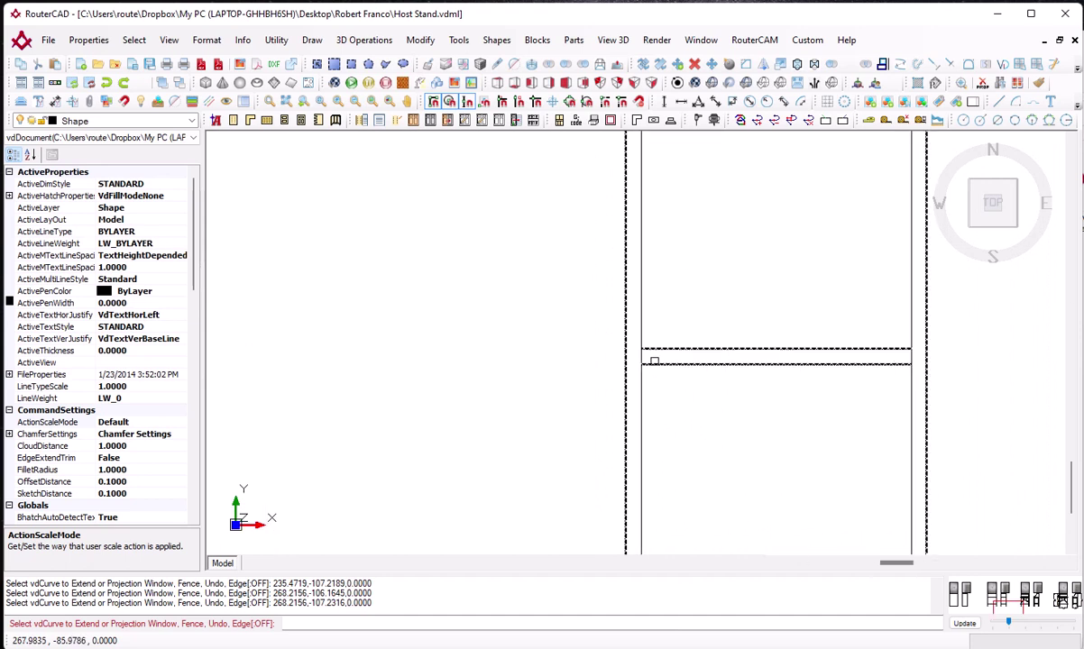
left_click(655, 363)
left_click(654, 348)
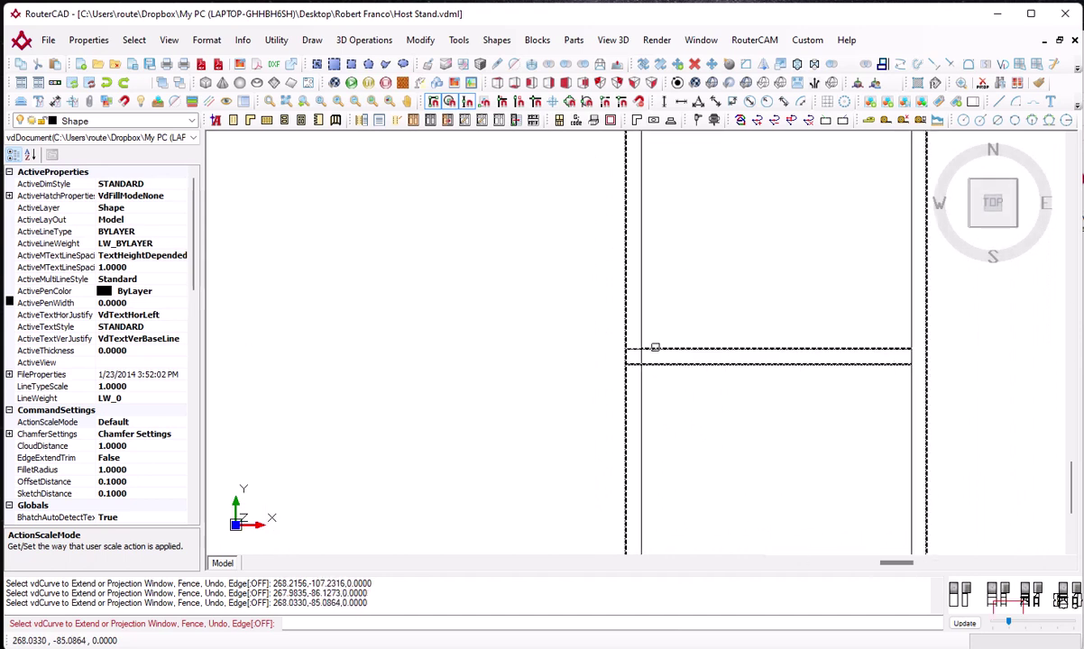
left_click(891, 348)
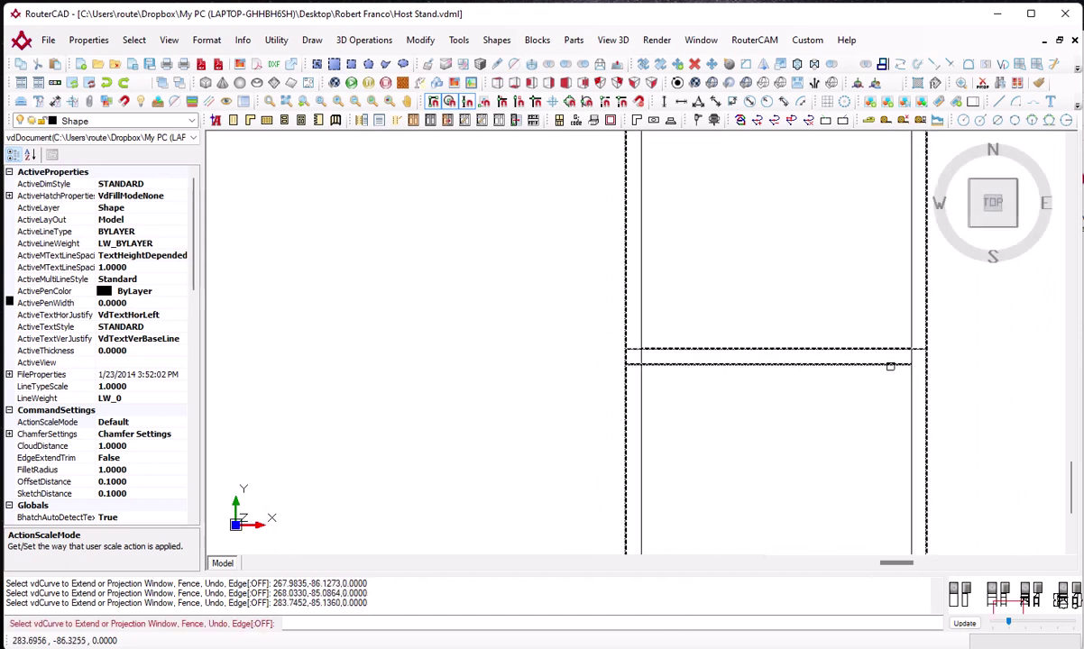
left_click(891, 366)
Extend the right ends of both lower-rail lines in the side view to the outer right leg line
middle_click_drag(841, 391, 827, 302)
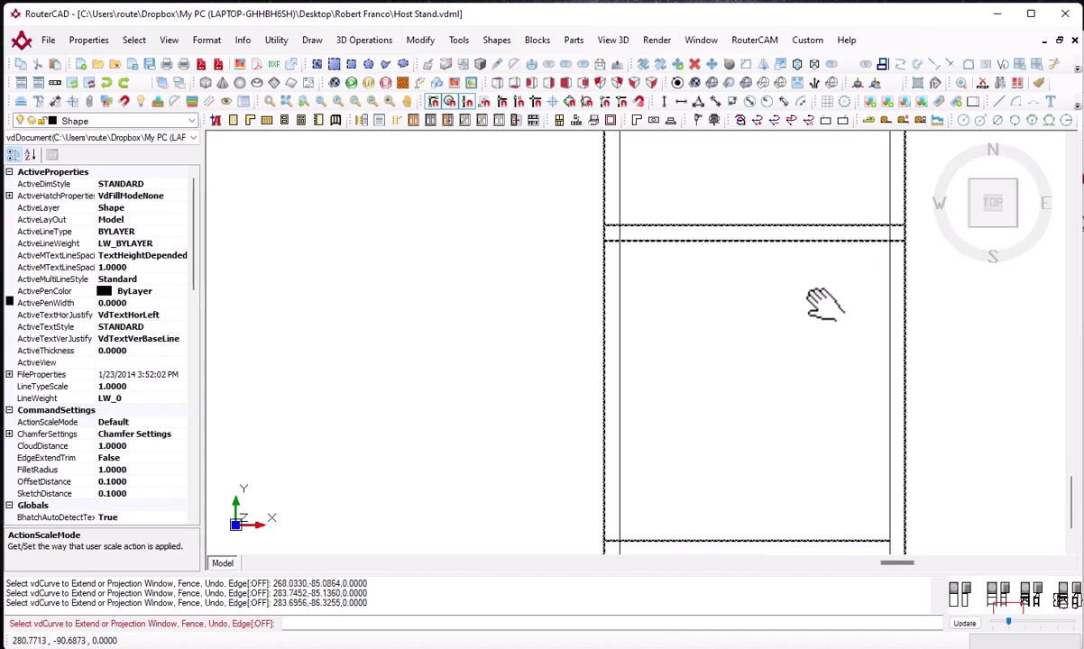
scroll(823, 311, "down", 2)
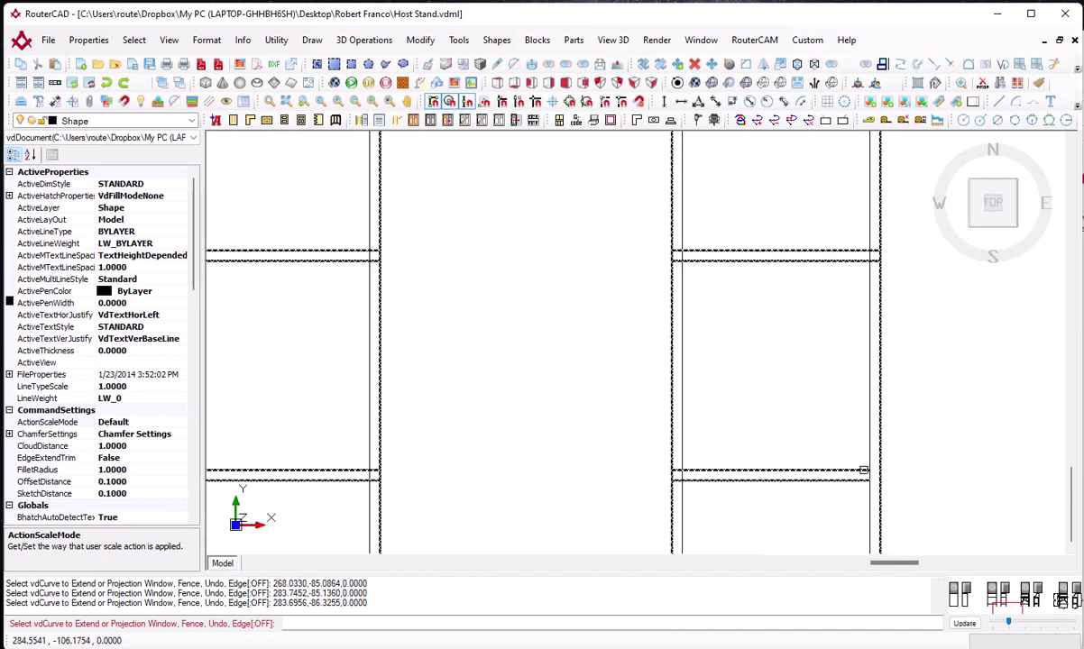
left_click(865, 477)
left_click(860, 479)
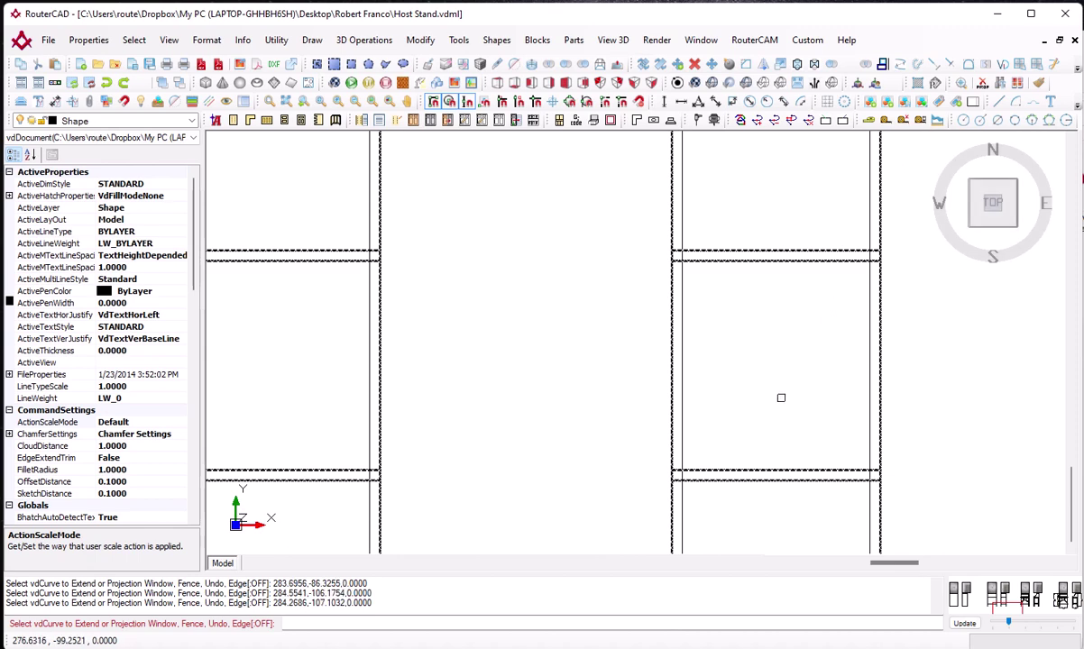
Start the Trim command and choose the front view's left leg lines and both upper-rail lines as cutting edges
middle_click_drag(767, 361, 788, 394)
scroll(789, 396, "down", 2)
scroll(789, 395, "down", 1)
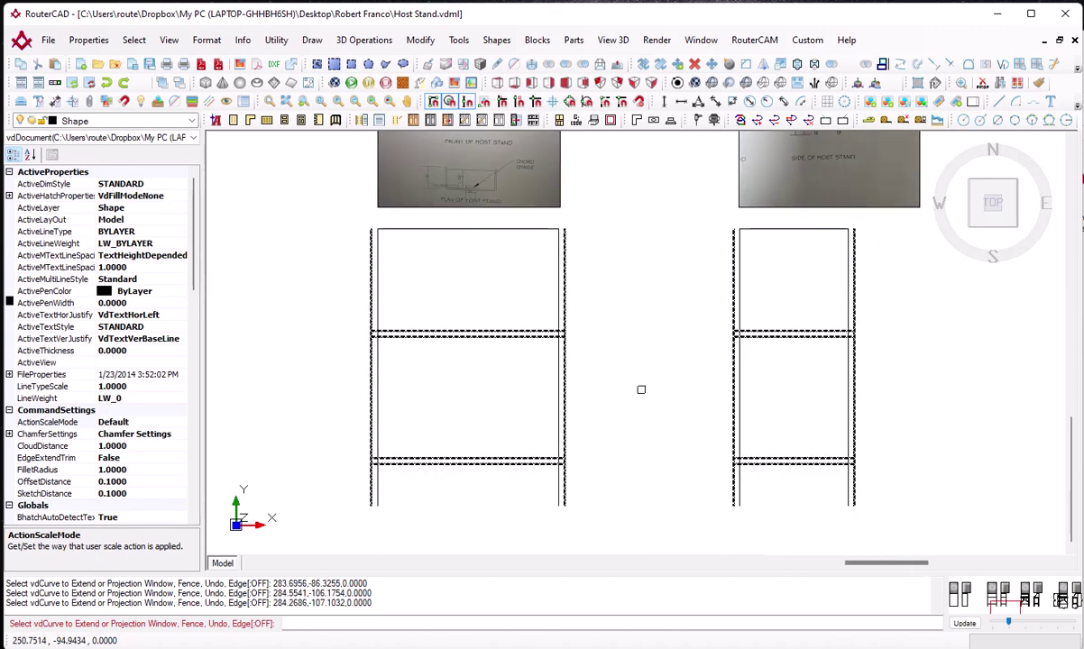
middle_click_drag(639, 388, 737, 389)
key("Escape")
middle_click_drag(557, 372, 539, 383)
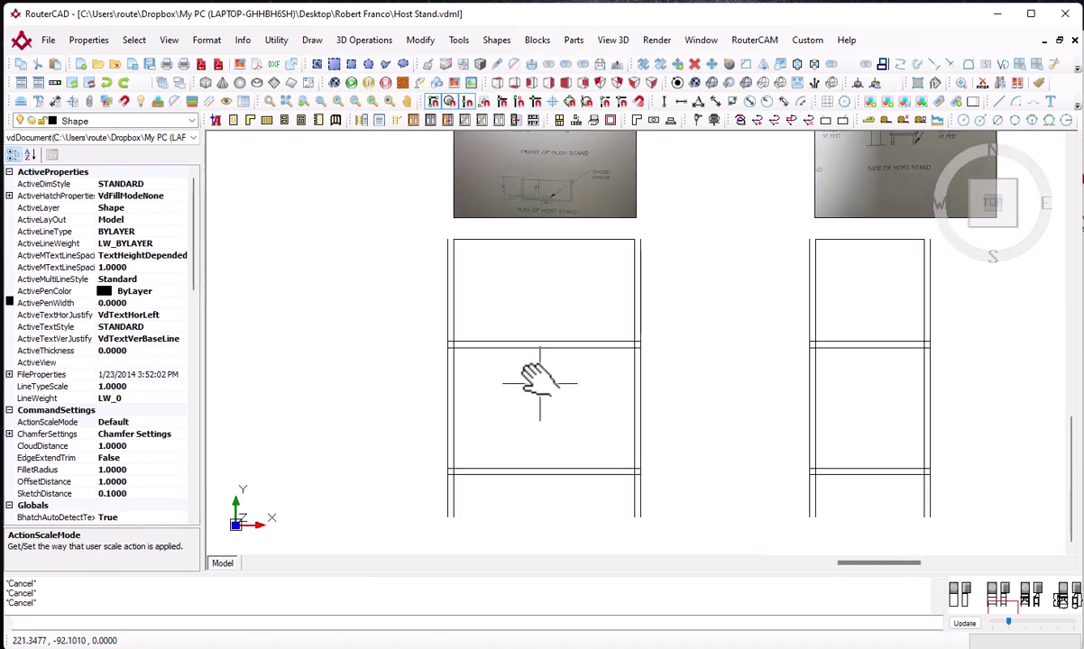
type("trim")
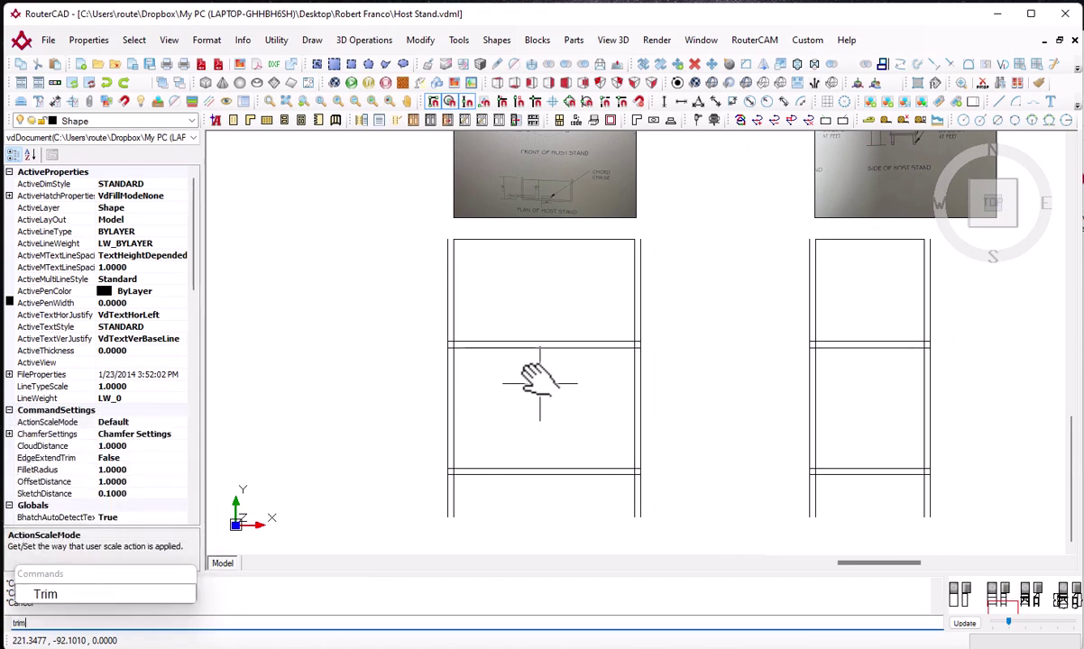
key("Return")
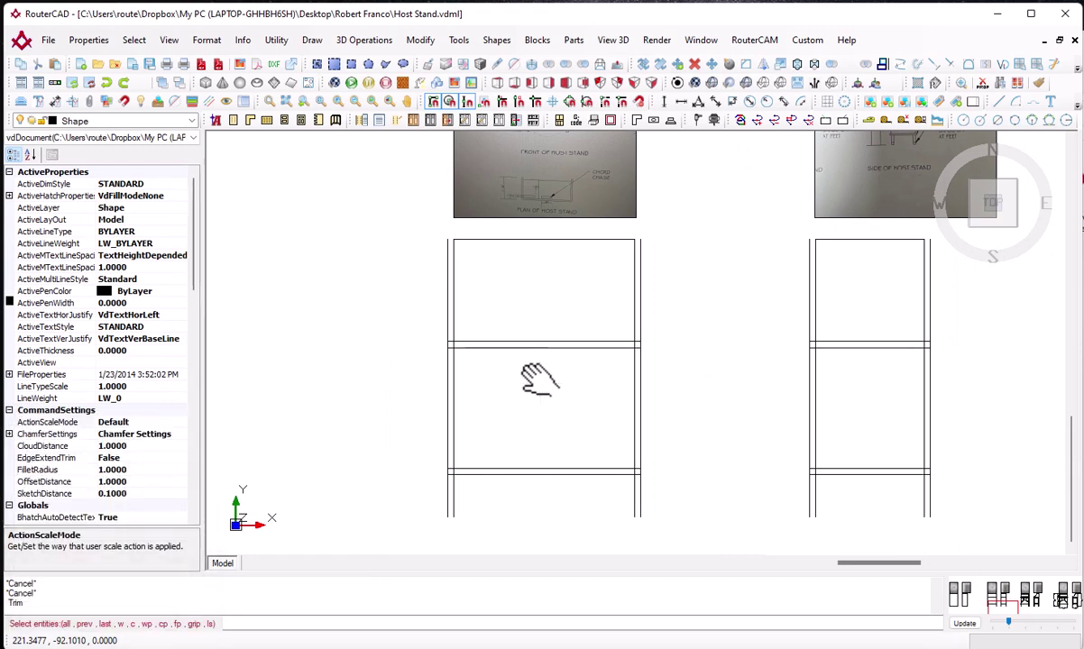
scroll(438, 355, "up", 2)
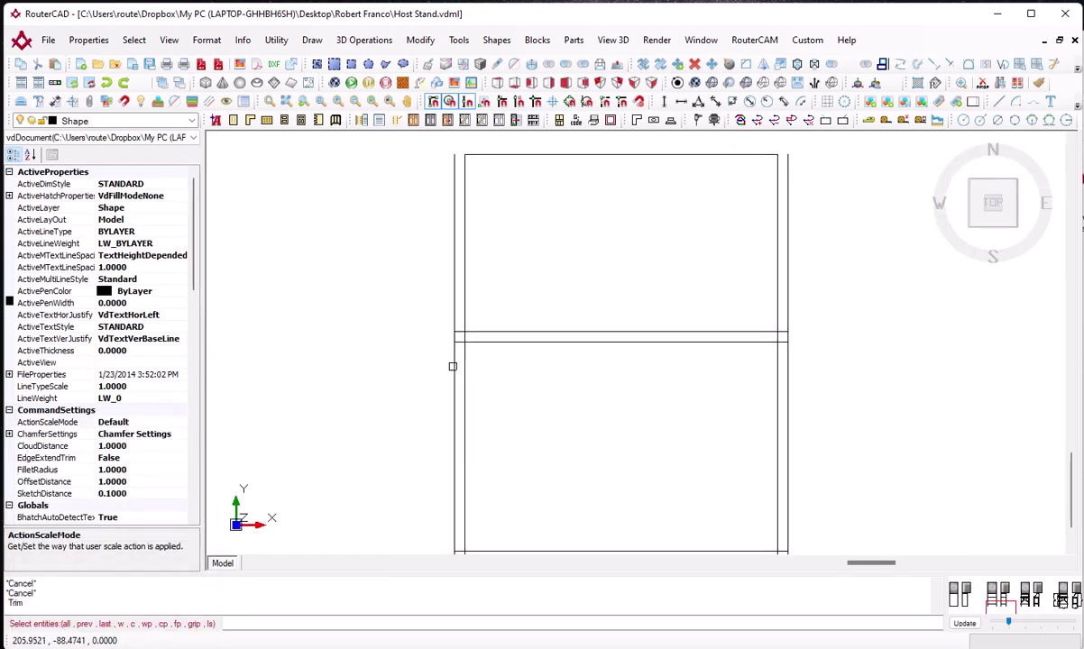
left_click(452, 368)
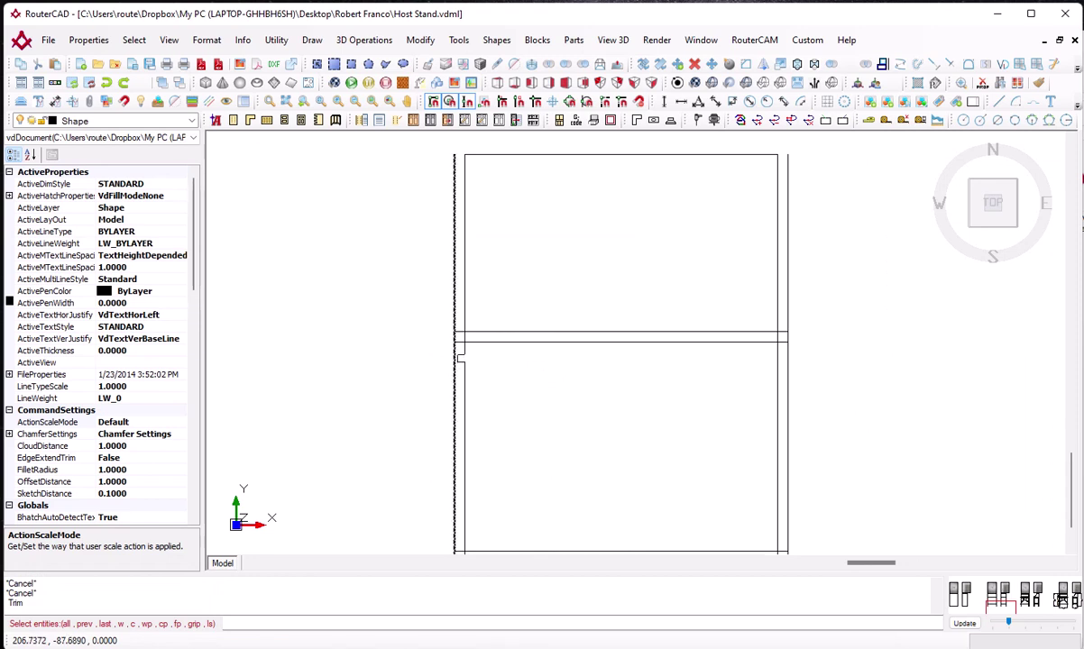
scroll(460, 358, "up", 2)
left_click(460, 322)
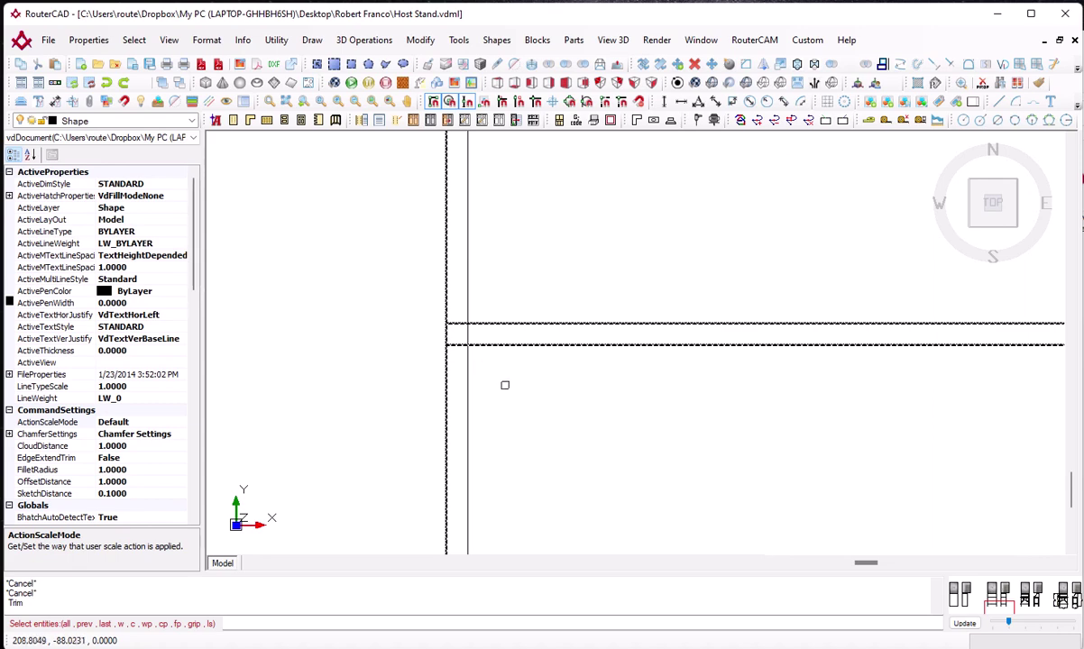
Add the front view's two lower-rail lines and both right leg lines to the cutting edges
scroll(520, 373, "down", 3)
middle_click_drag(564, 485, 515, 392)
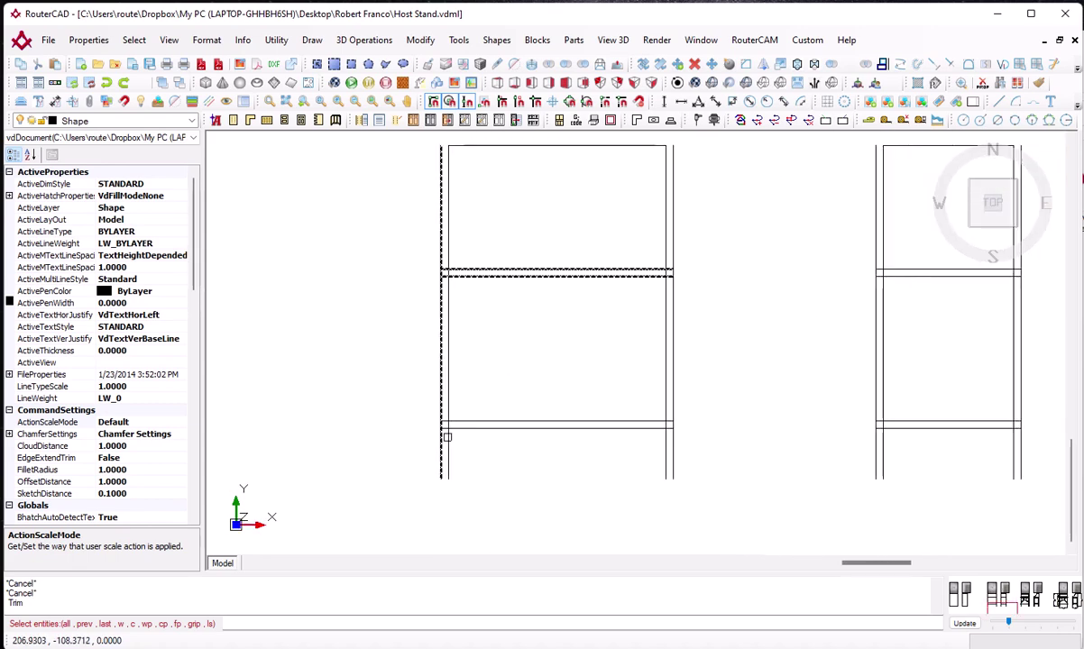
scroll(442, 433, "up", 4)
left_click(454, 420)
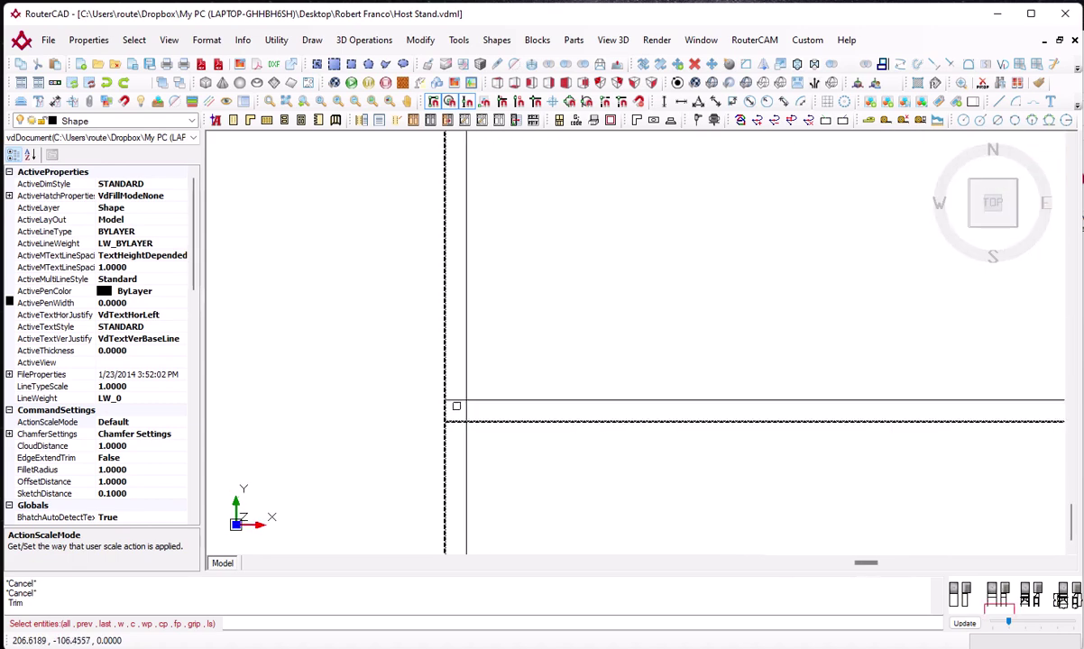
left_click(457, 402)
middle_click_drag(801, 393, 395, 396)
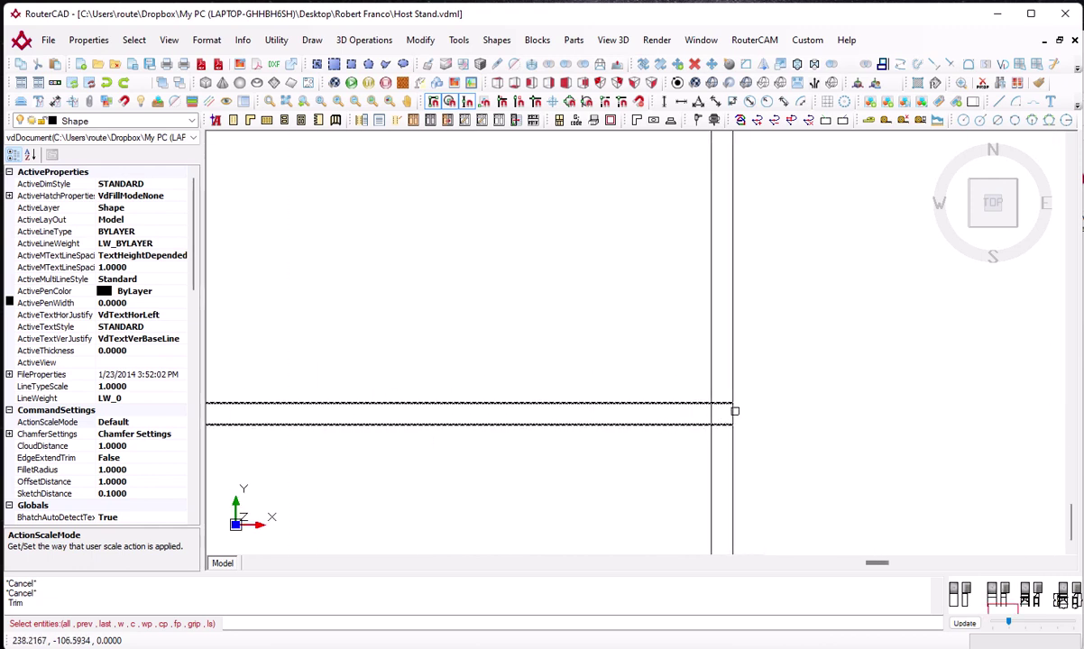
left_click(734, 412)
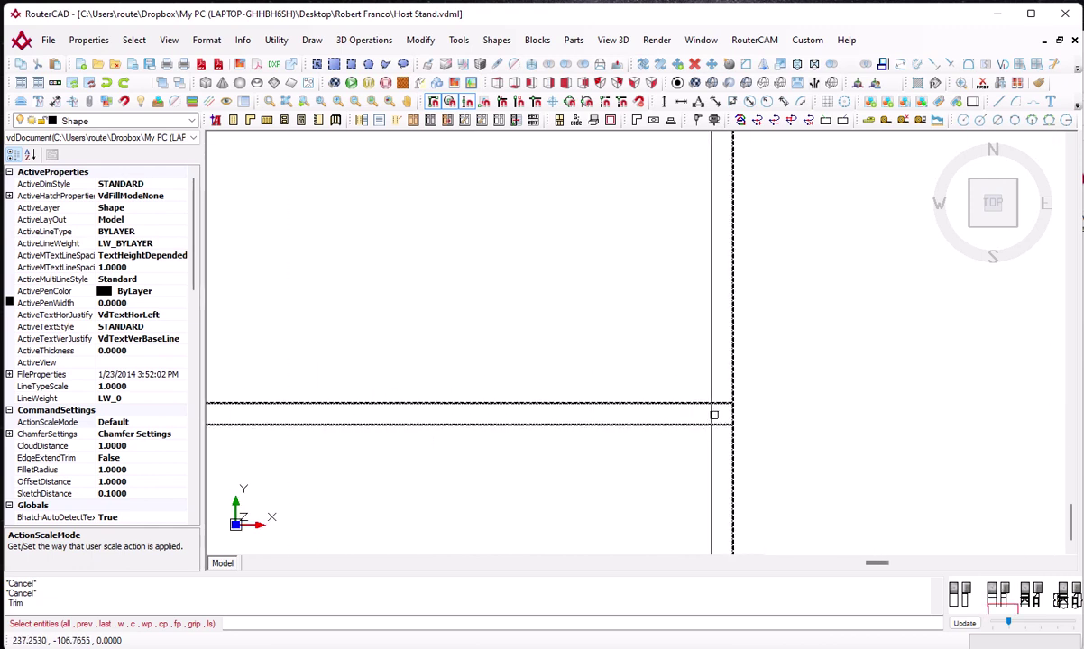
left_click(711, 415)
Add the side view's two left leg lines and both upper-rail lines to the cutting edges
middle_click_drag(437, 348, 694, 344)
middle_click_drag(383, 316, 359, 402)
scroll(363, 401, "down", 3)
middle_click_drag(590, 338, 445, 359)
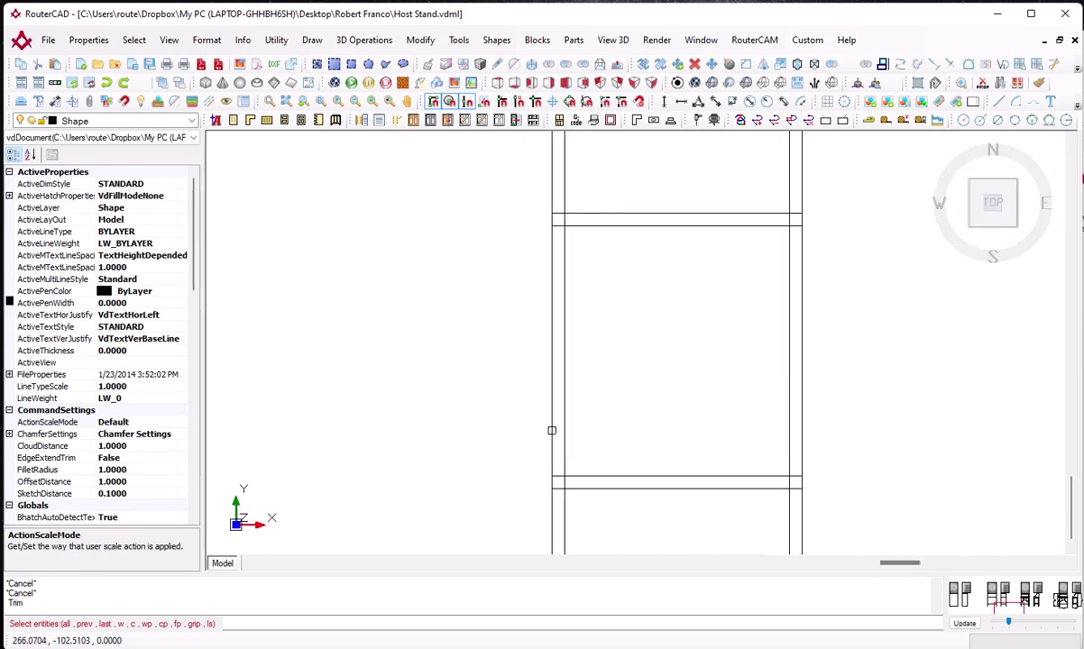
left_click(552, 430)
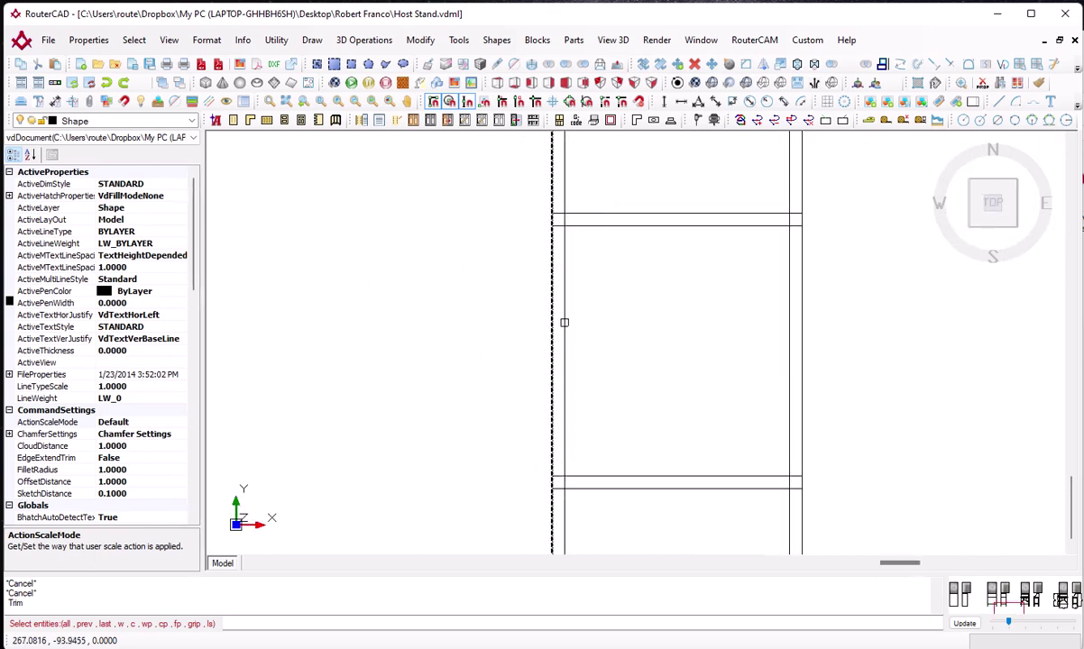
left_click(566, 254)
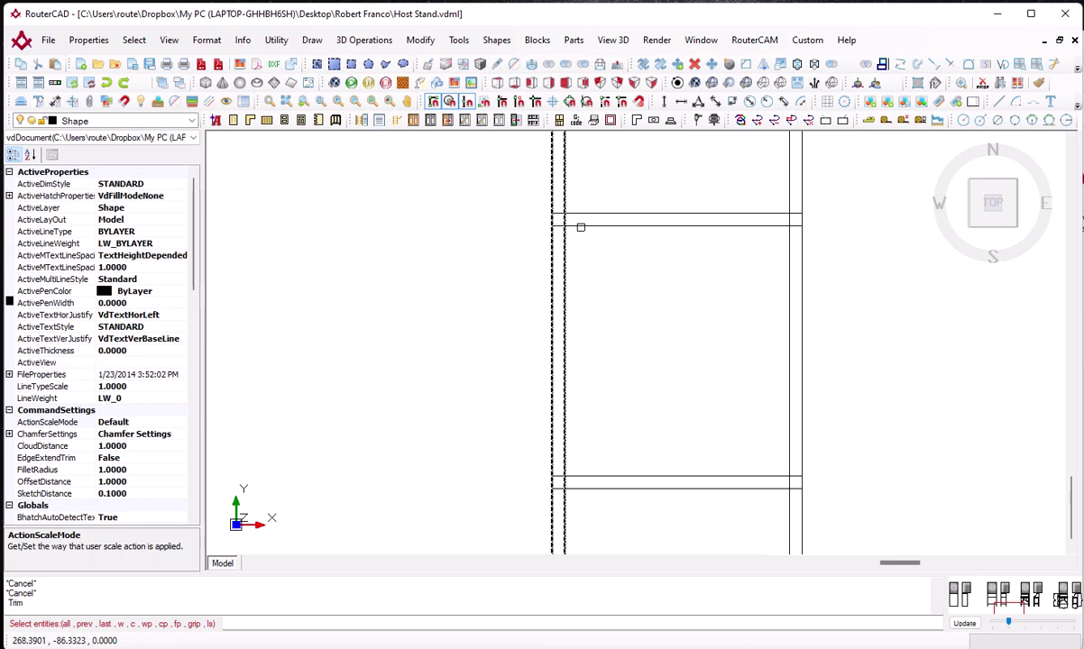
left_click(581, 226)
left_click(585, 214)
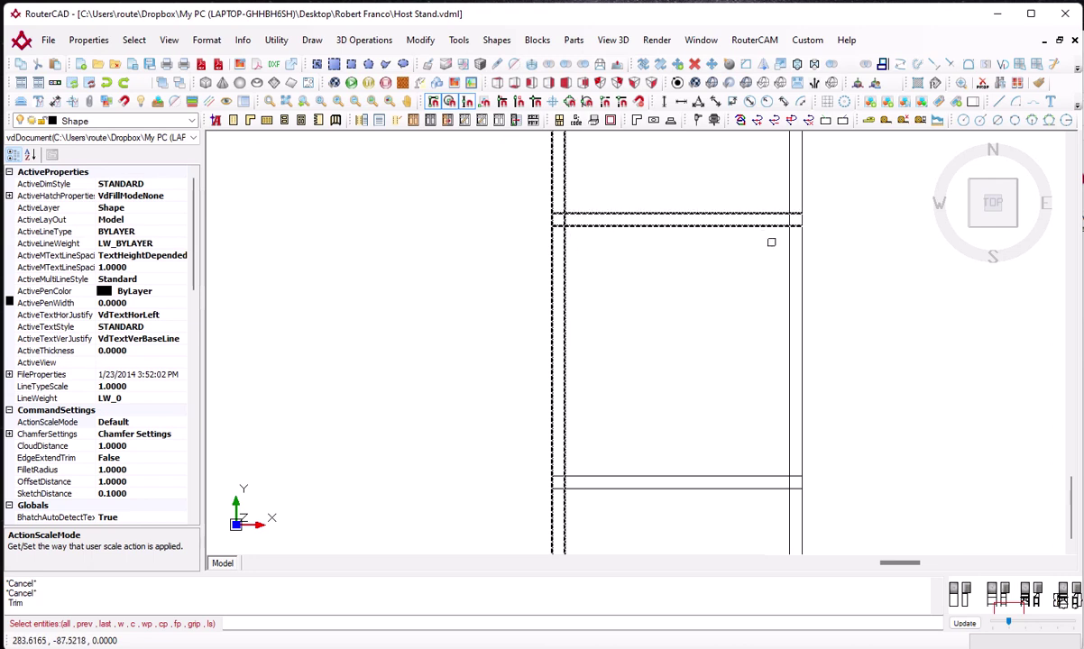
Add the side view's right leg lines and both lower-rail lines, and finish selecting the cutting edges
left_click(789, 276)
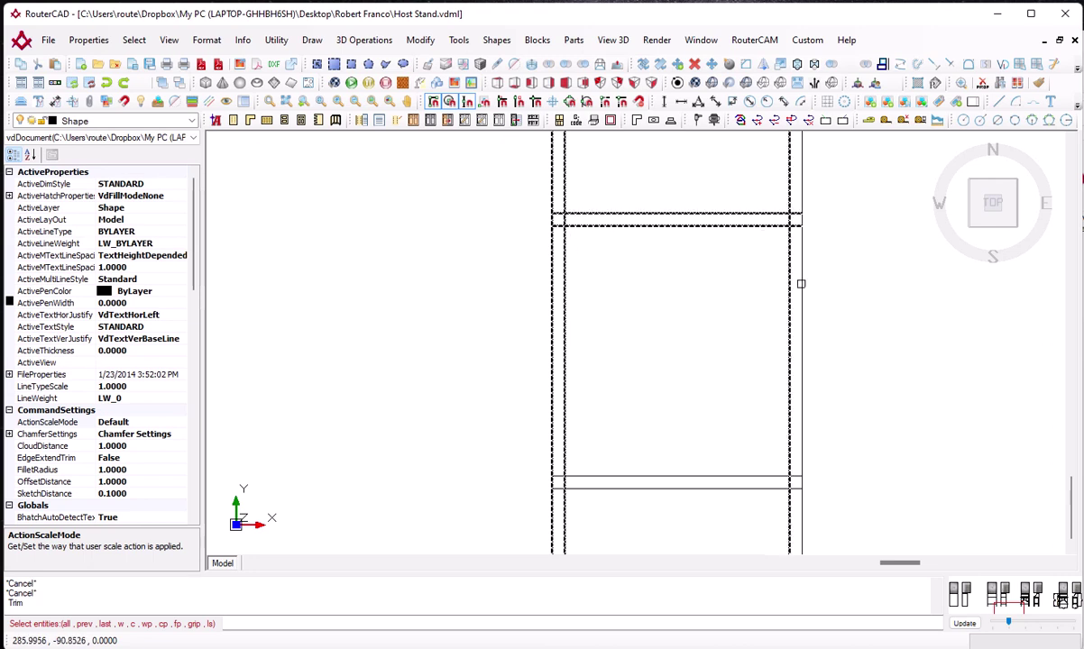
left_click(802, 285)
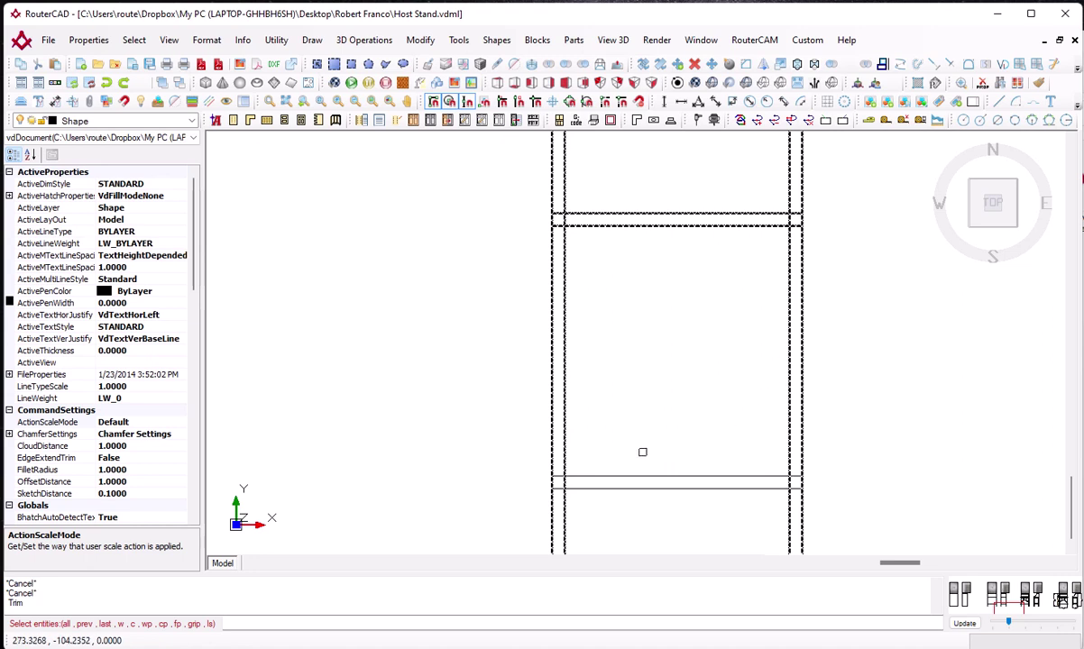
left_click(635, 475)
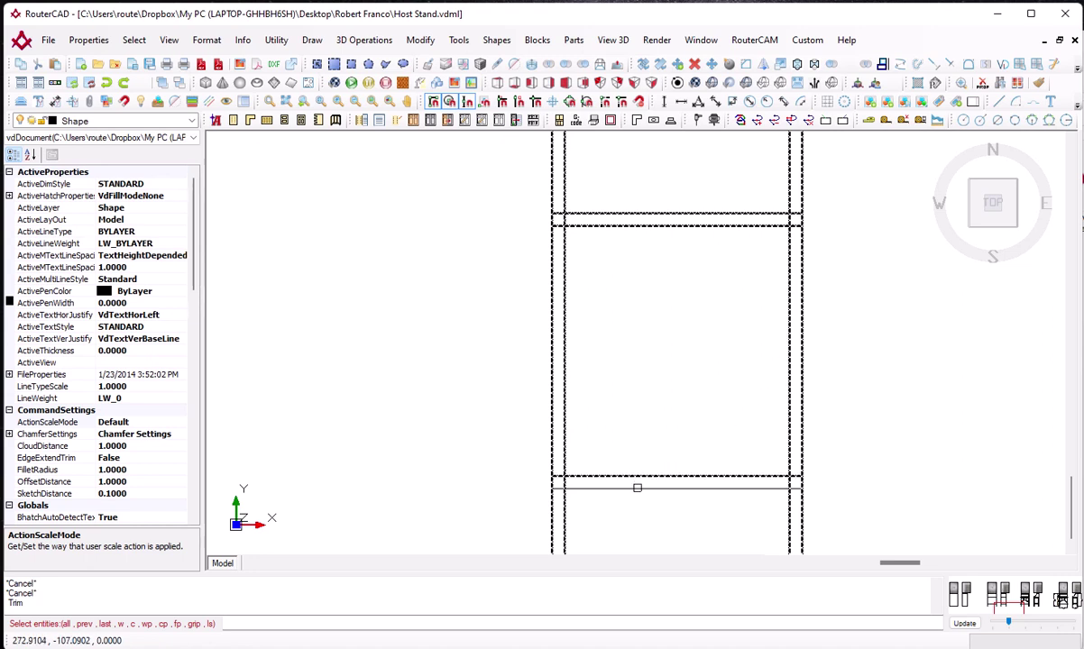
left_click(637, 488)
mouse_move(653, 496)
middle_mouse_down()
mouse_move(632, 476)
mouse_move(518, 453)
middle_mouse_up()
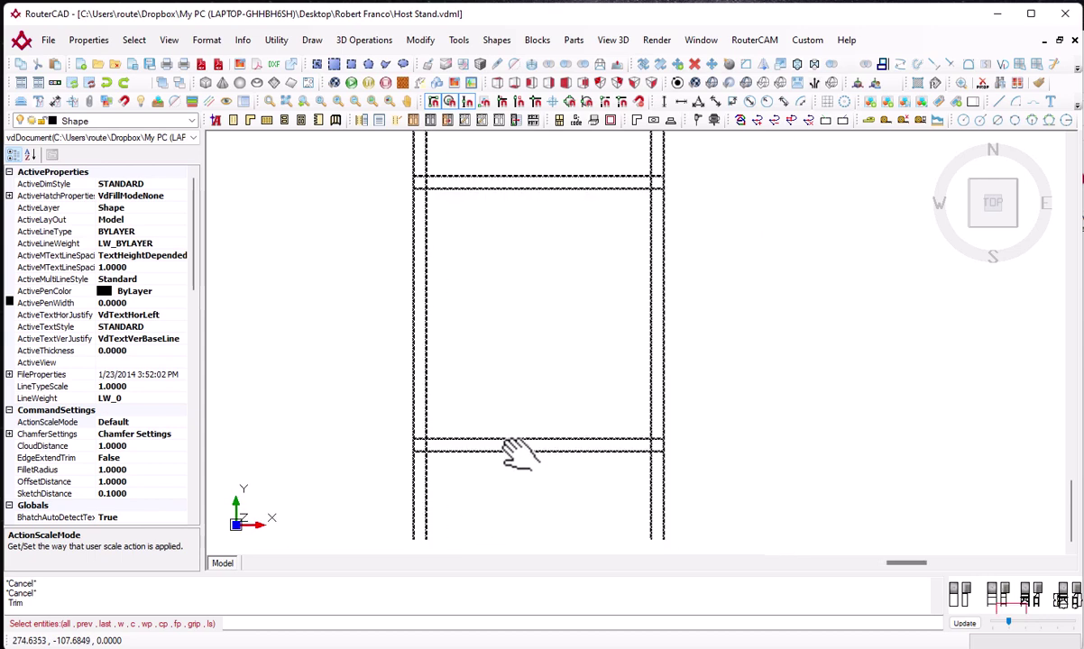
scroll(519, 454, "down", 2)
scroll(661, 472, "up", 3)
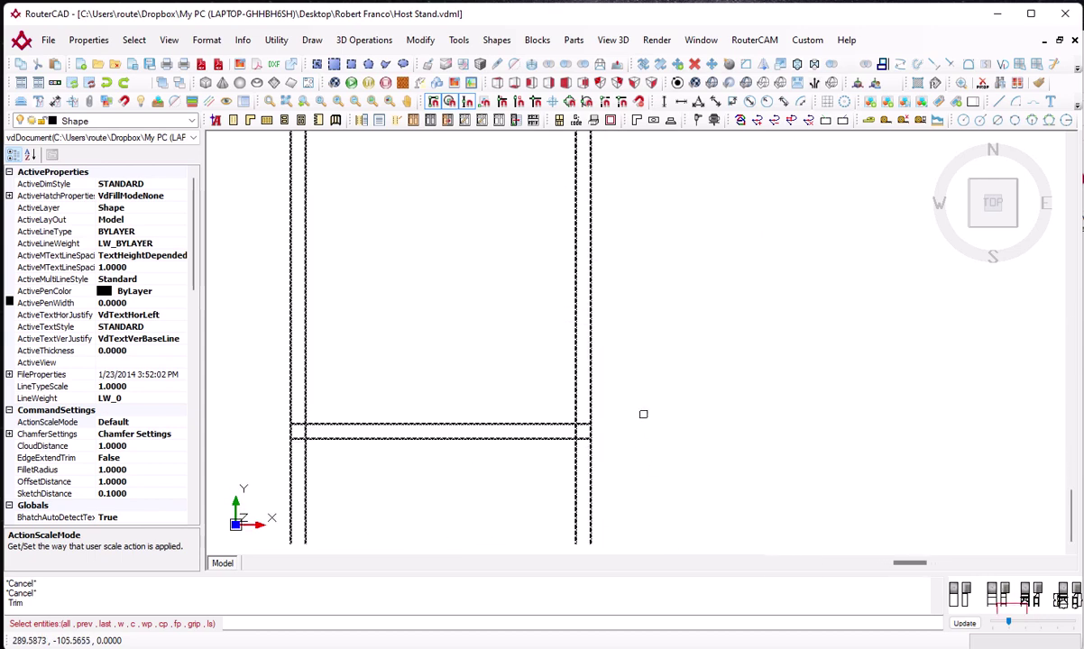
key("Return")
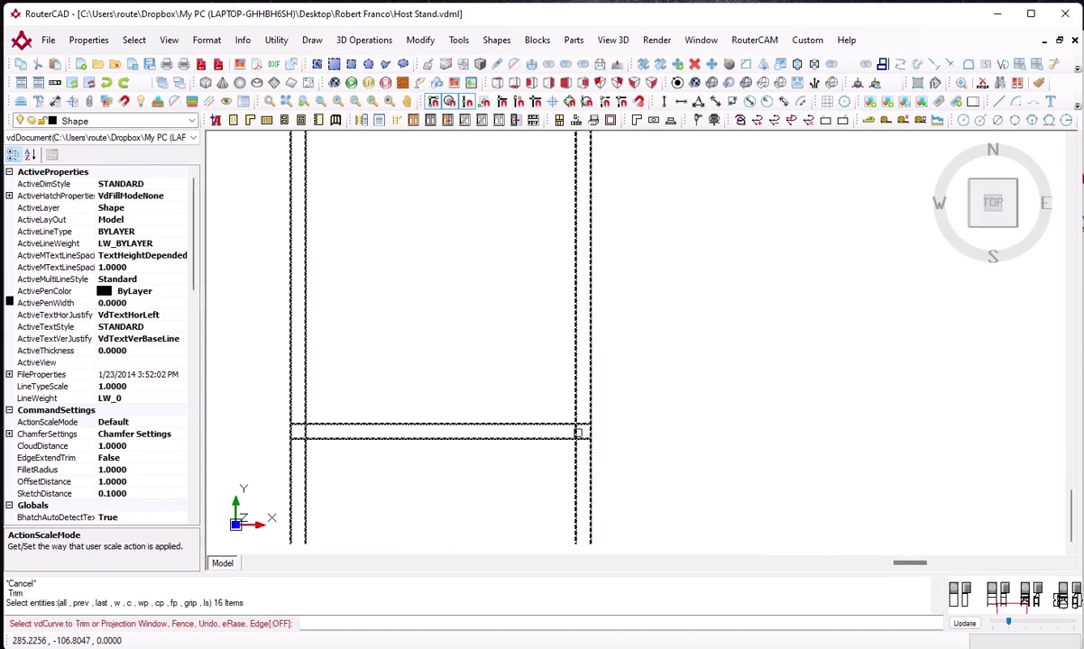
Trim the side view's inner leg lines inside the lower rail and its outer leg lines below that rail
left_click(576, 431)
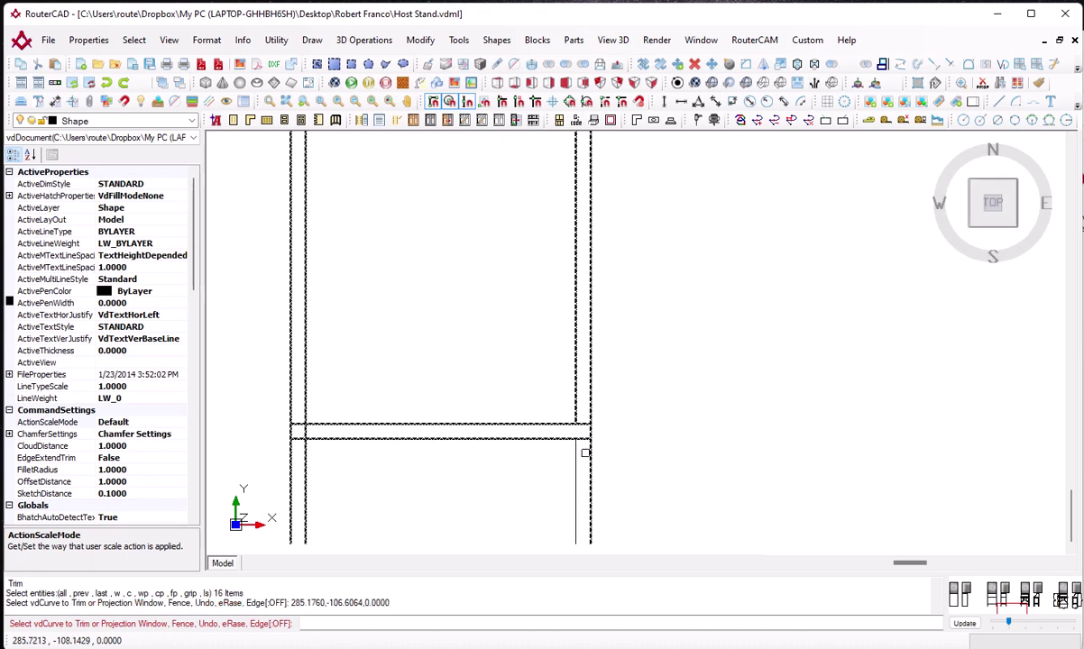
left_click(591, 452)
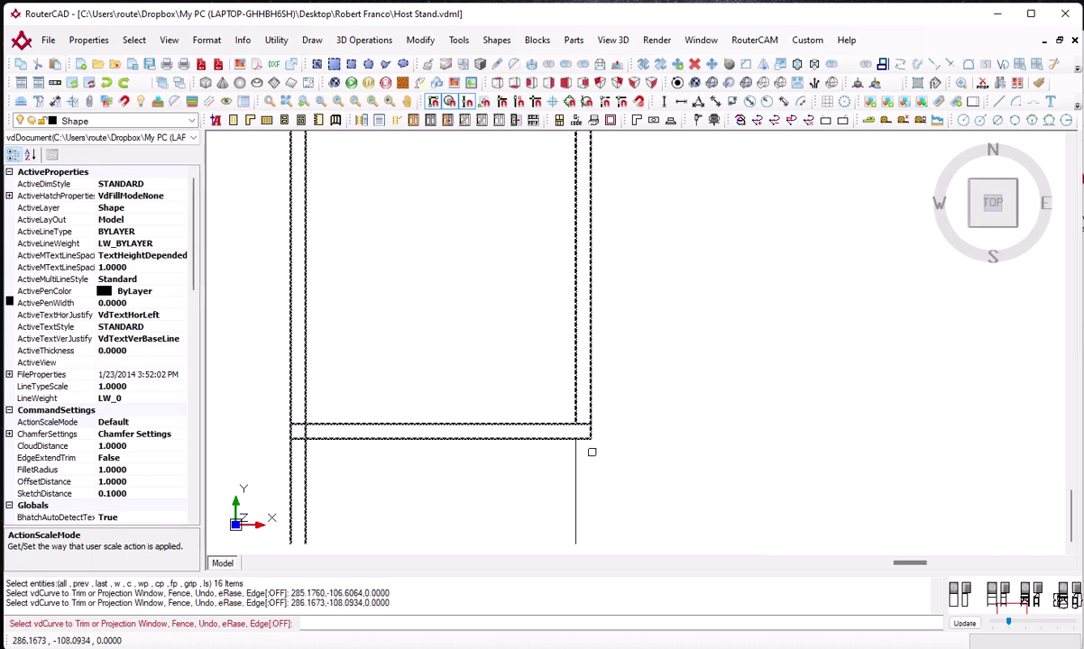
left_click(306, 432)
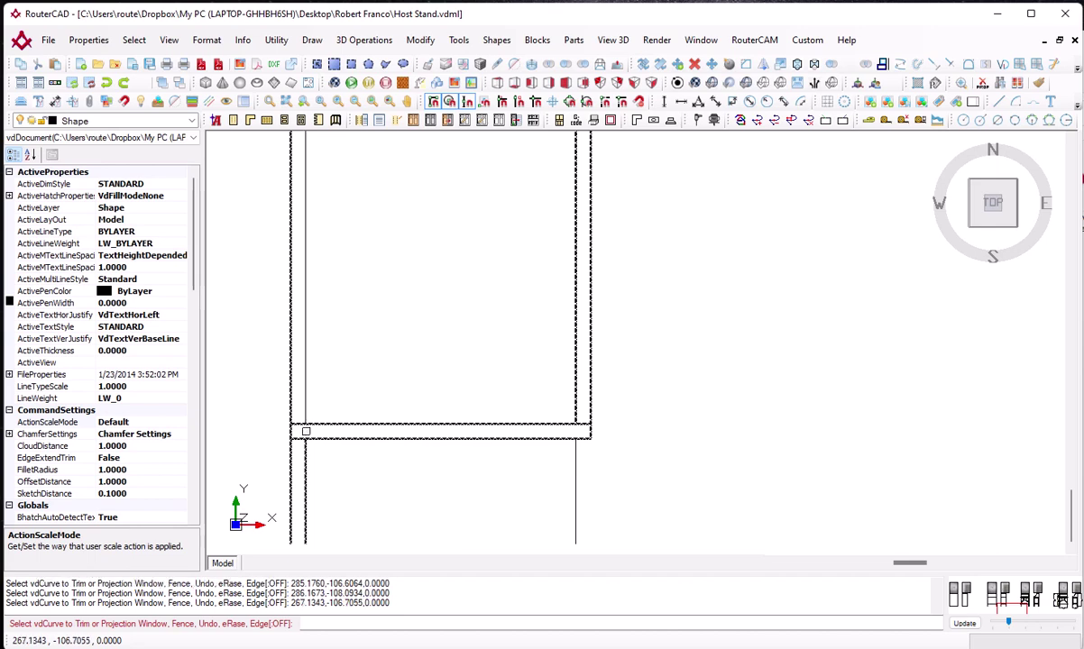
left_click(291, 453)
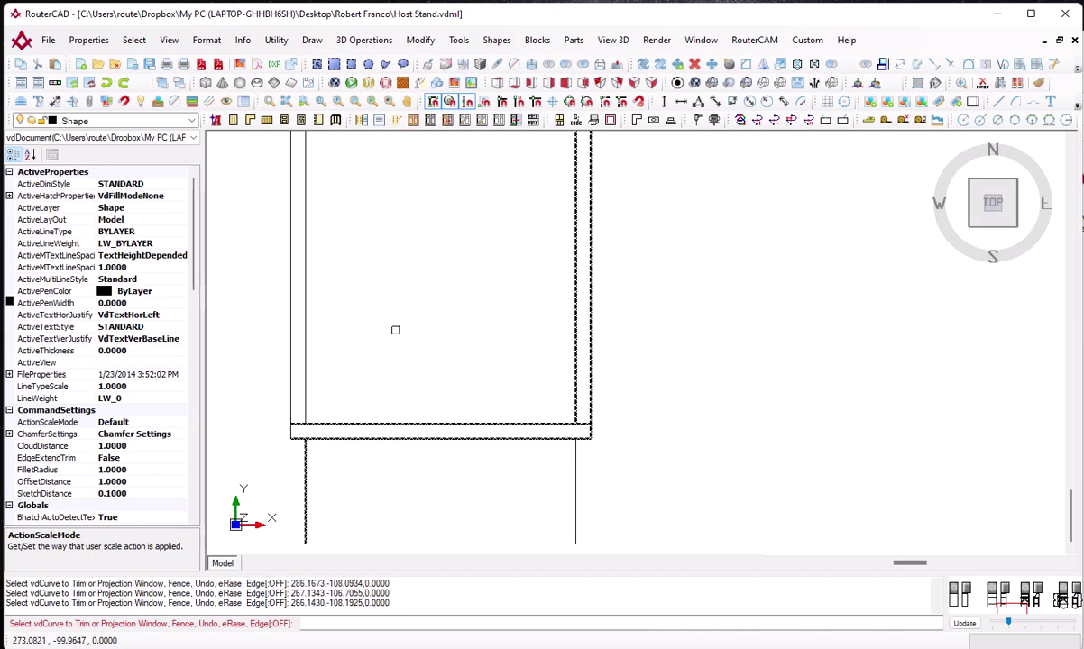
Trim away the side view's outer leg lines between the upper and lower rails
mouse_move(373, 311)
middle_mouse_down()
mouse_move(396, 368)
mouse_move(415, 356)
middle_mouse_up()
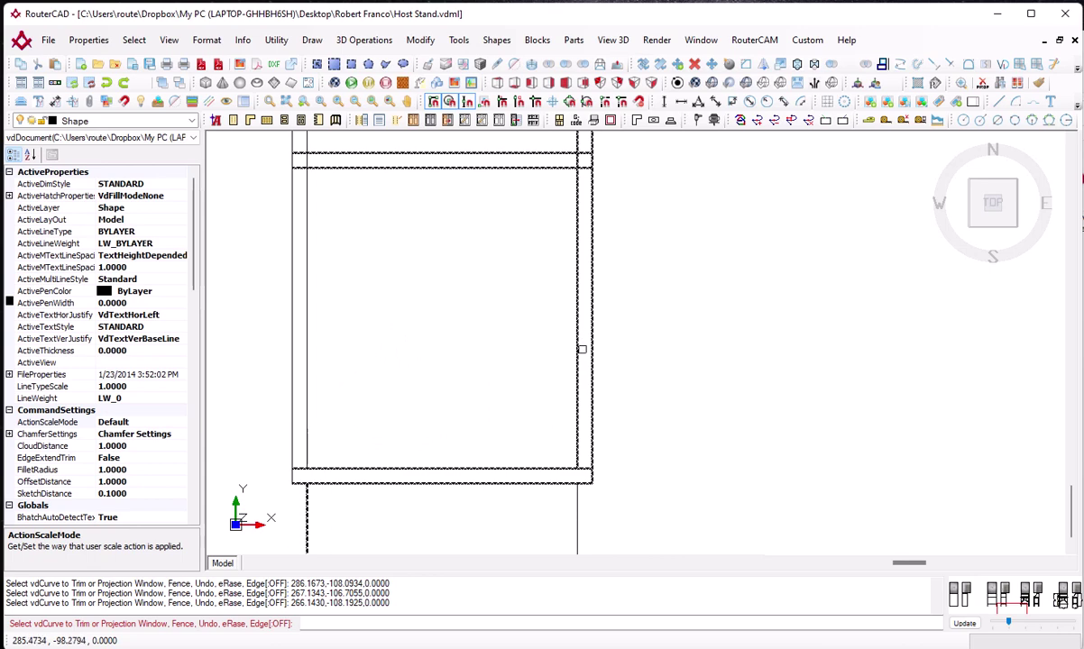
left_click(593, 359)
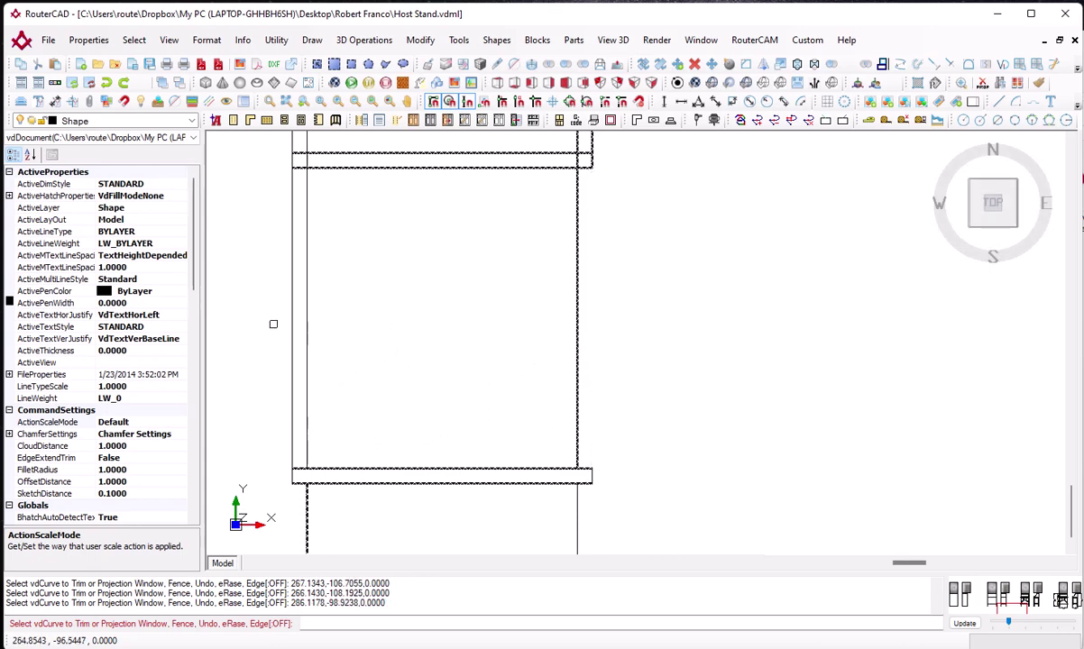
left_click(290, 314)
Trim the side view's inner leg lines inside the upper rail and its outer leg lines above that rail
middle_click_drag(378, 261, 479, 513)
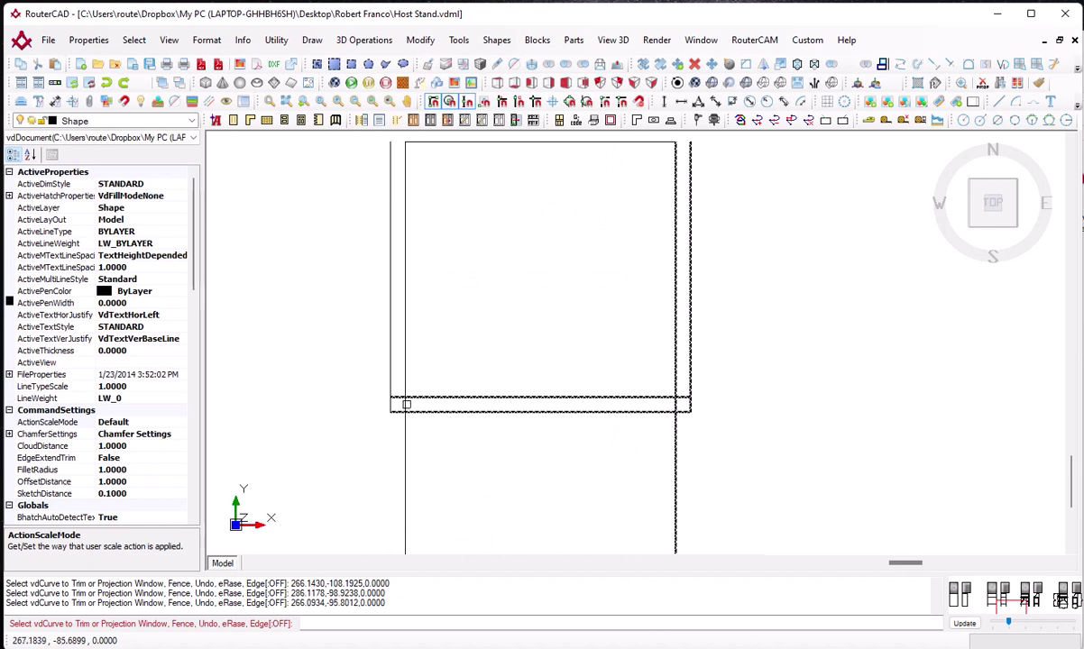
left_click(407, 404)
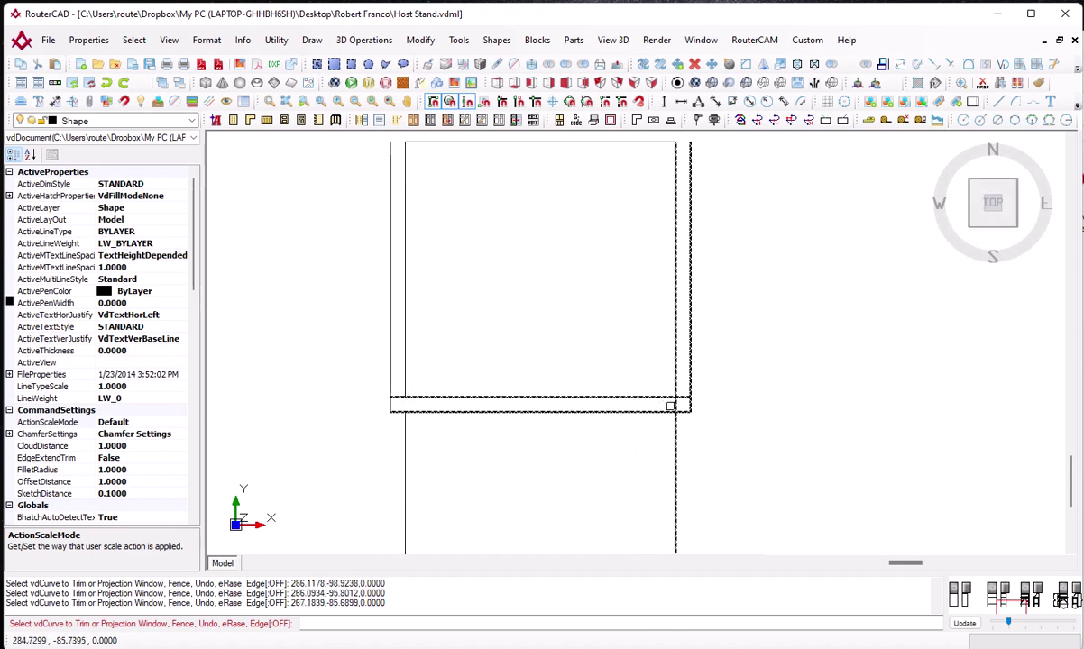
left_click(673, 406)
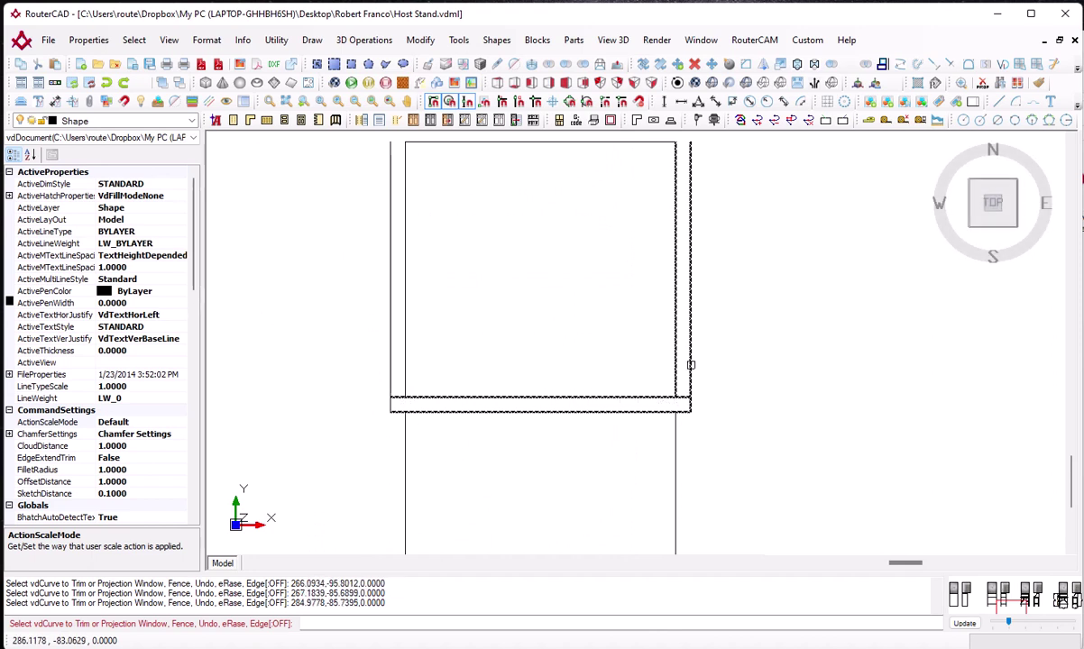
left_click(691, 365)
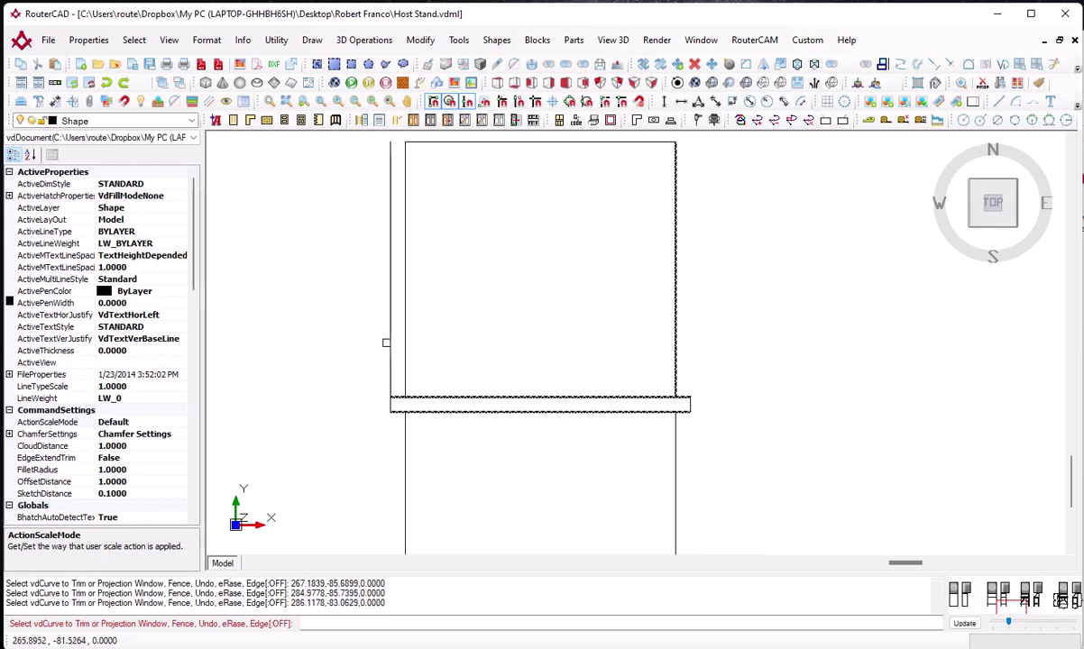
left_click(390, 346)
Trim the front view's inner leg lines inside the upper rail and its outer leg lines above that rail
scroll(428, 341, "down", 3)
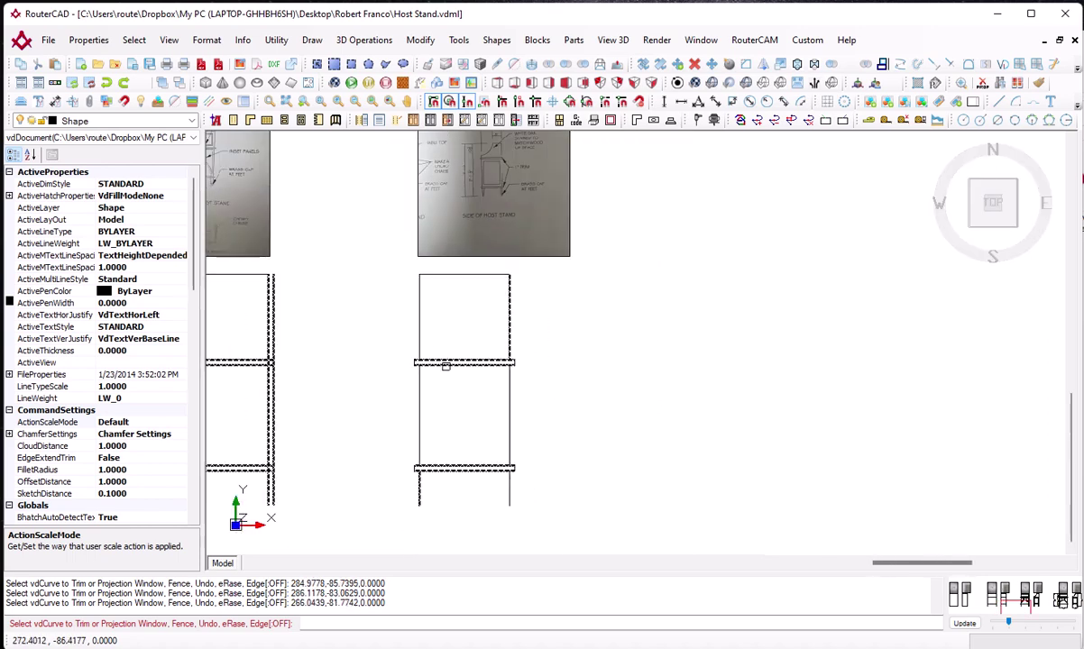
middle_click_drag(443, 390, 561, 355)
middle_click_drag(358, 389, 493, 407)
scroll(460, 379, "up", 2)
mouse_move(454, 370)
middle_mouse_down()
mouse_move(468, 368)
mouse_move(519, 428)
middle_mouse_up()
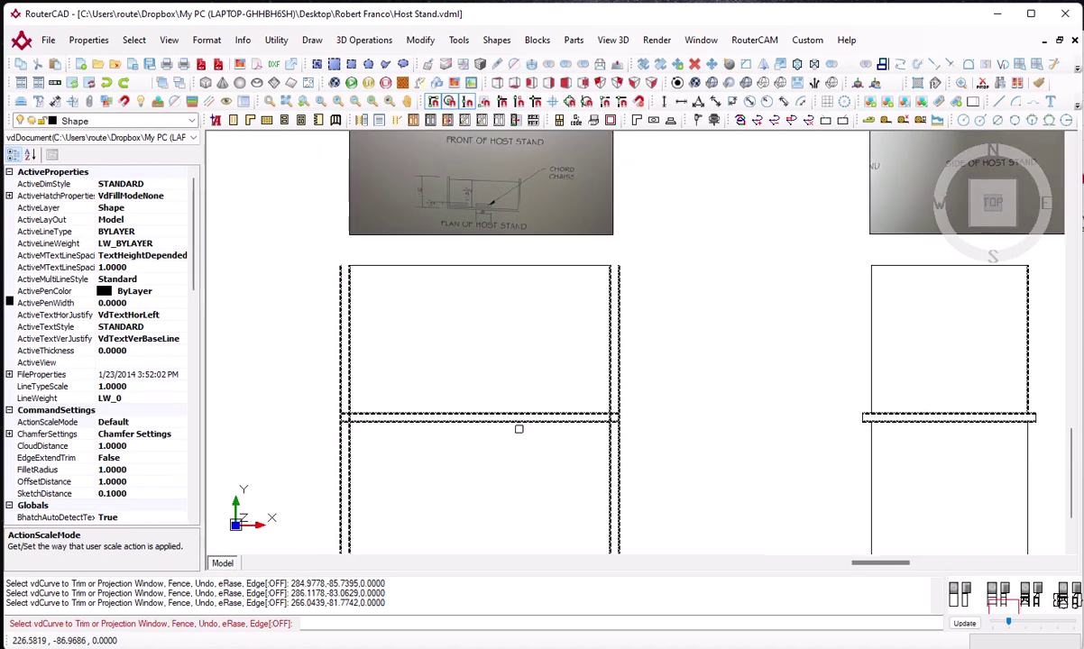
scroll(343, 430, "up", 2)
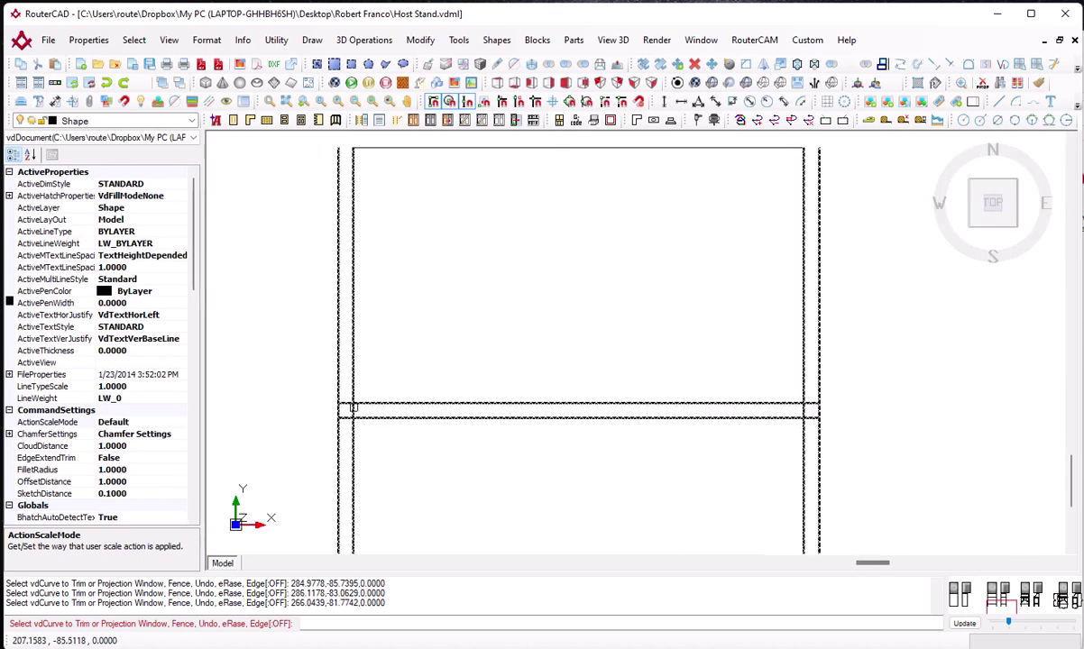
left_click(353, 410)
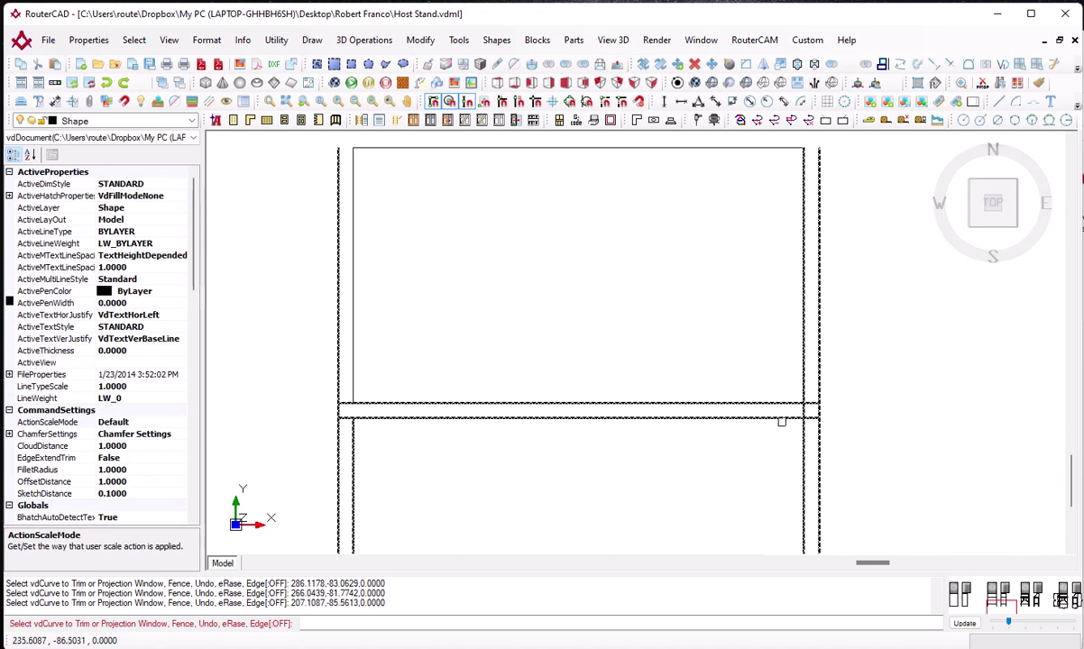
left_click(803, 410)
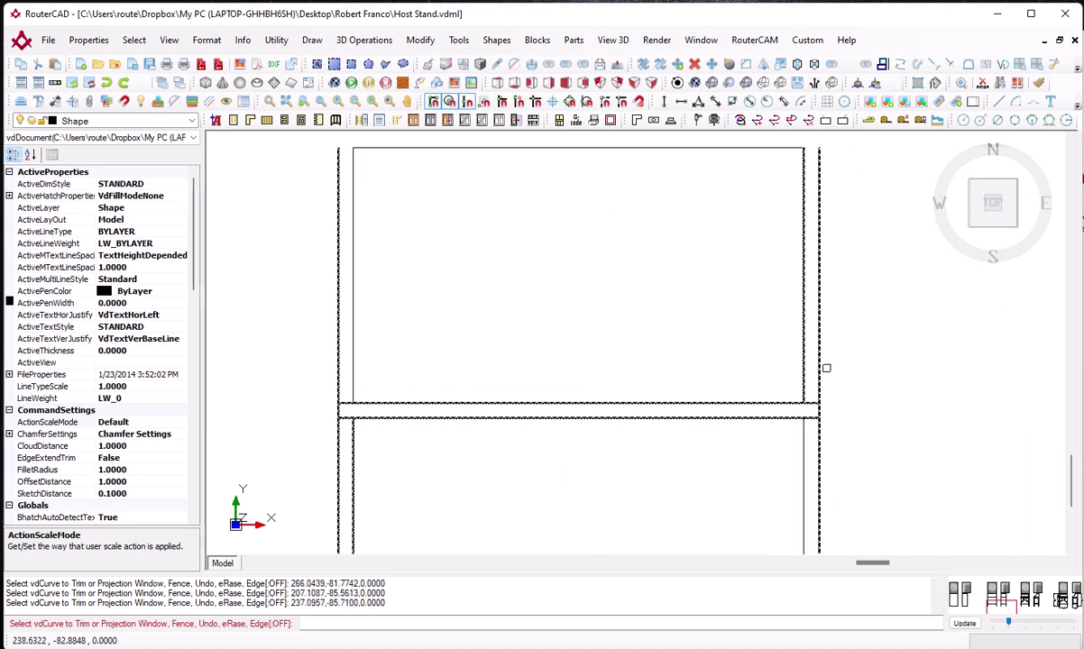
left_click(820, 370)
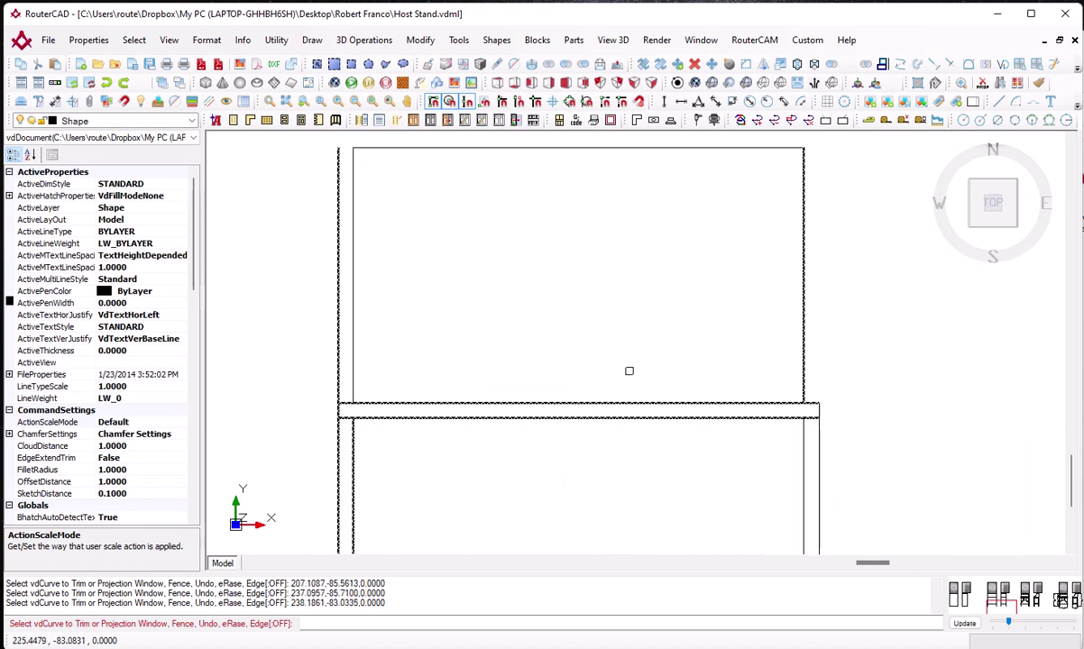
left_click(336, 333)
Trim the front view's left inner leg line inside the lower rail, and its left outer line below and above that rail
middle_click_drag(489, 446, 503, 311)
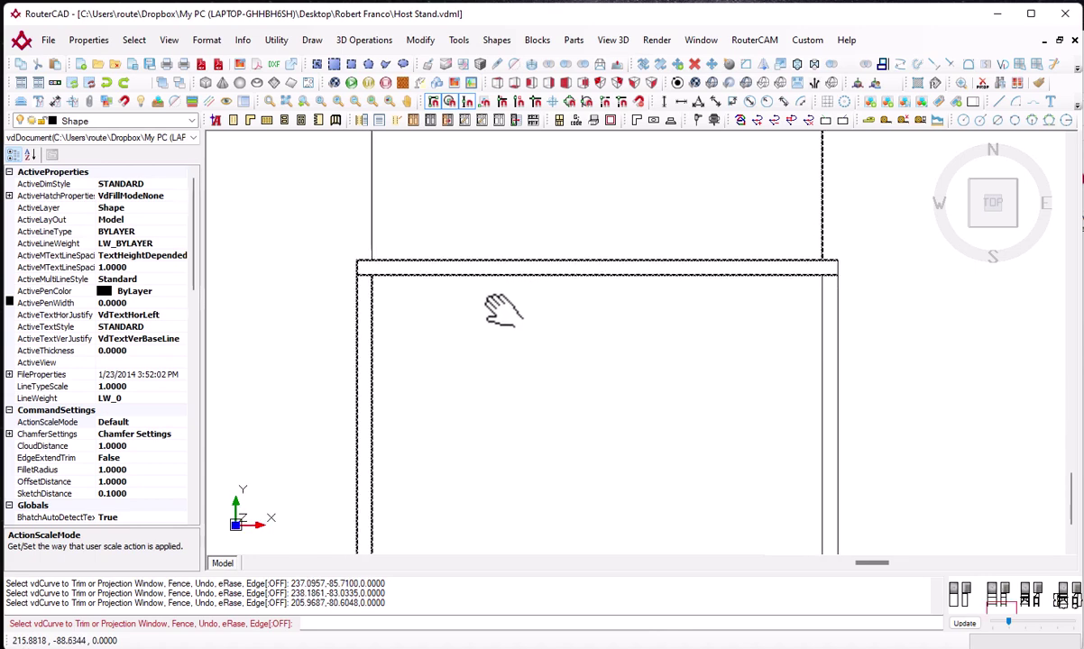
scroll(523, 360, "down", 2)
mouse_move(531, 395)
middle_mouse_down()
mouse_move(532, 339)
mouse_move(519, 329)
middle_mouse_up()
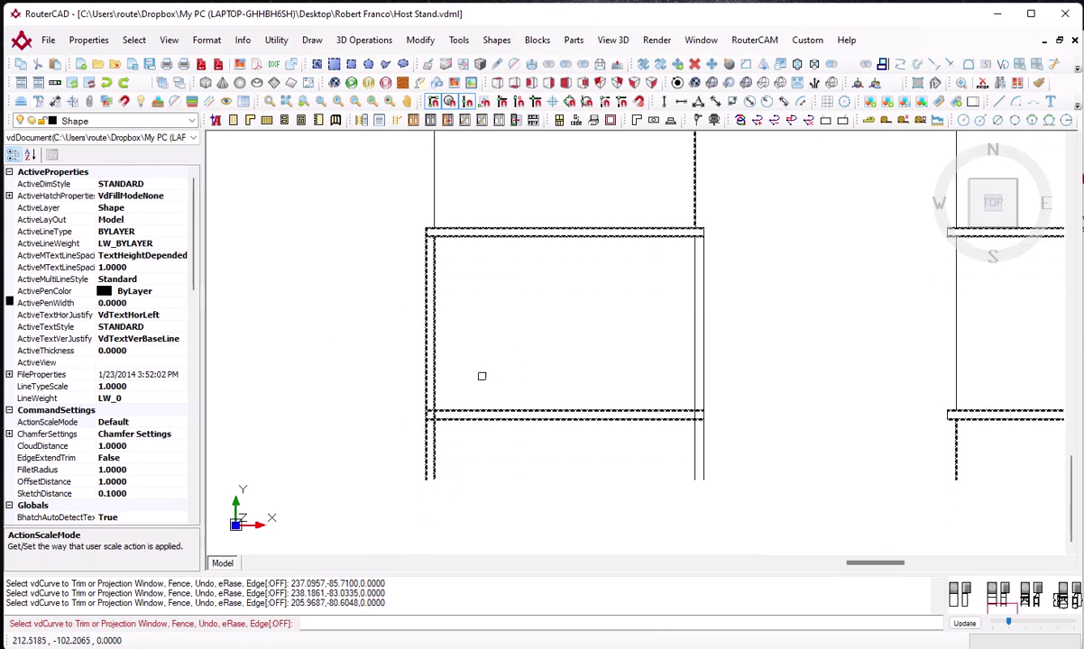
scroll(482, 376, "up", 3)
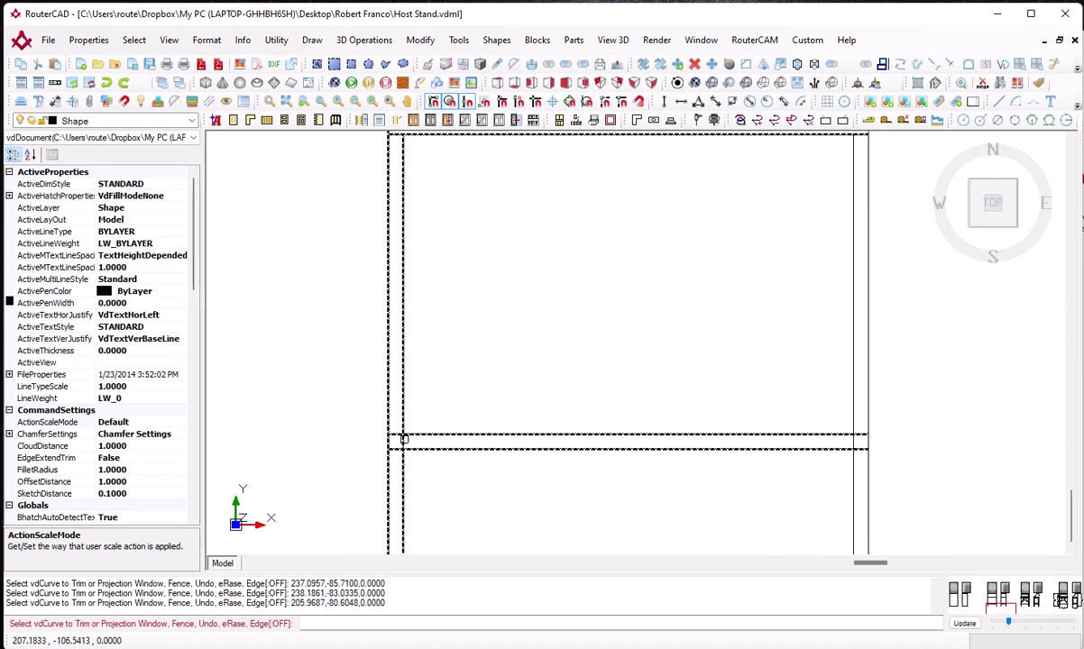
left_click(405, 442)
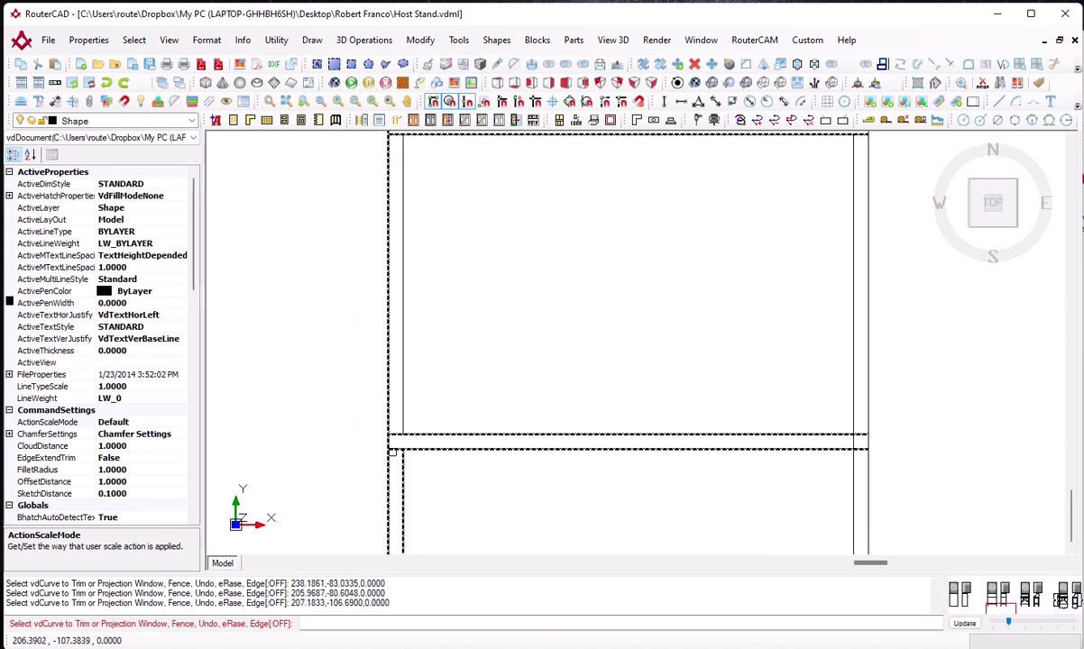
left_click(388, 467)
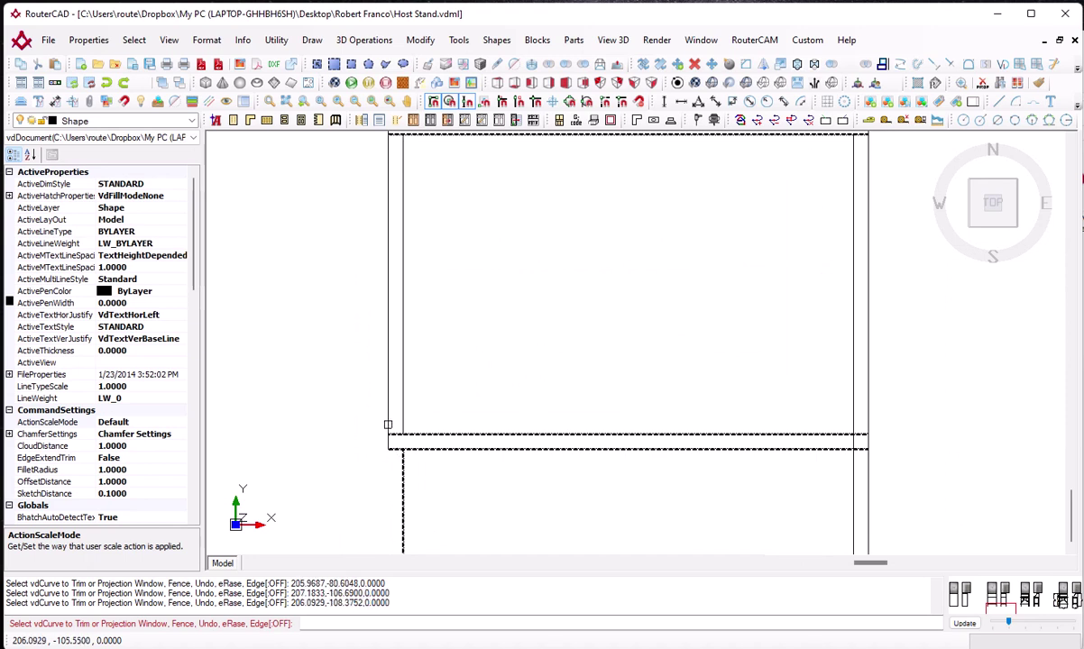
left_click(388, 398)
Trim the front view's right outer leg line between the rails and below the lower rail, and end the Trim command
scroll(493, 370, "down", 2)
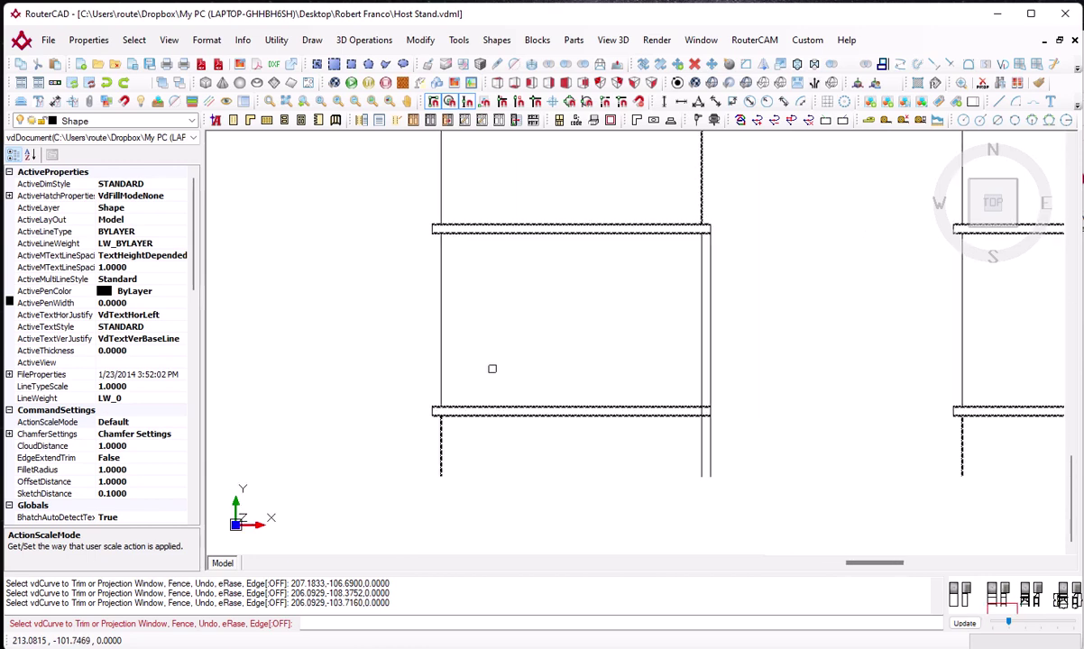
middle_click_drag(536, 337, 474, 366)
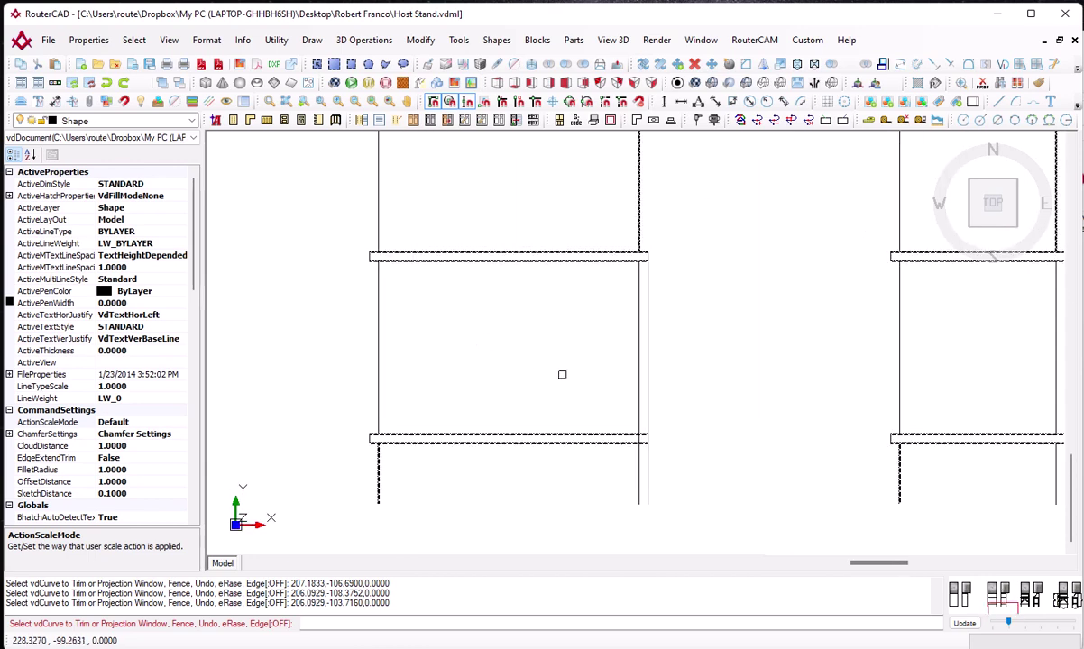
left_click(649, 352)
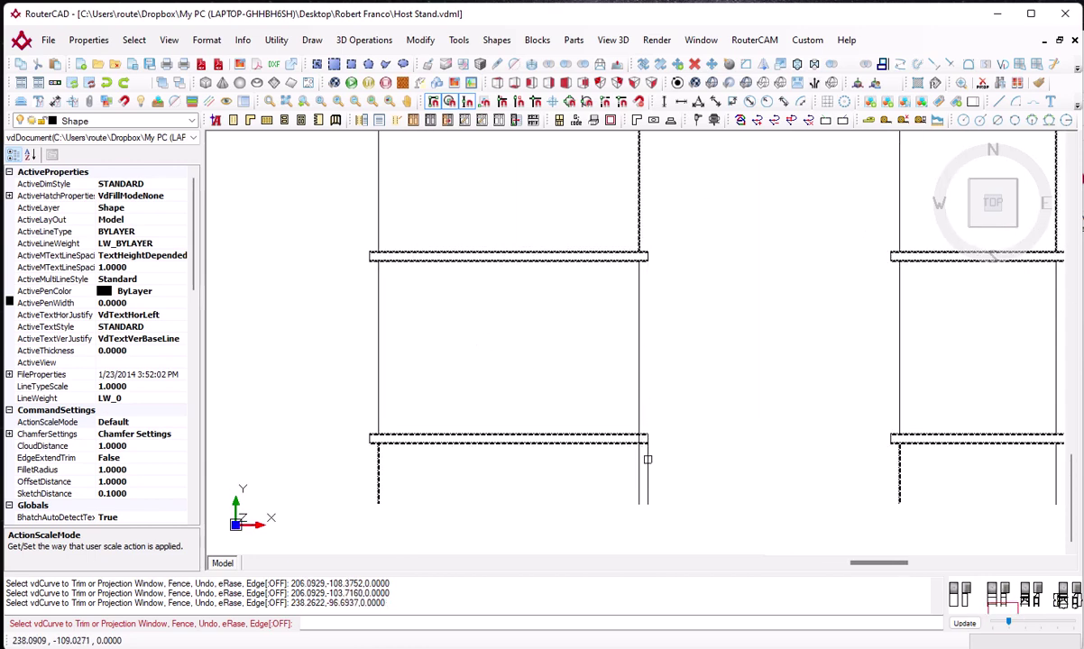
left_click(649, 463)
middle_click_drag(682, 440, 667, 479)
scroll(666, 462, "down", 1)
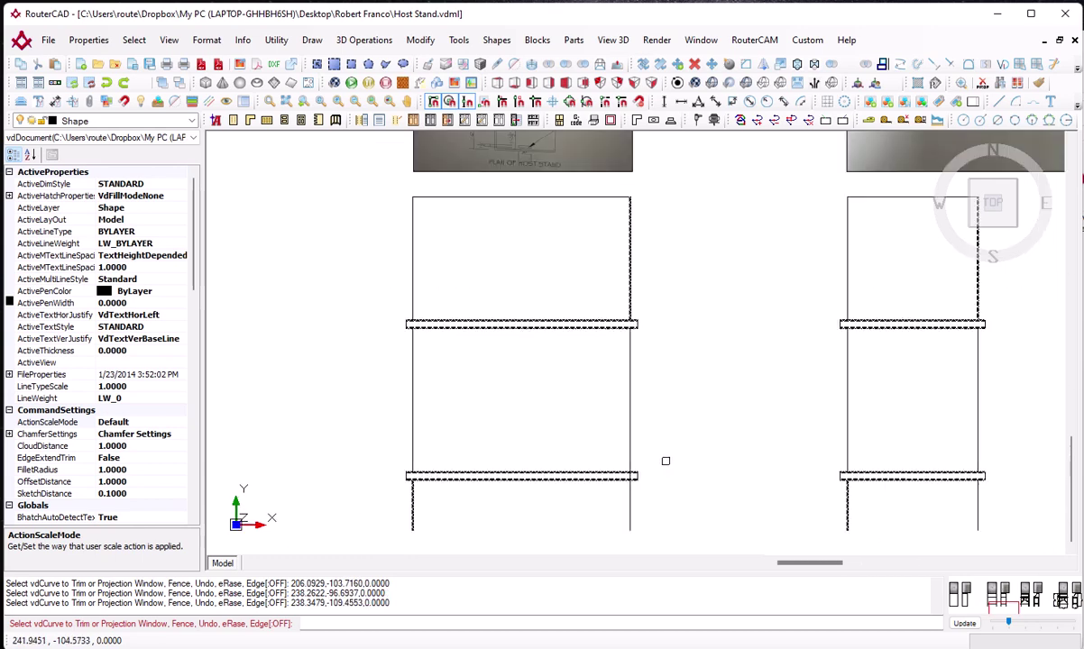
scroll(665, 461, "down", 2)
mouse_move(712, 370)
middle_mouse_down()
mouse_move(799, 382)
mouse_move(708, 397)
middle_mouse_up()
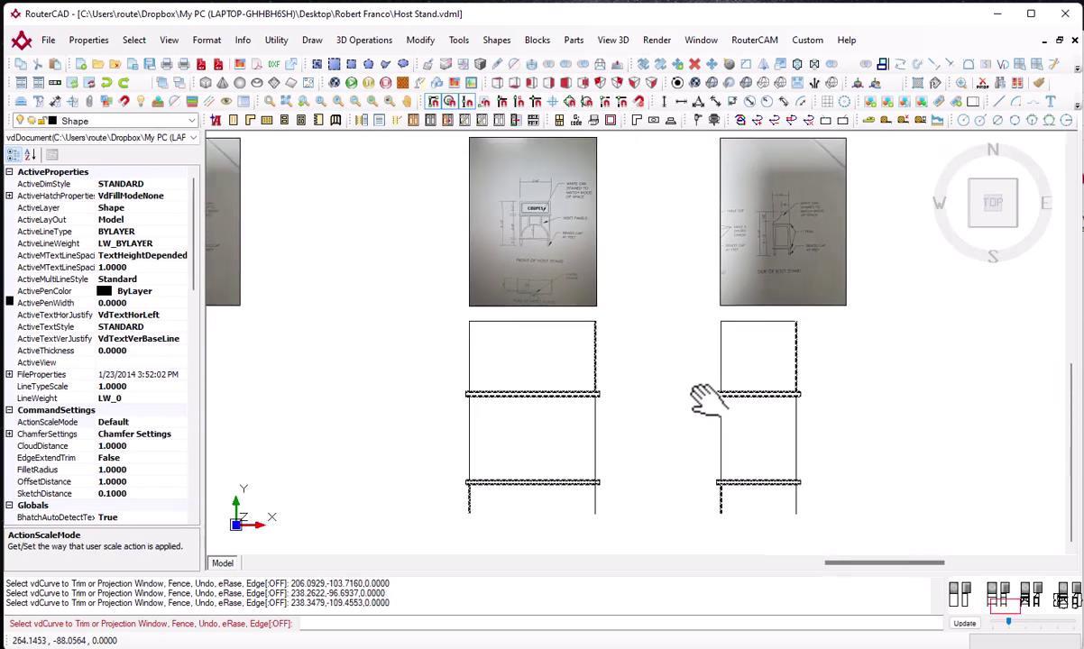
key("Escape")
key("Escape")
key("Escape")
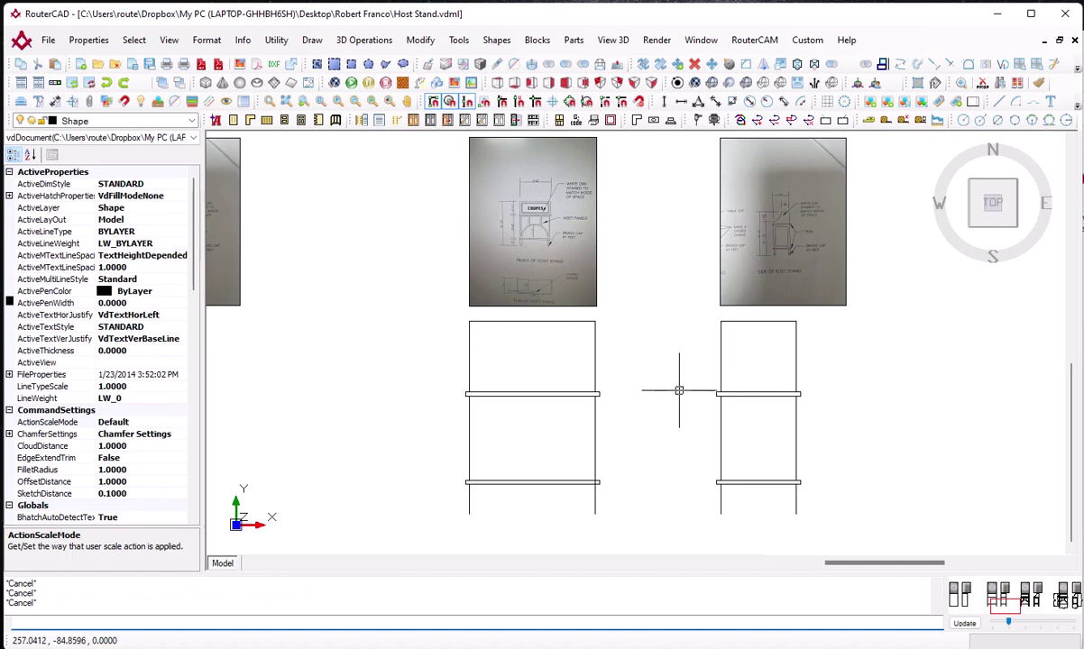
scroll(684, 404, "up", 2)
scroll(683, 405, "down", 2)
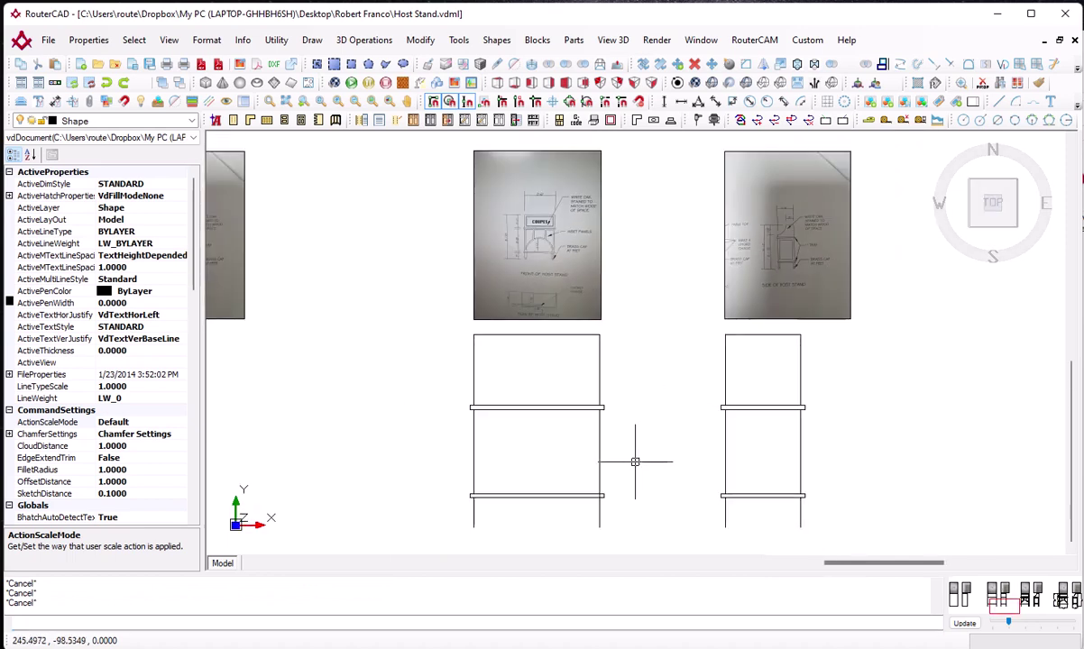
mouse_move(644, 453)
middle_mouse_down()
mouse_move(660, 427)
mouse_move(687, 448)
middle_mouse_up()
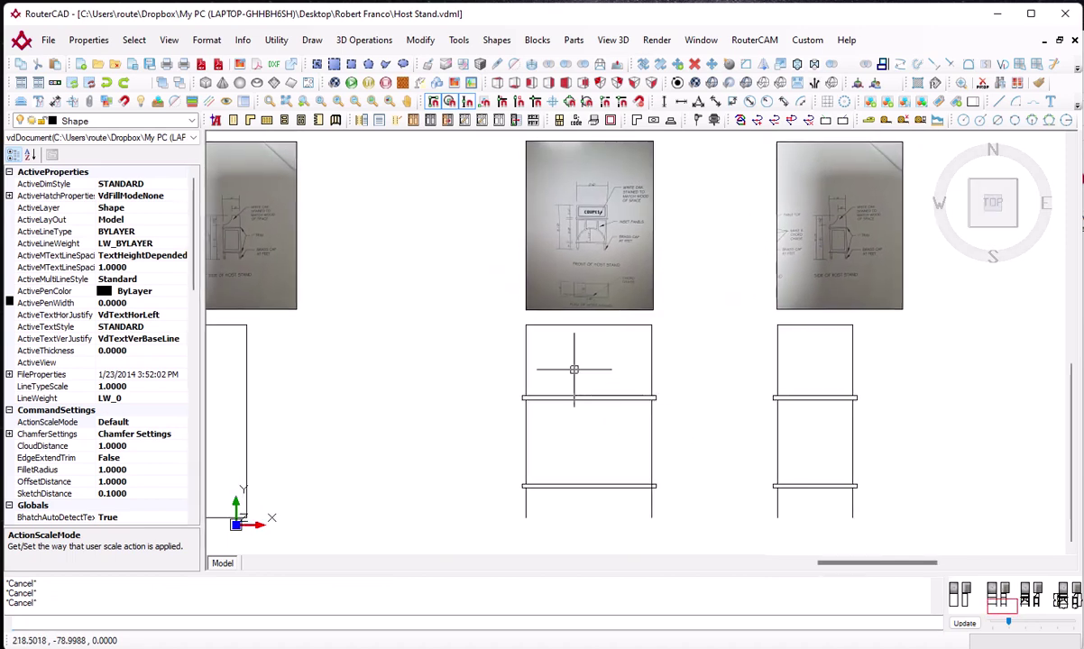